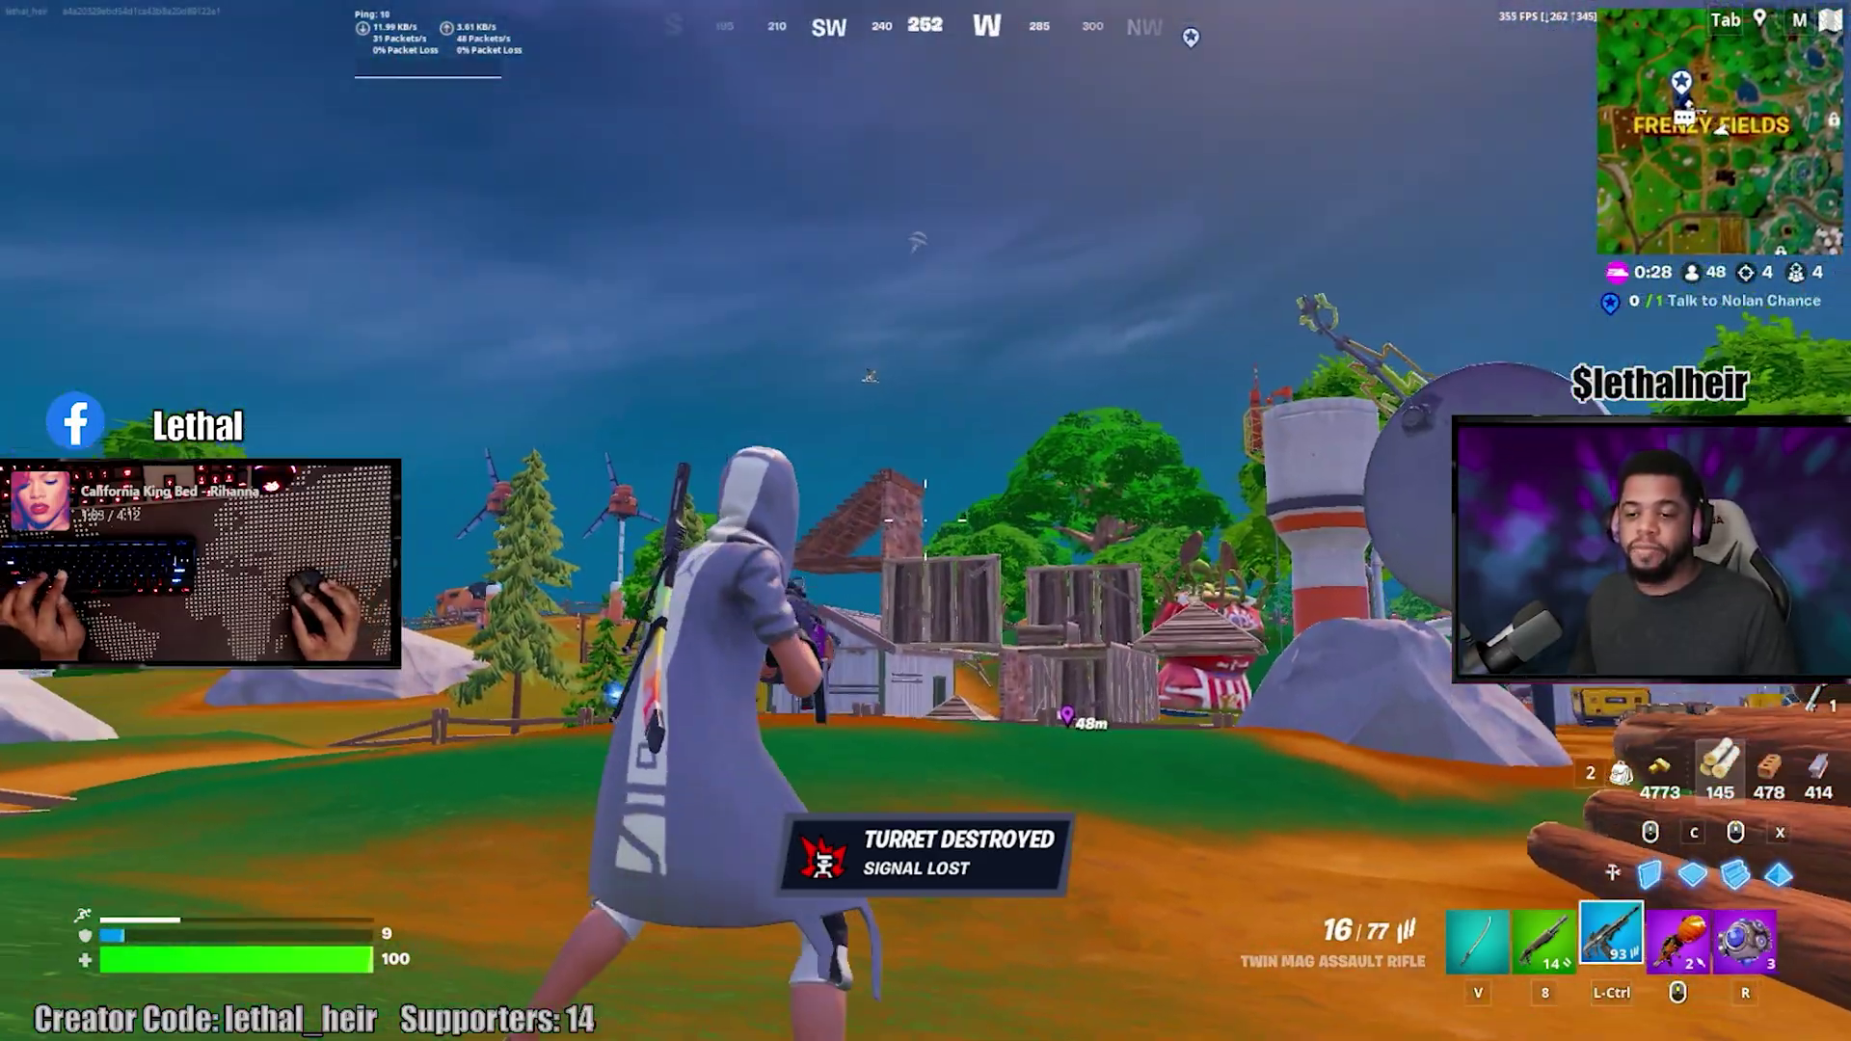
- Aim the Twin Mag Assault Rifle and fire until the enemy by the barn is eliminated
right_click(926, 520)
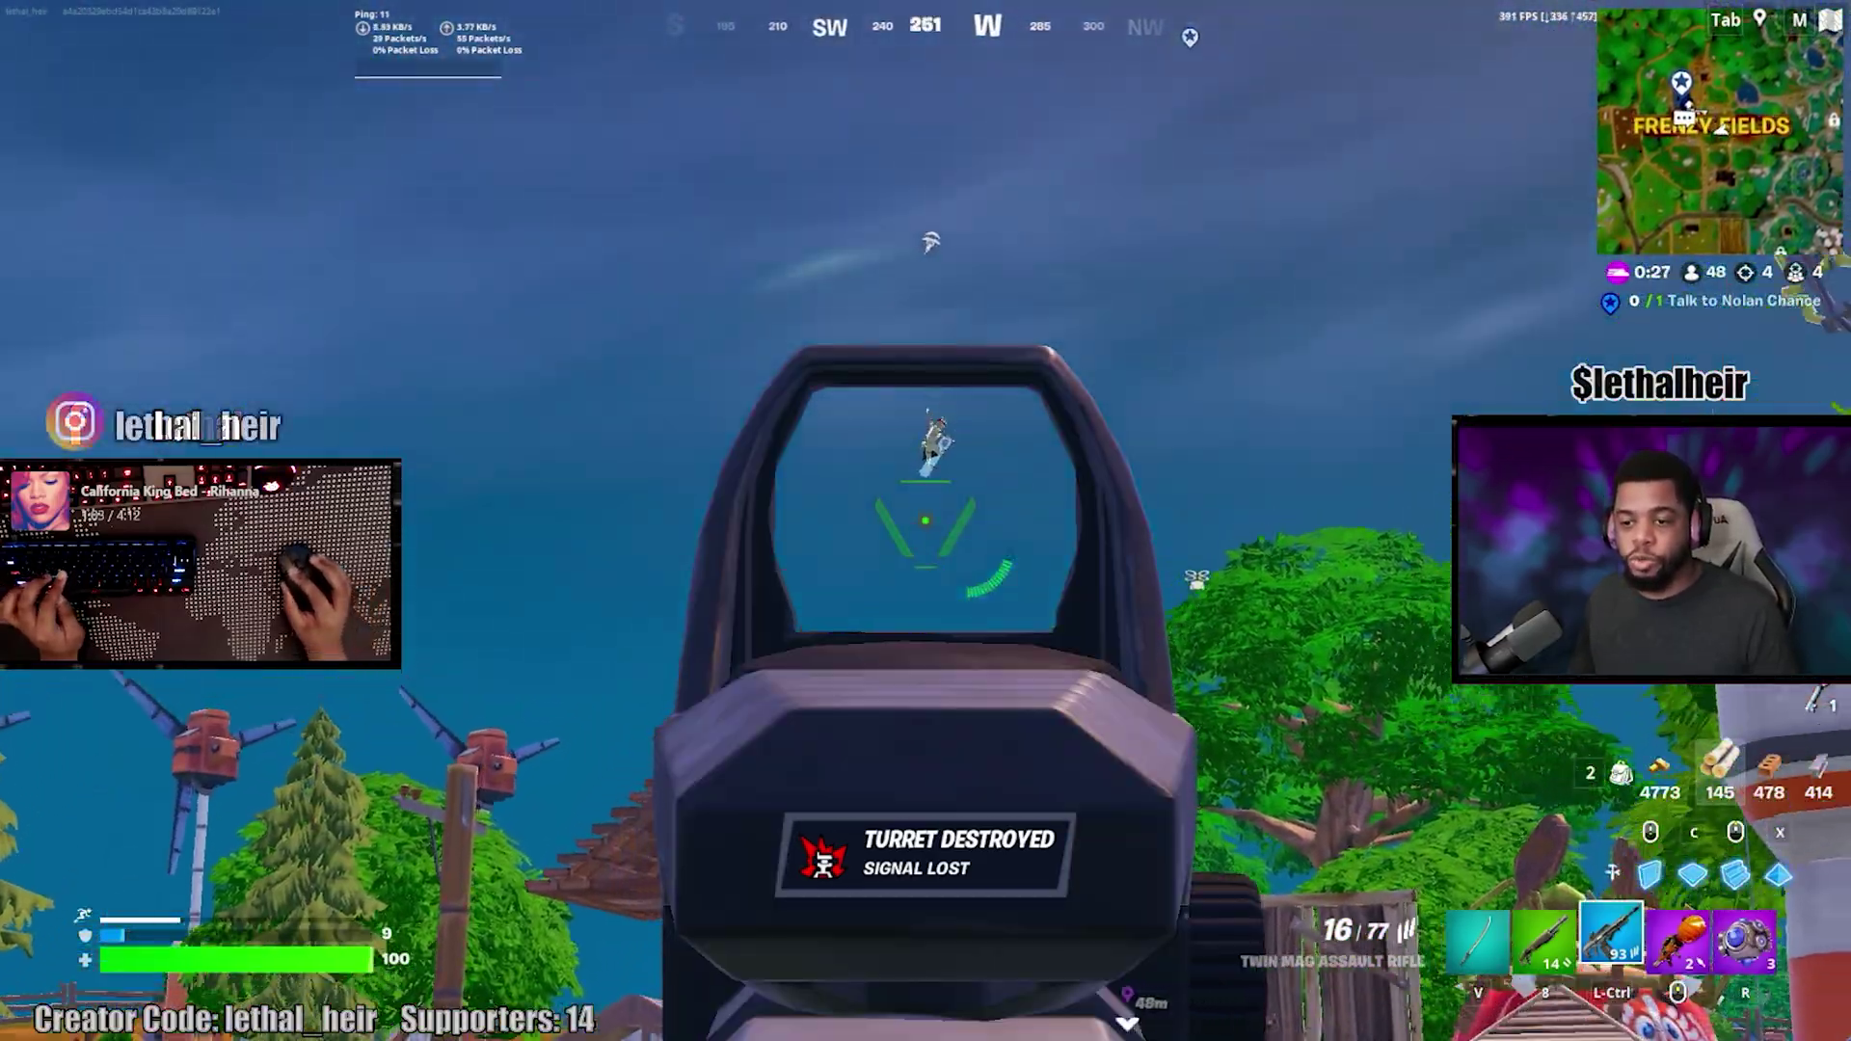
left_click(926, 521)
left_click(926, 521)
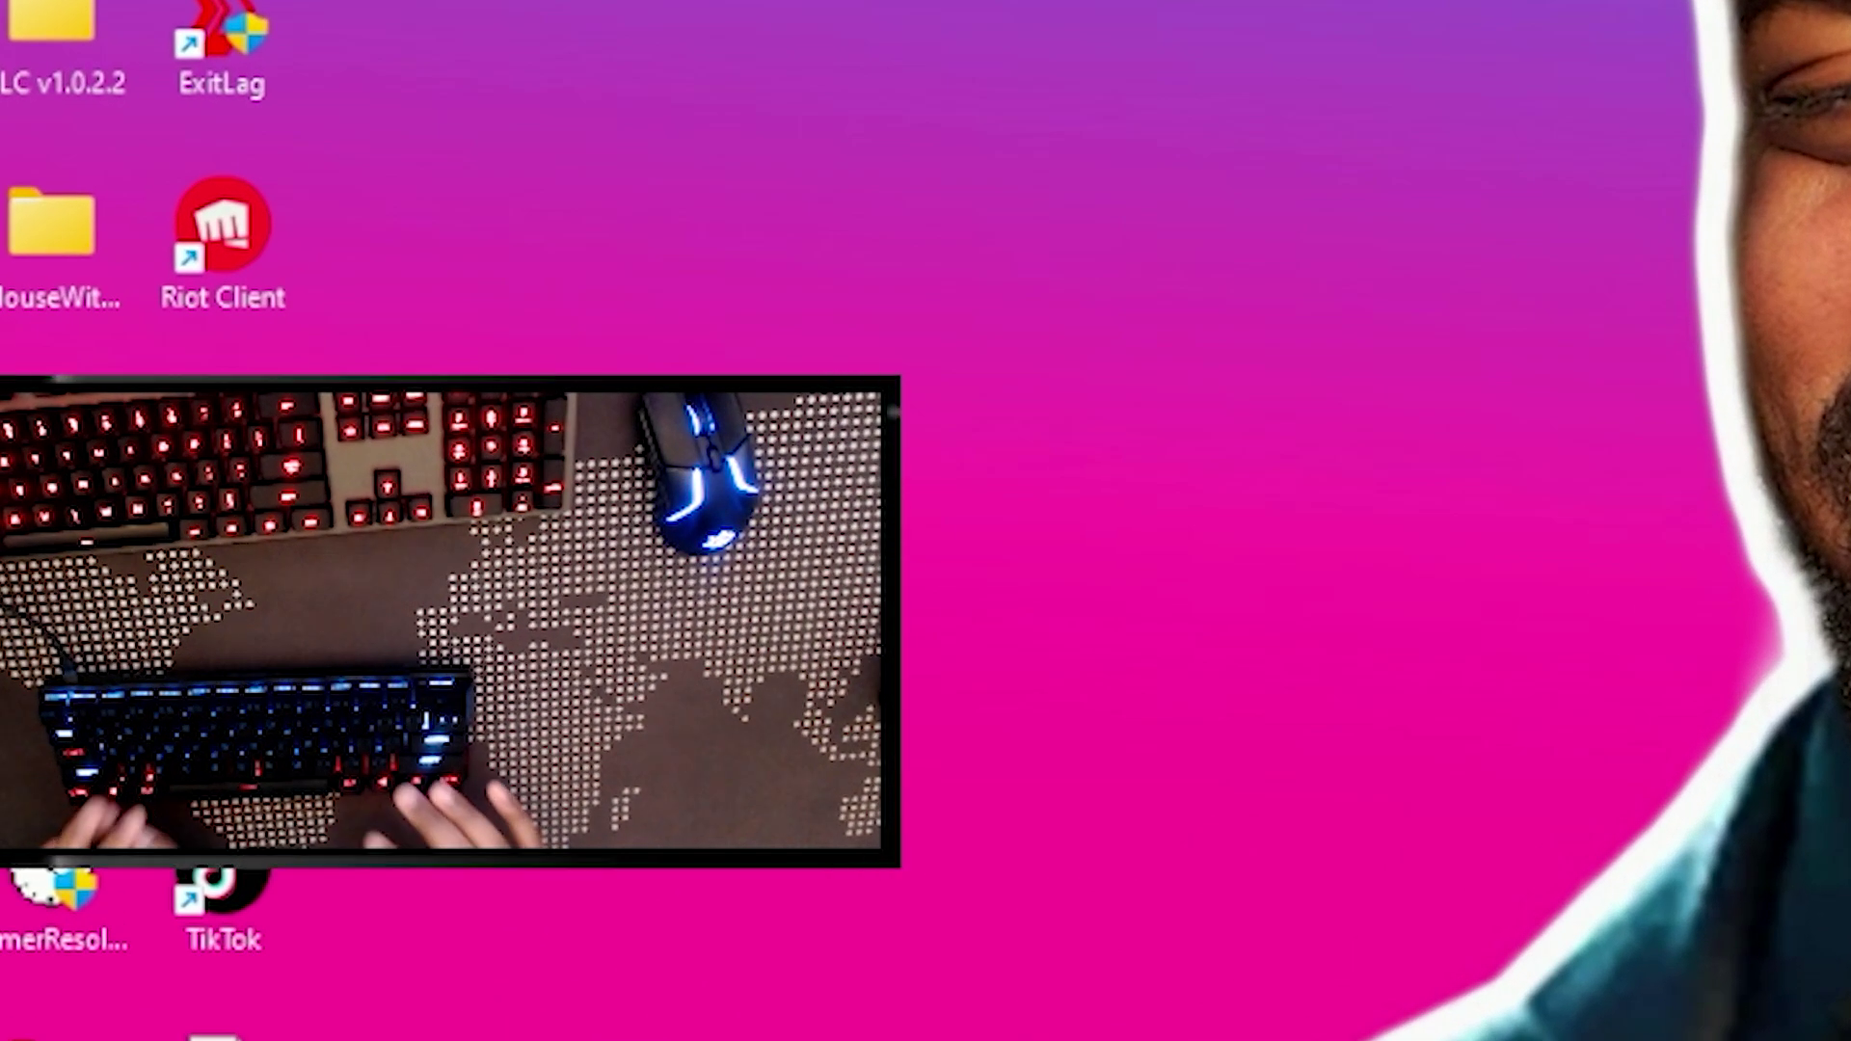
- Search %temp% from Start to bring up the AppData\Local\Temp folder
key("super")
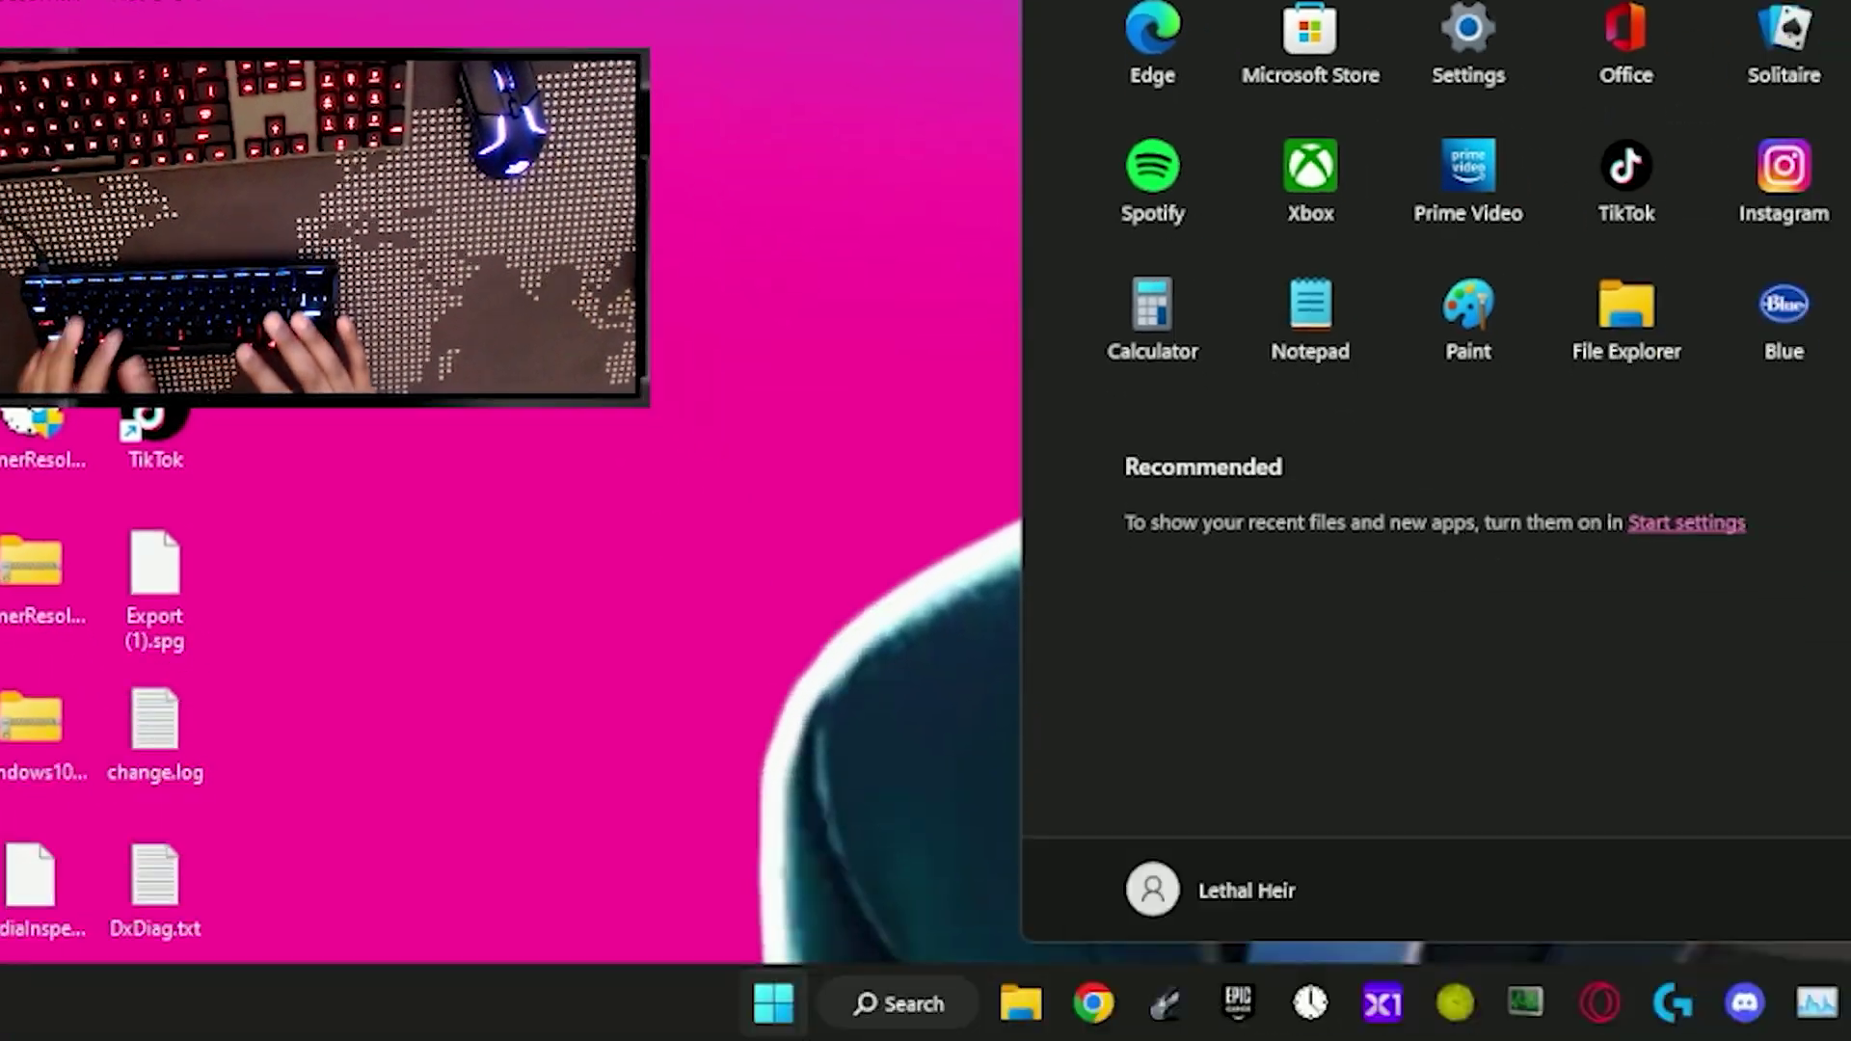
type("%")
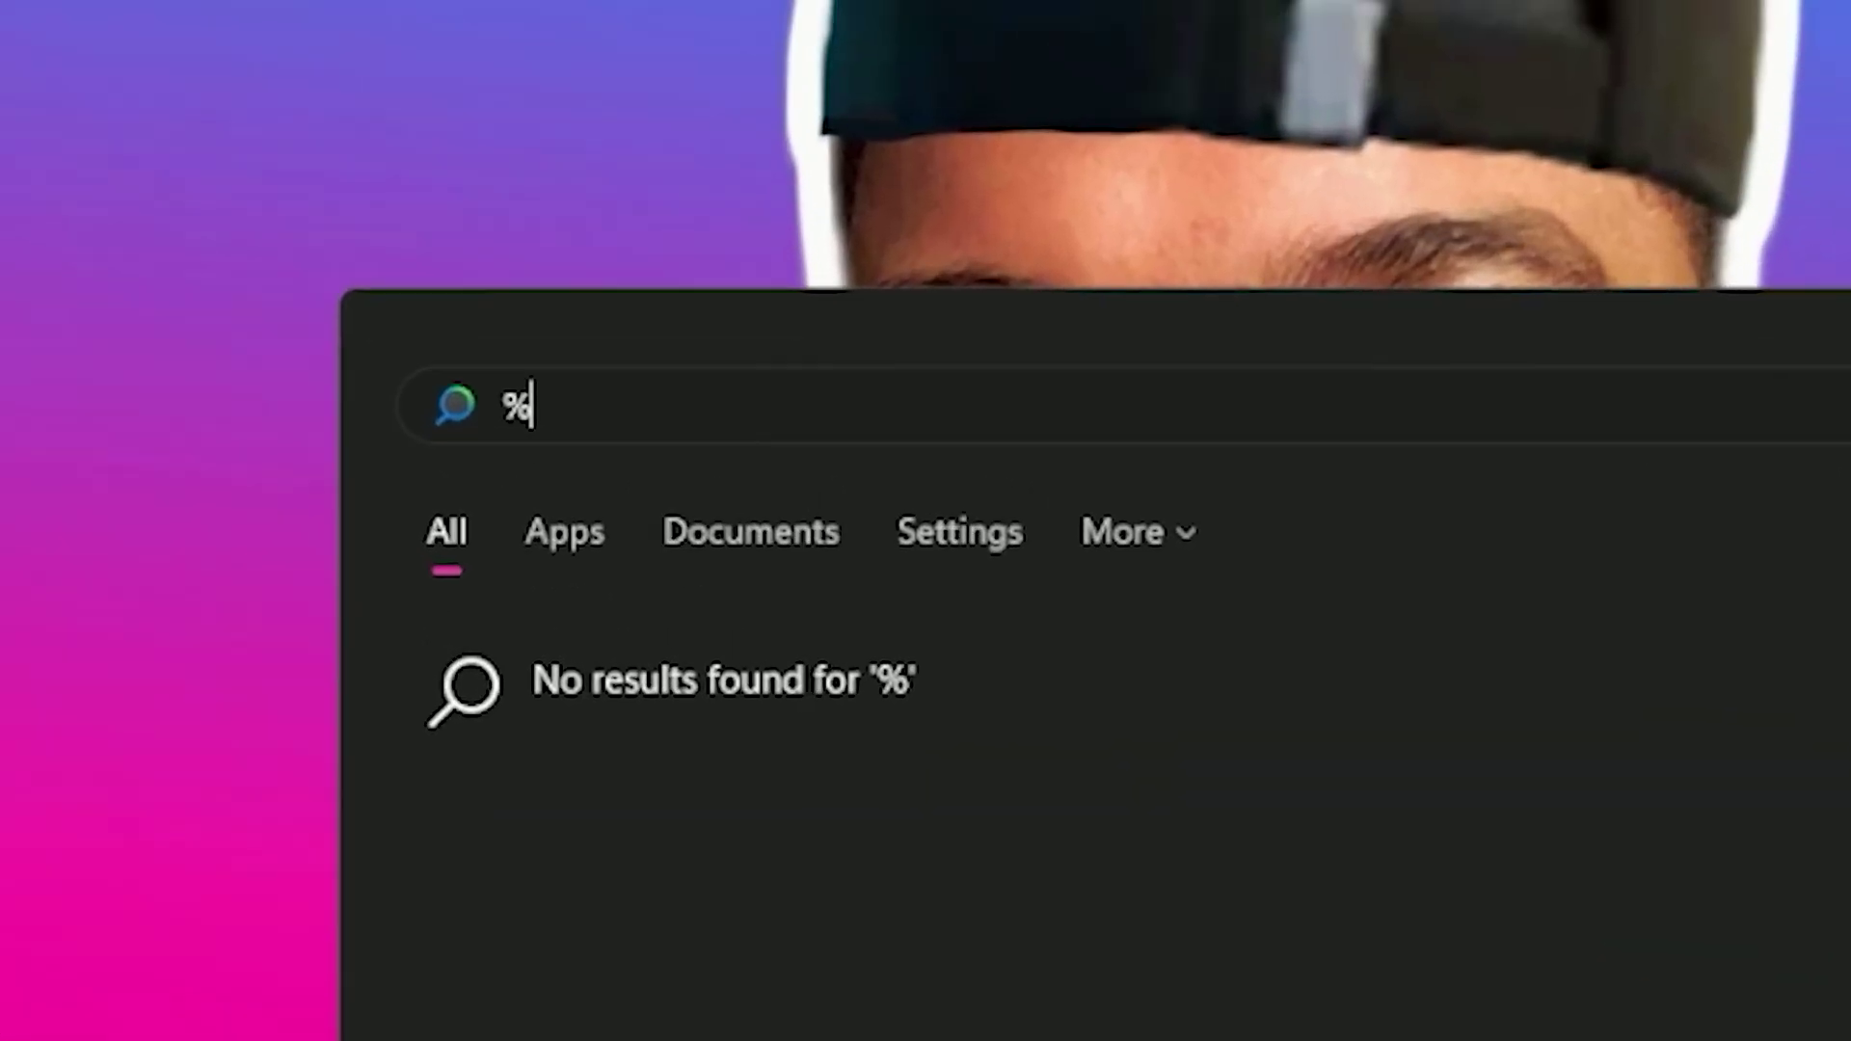
type("temp")
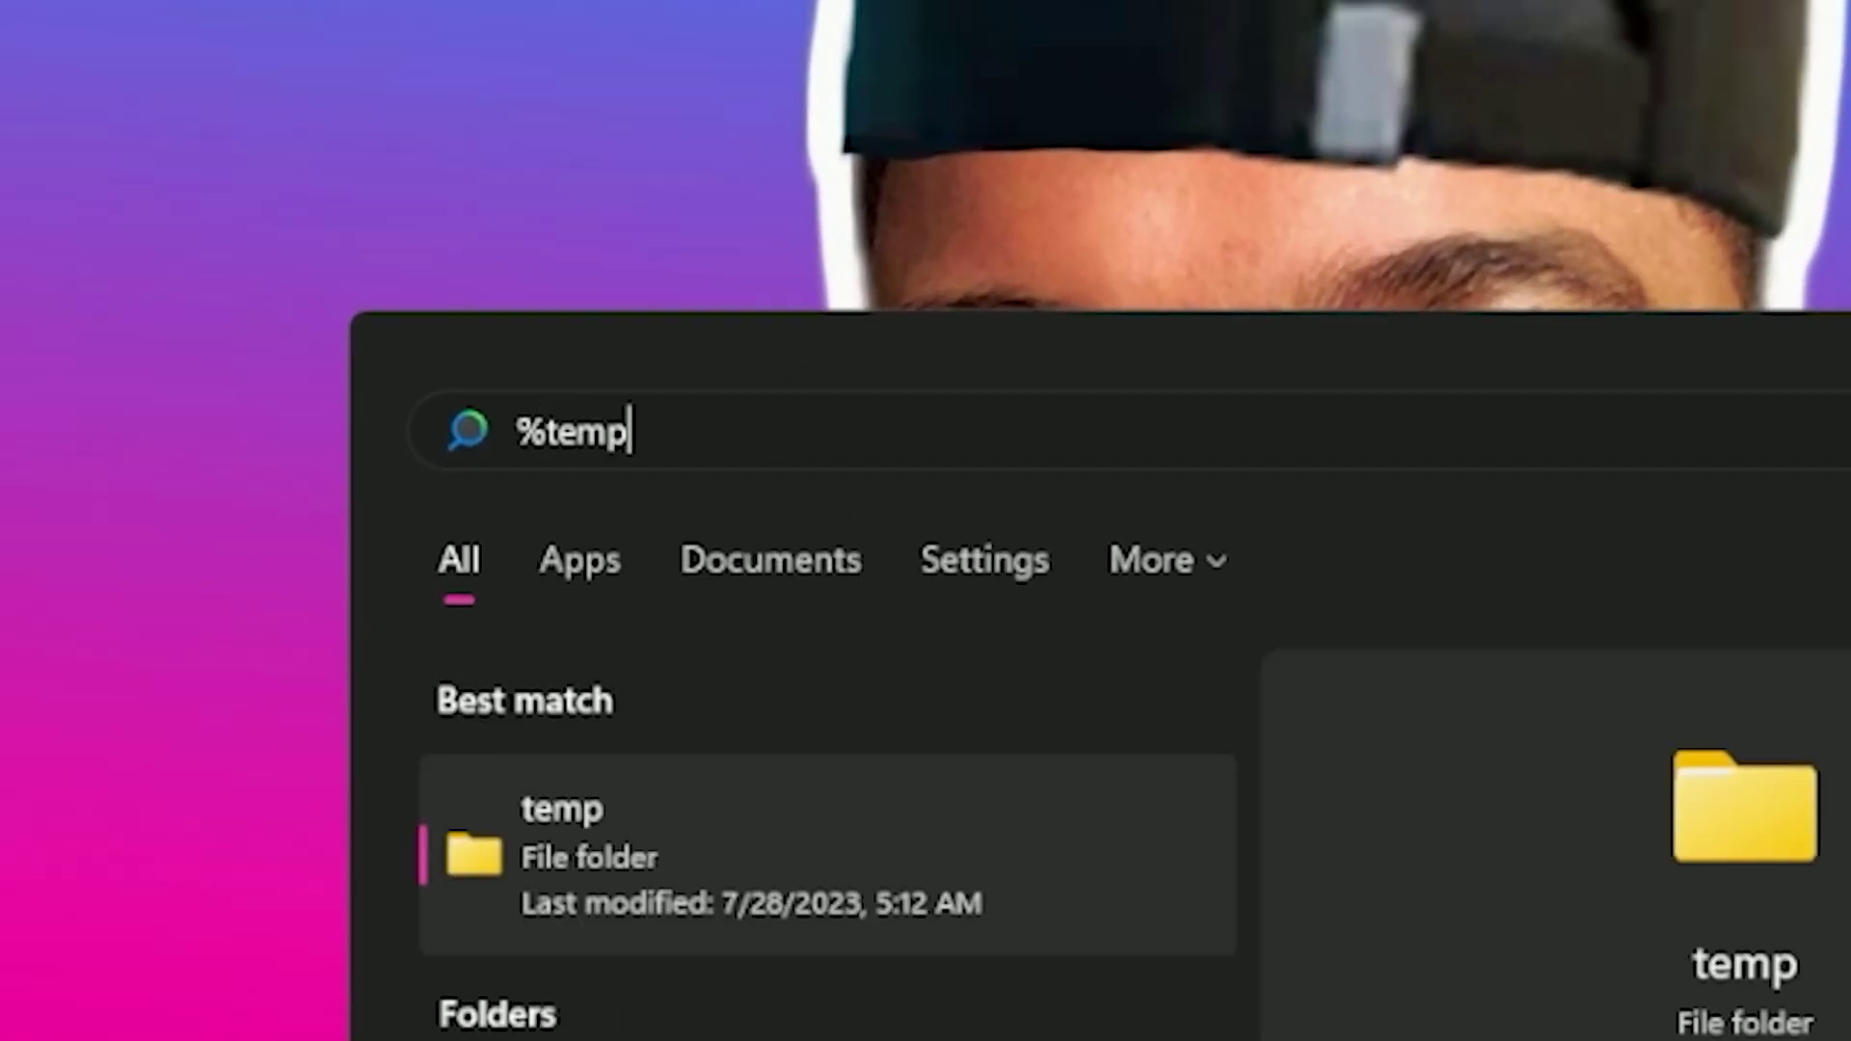
type("%")
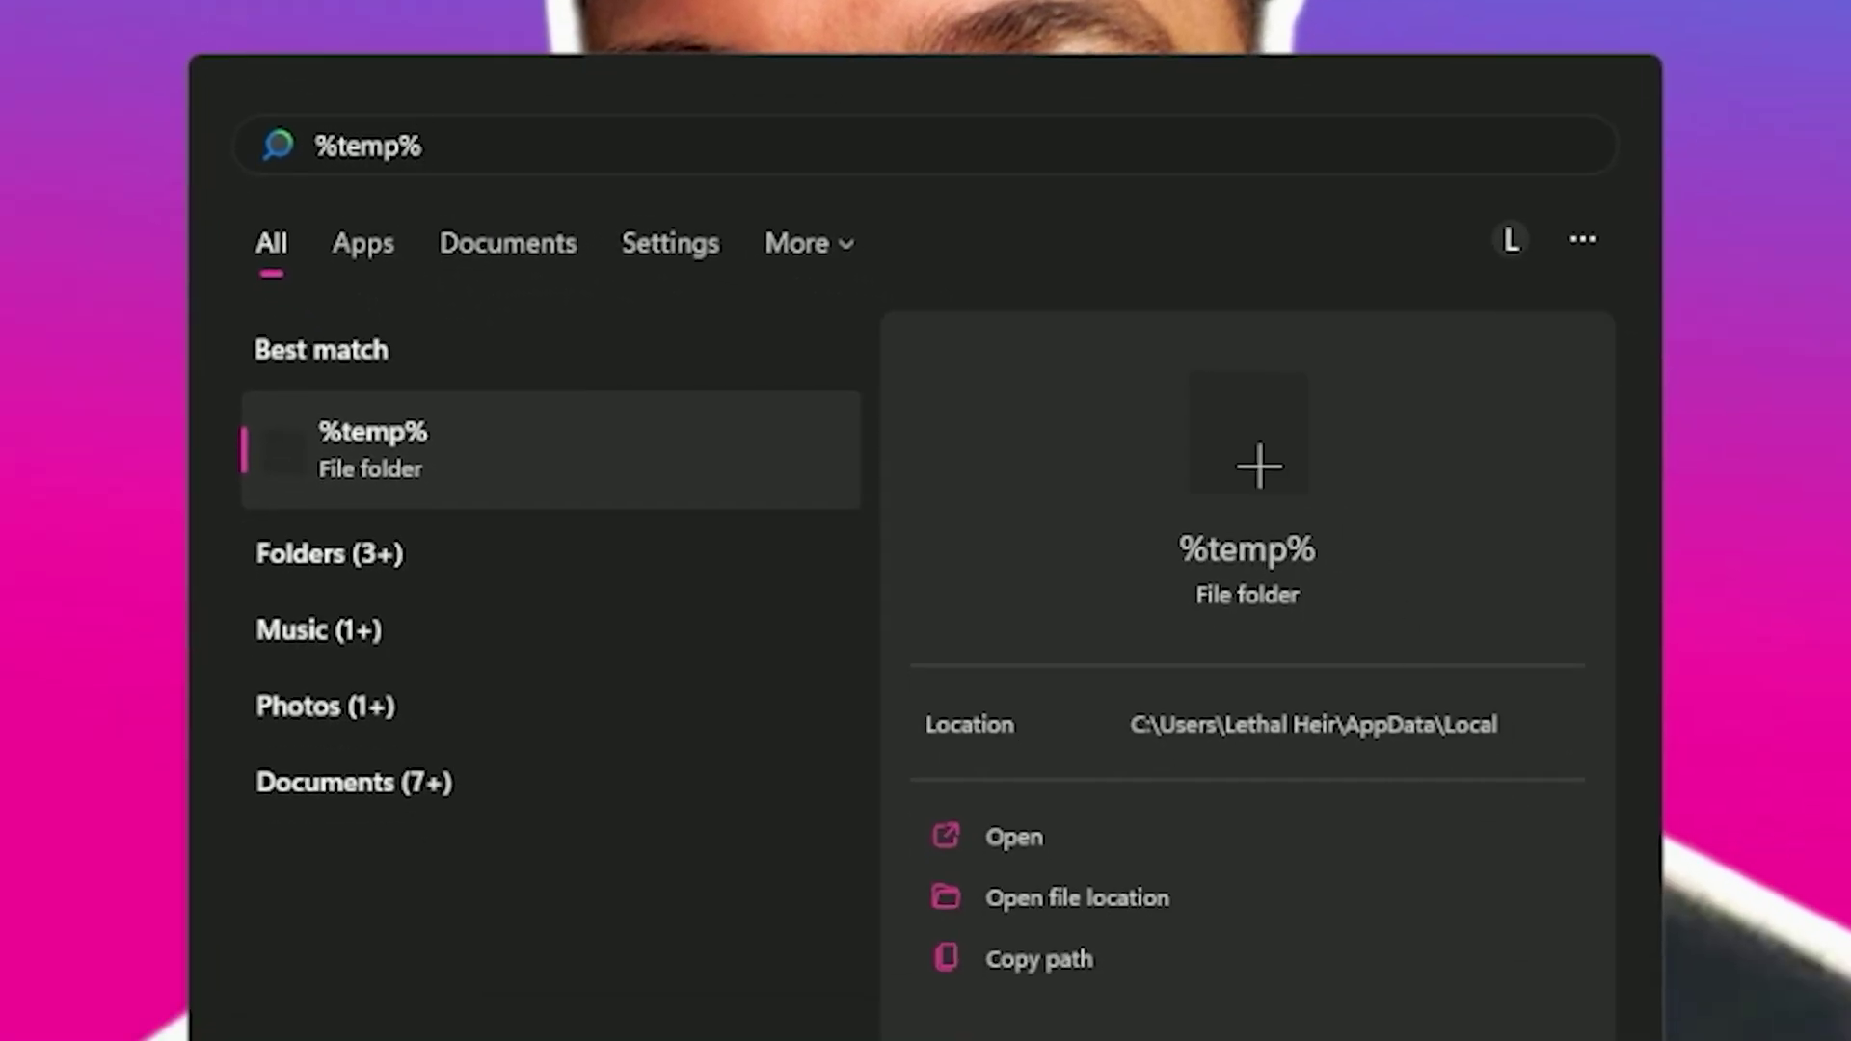
key("Return")
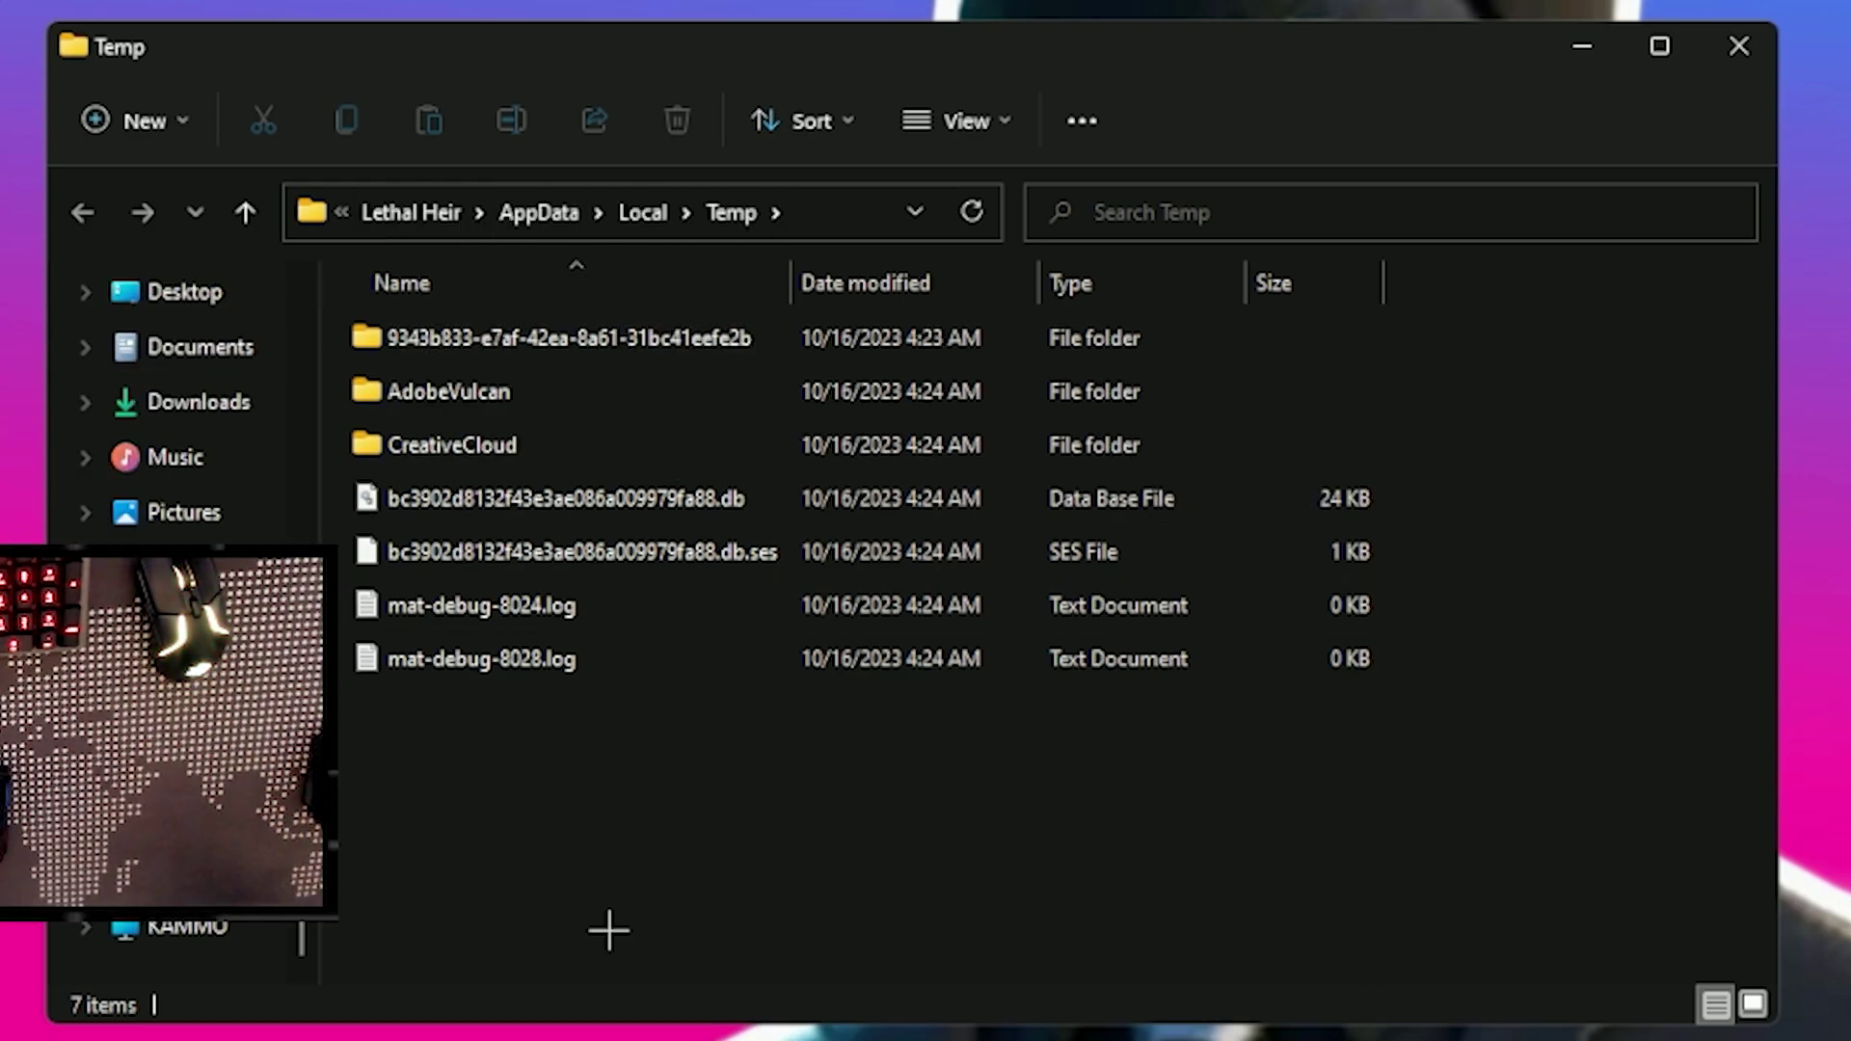
- Select all Temp items and delete them, skipping every file still in use
key("ctrl+a")
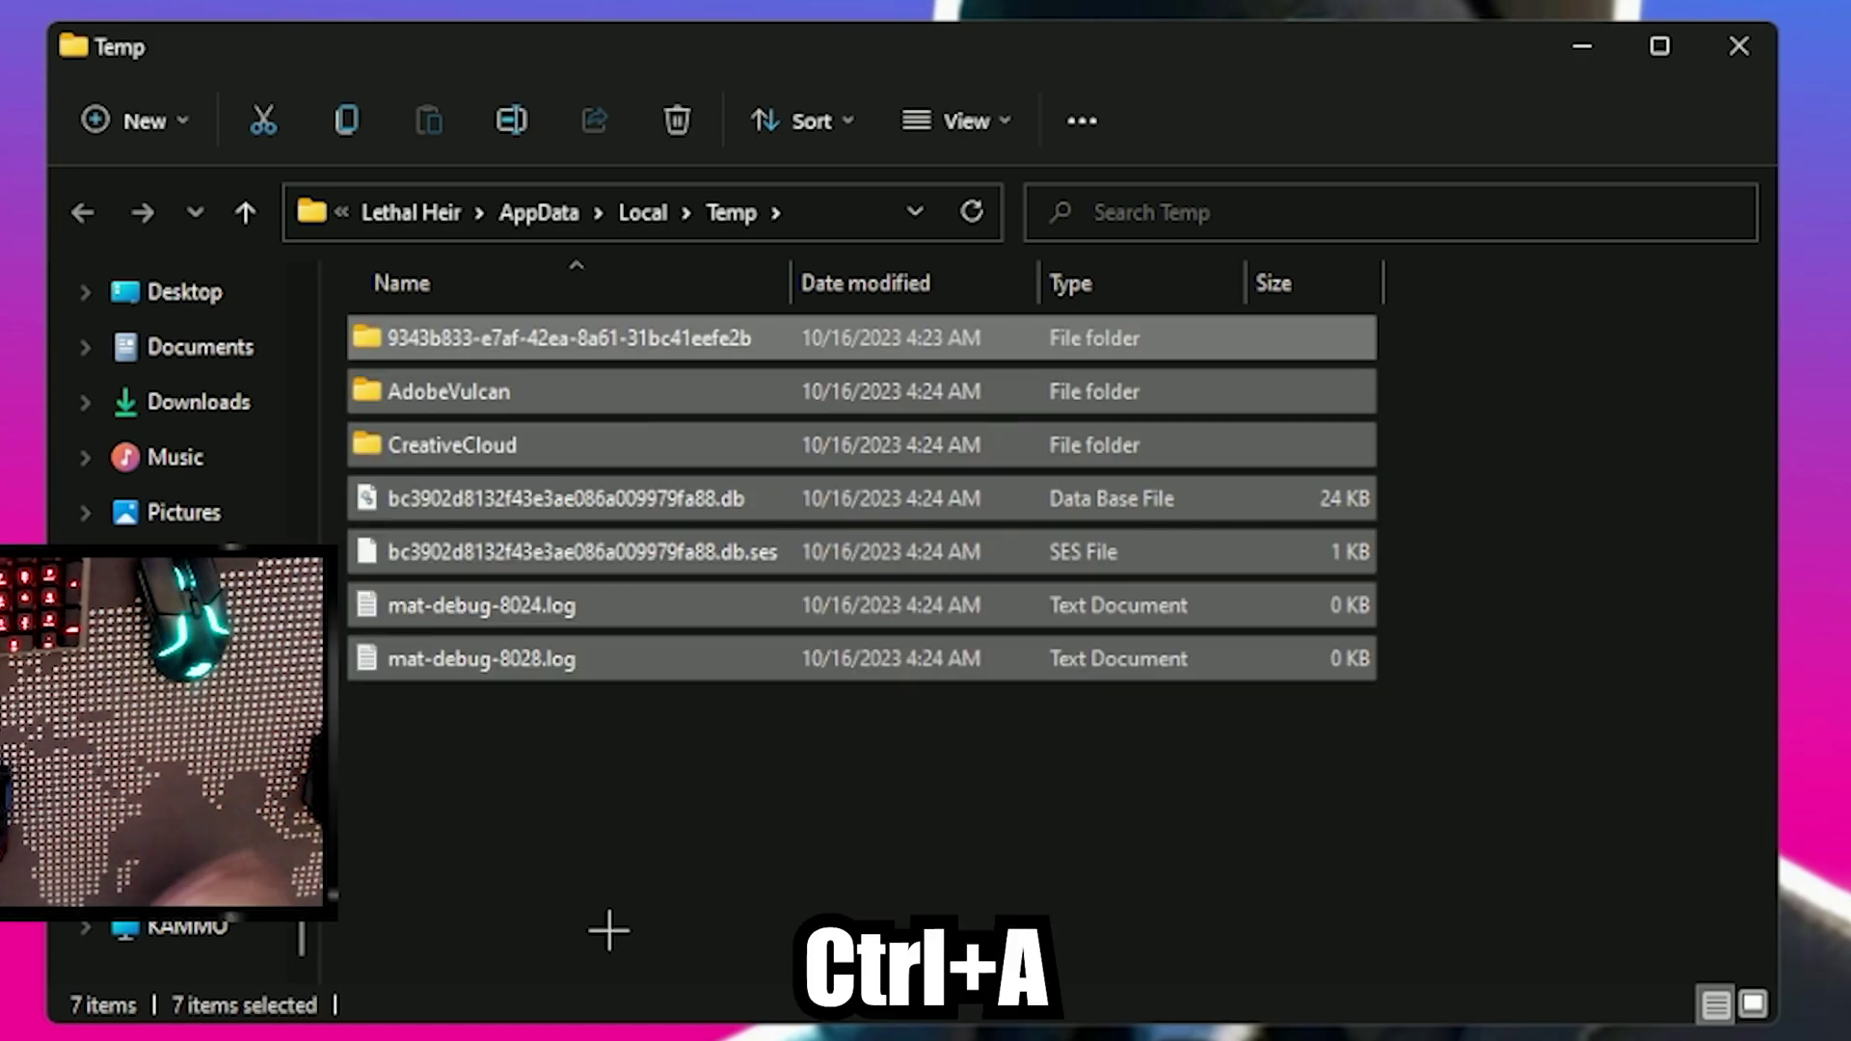
left_click(676, 117)
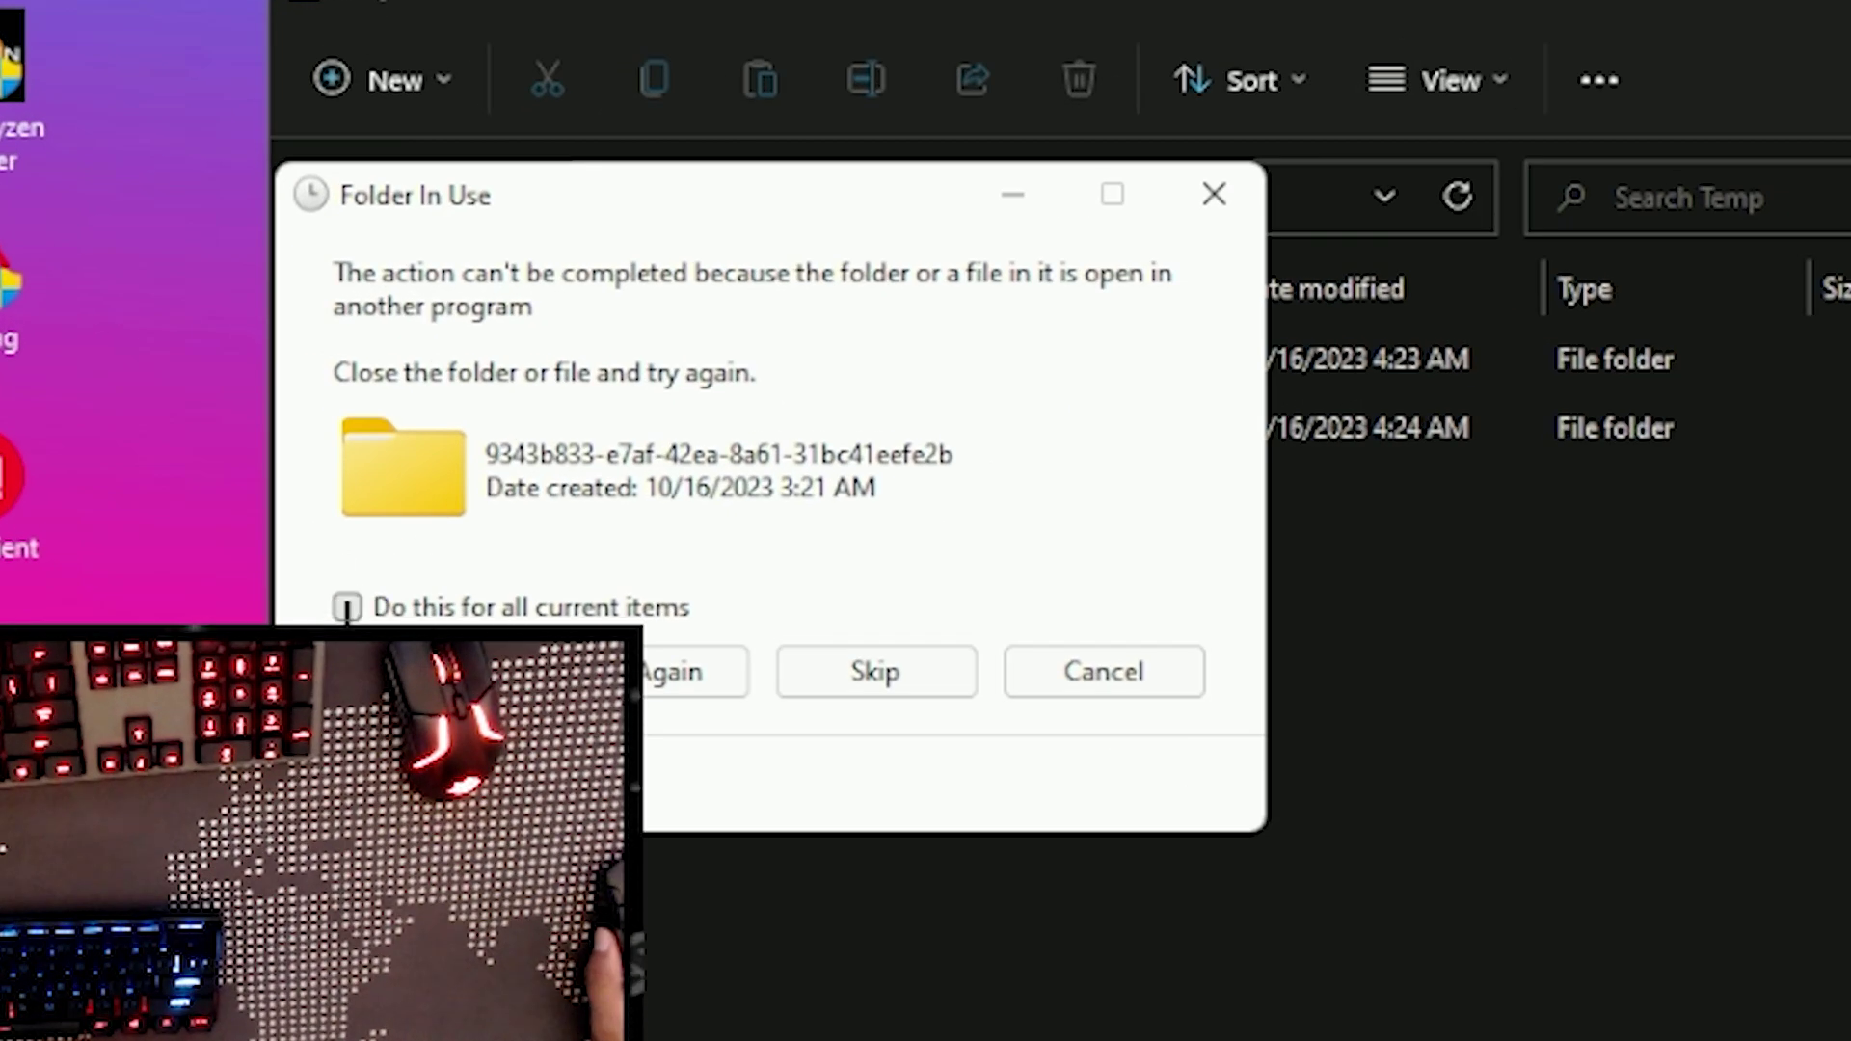
left_click(347, 605)
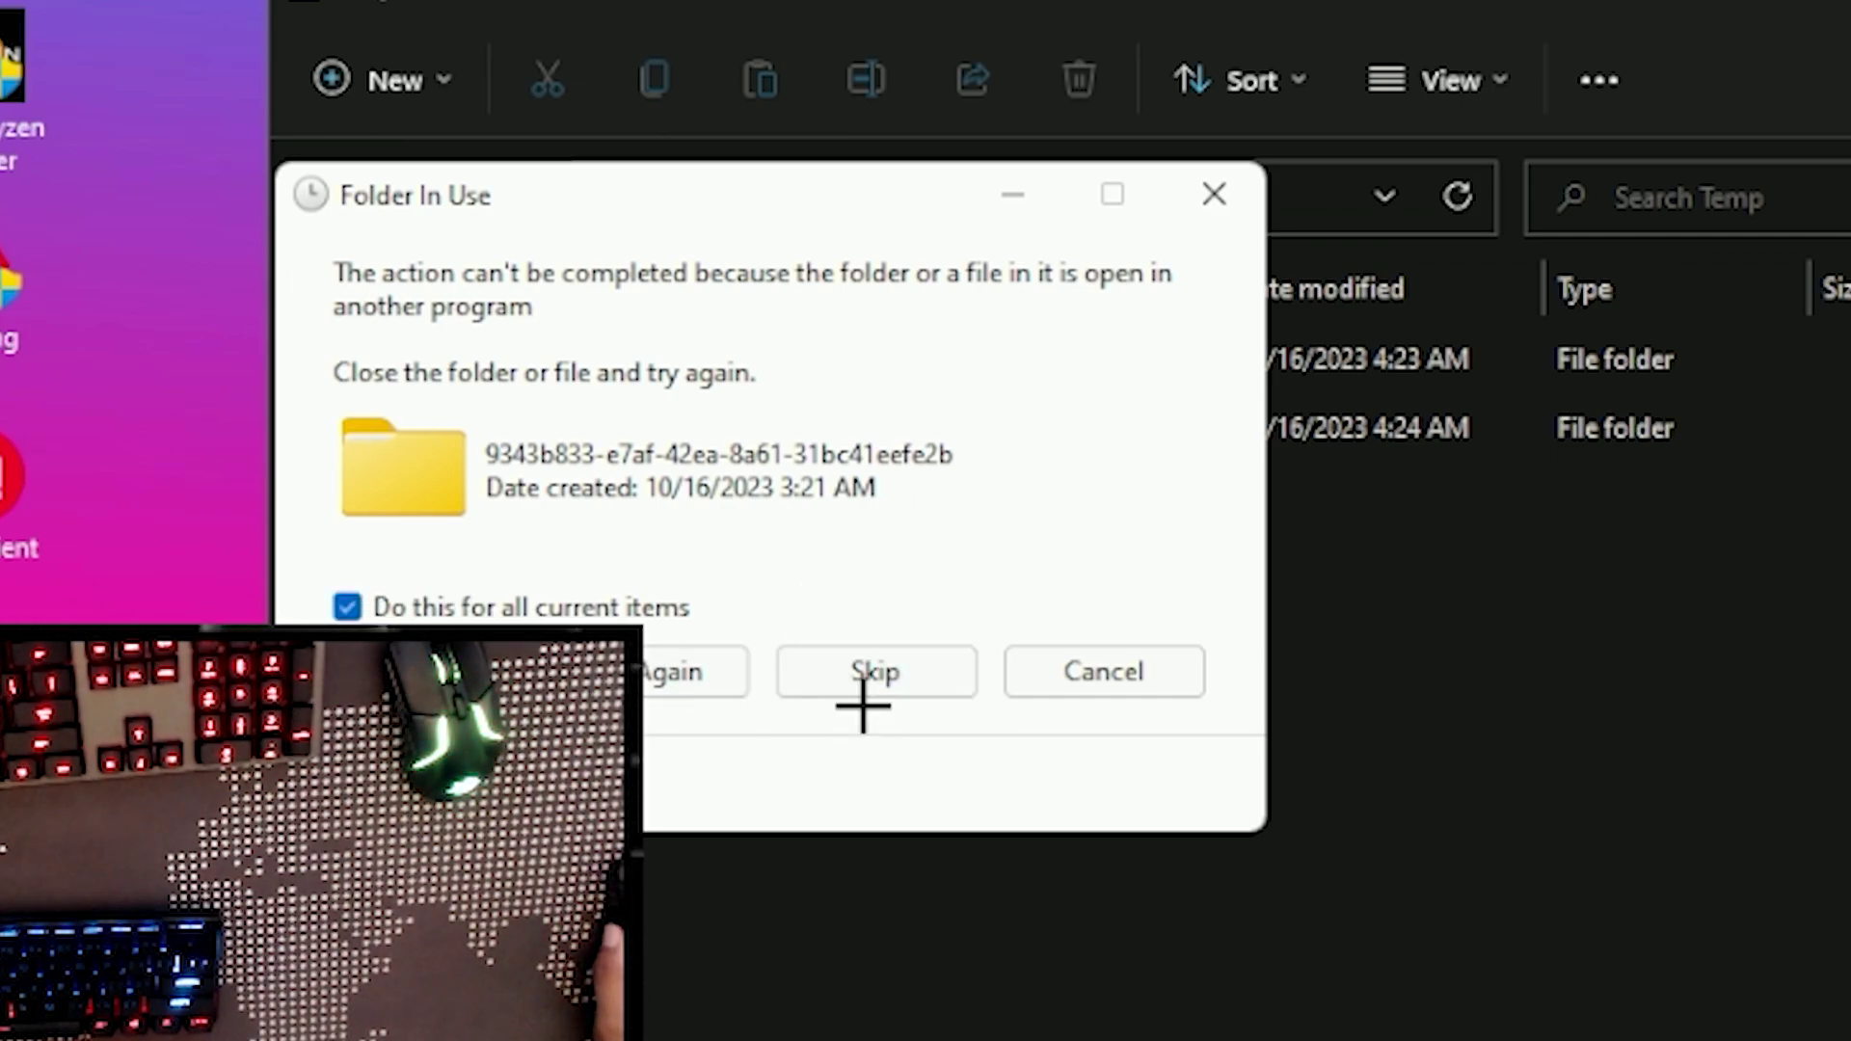
left_click(901, 663)
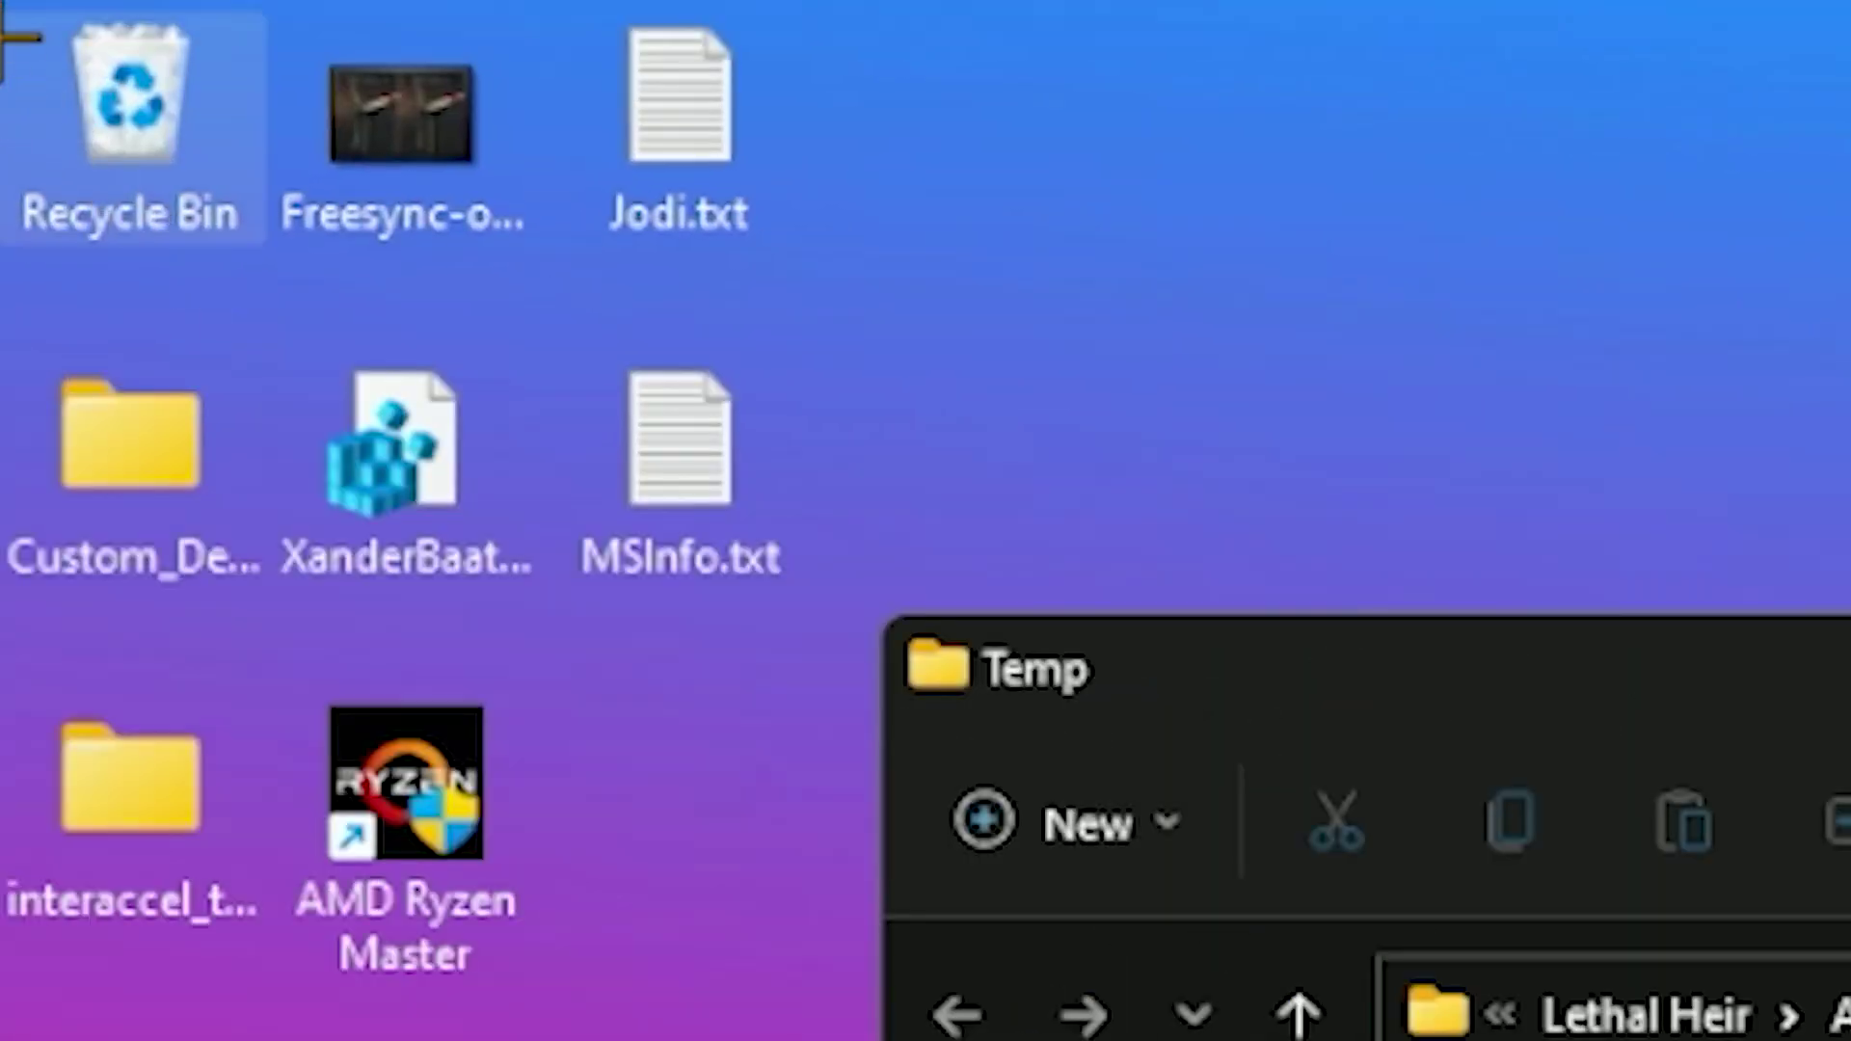
- Empty the Recycle Bin and confirm permanently deleting its 5 items
right_click(133, 100)
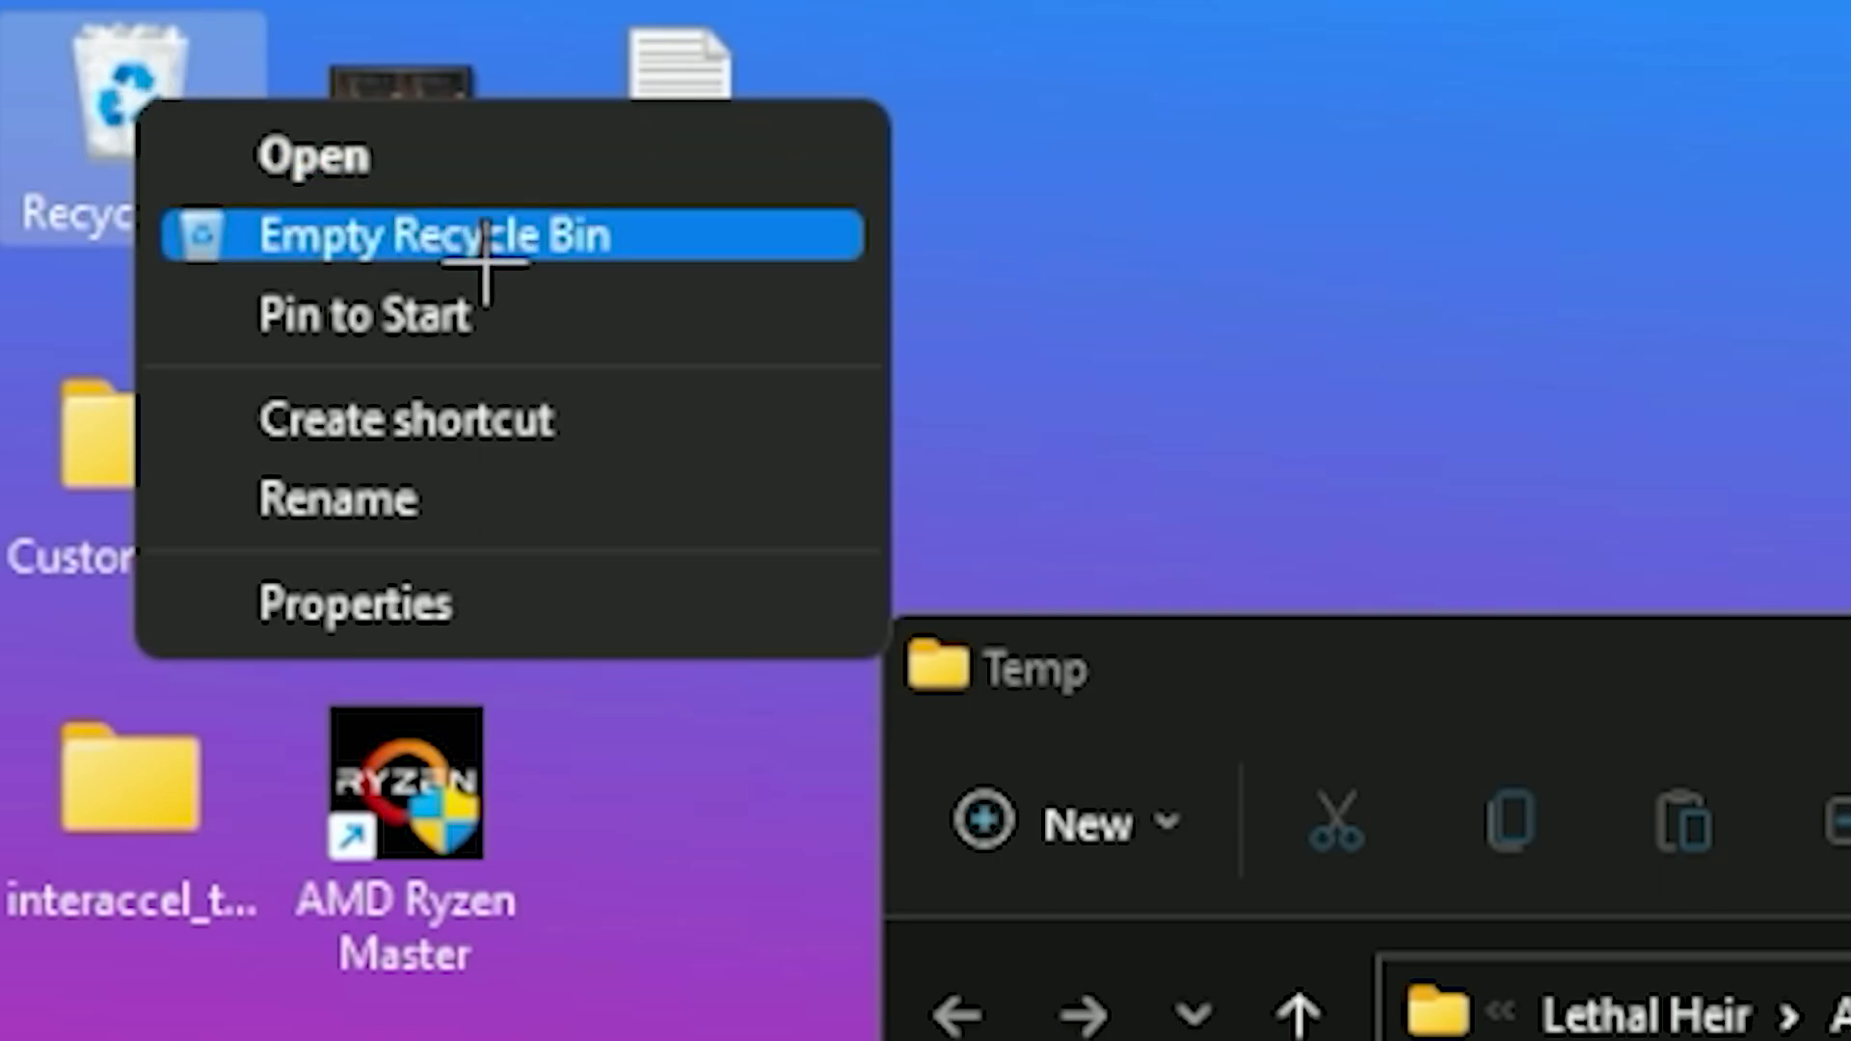
left_click(579, 236)
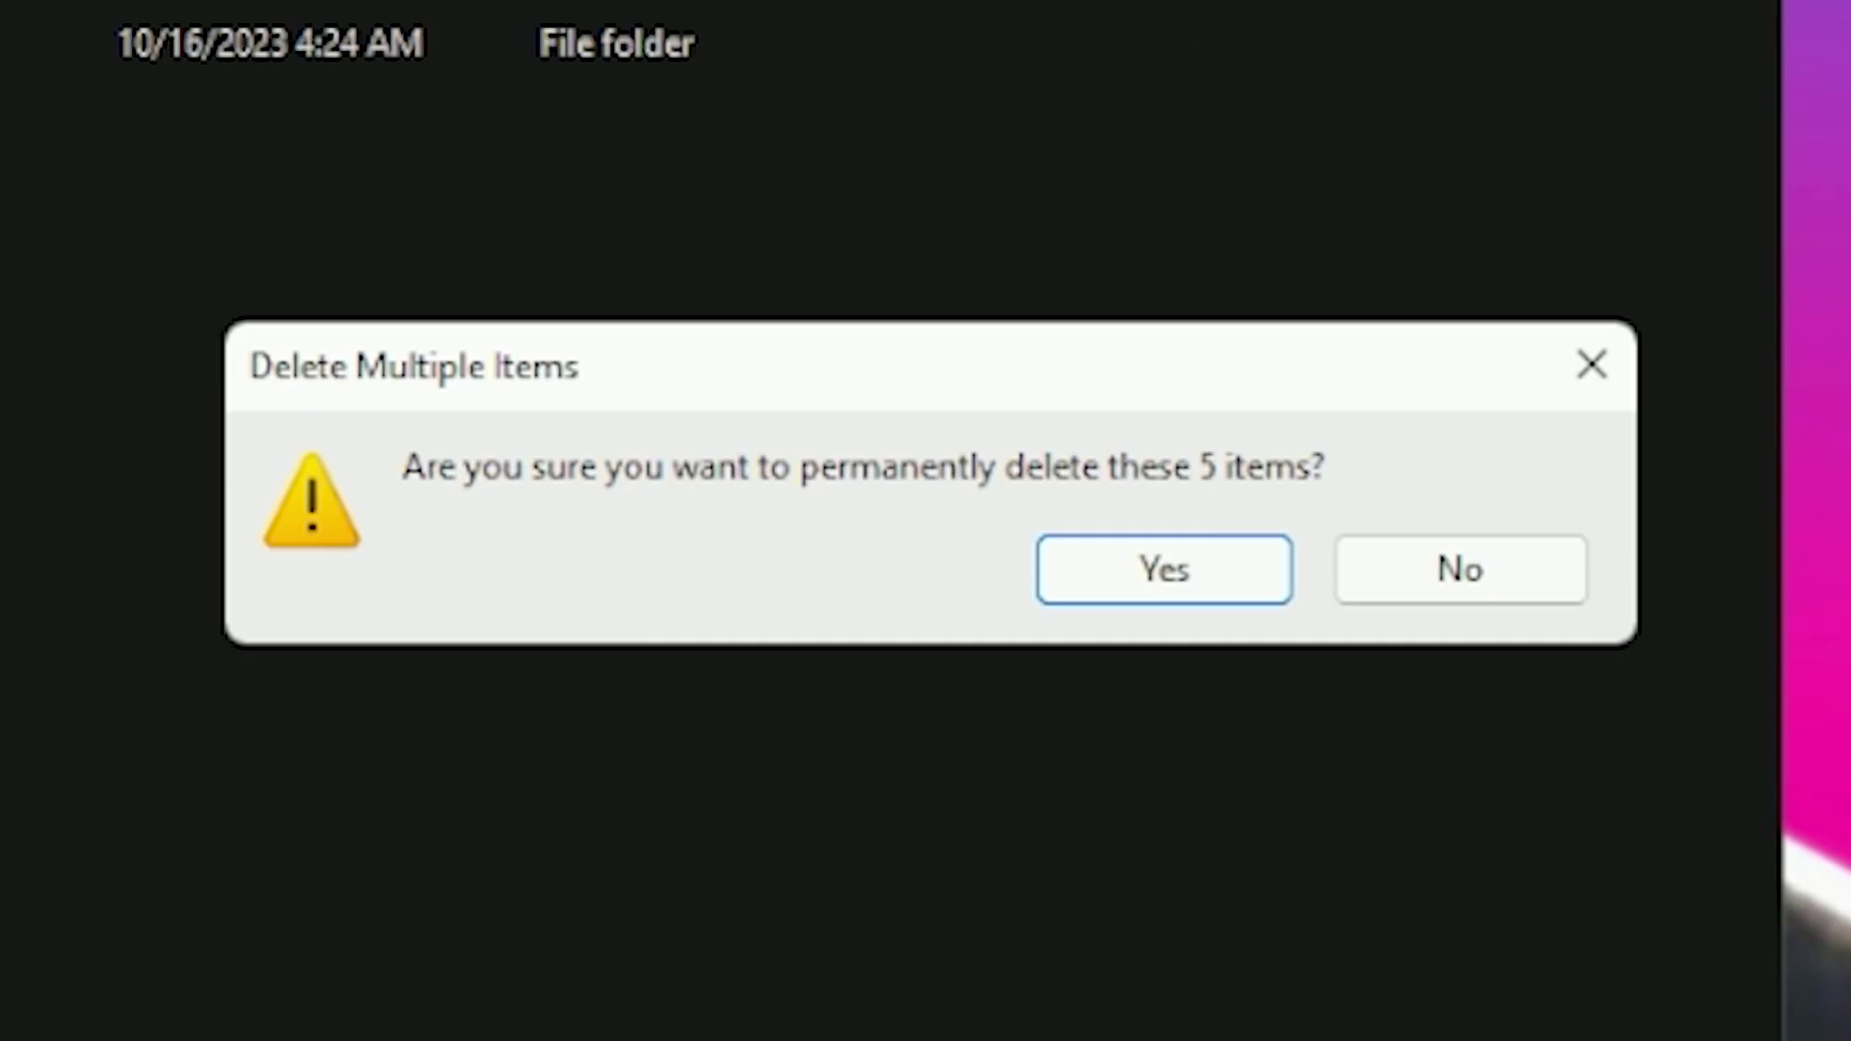
left_click(1149, 577)
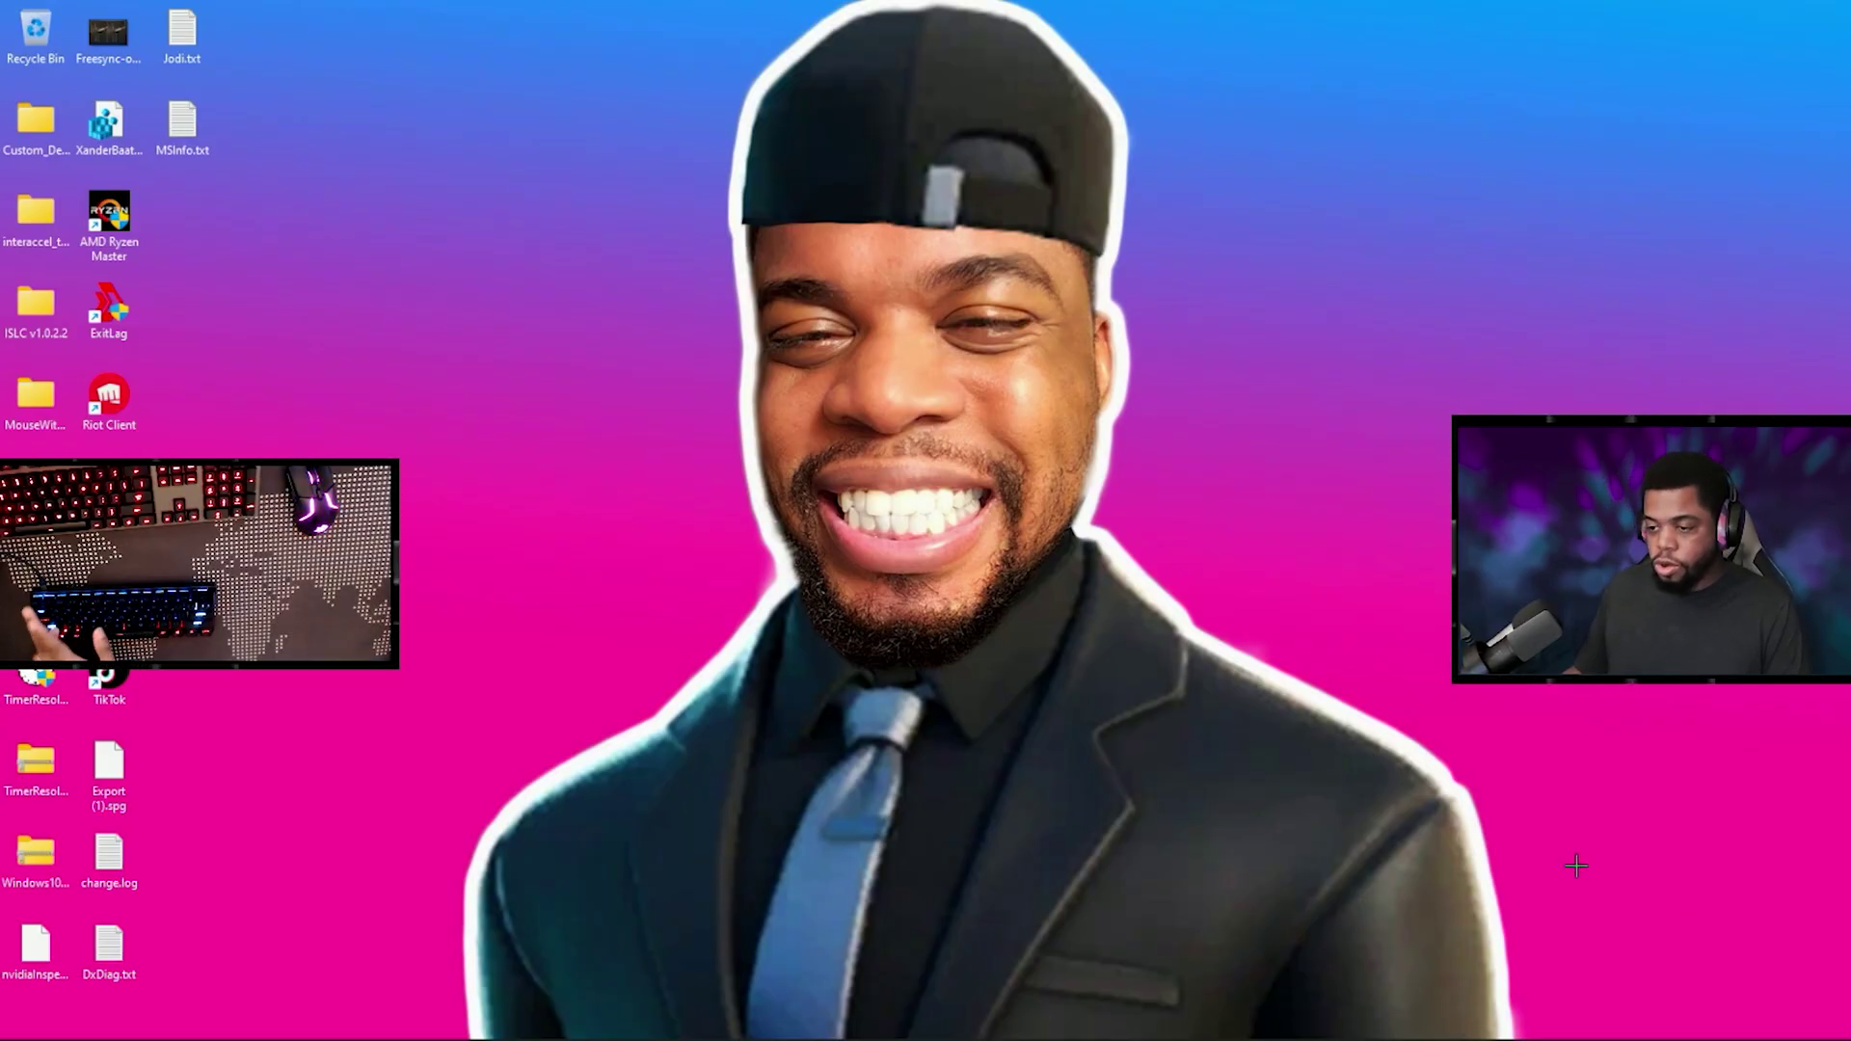
- Launch Task Manager and scroll through its 2 apps and 82 background processes
key("ctrl+shift+Escape")
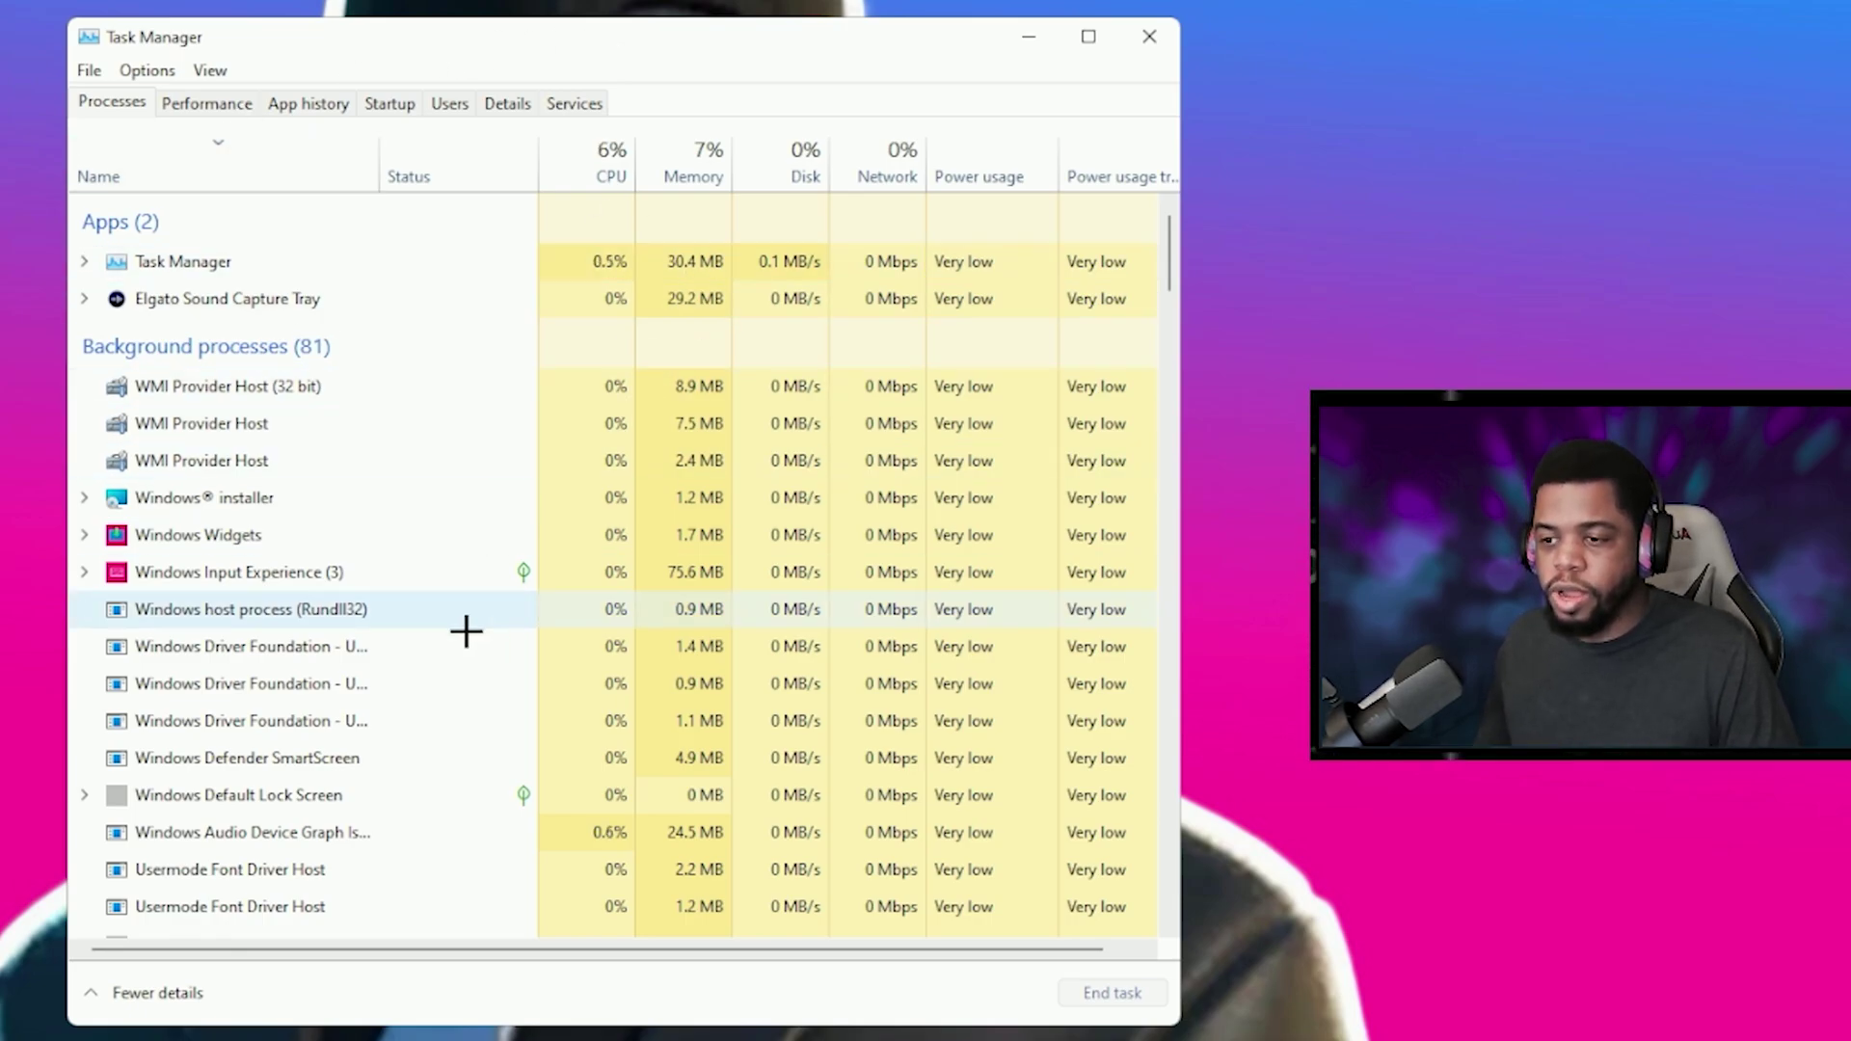
scroll(290, 641, "down", 8)
scroll(290, 641, "down", 20)
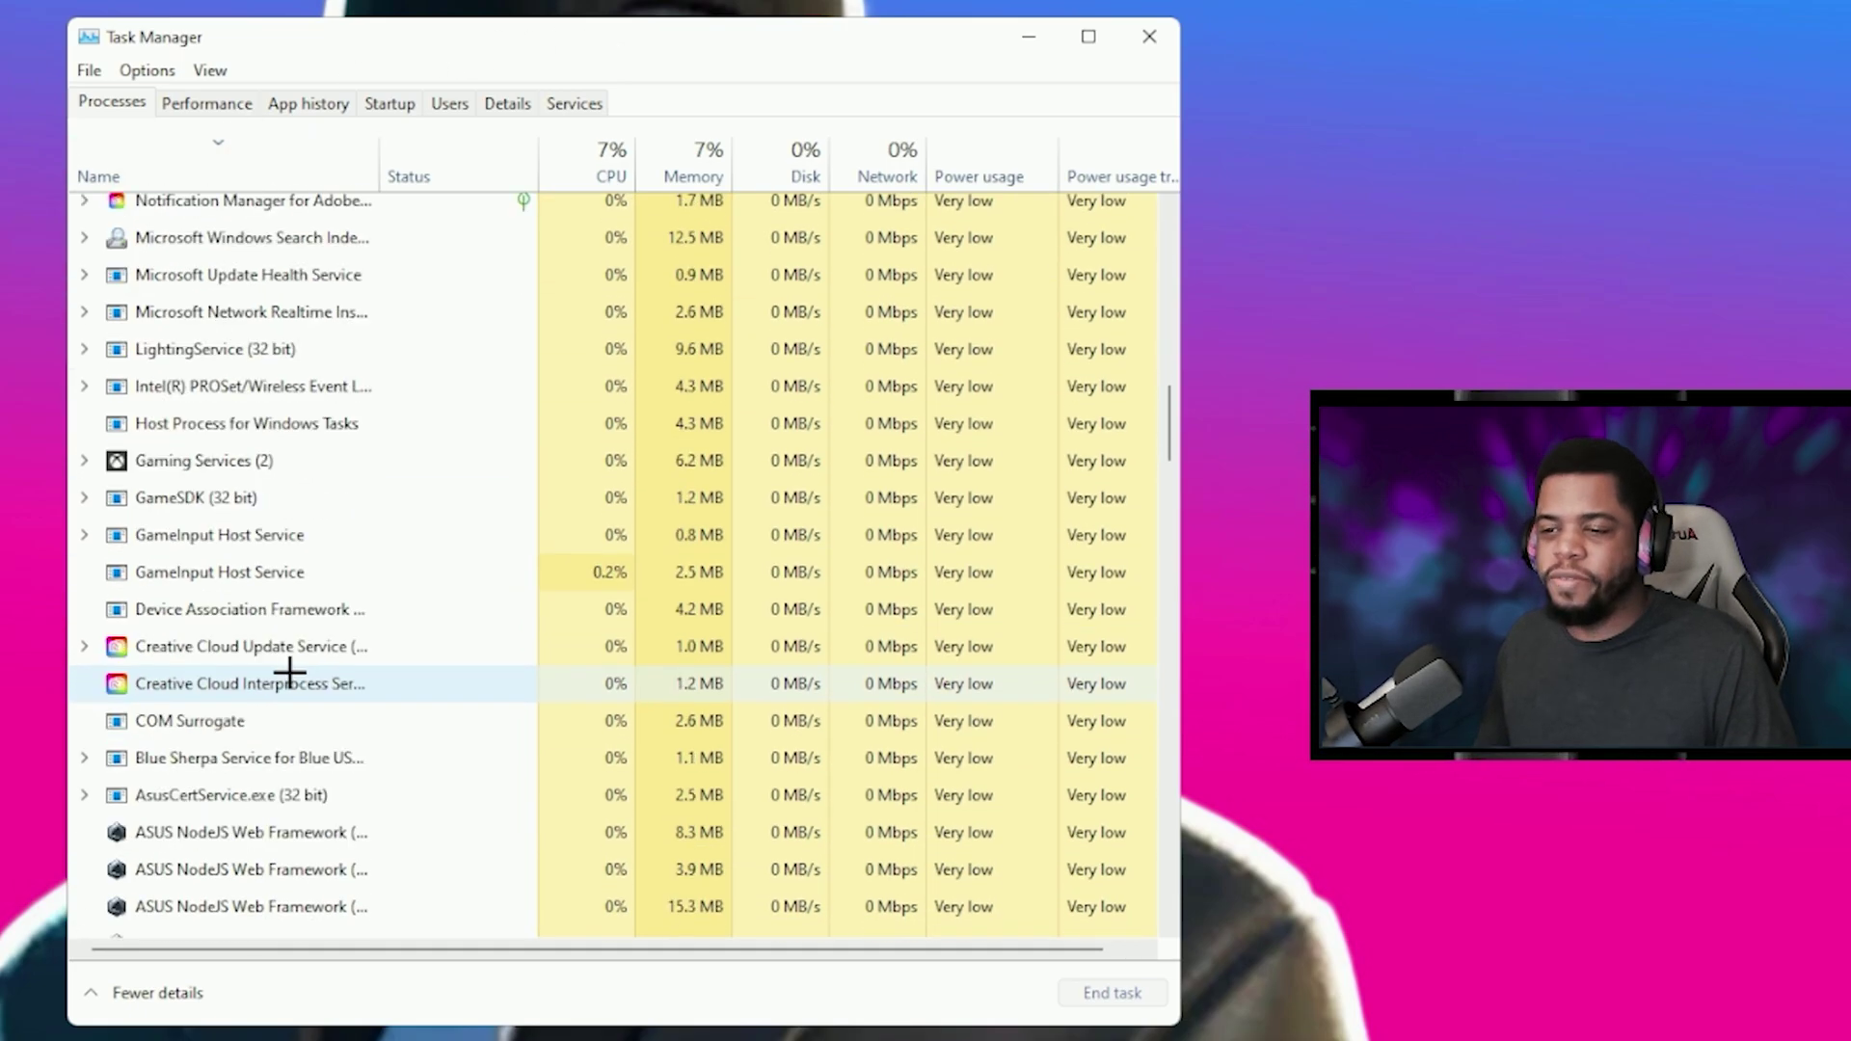
scroll(265, 719, "down", 15)
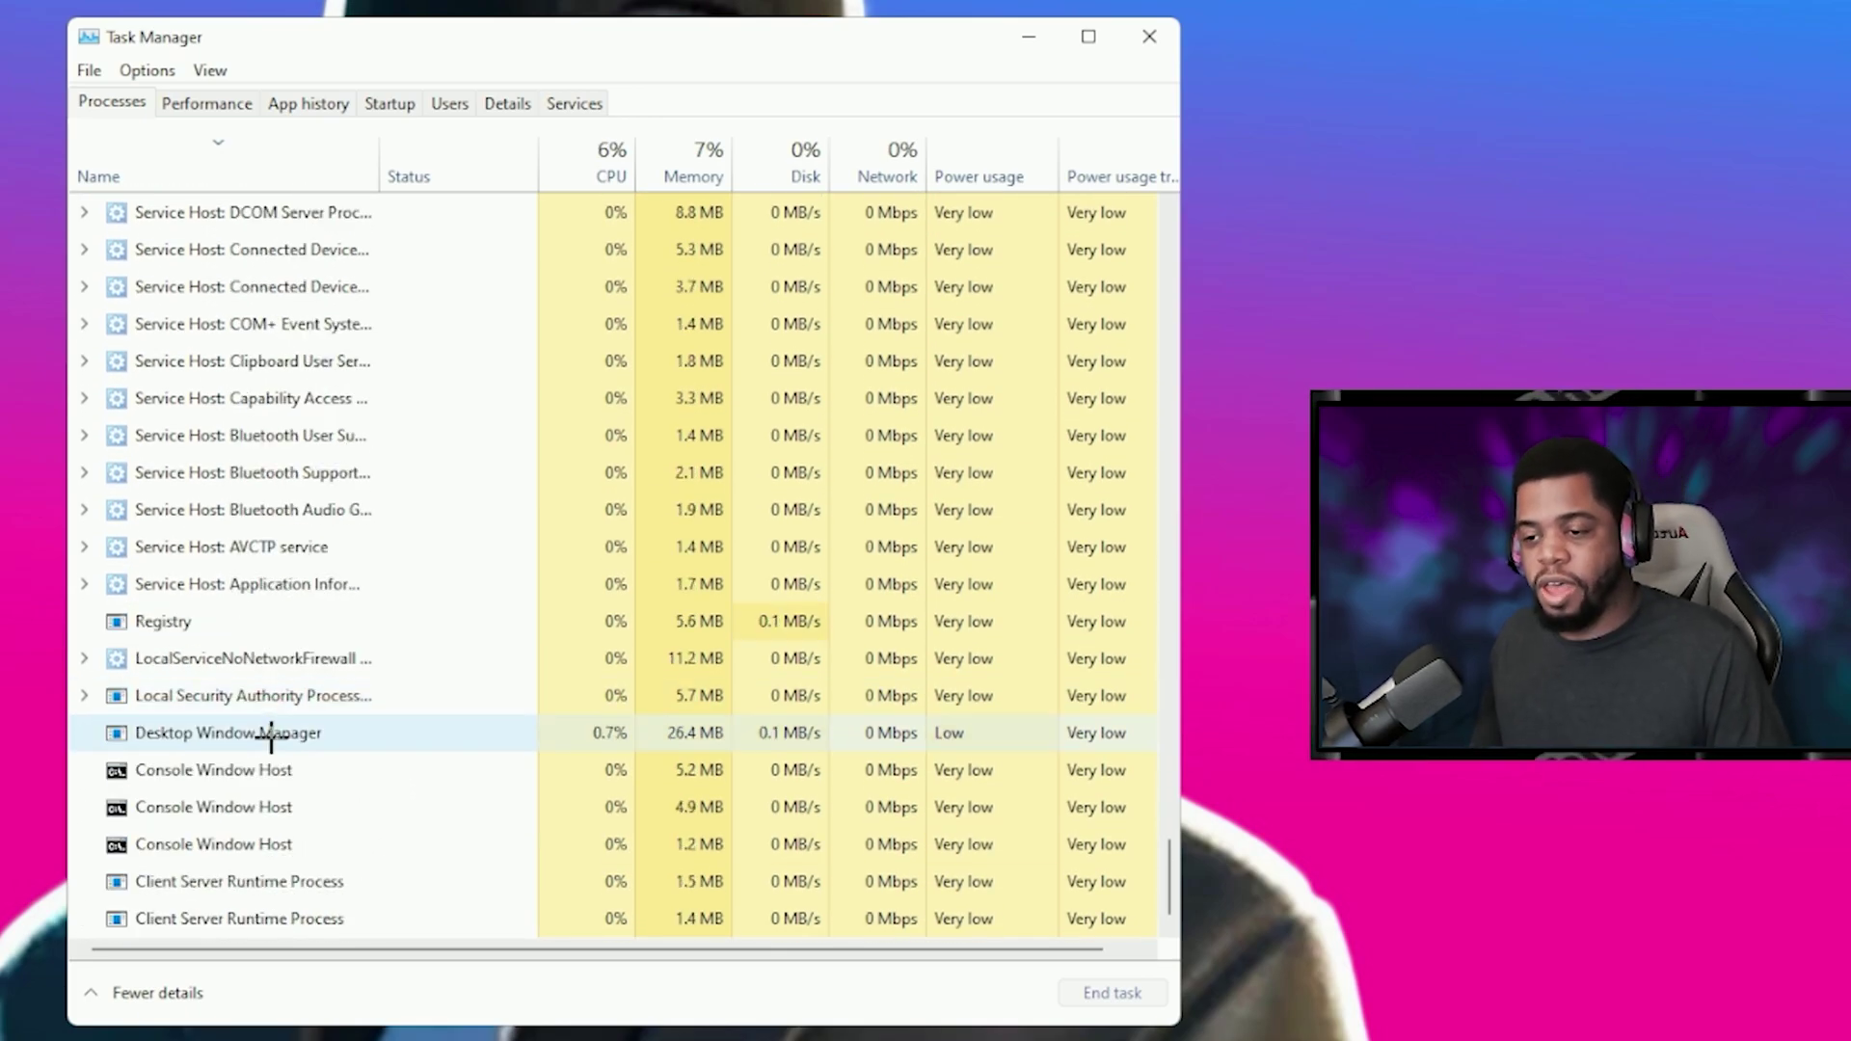
scroll(228, 704, "up", 7)
scroll(231, 708, "up", 20)
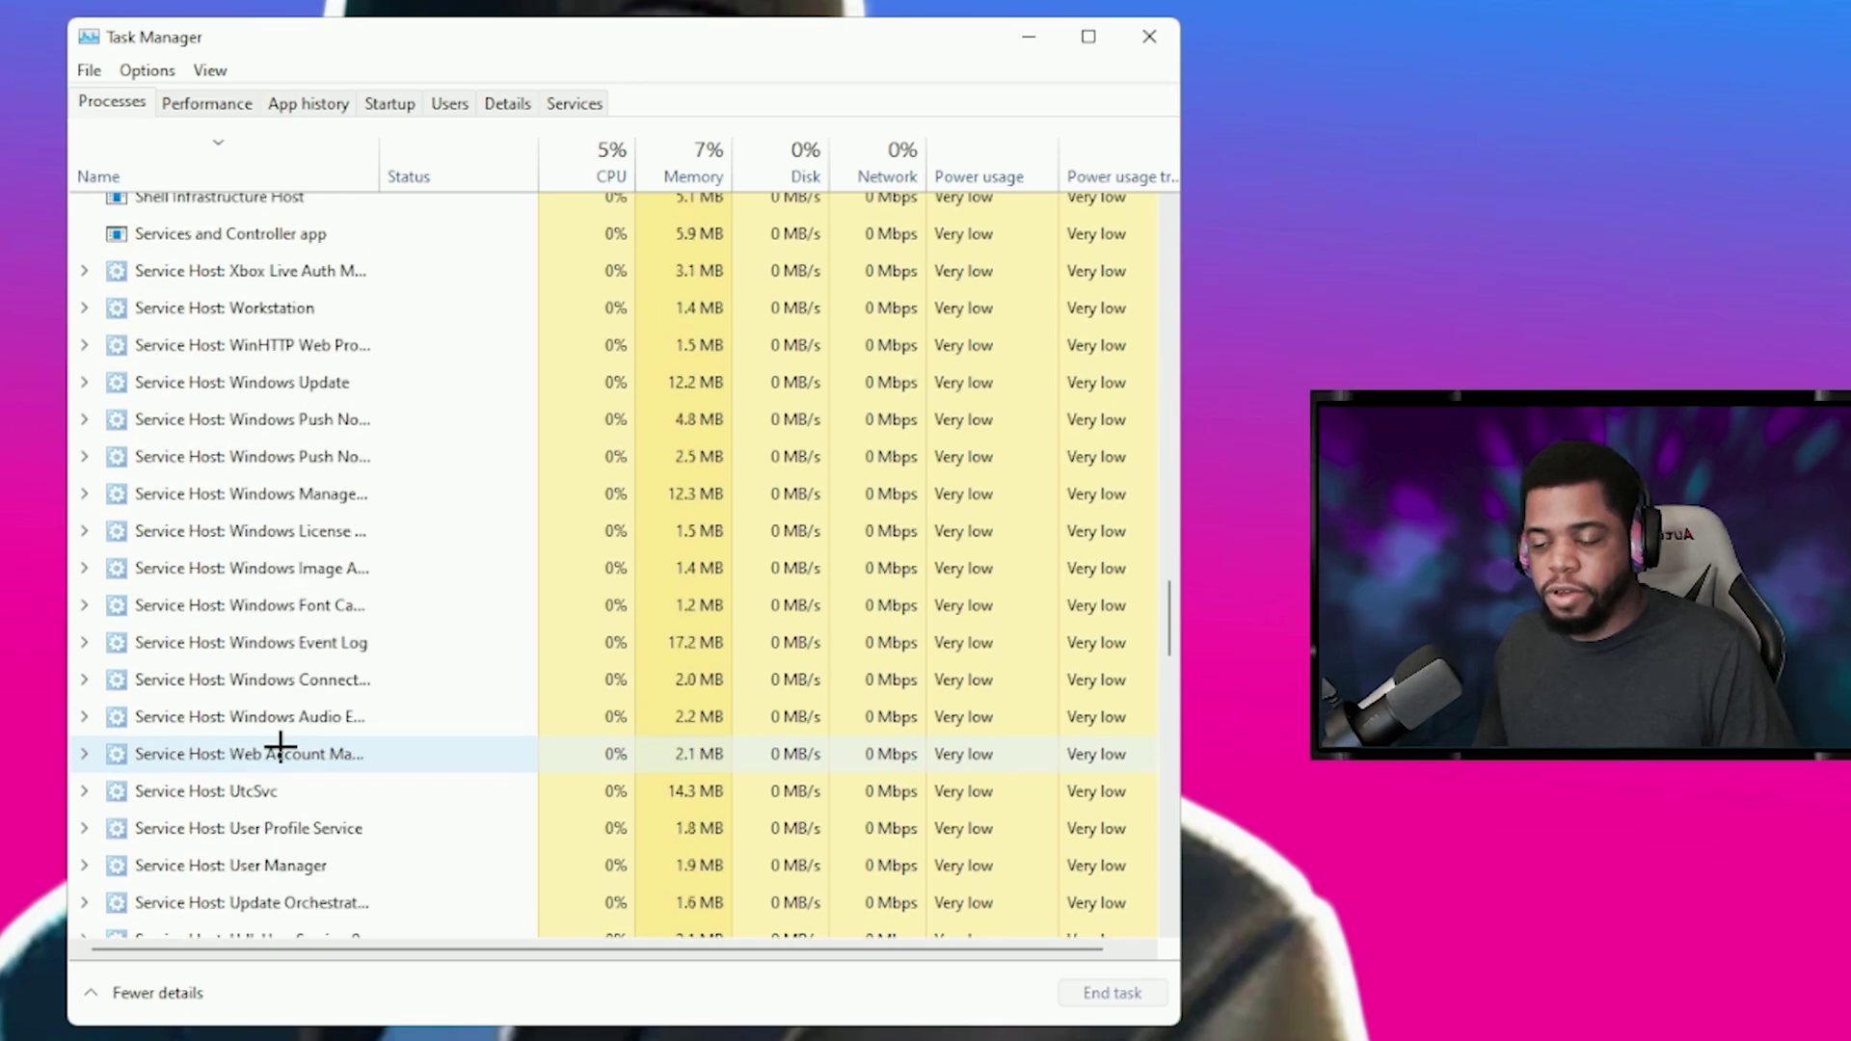
scroll(265, 713, "up", 20)
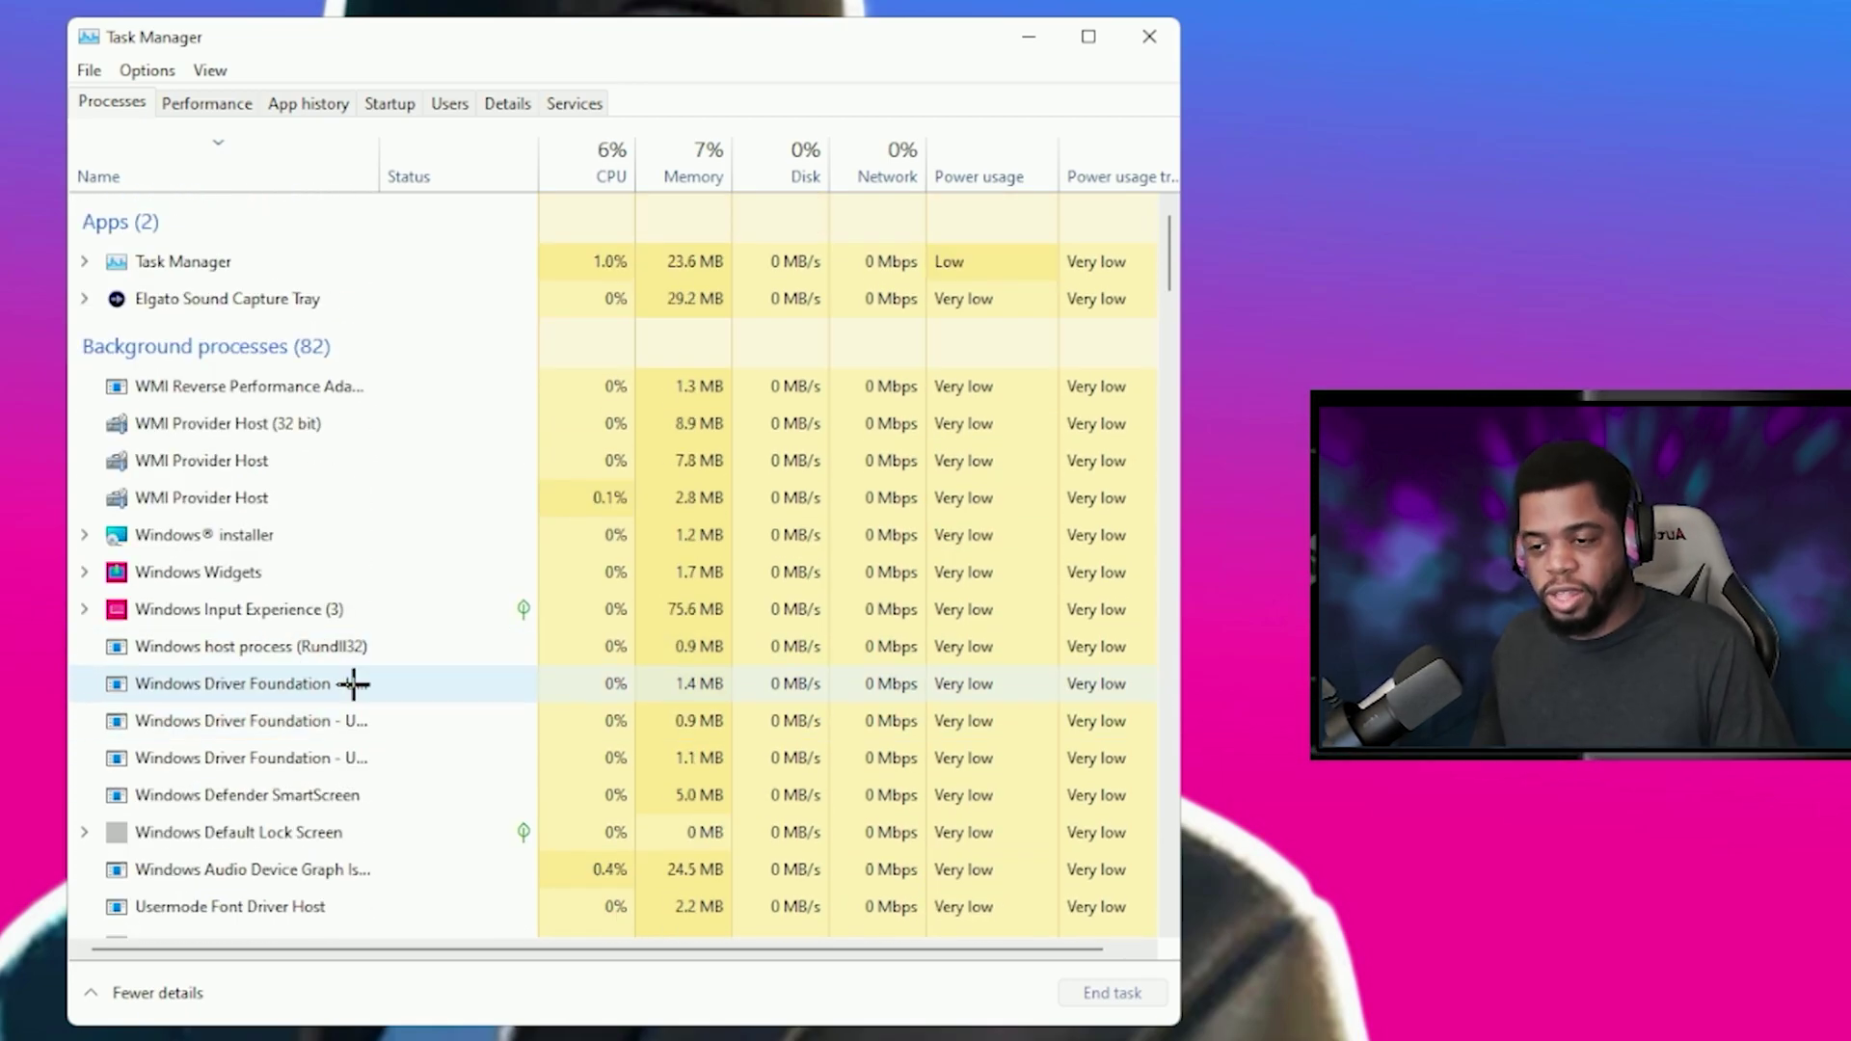
scroll(292, 659, "down", 2)
scroll(292, 659, "down", 8)
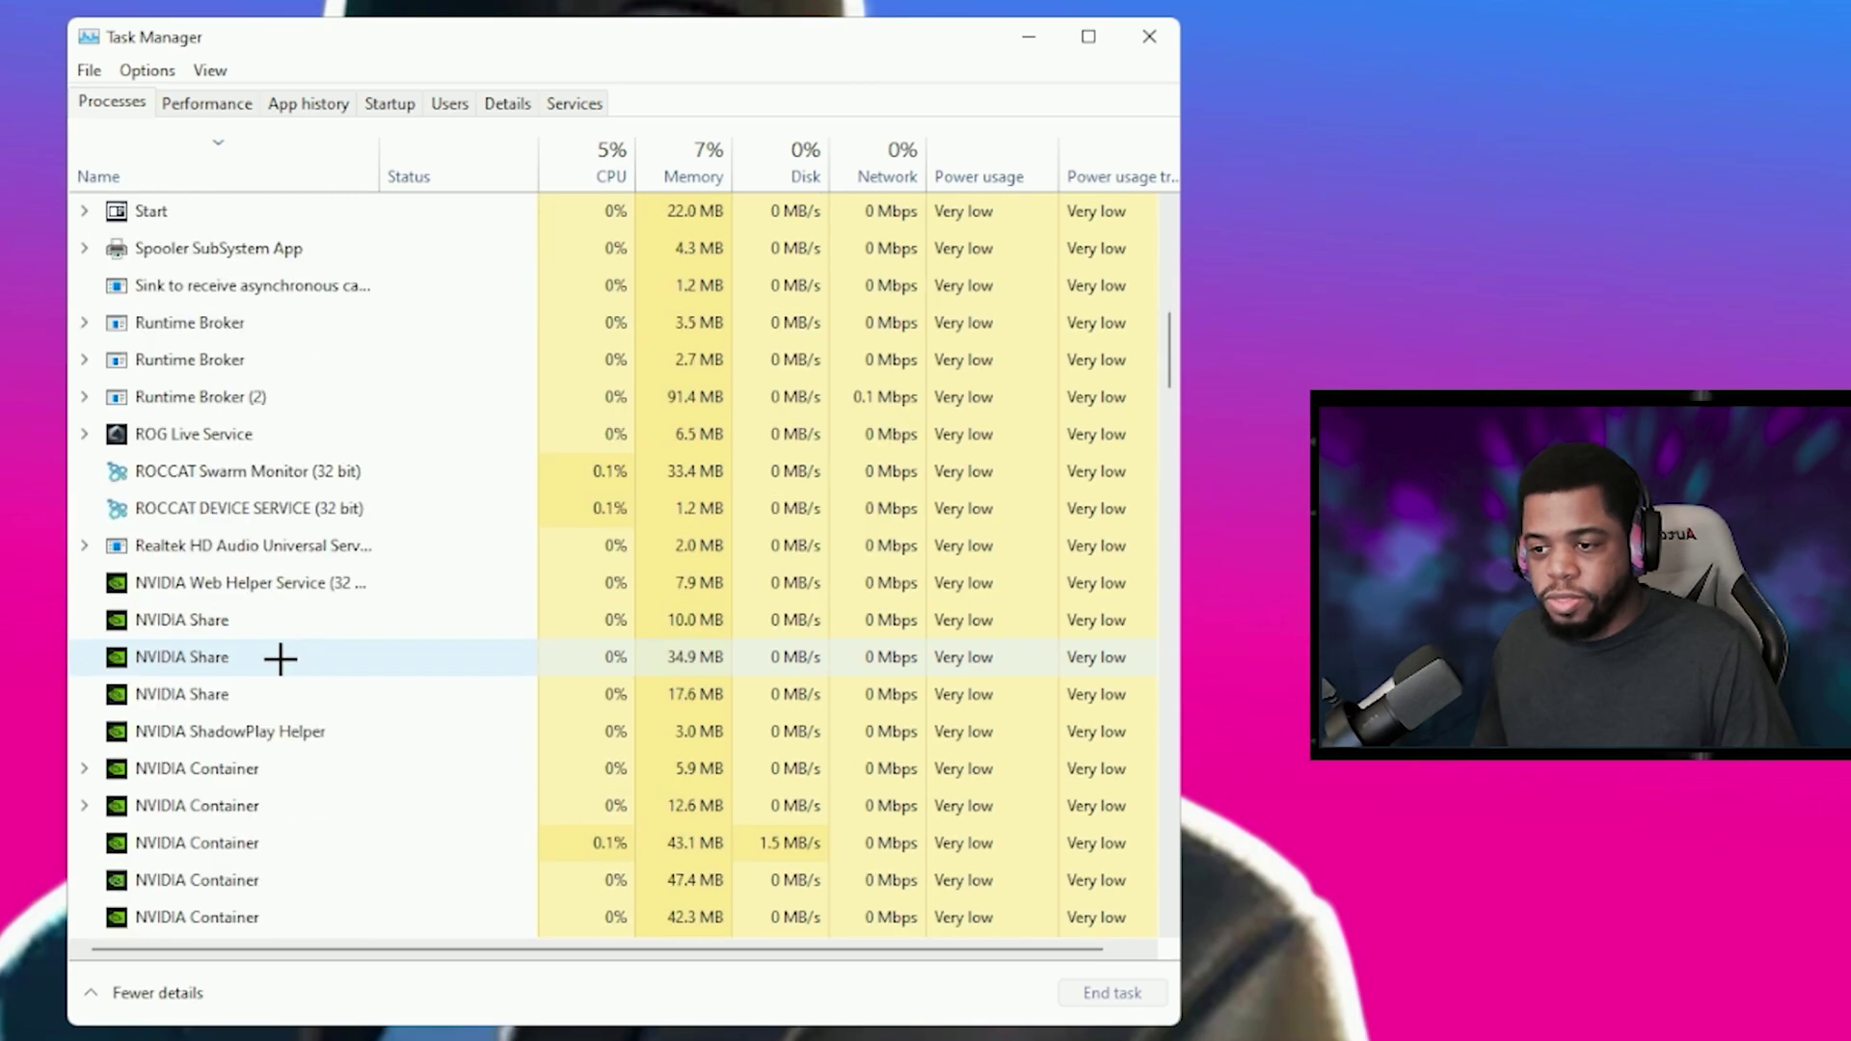
scroll(250, 711, "down", 1)
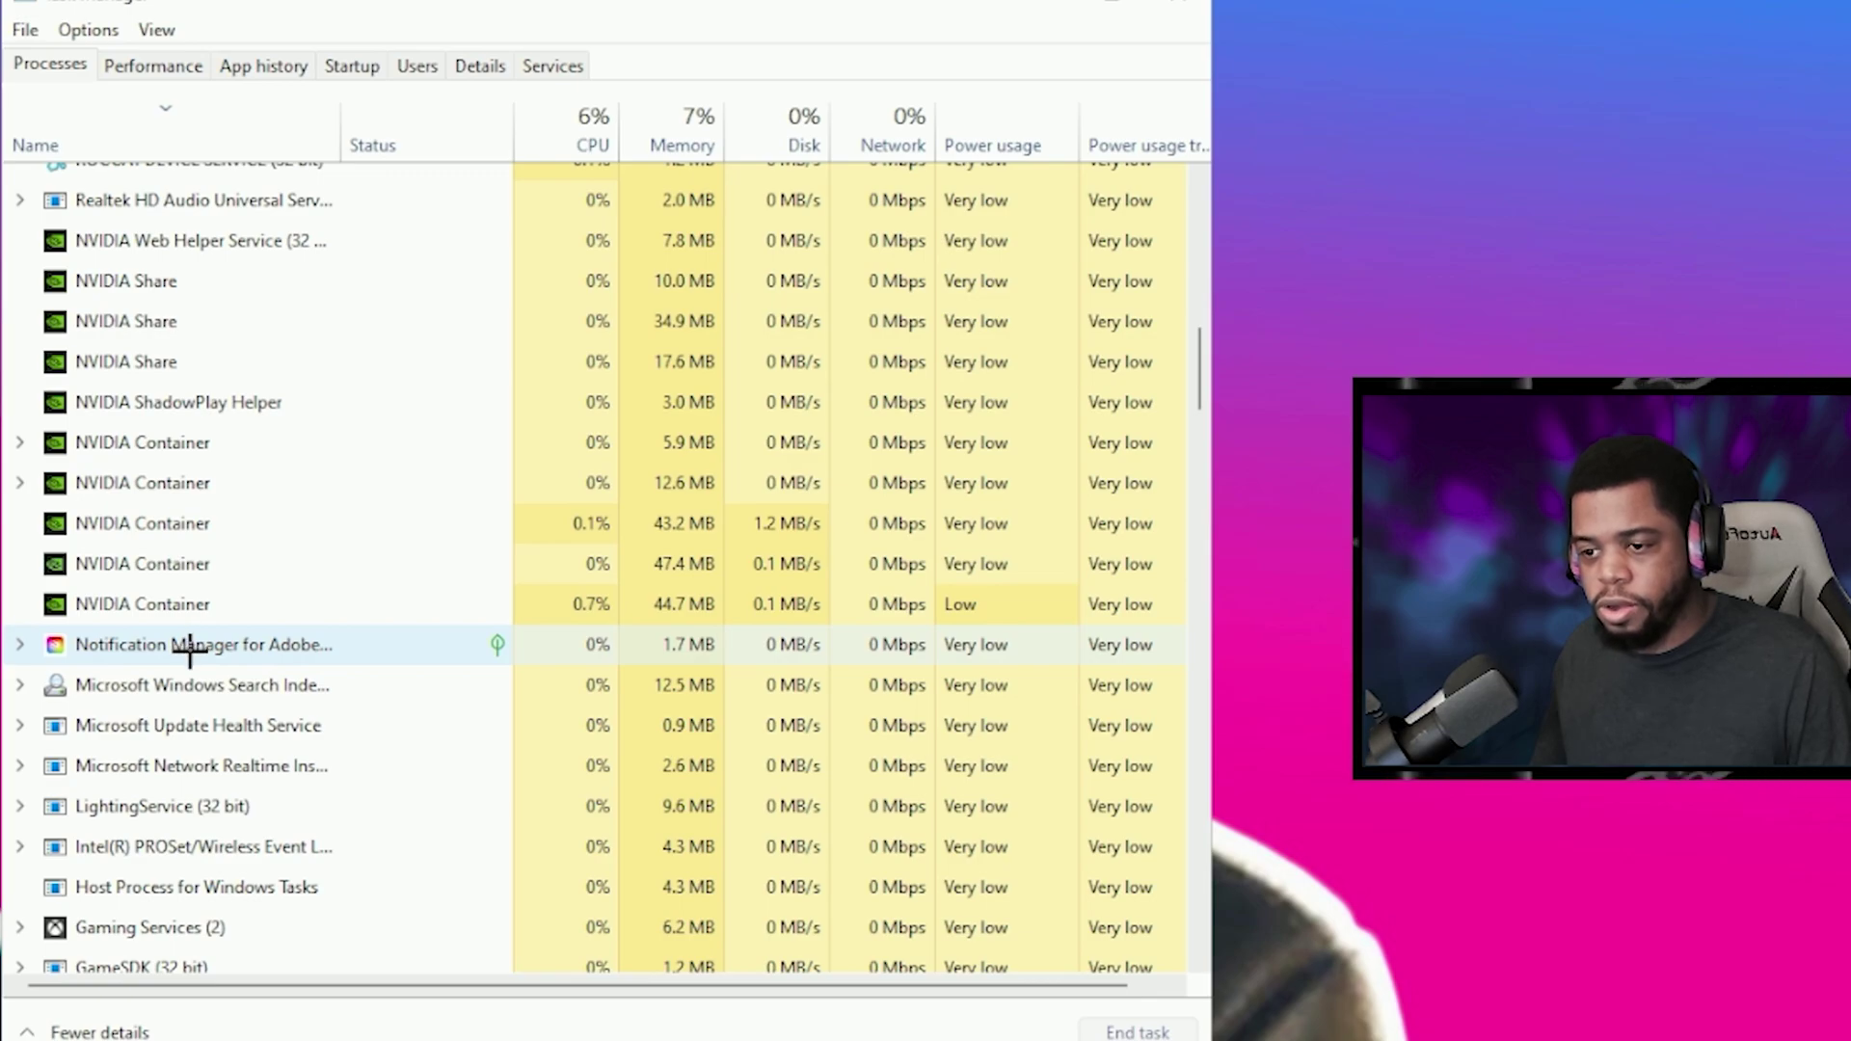
right_click(164, 644)
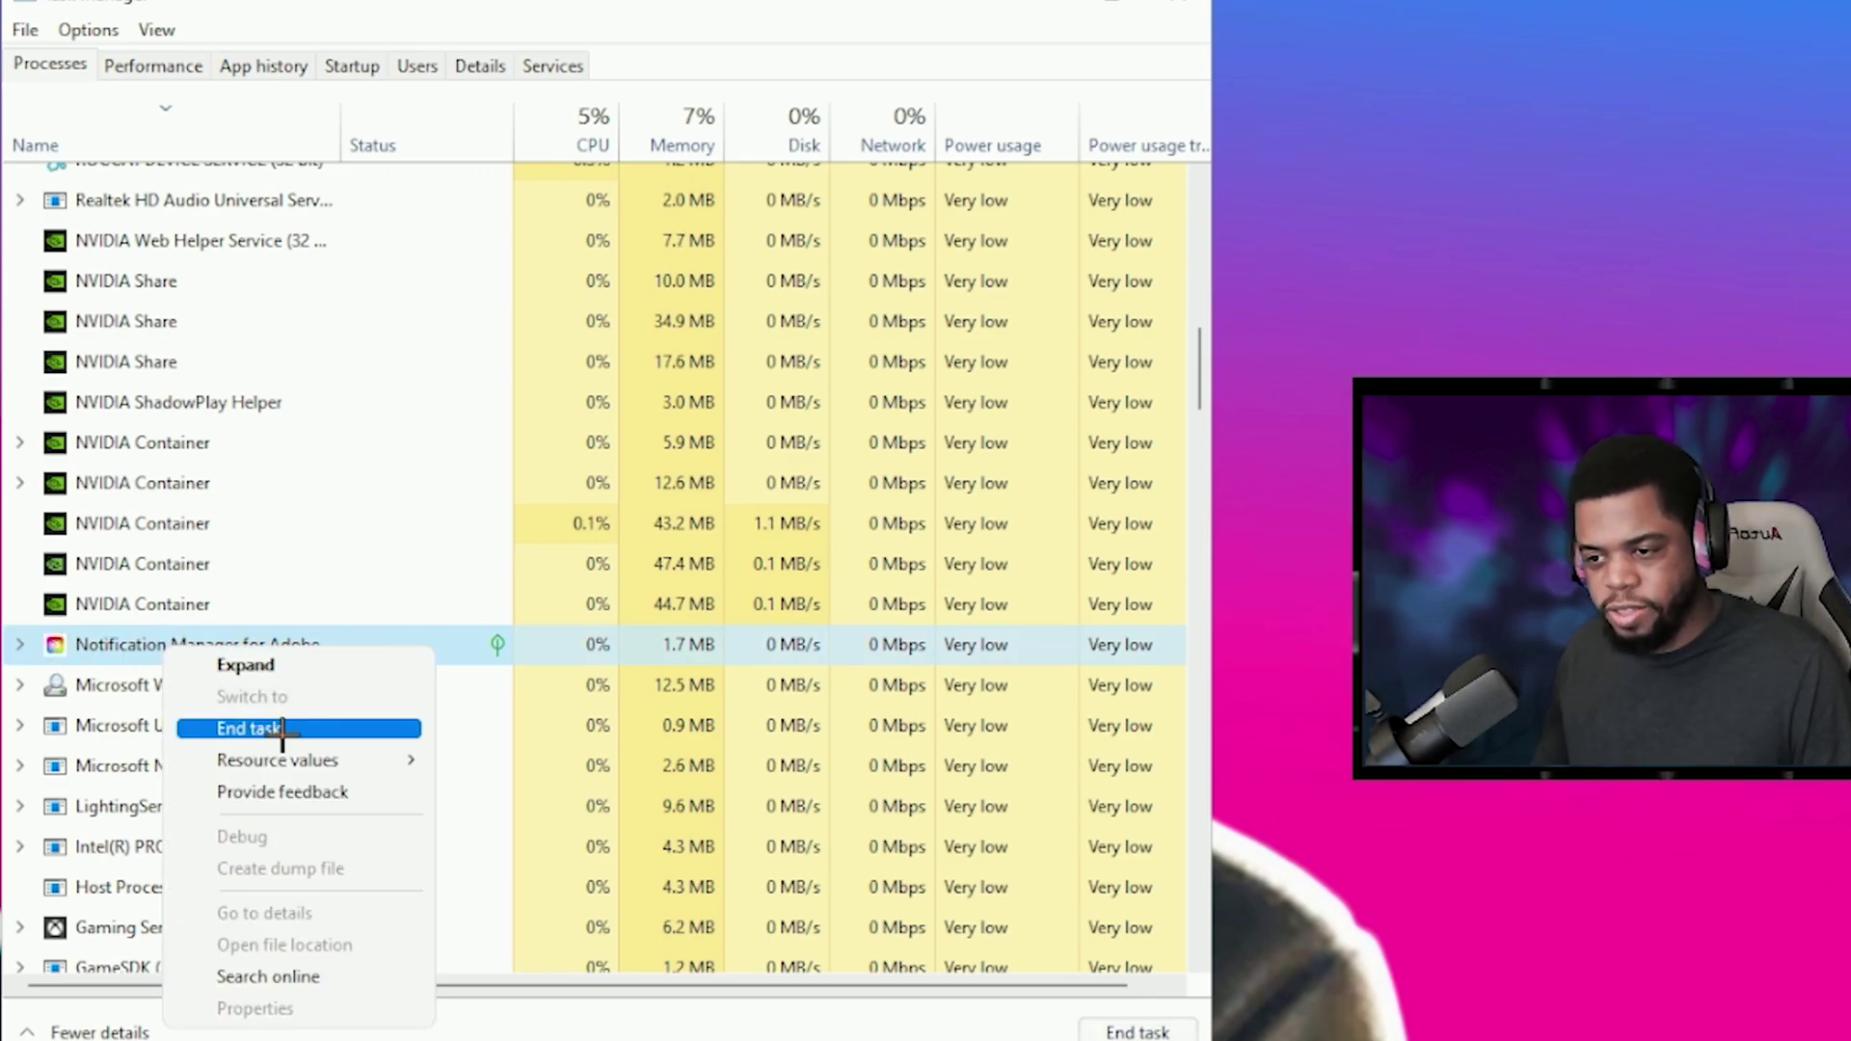
left_click(283, 728)
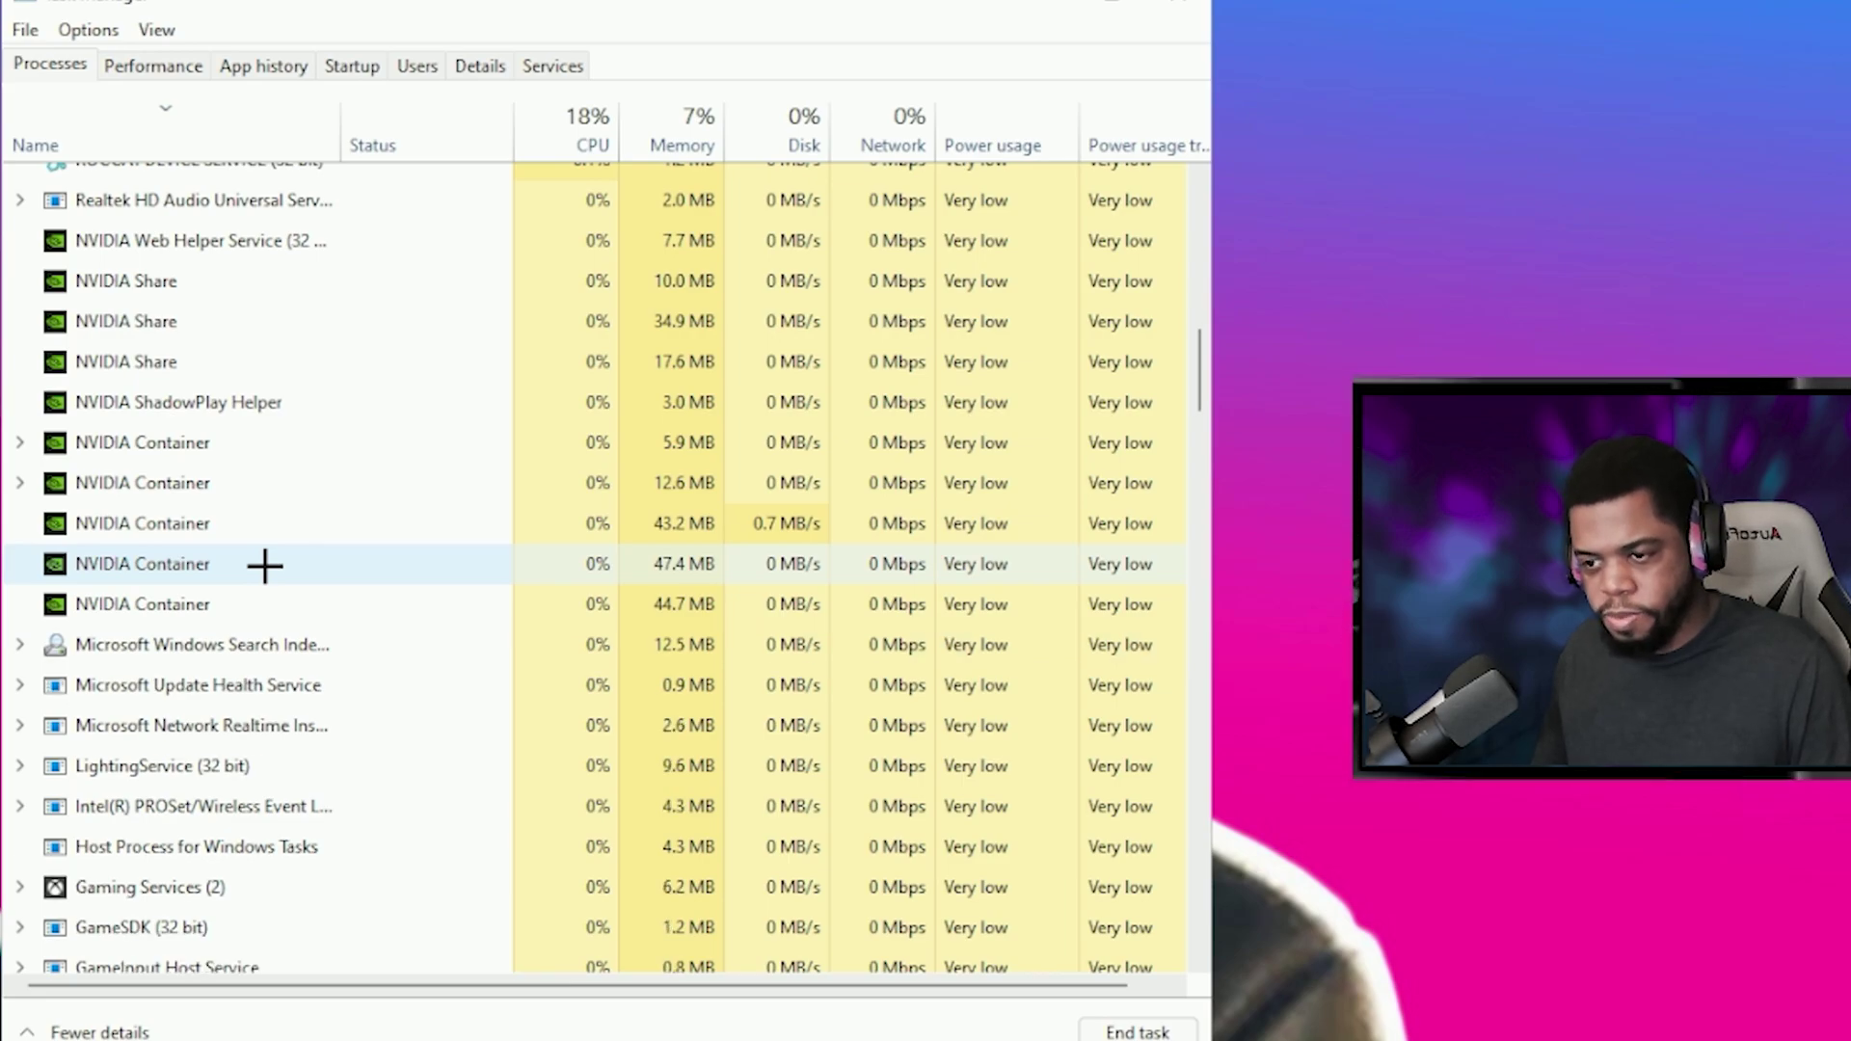
scroll(264, 565, "down", 3)
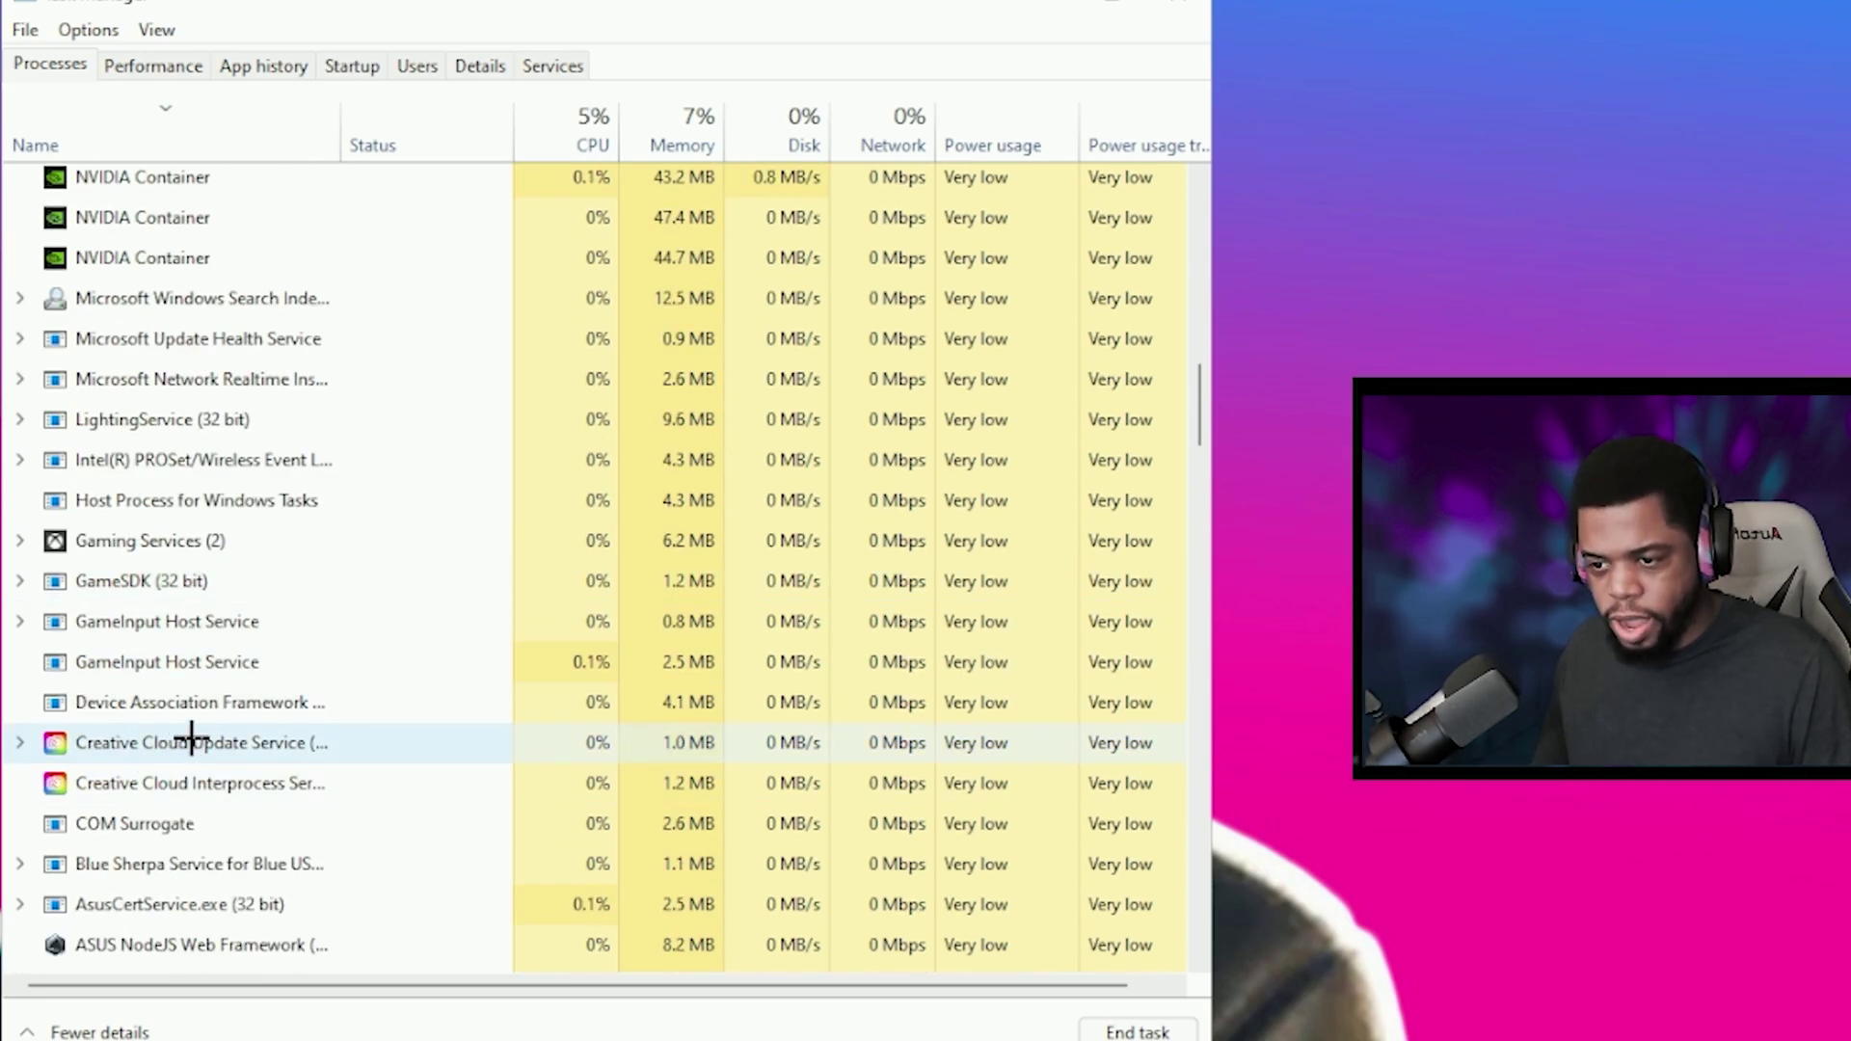
right_click(191, 741)
left_click(290, 783)
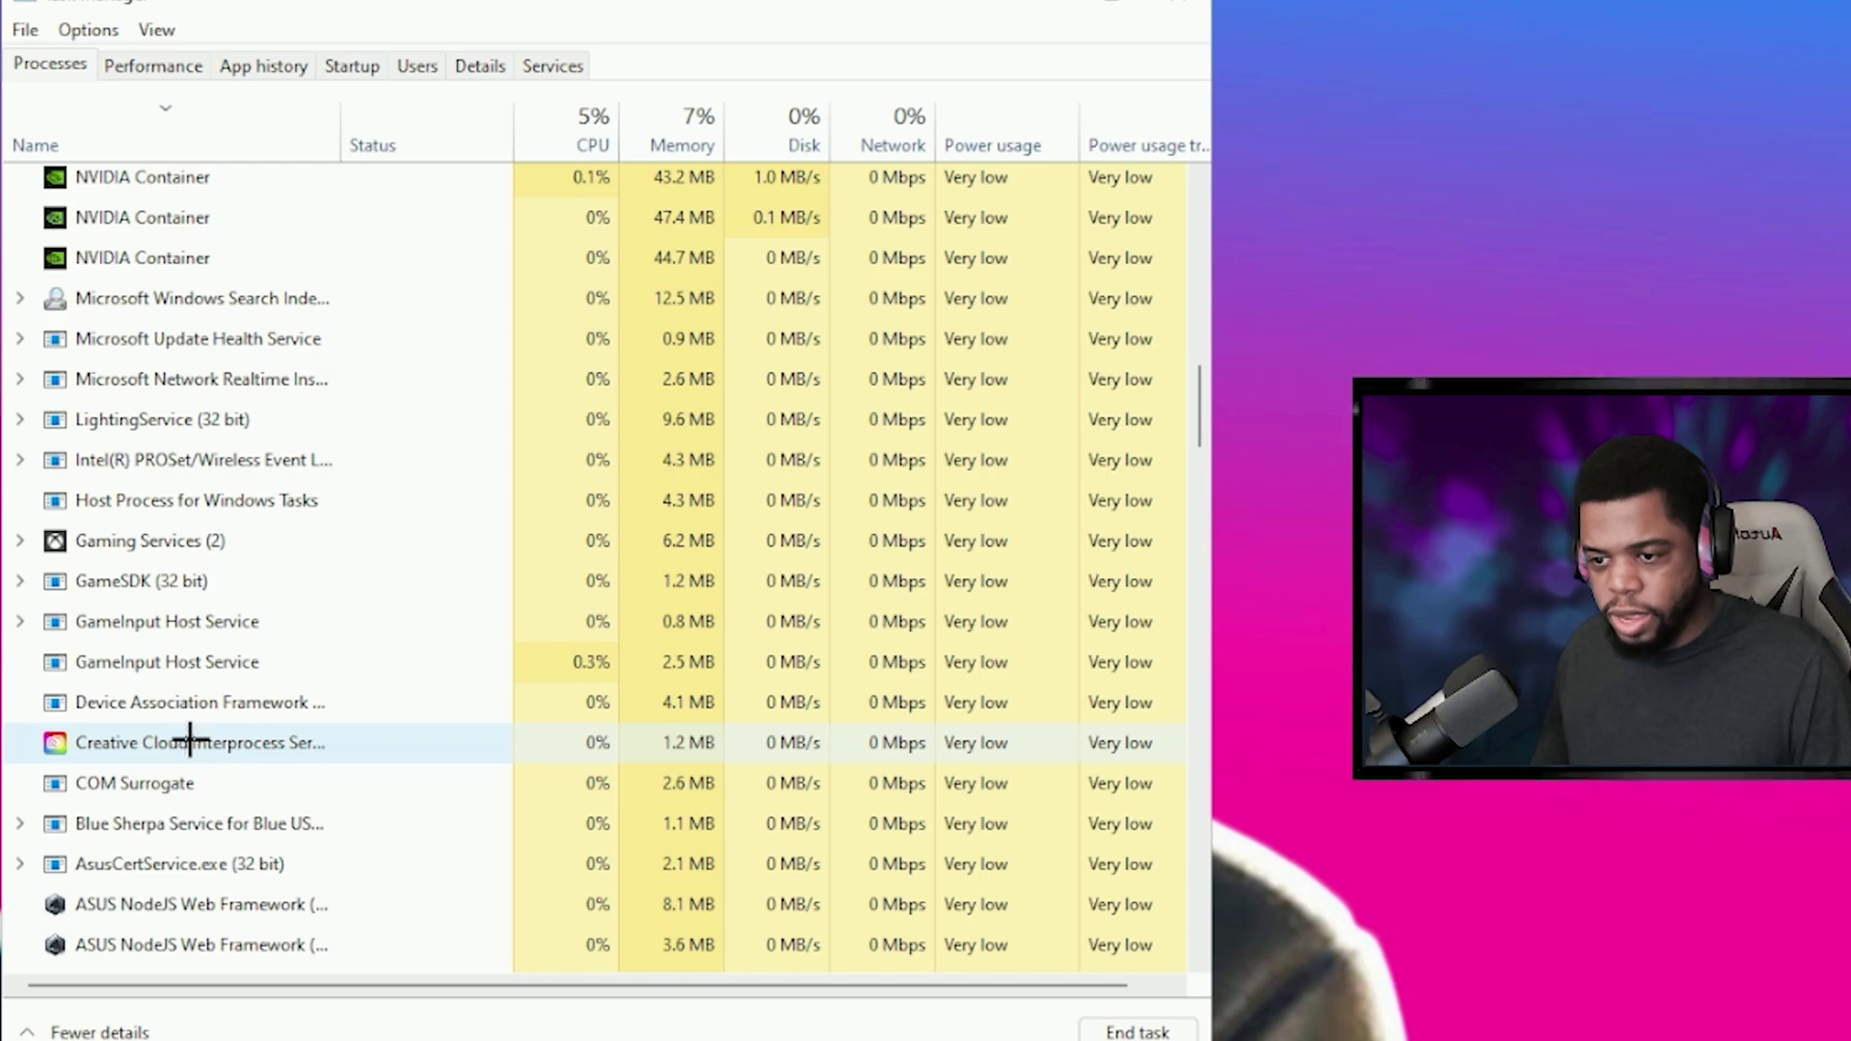
right_click(232, 738)
left_click(281, 754)
scroll(257, 649, "down", 5)
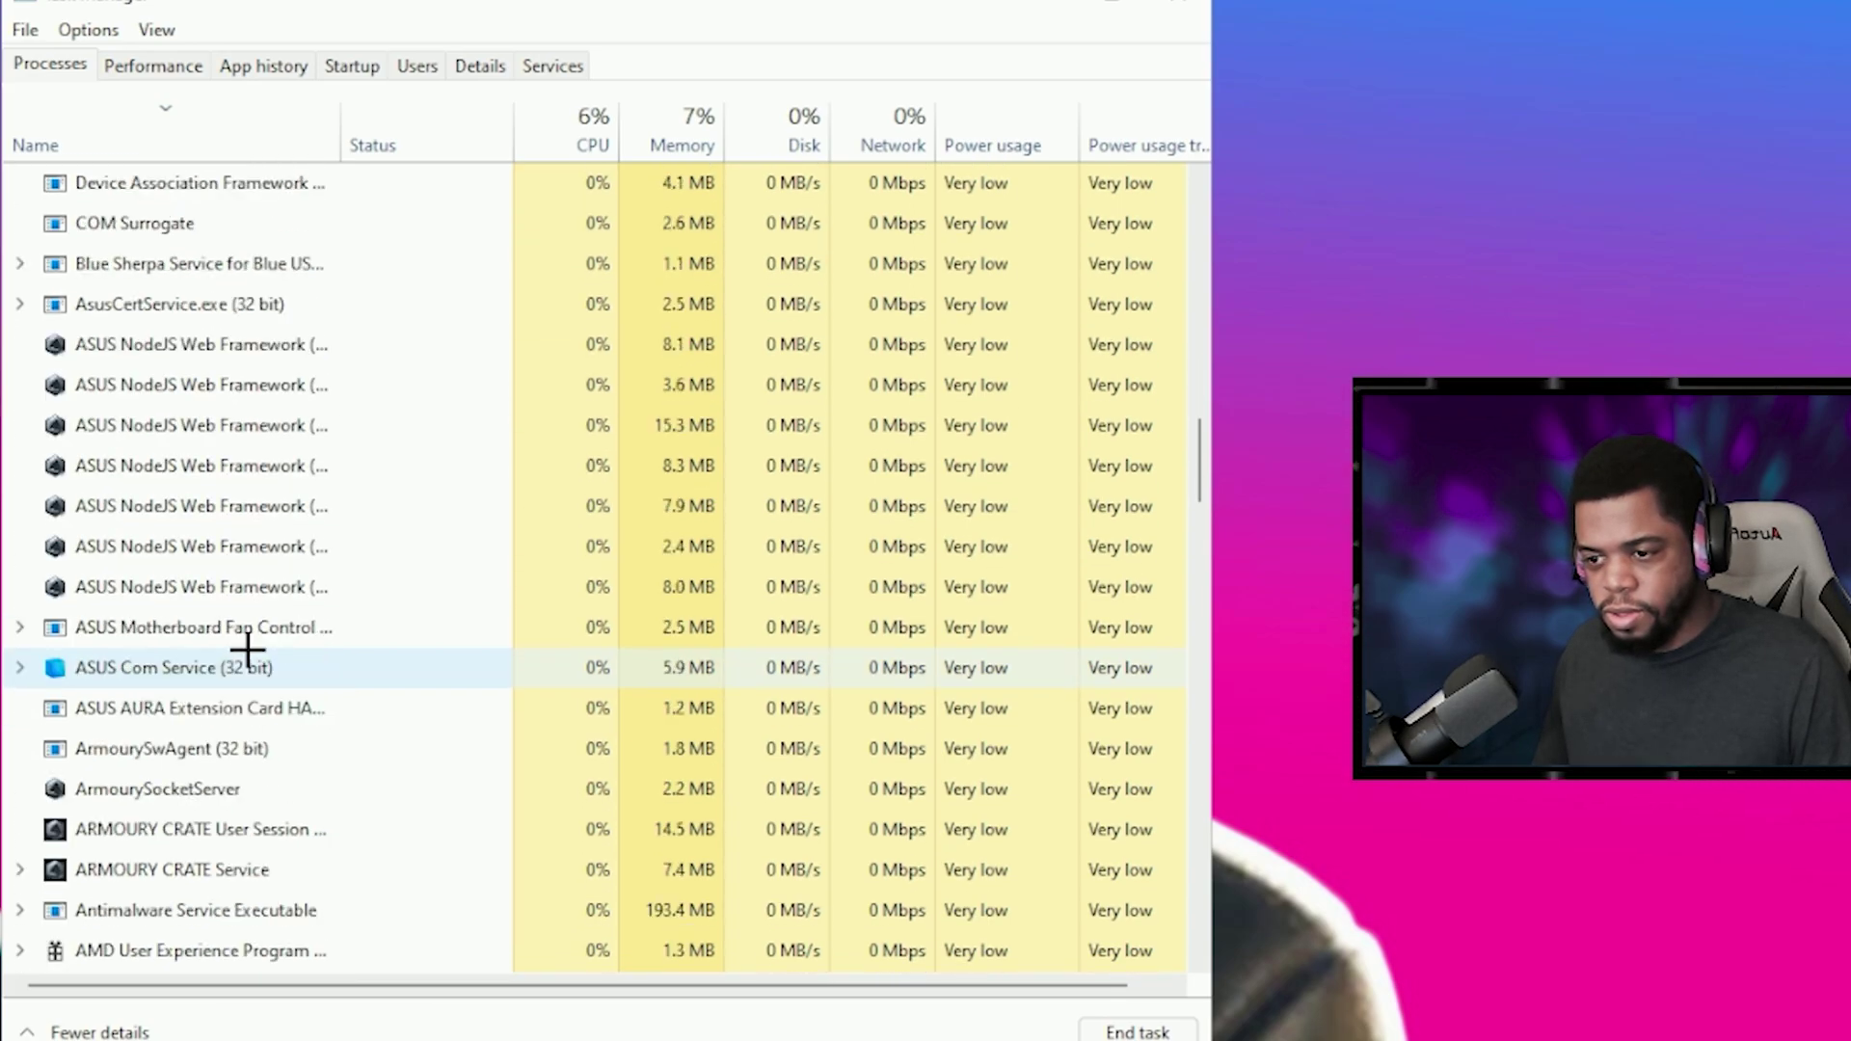
scroll(247, 649, "down", 6)
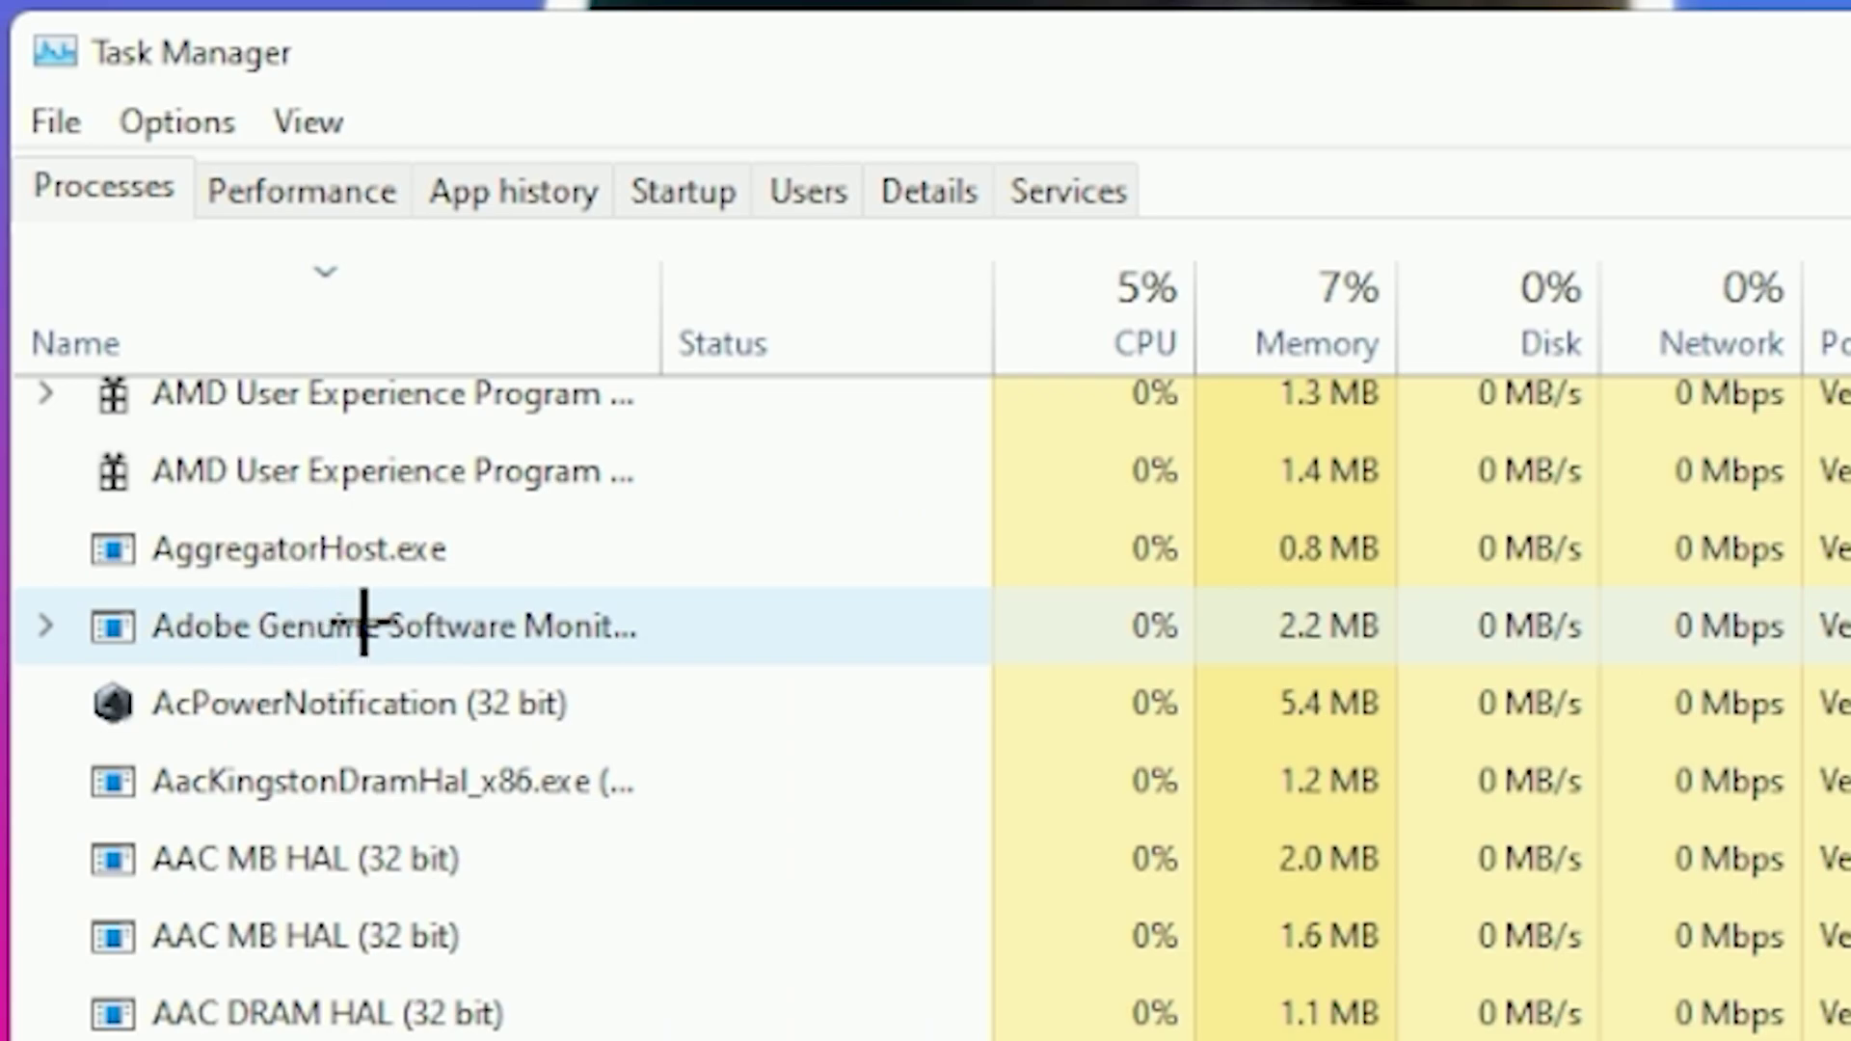
right_click(364, 625)
left_click(463, 713)
scroll(405, 704, "down", 15)
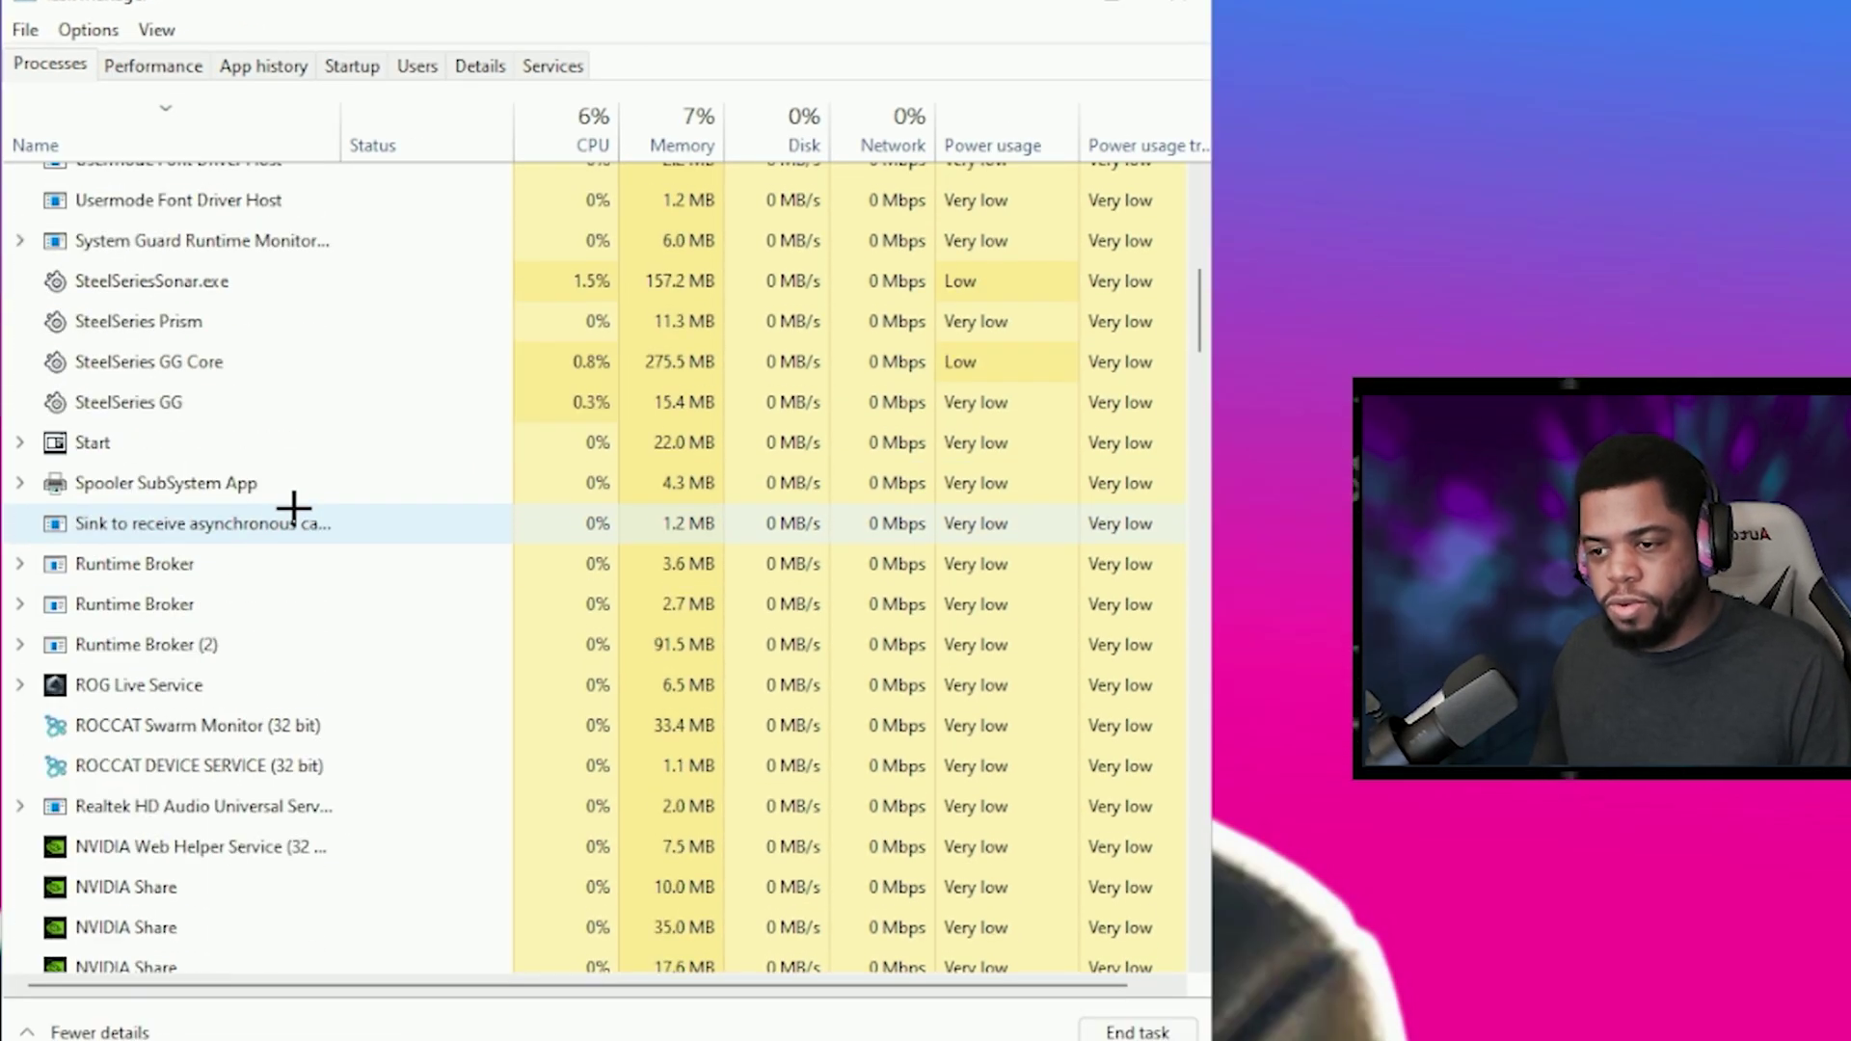
scroll(227, 446, "up", 6)
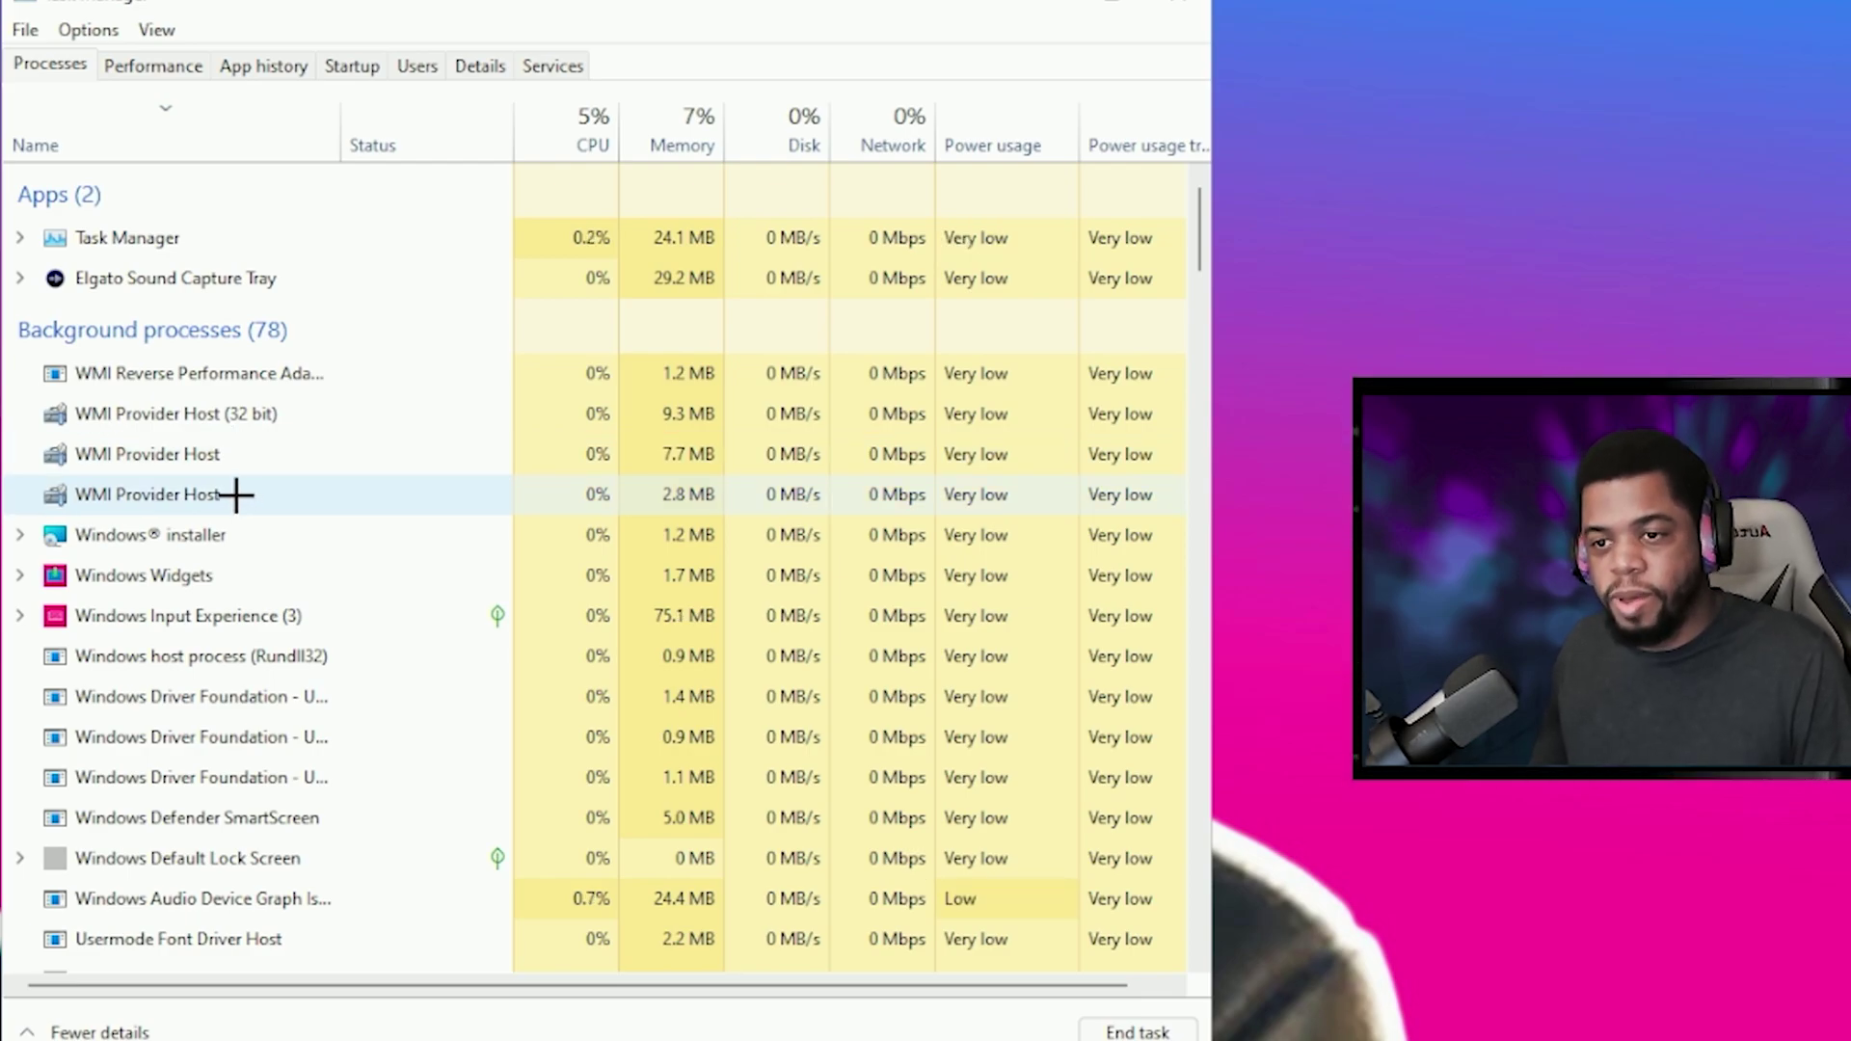
scroll(236, 494, "down", 7)
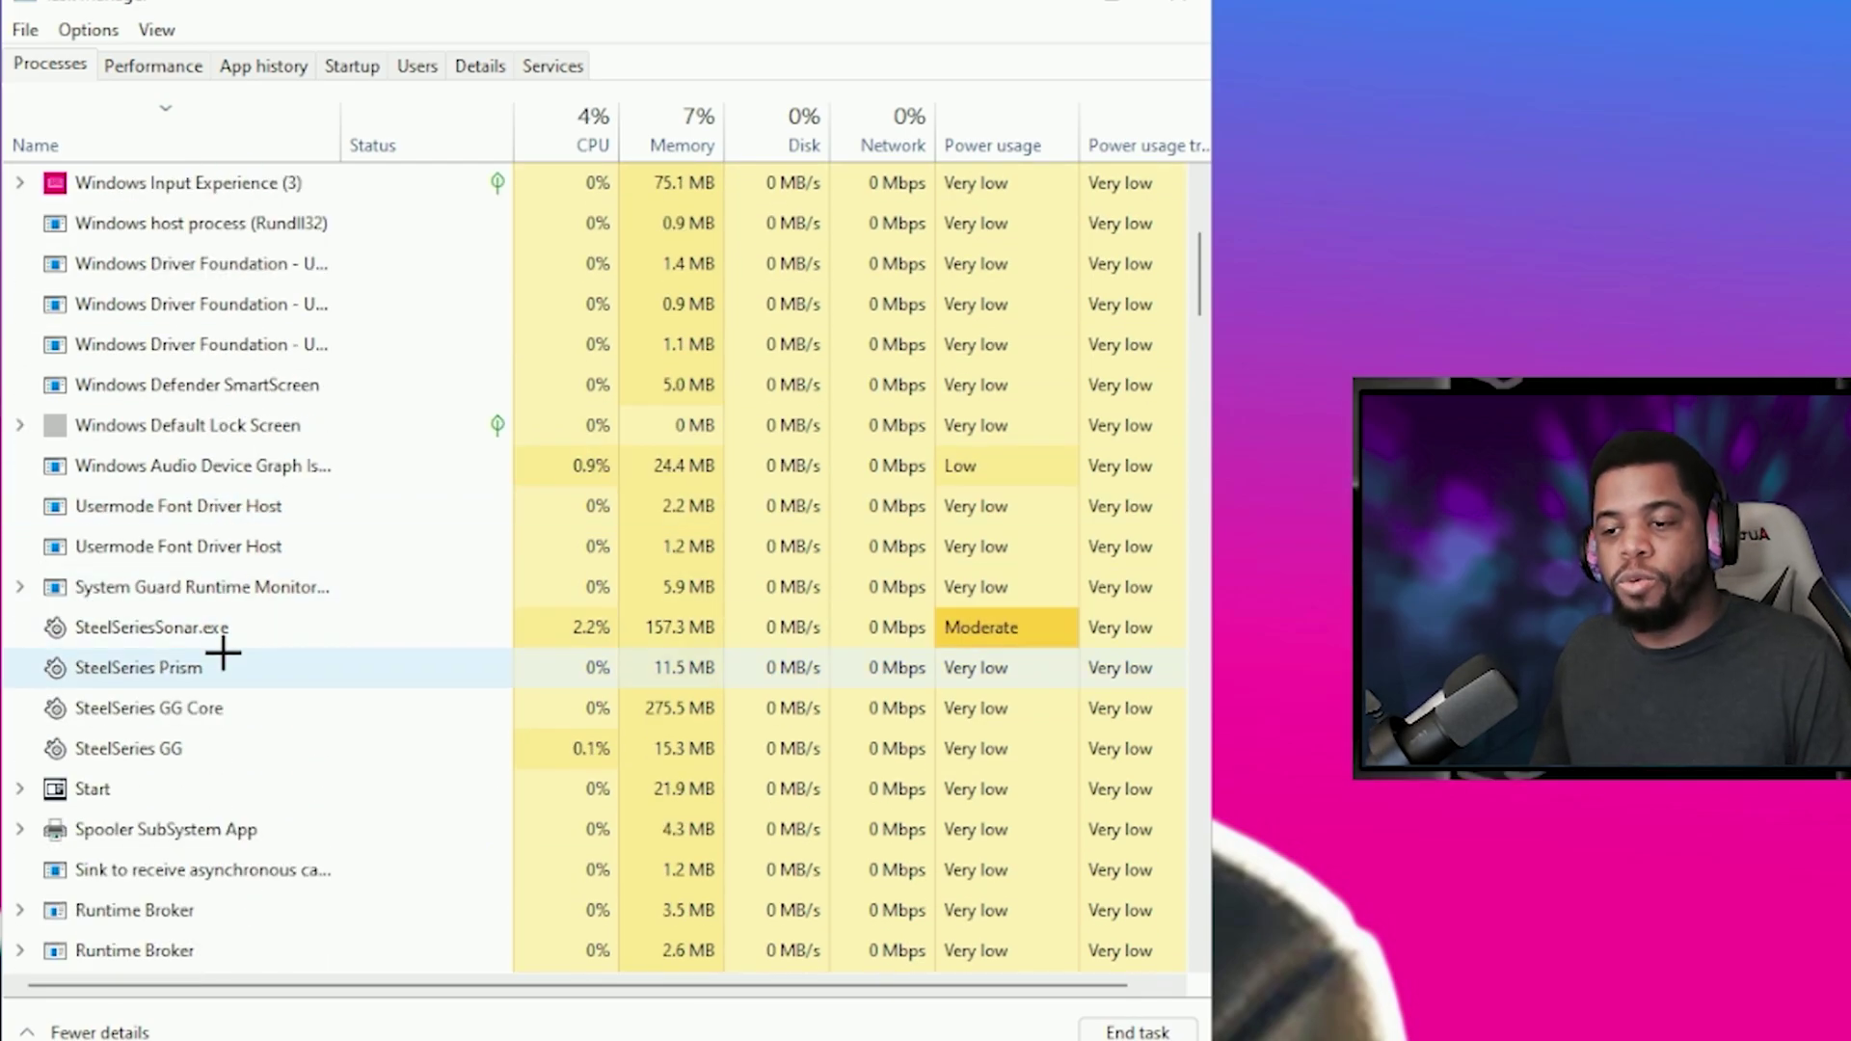
scroll(222, 680, "down", 2)
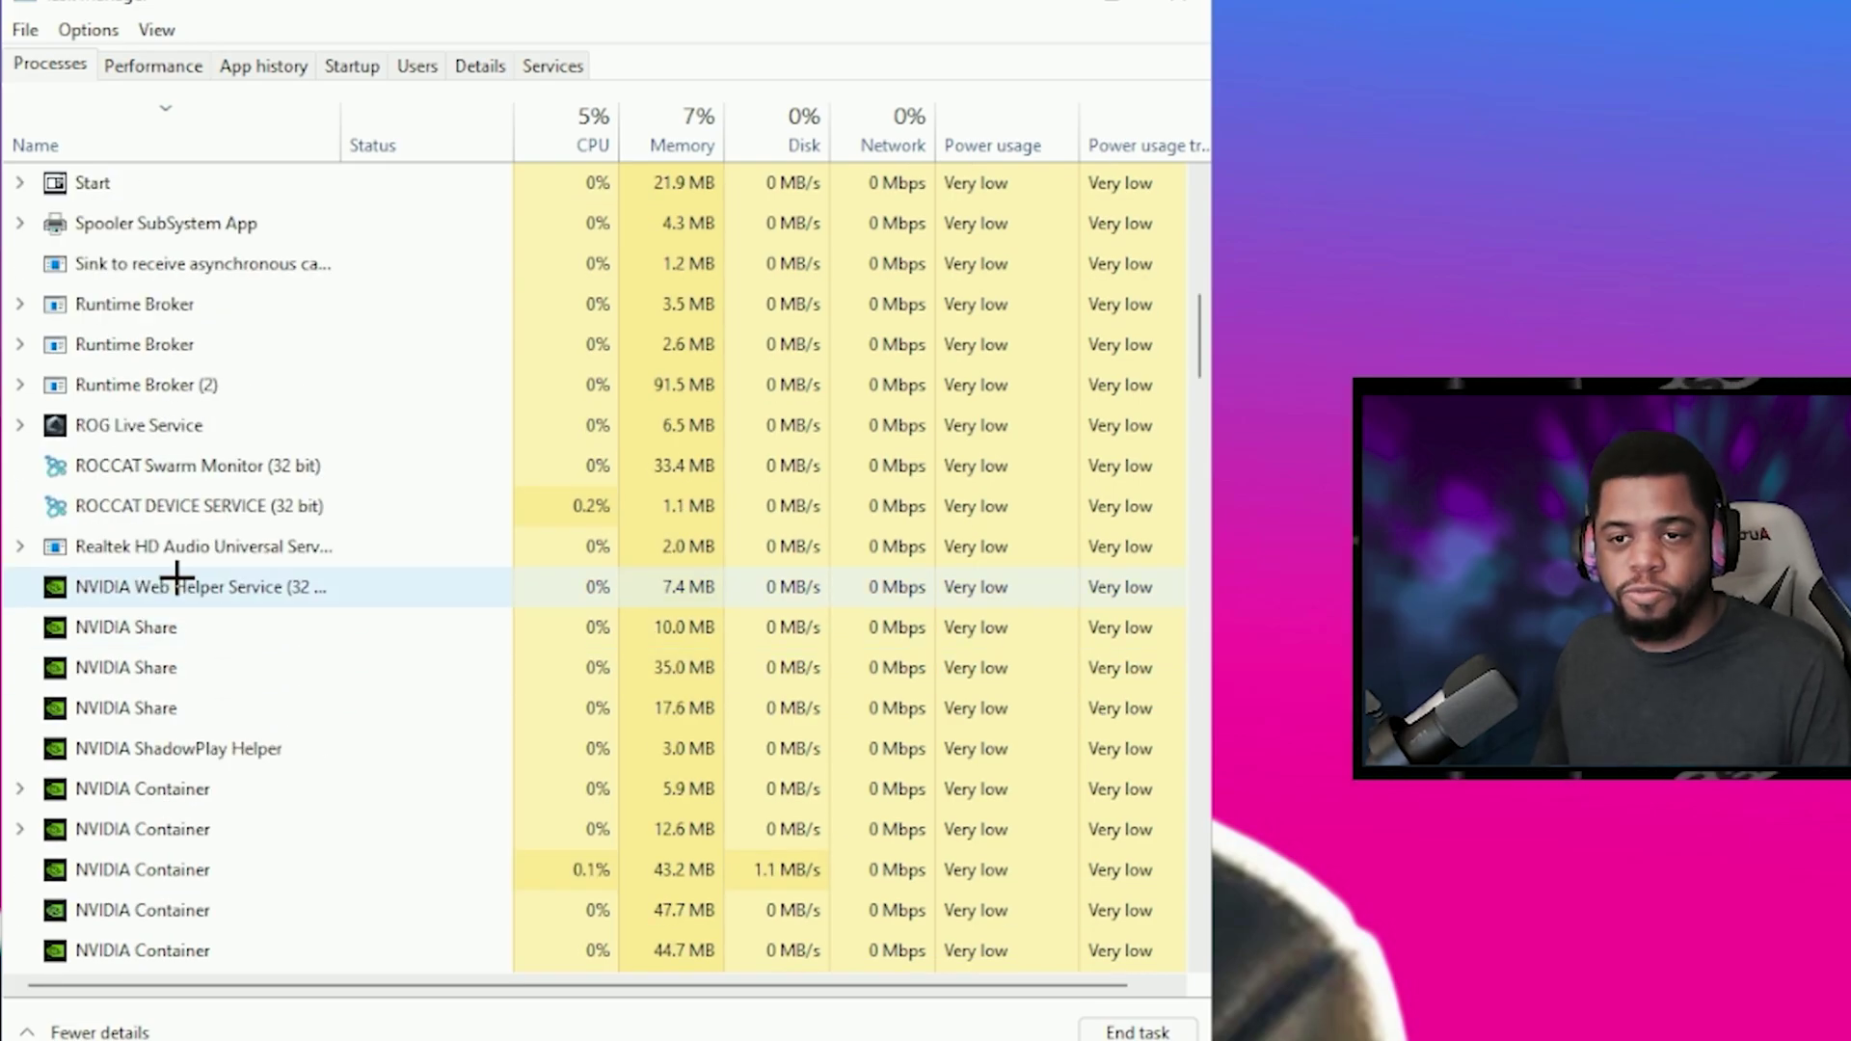
scroll(173, 579, "down", 4)
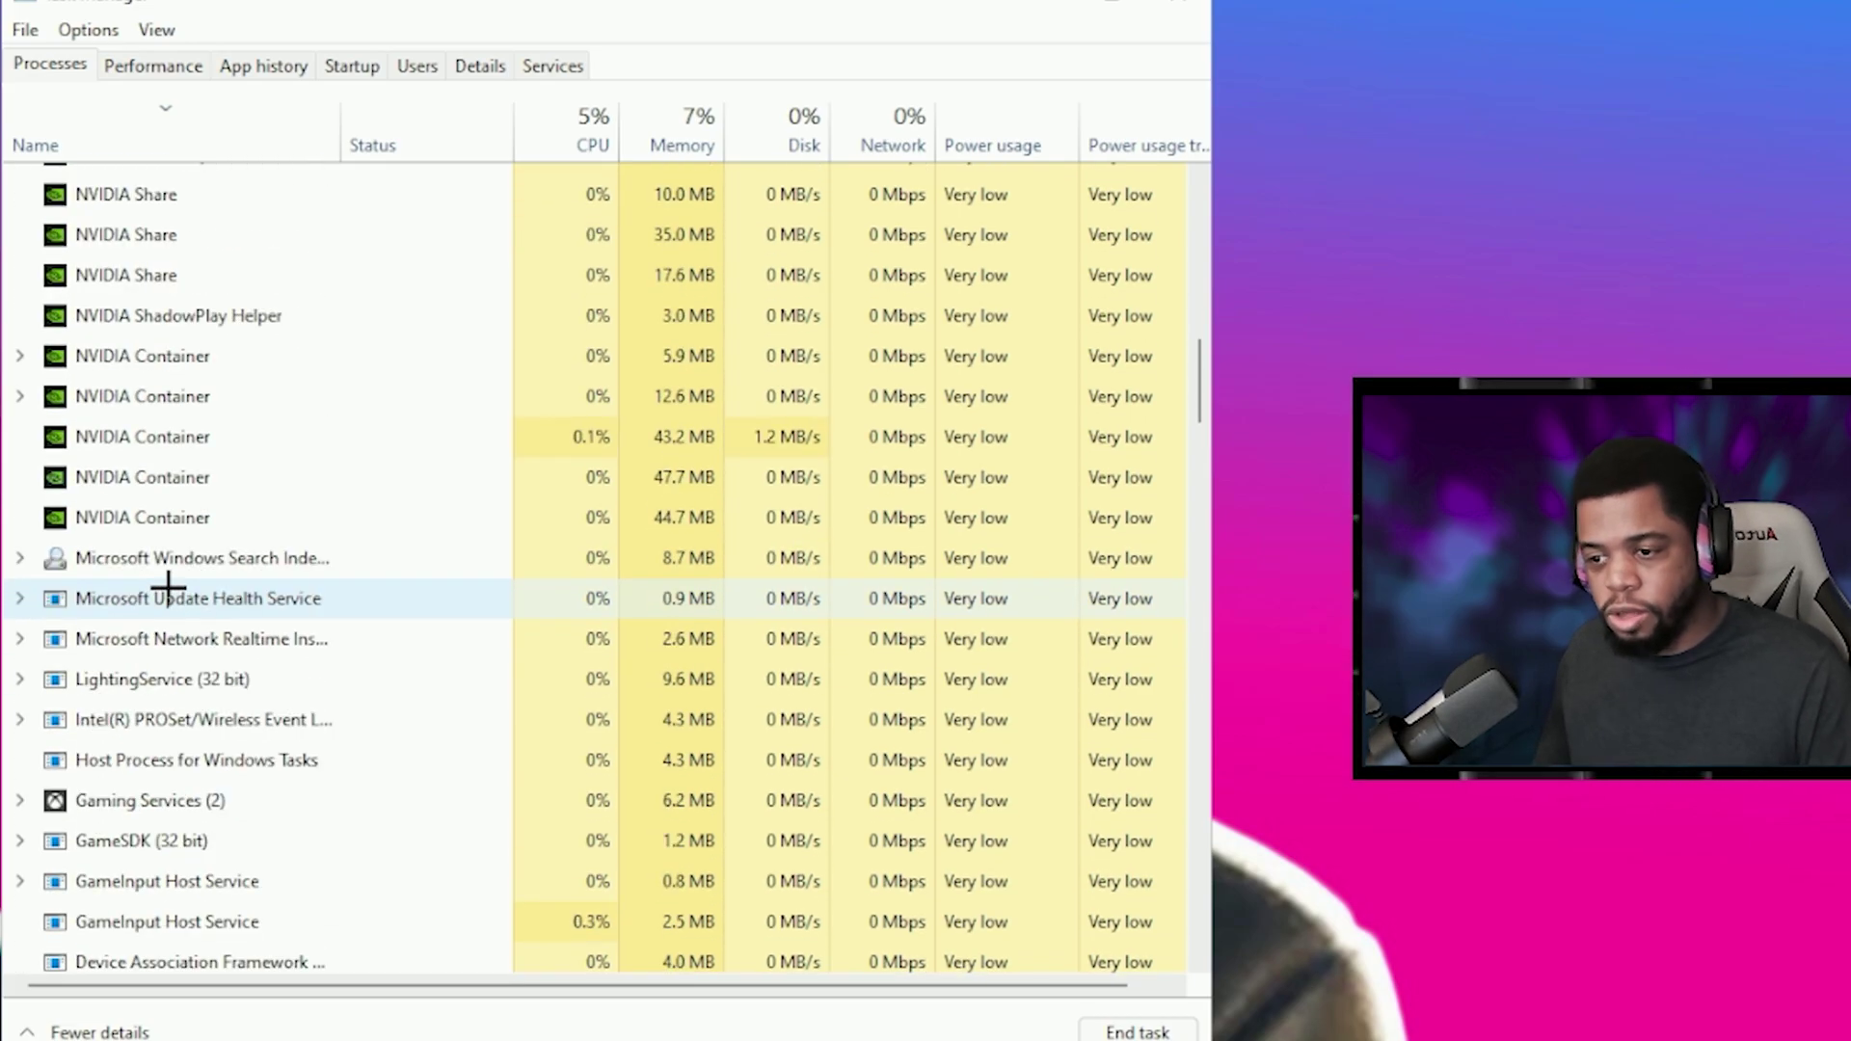
scroll(175, 580, "down", 5)
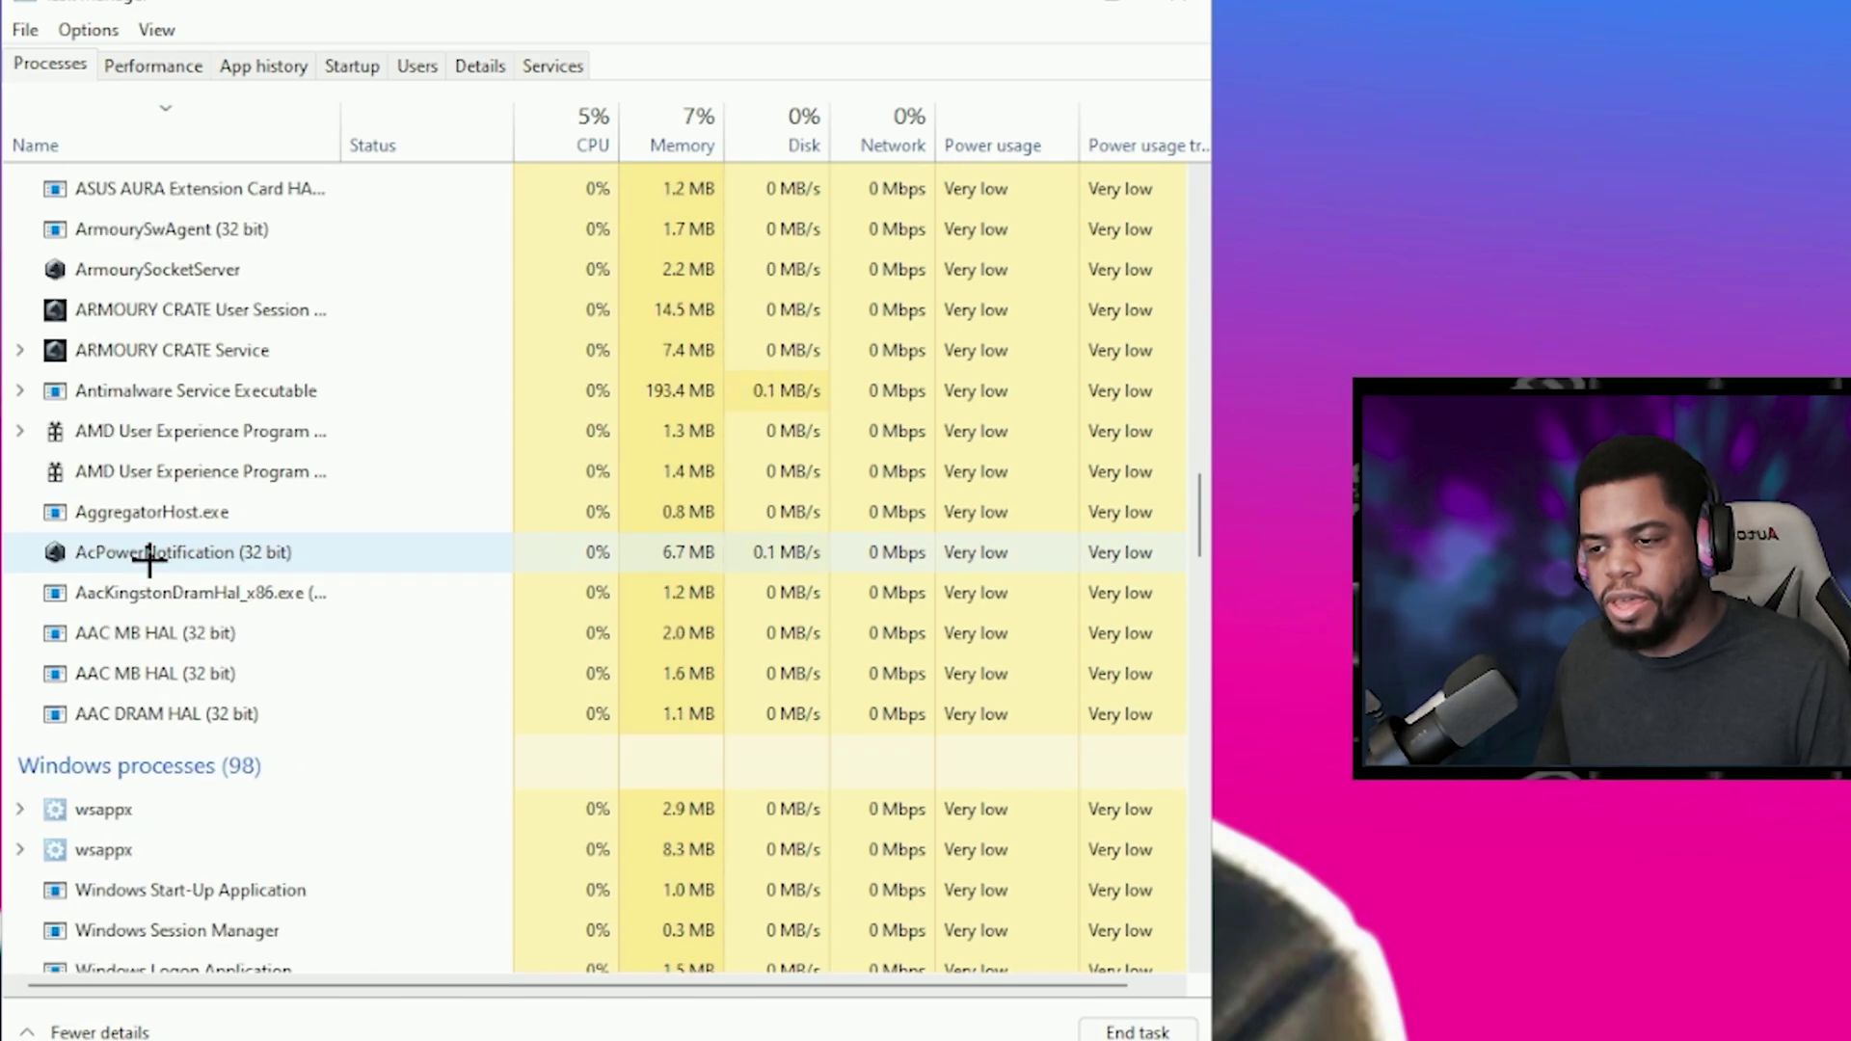
scroll(152, 550, "up", 10)
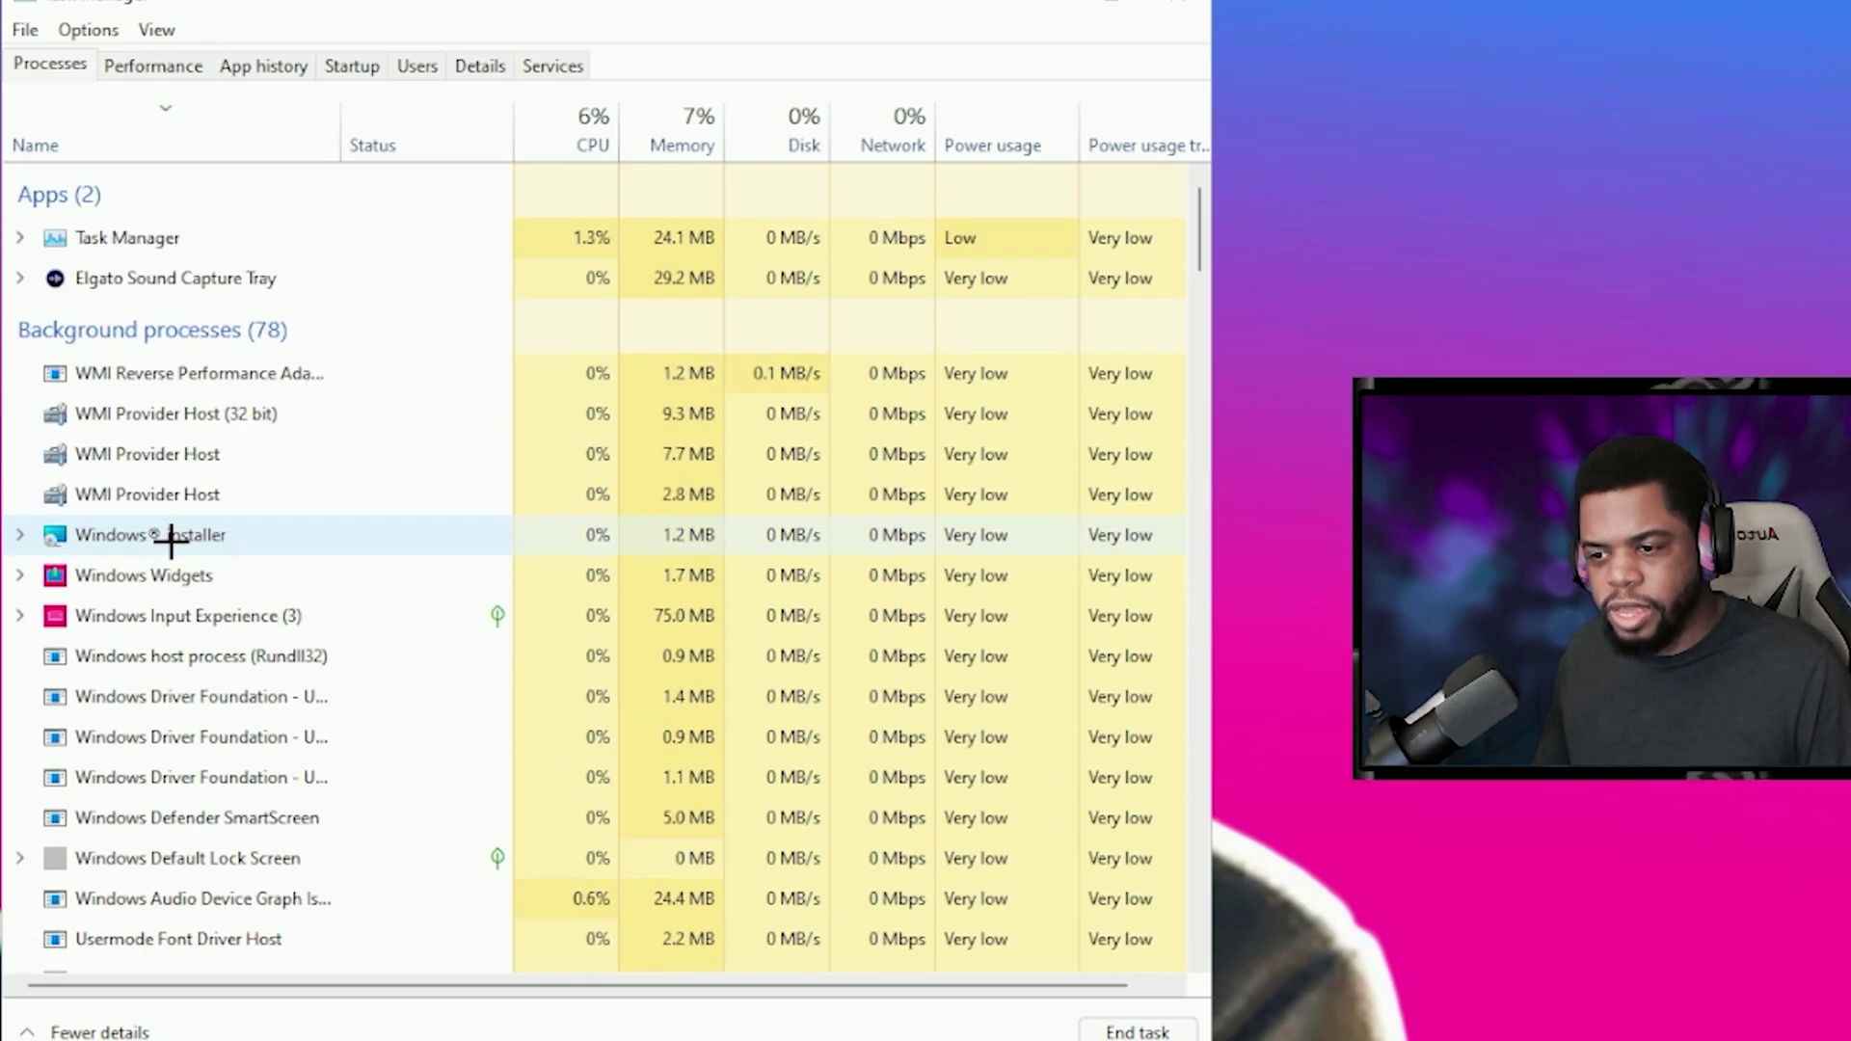
scroll(165, 533, "down", 4)
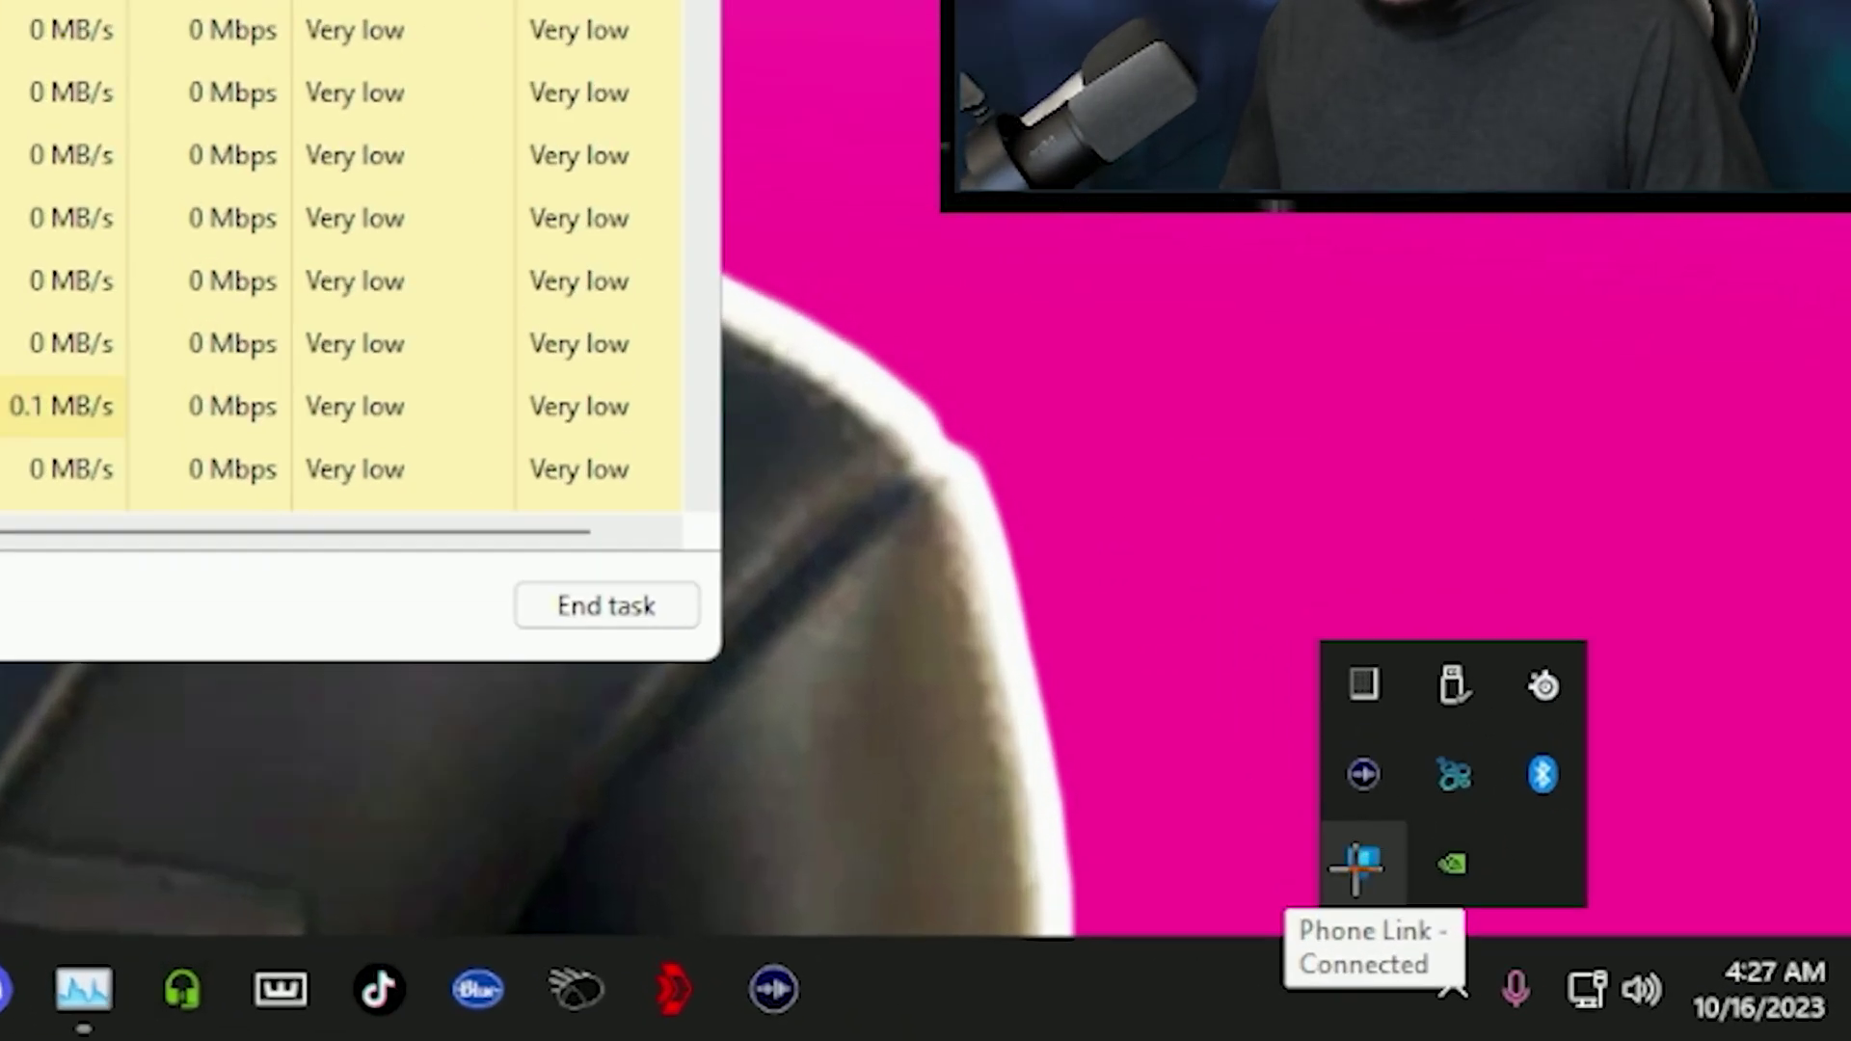
- Quit the background Phone Link app from its system tray icon
right_click(1629, 1039)
left_click(1446, 949)
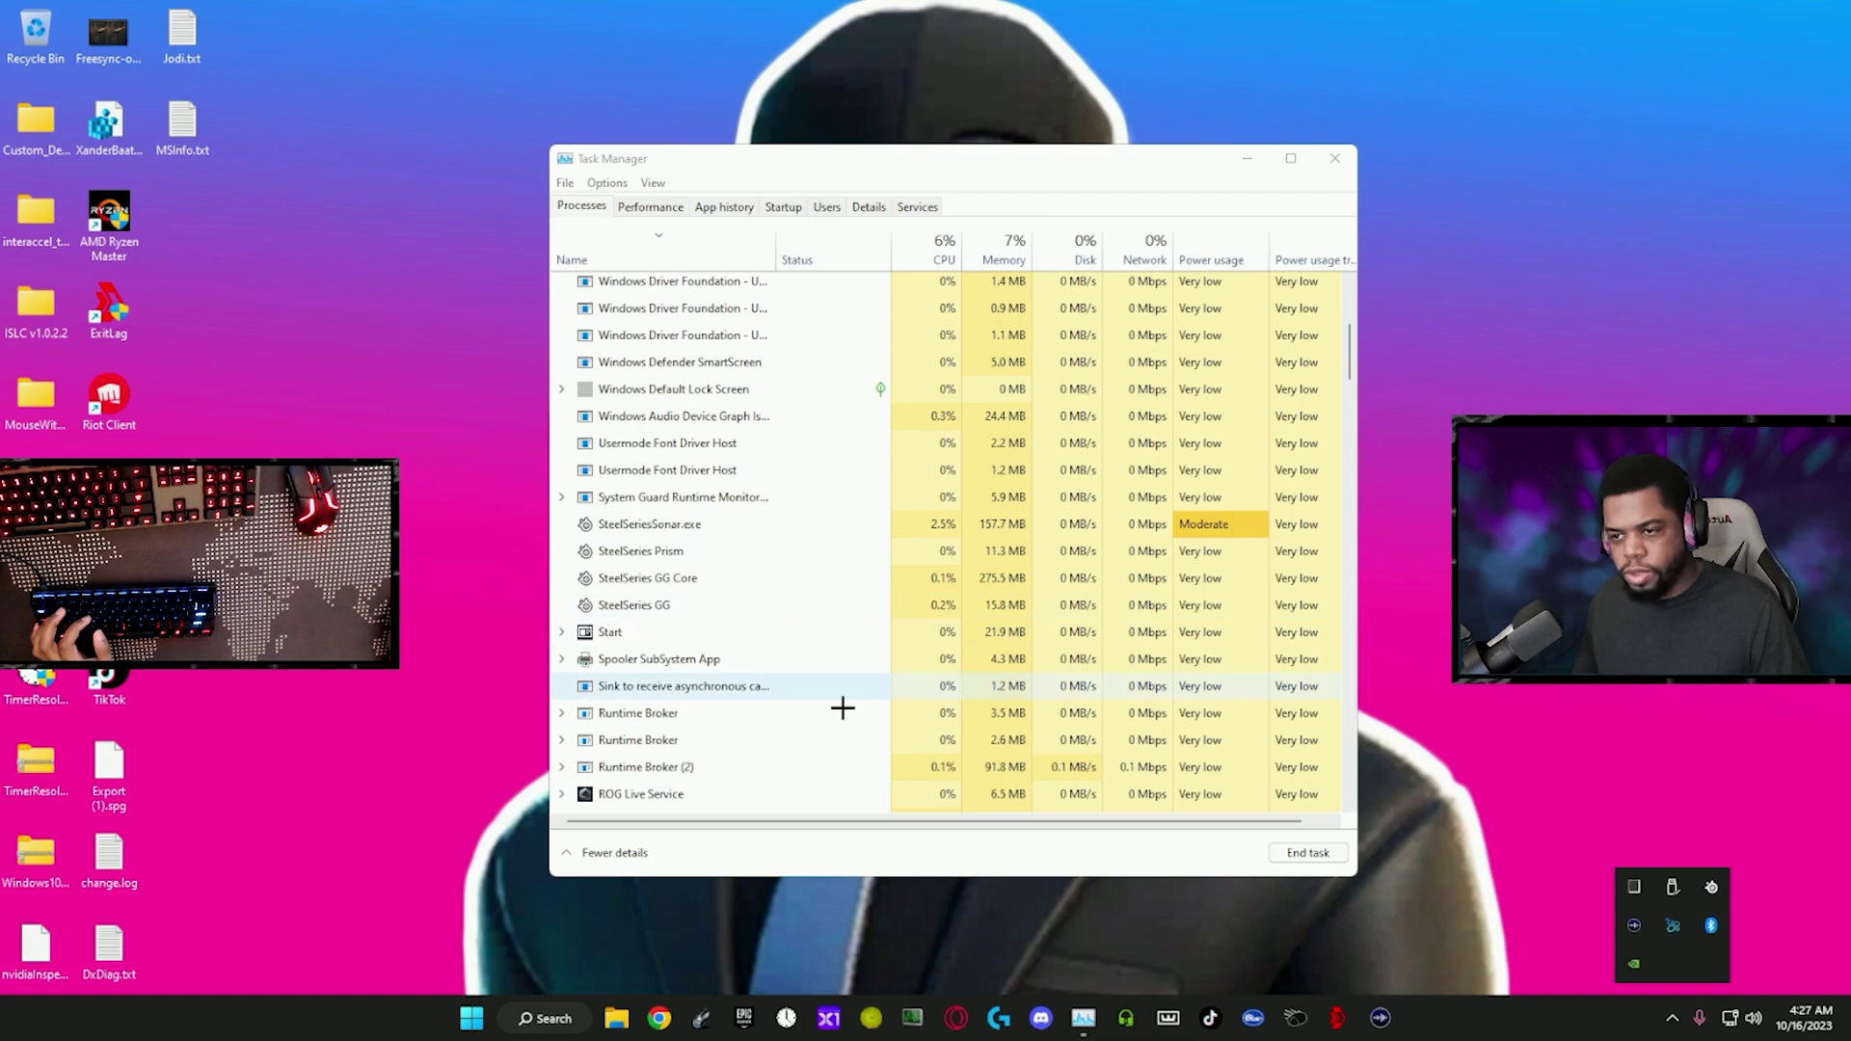
scroll(823, 584, "up", 5)
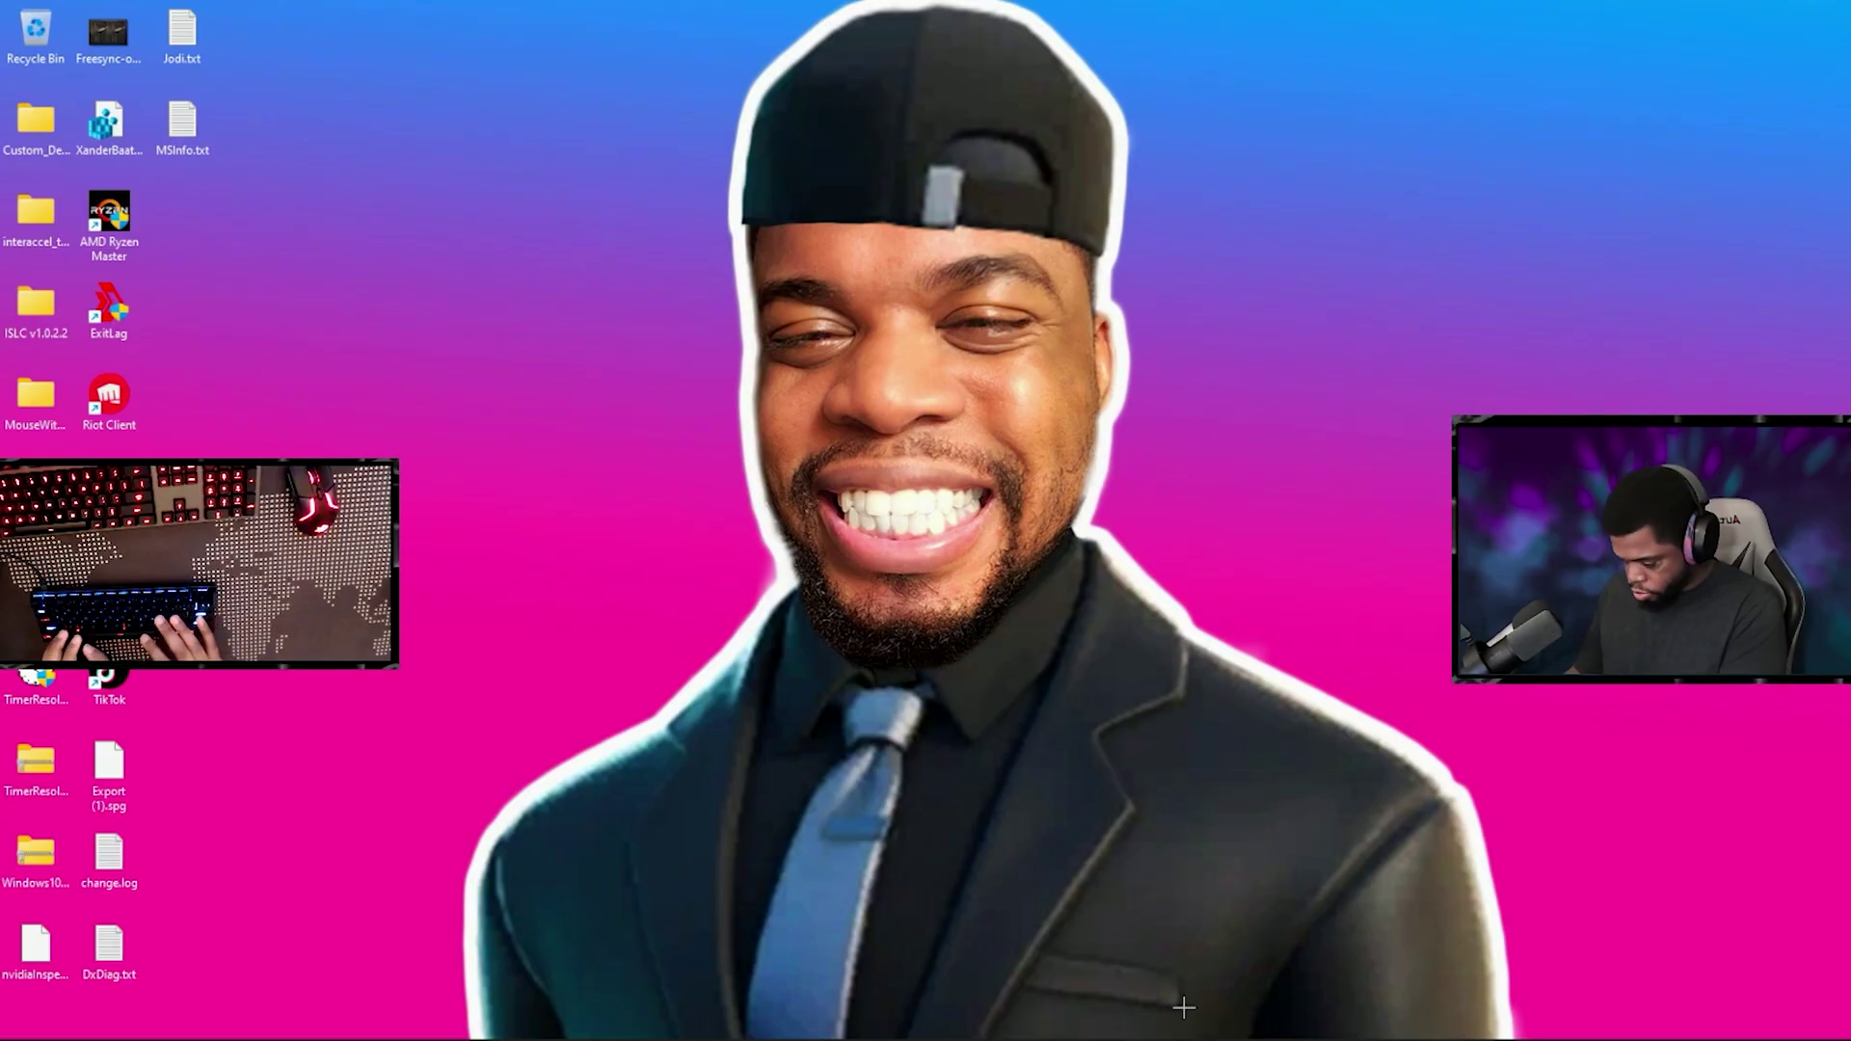
- Search 'startup', go to Startup Apps, and switch Phone Link off
key("super")
type("startup")
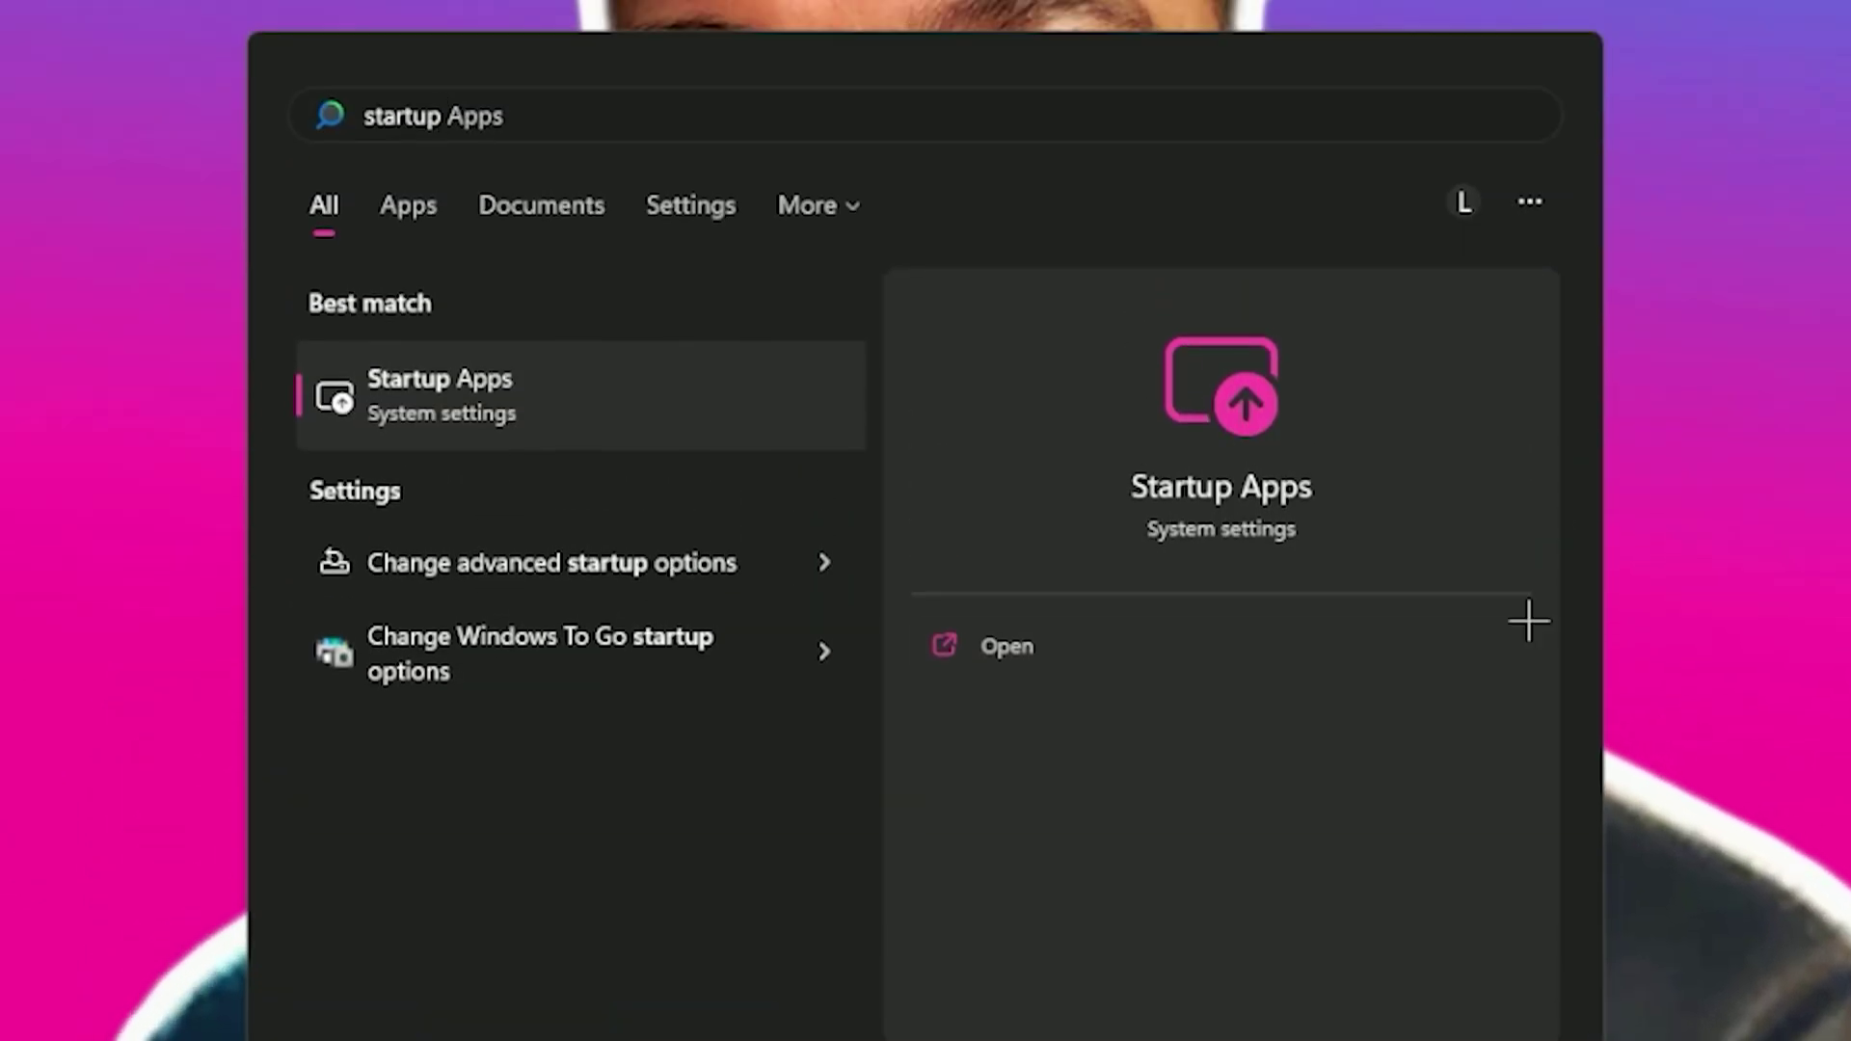
left_click(1202, 442)
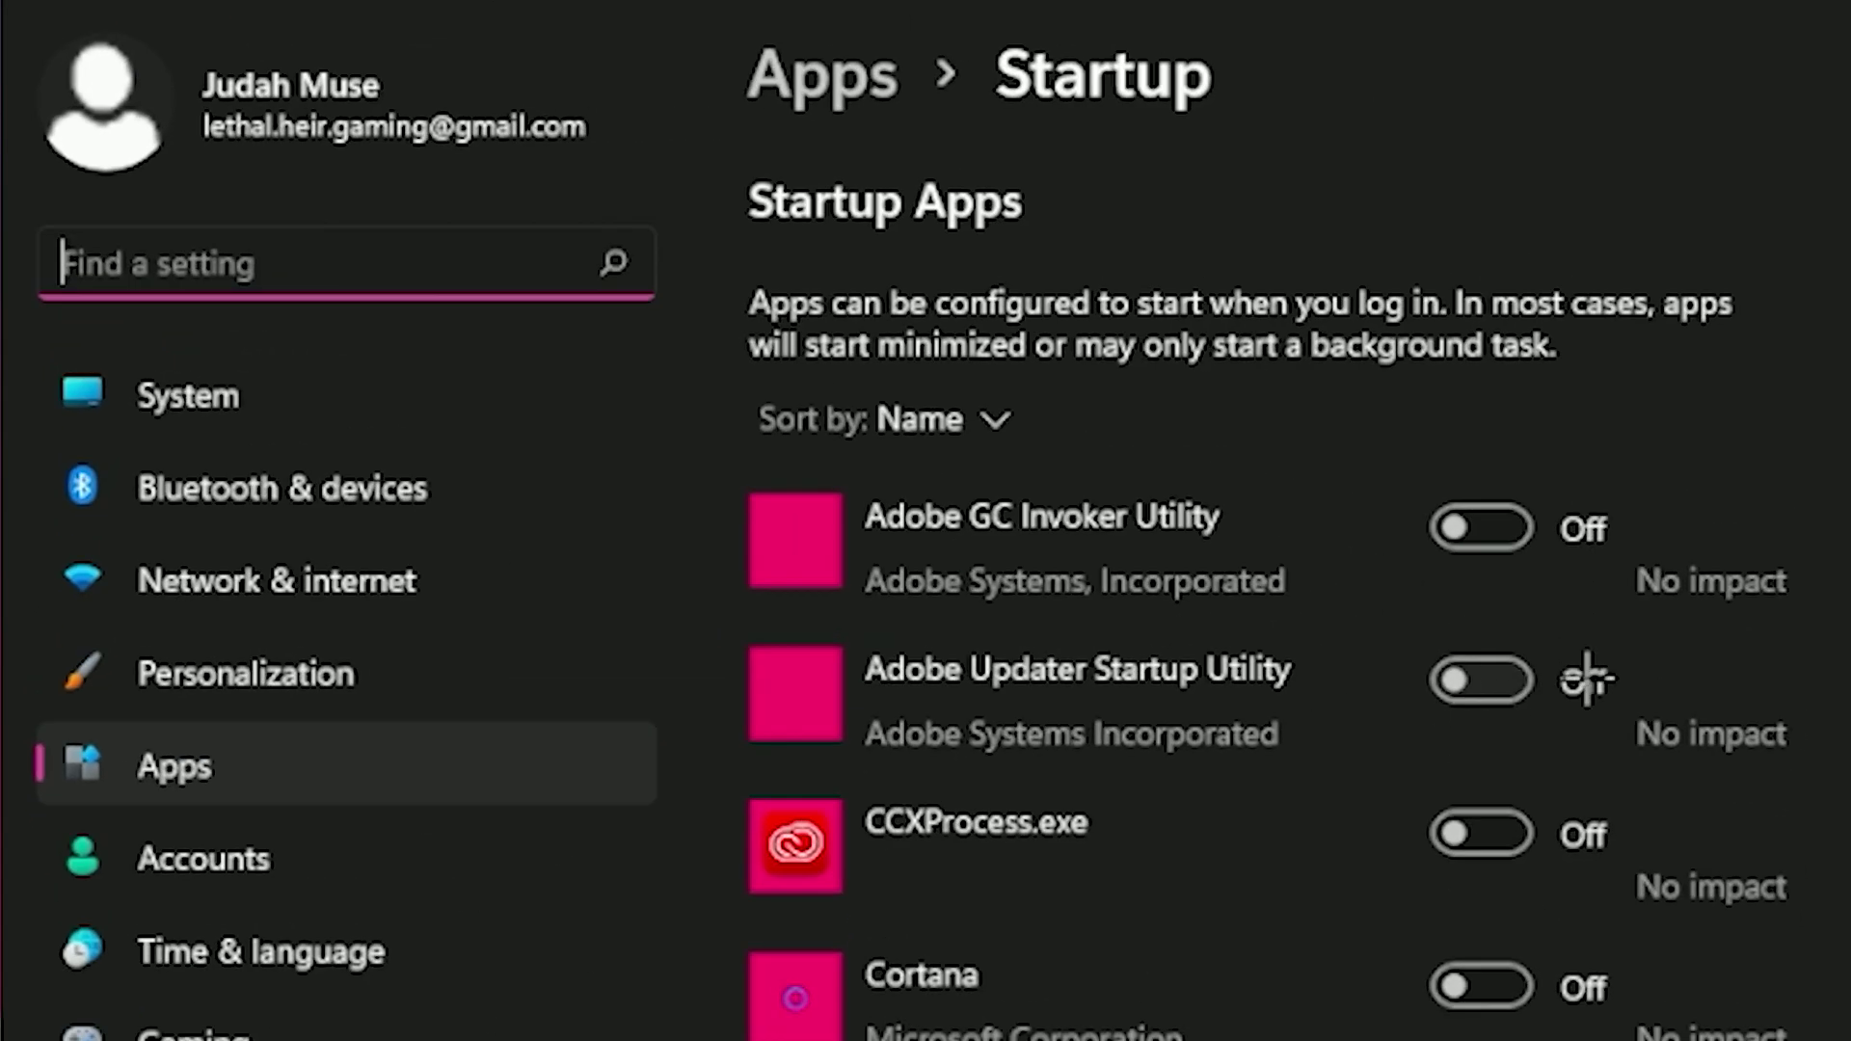
scroll(1564, 984, "down", 3)
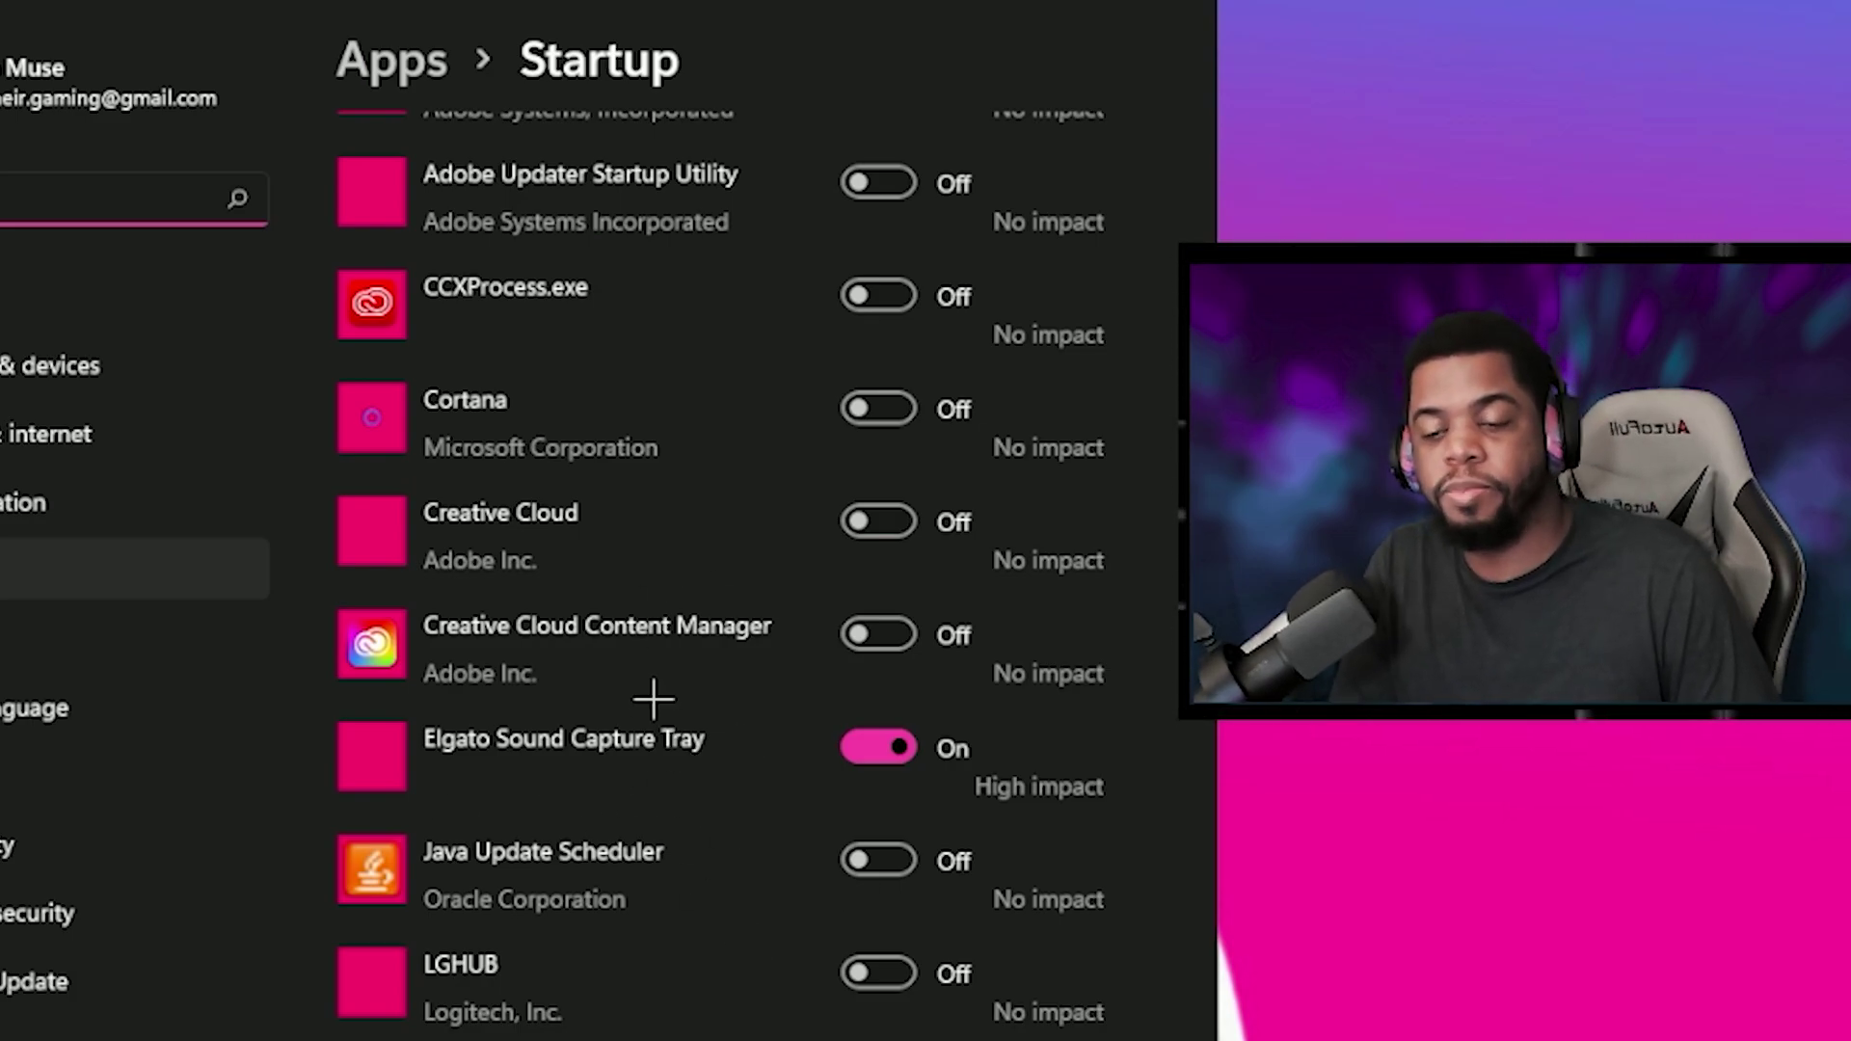
scroll(654, 698, "down", 3)
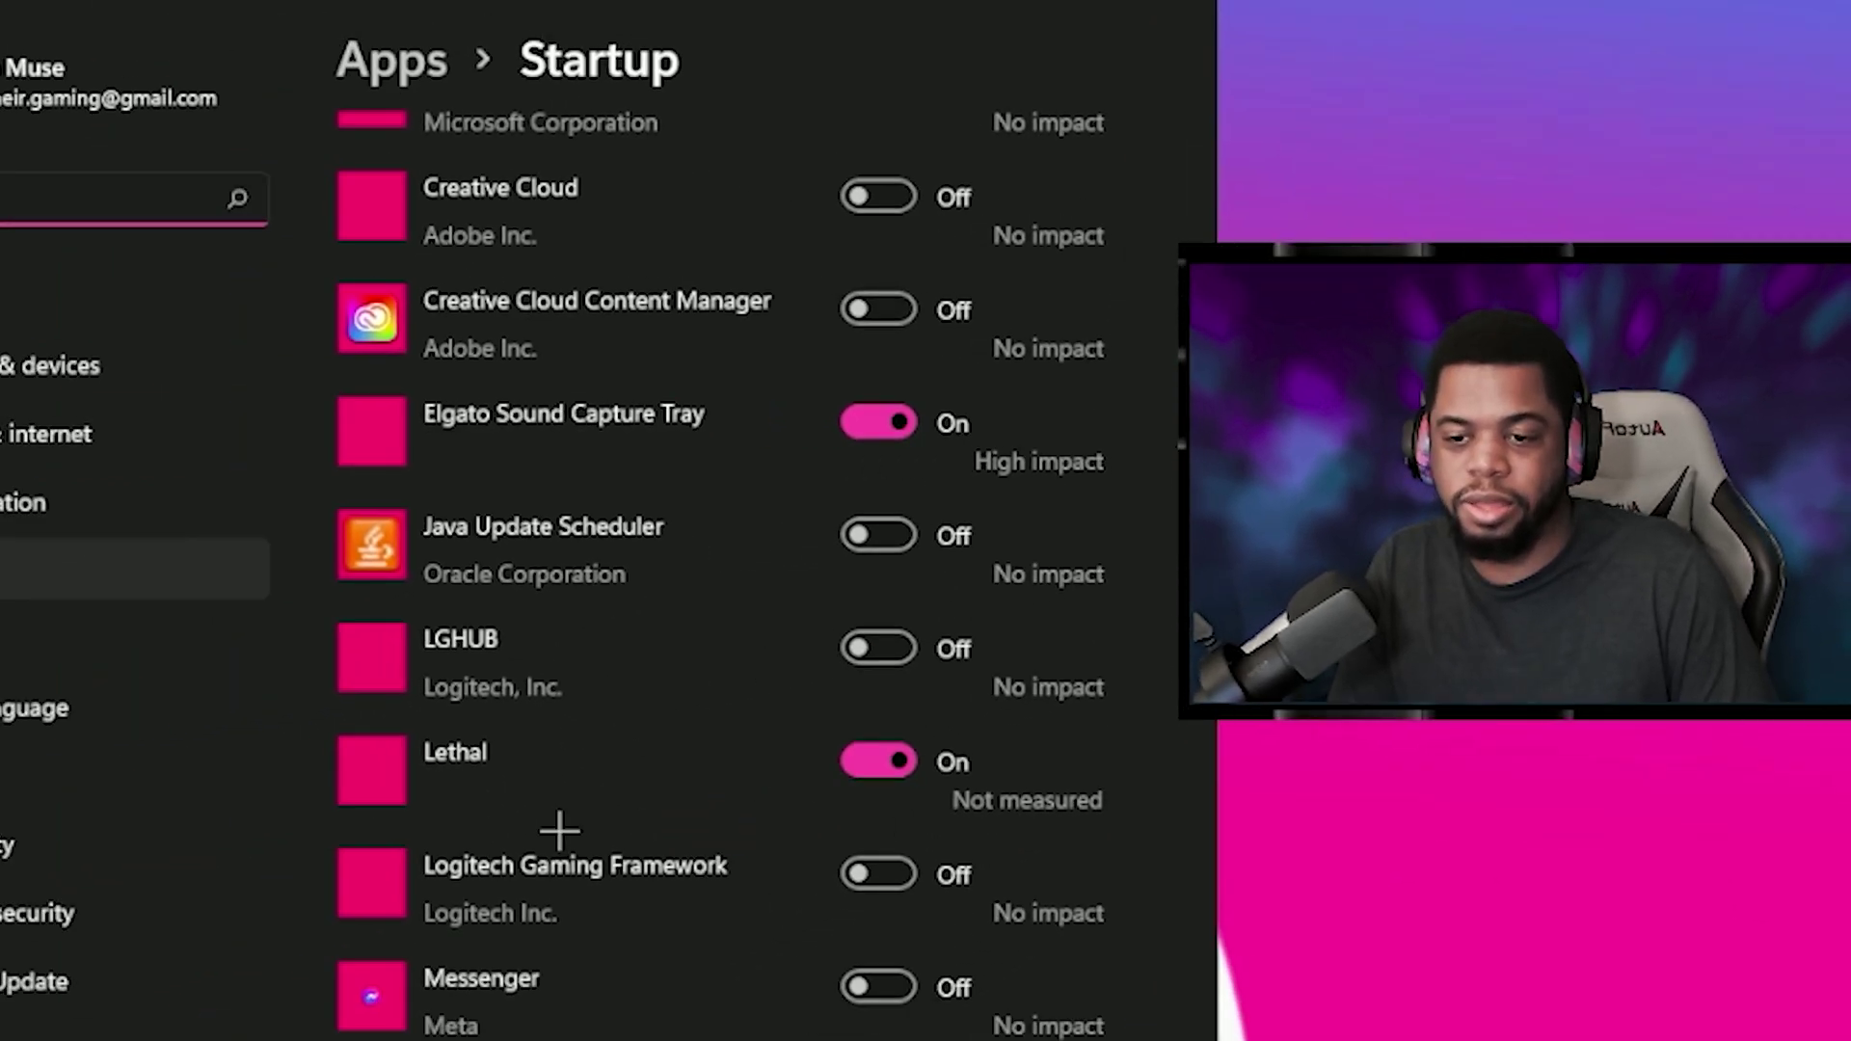
scroll(560, 829, "down", 7)
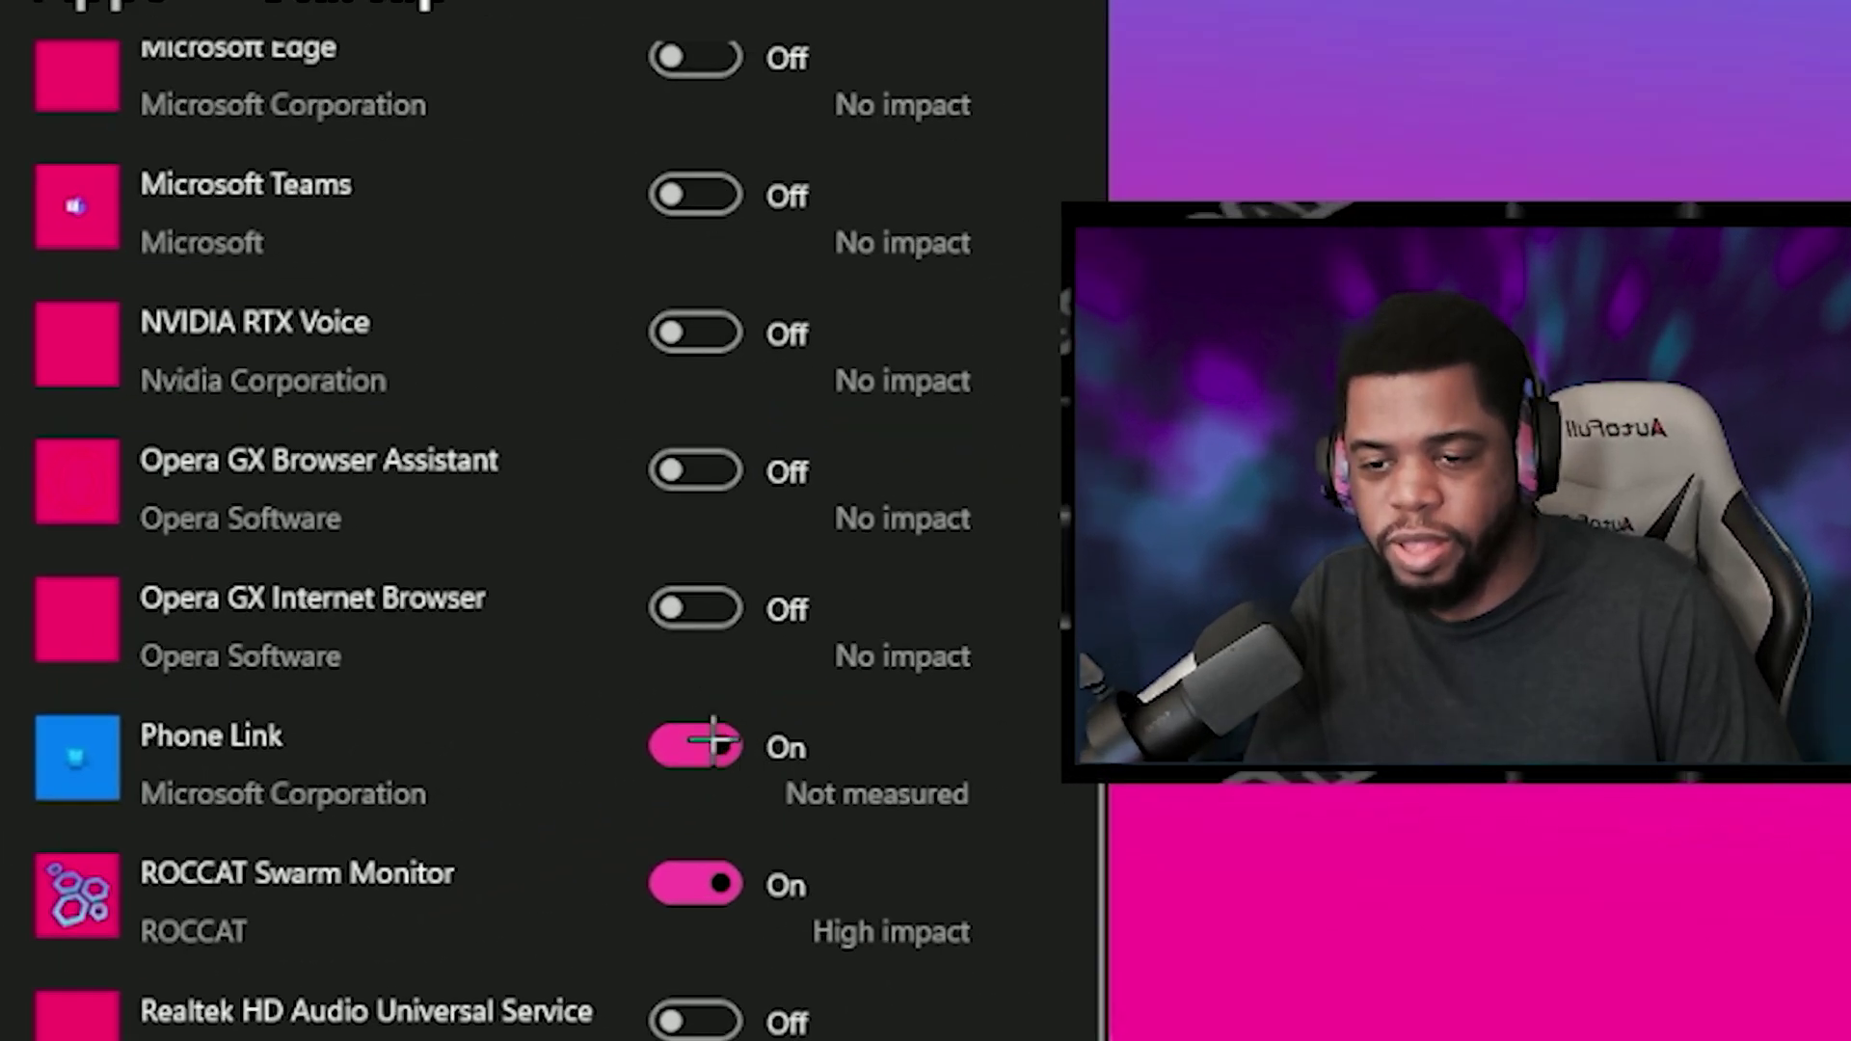
left_click(872, 690)
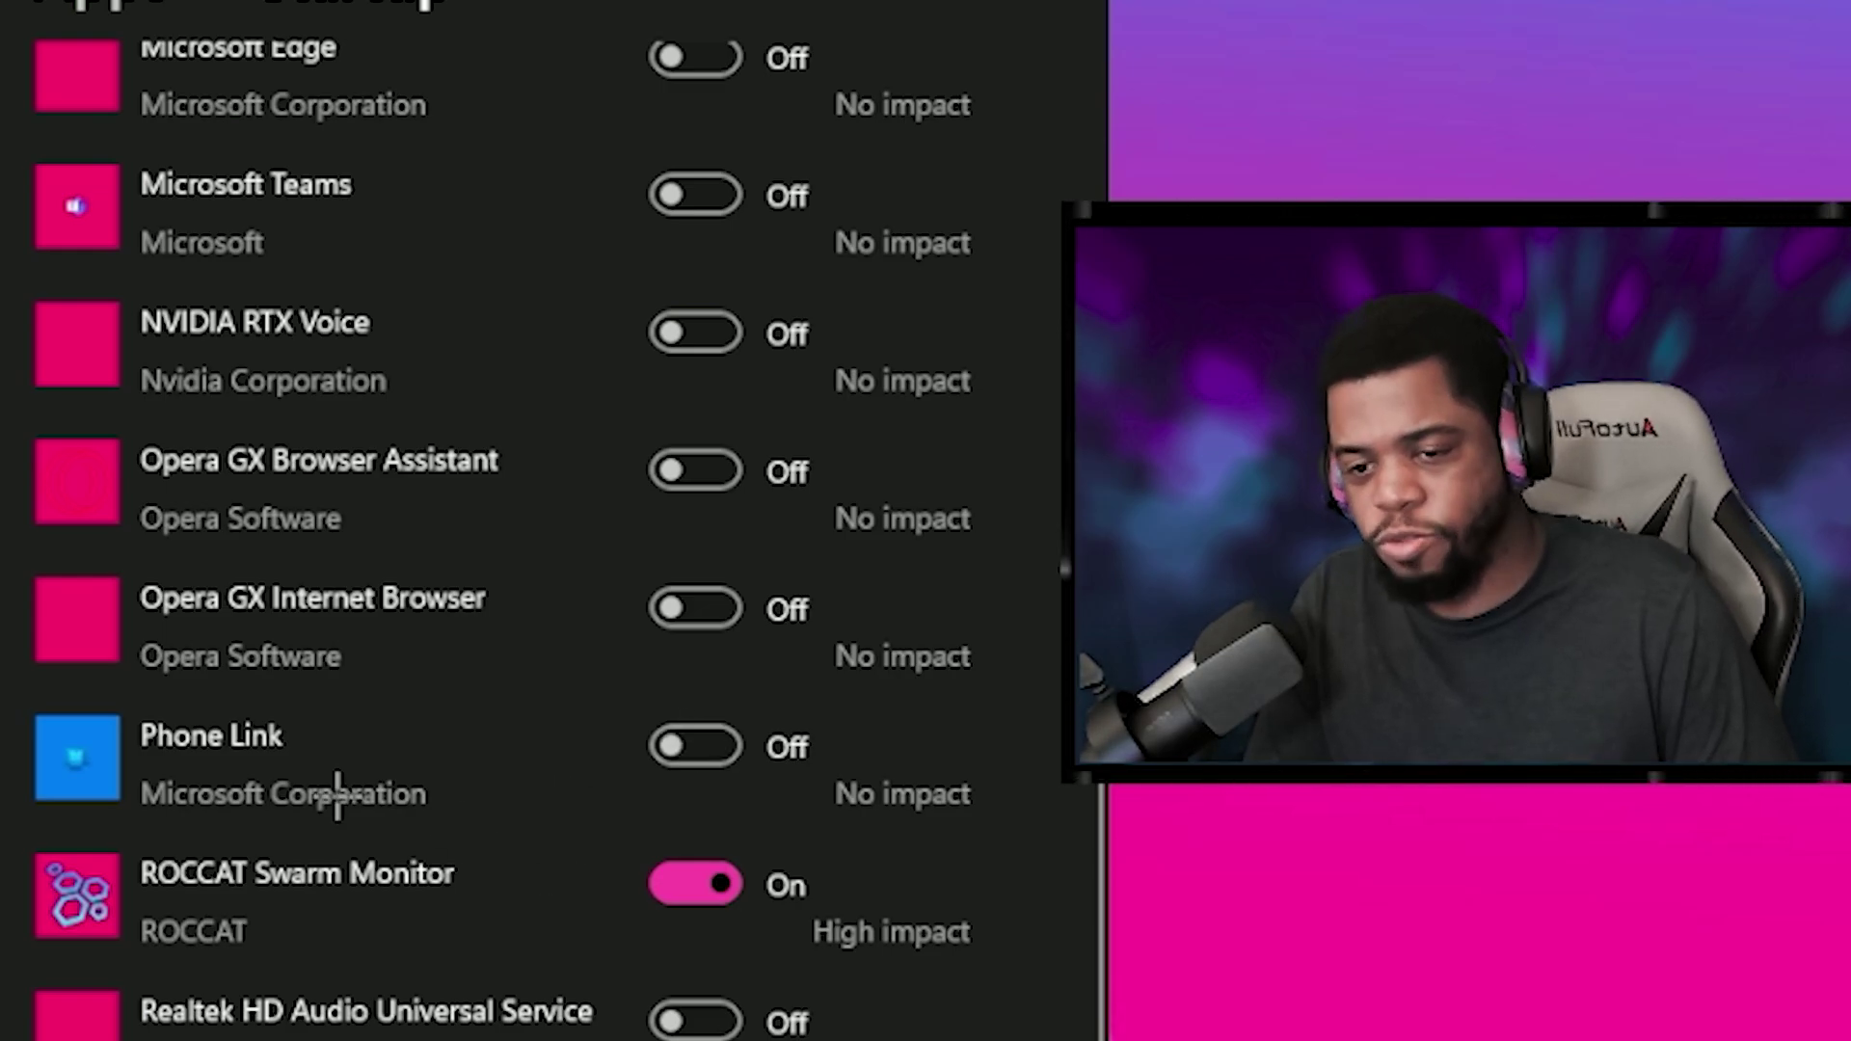
scroll(386, 867, "down", 3)
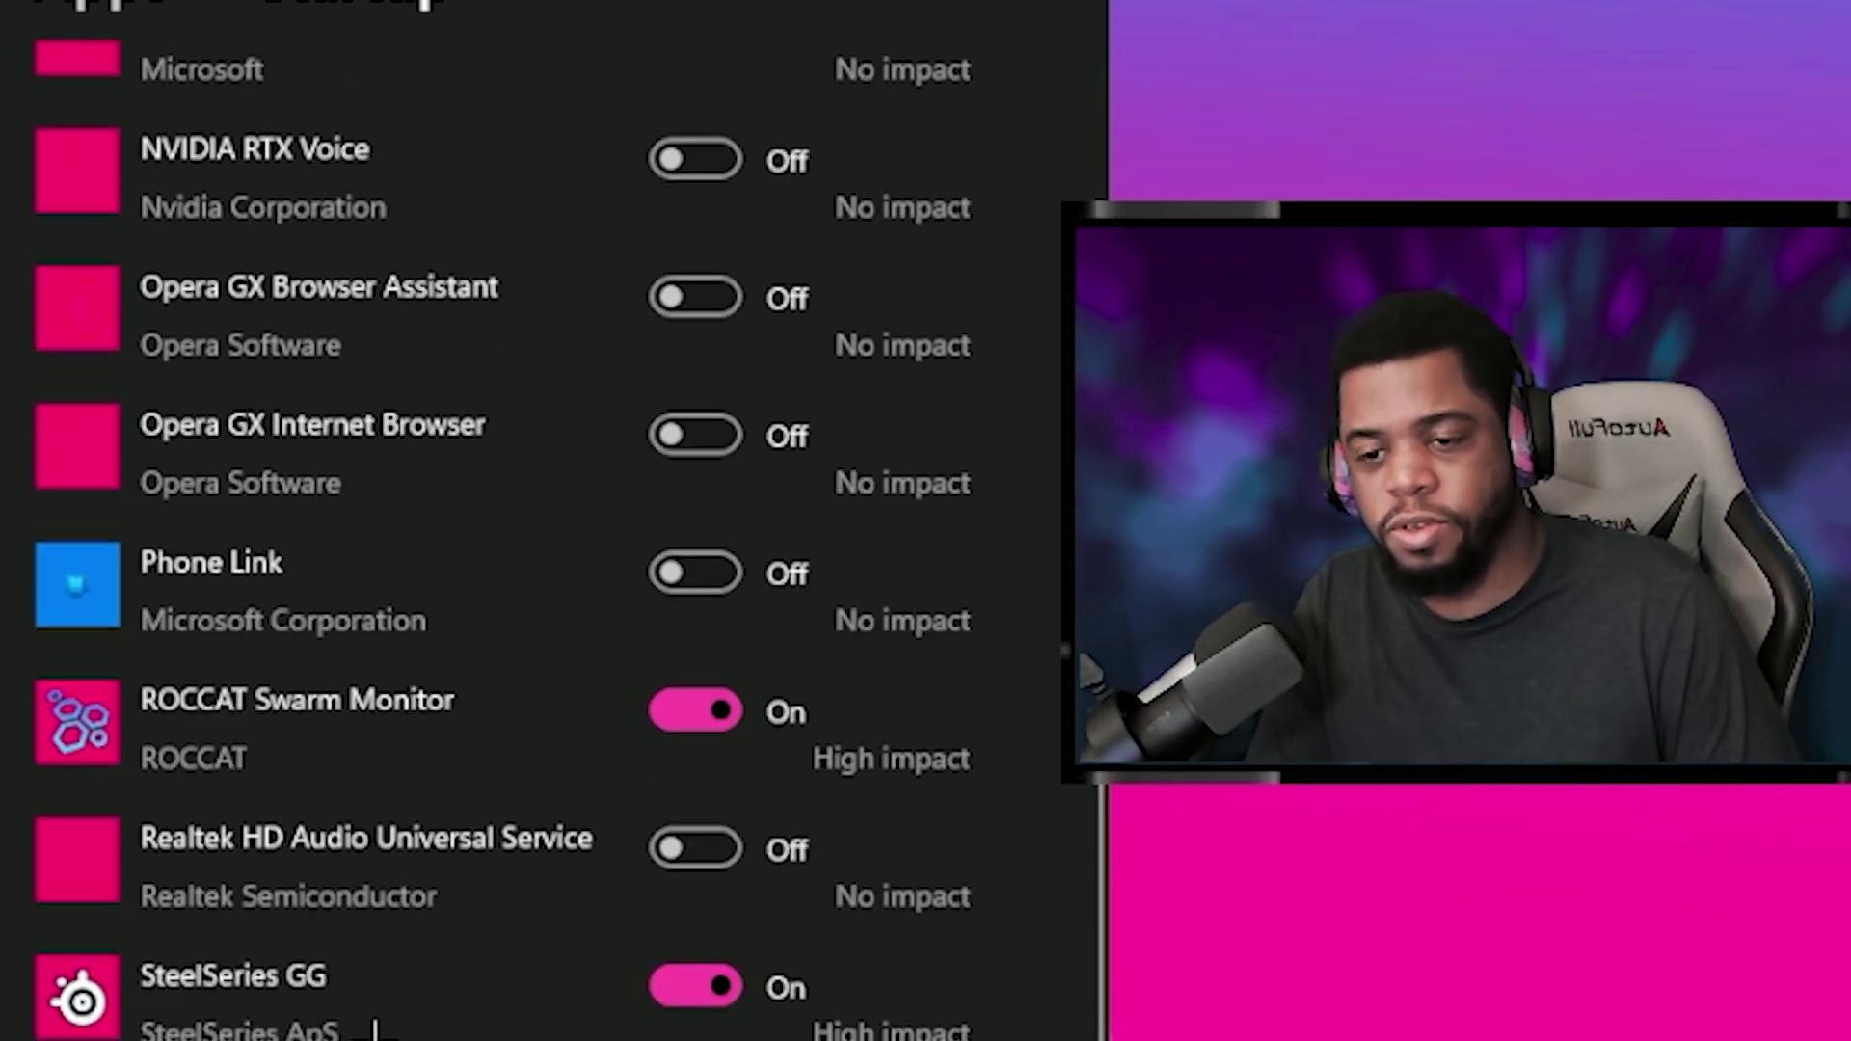
scroll(425, 935, "down", 2)
scroll(415, 1012, "up", 15)
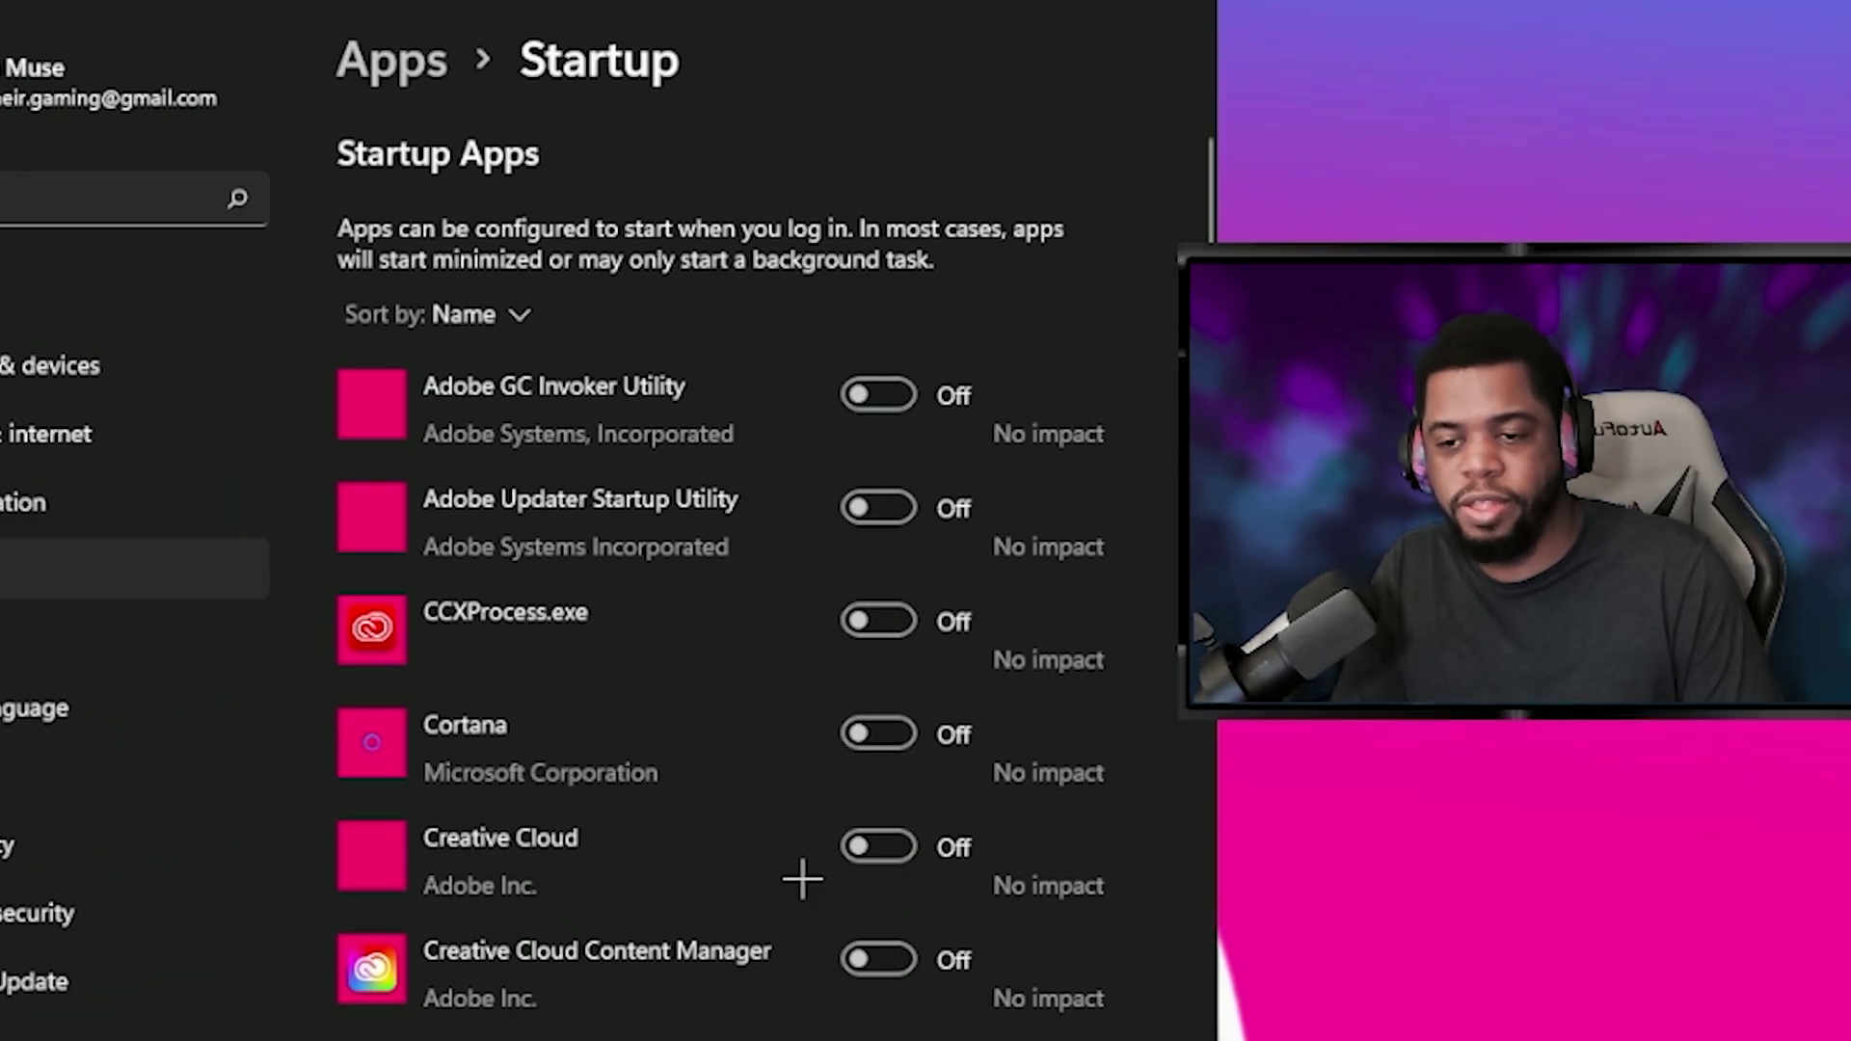
scroll(672, 818, "down", 15)
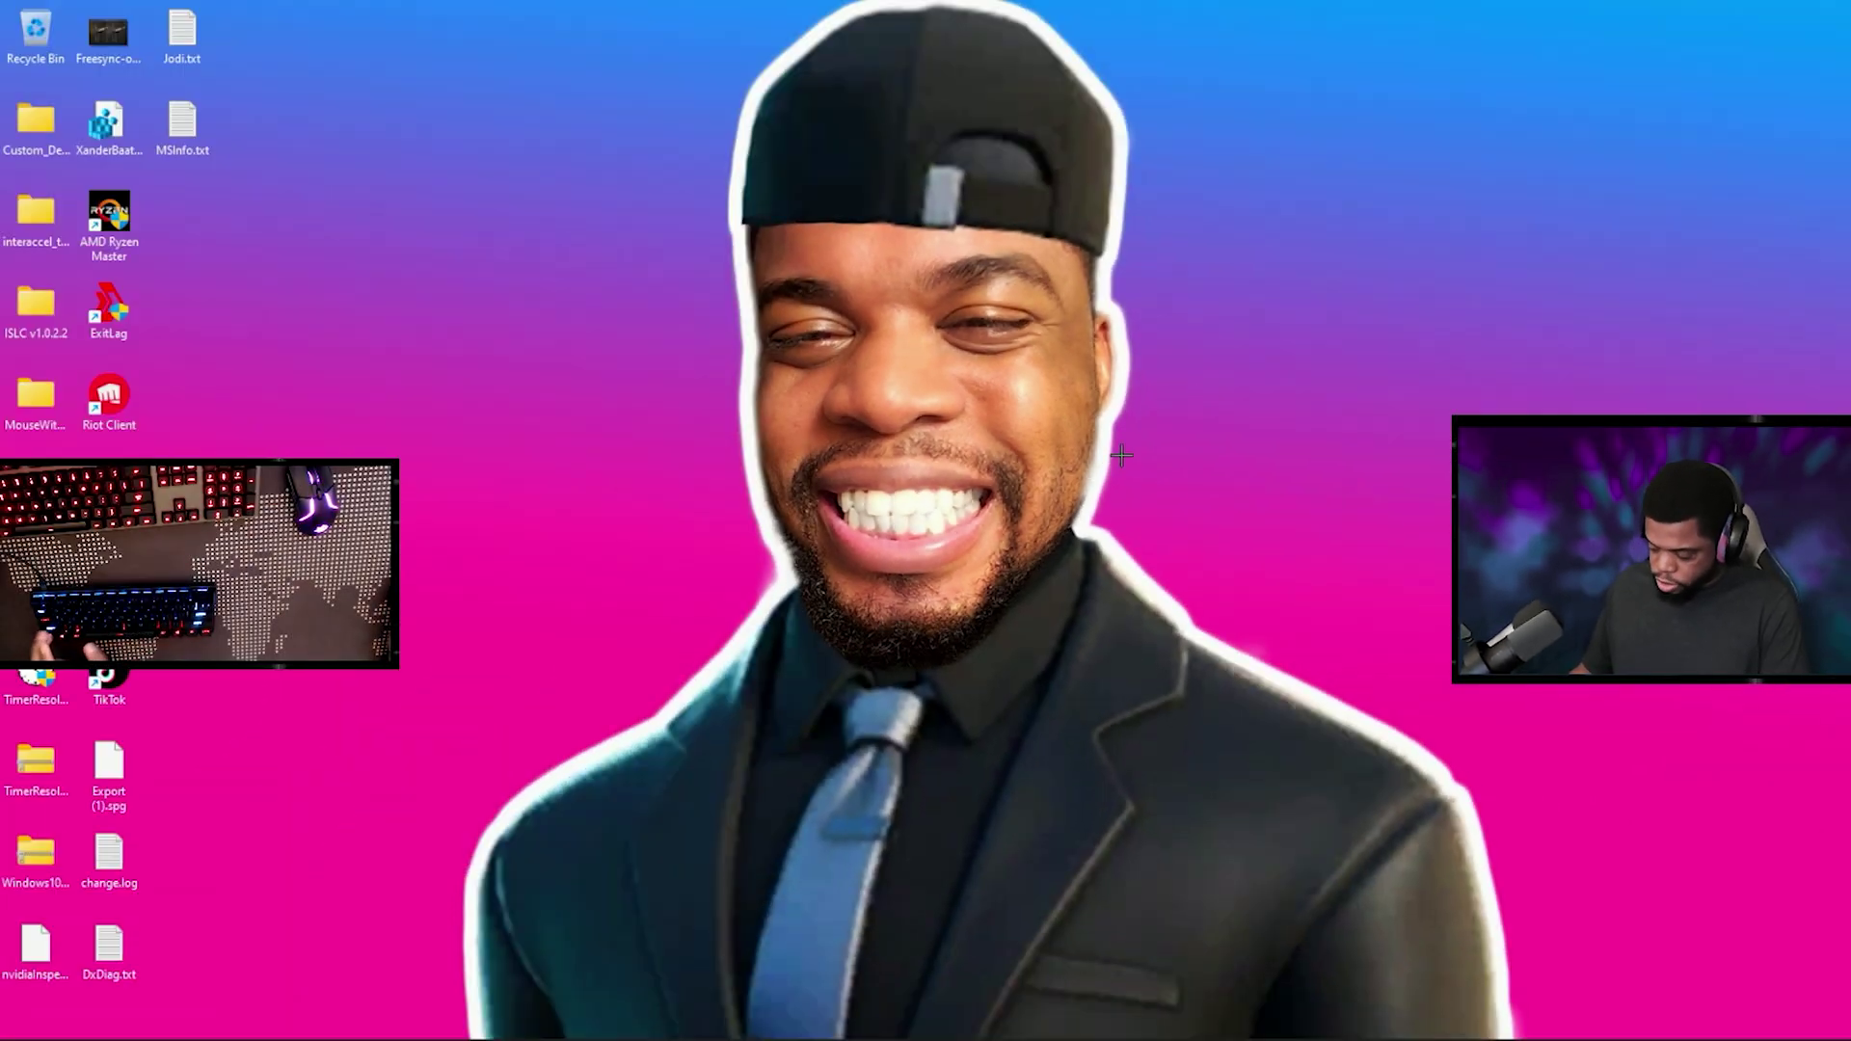
key("ctrl+shift+Escape")
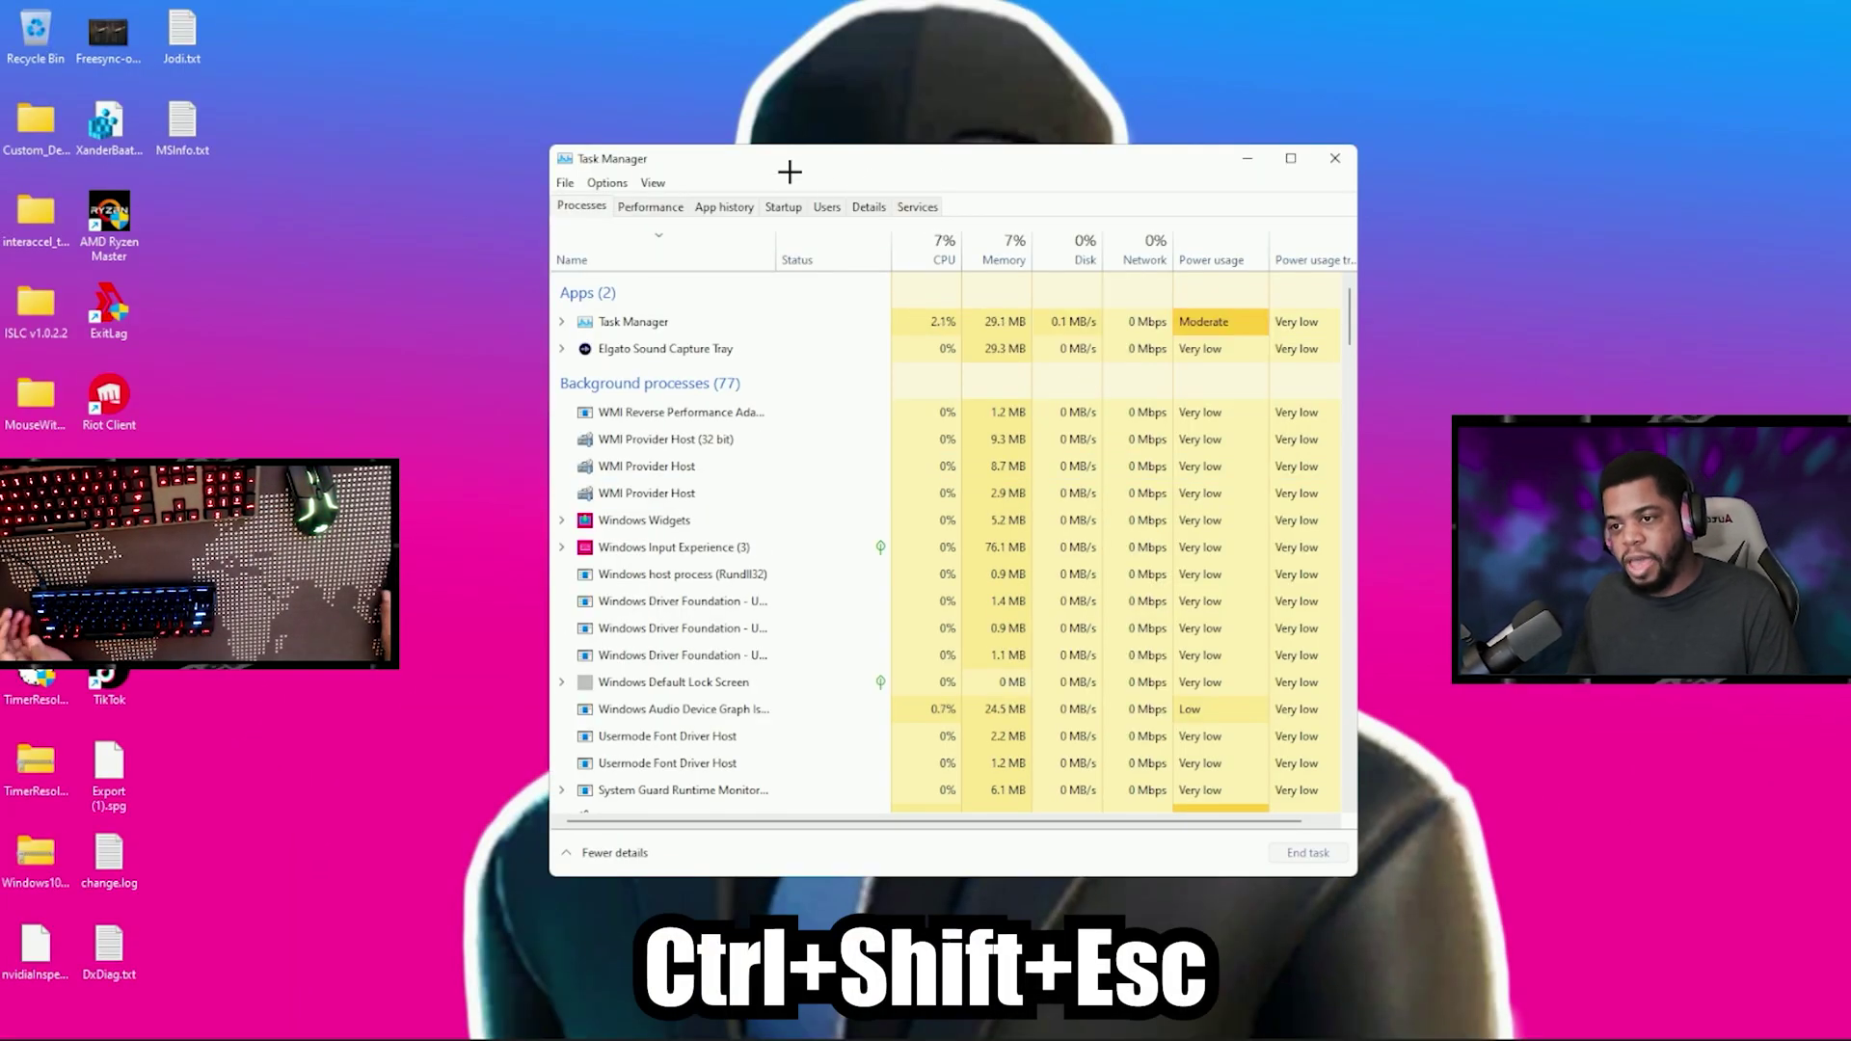
left_click(779, 204)
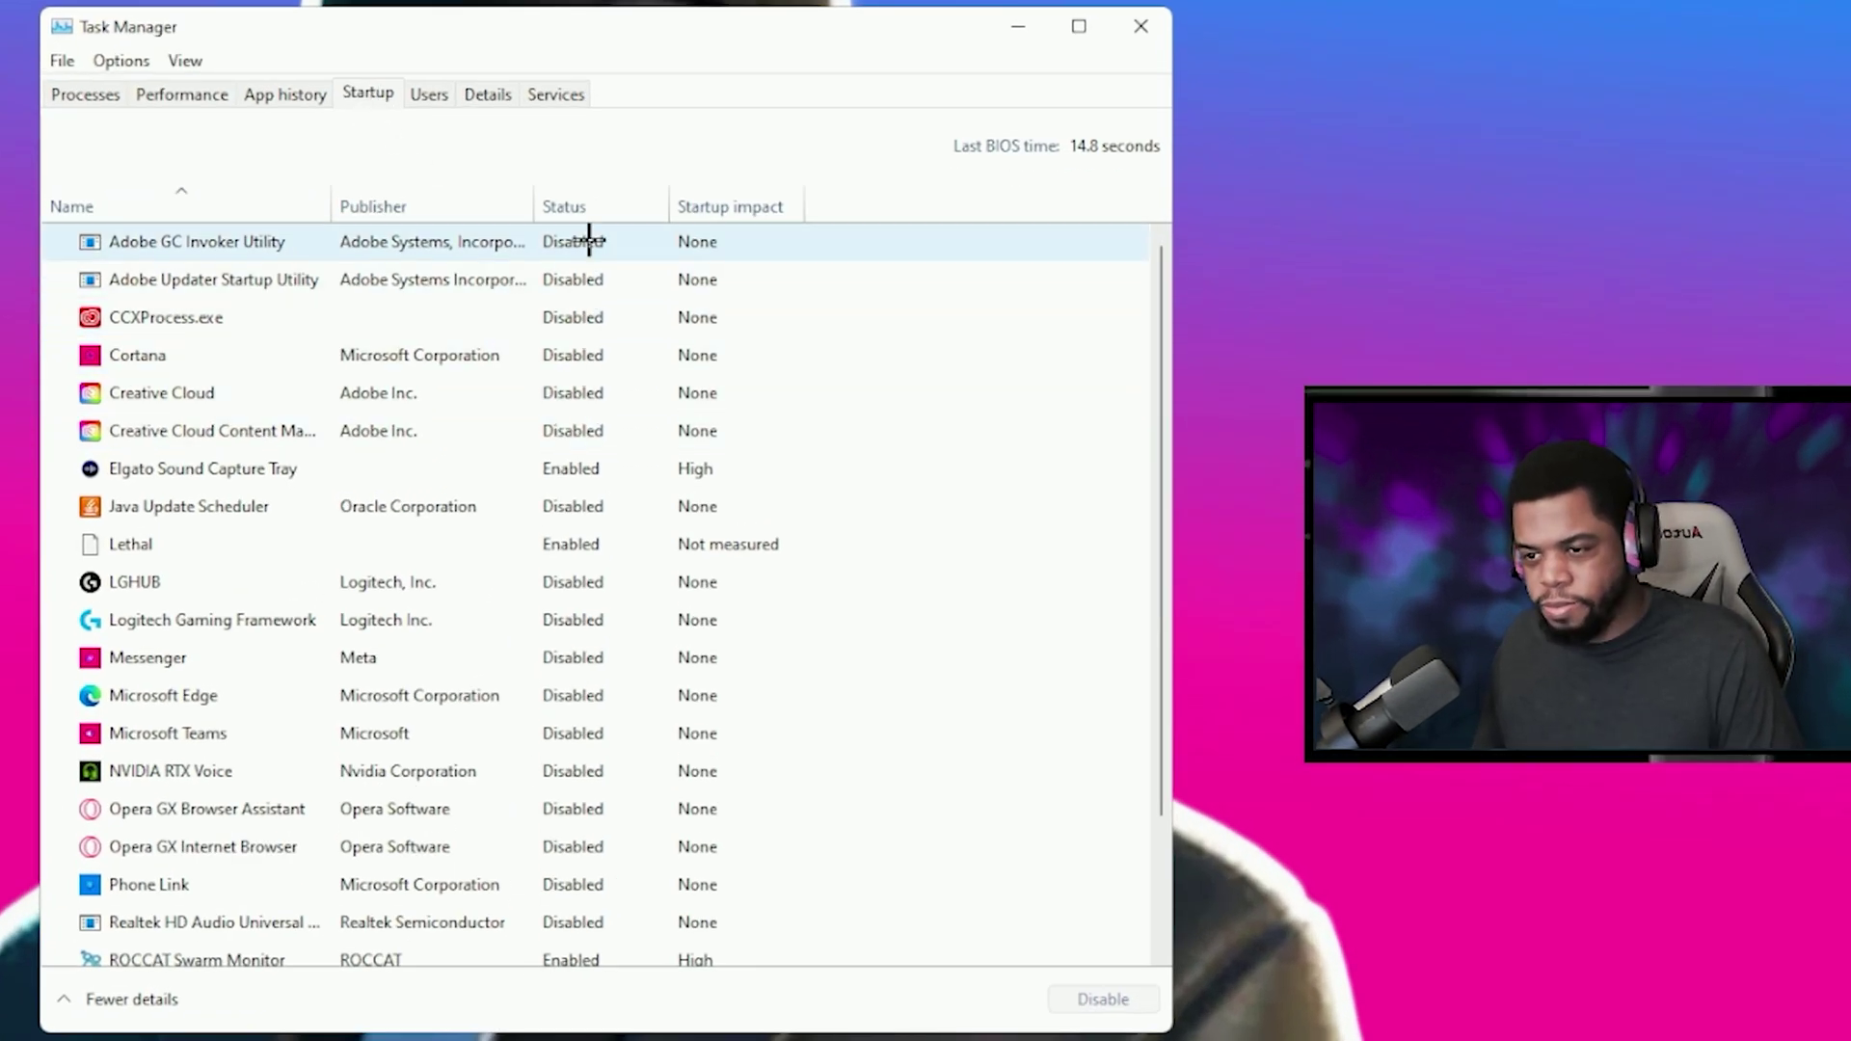
scroll(573, 849, "down", 2)
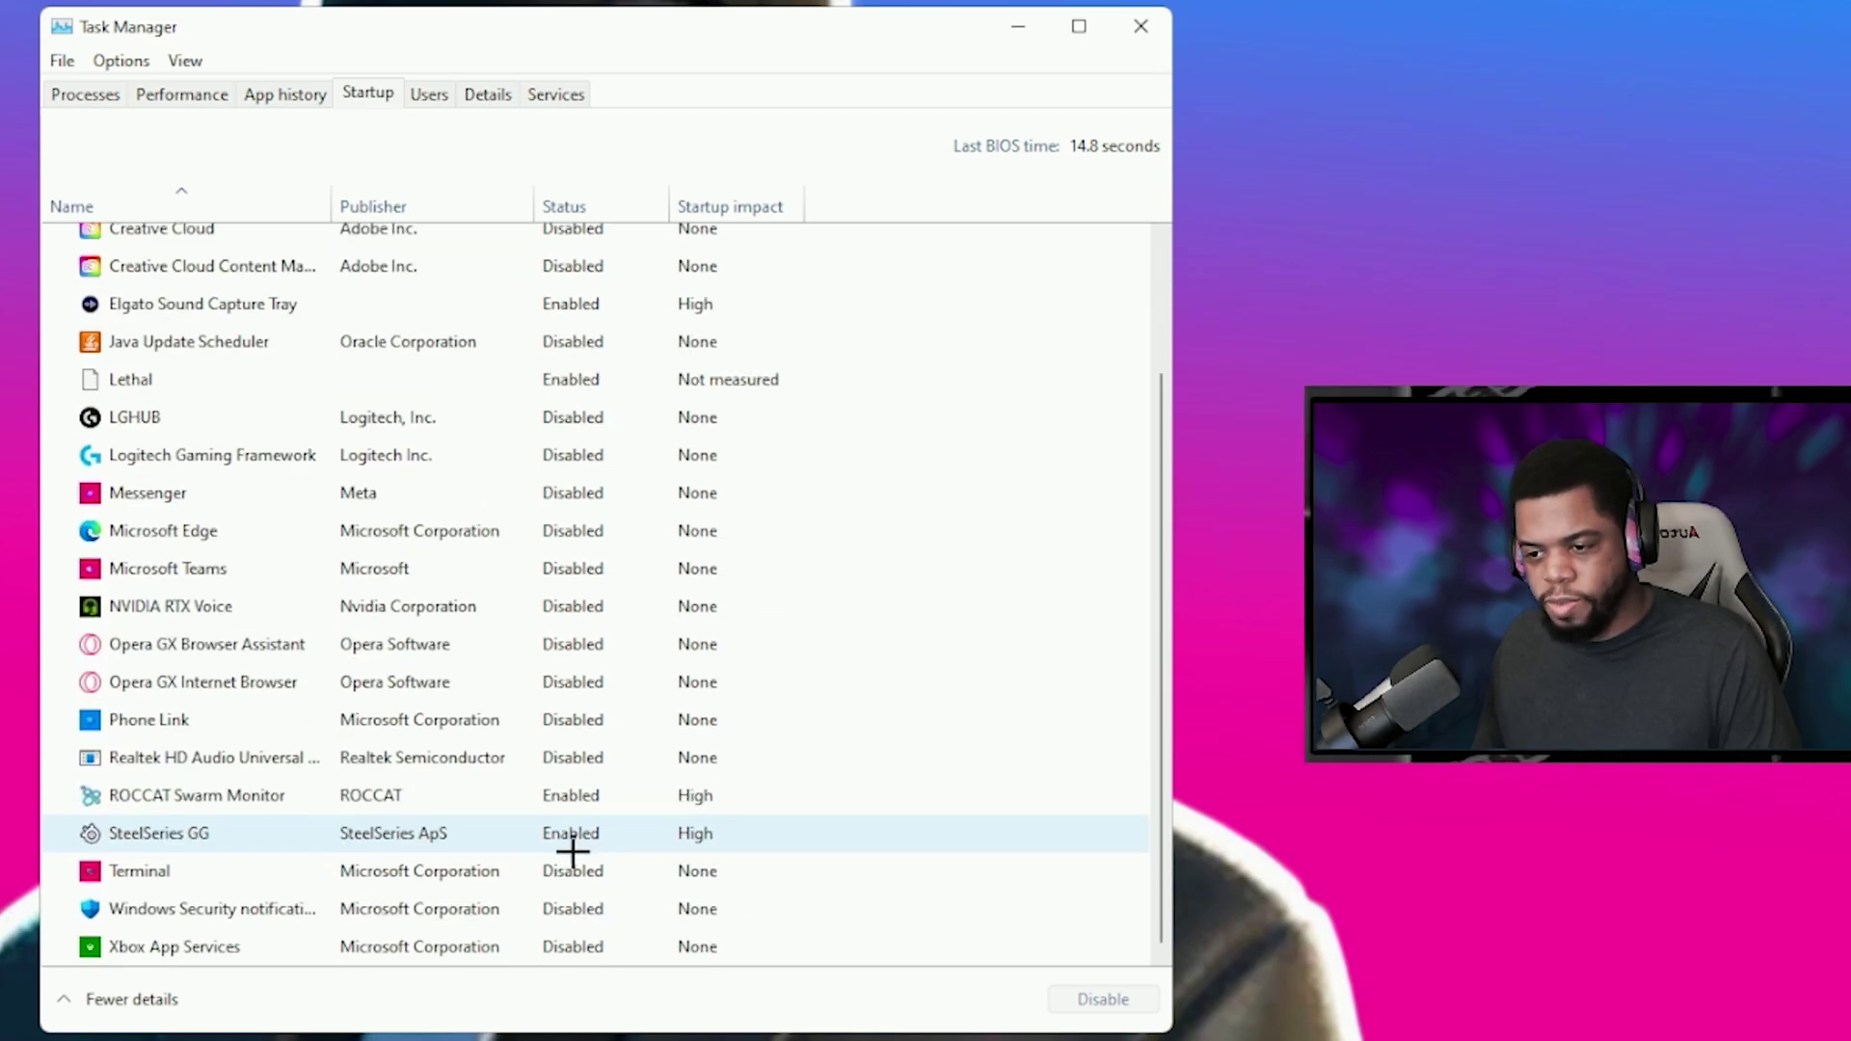
scroll(574, 713, "up", 3)
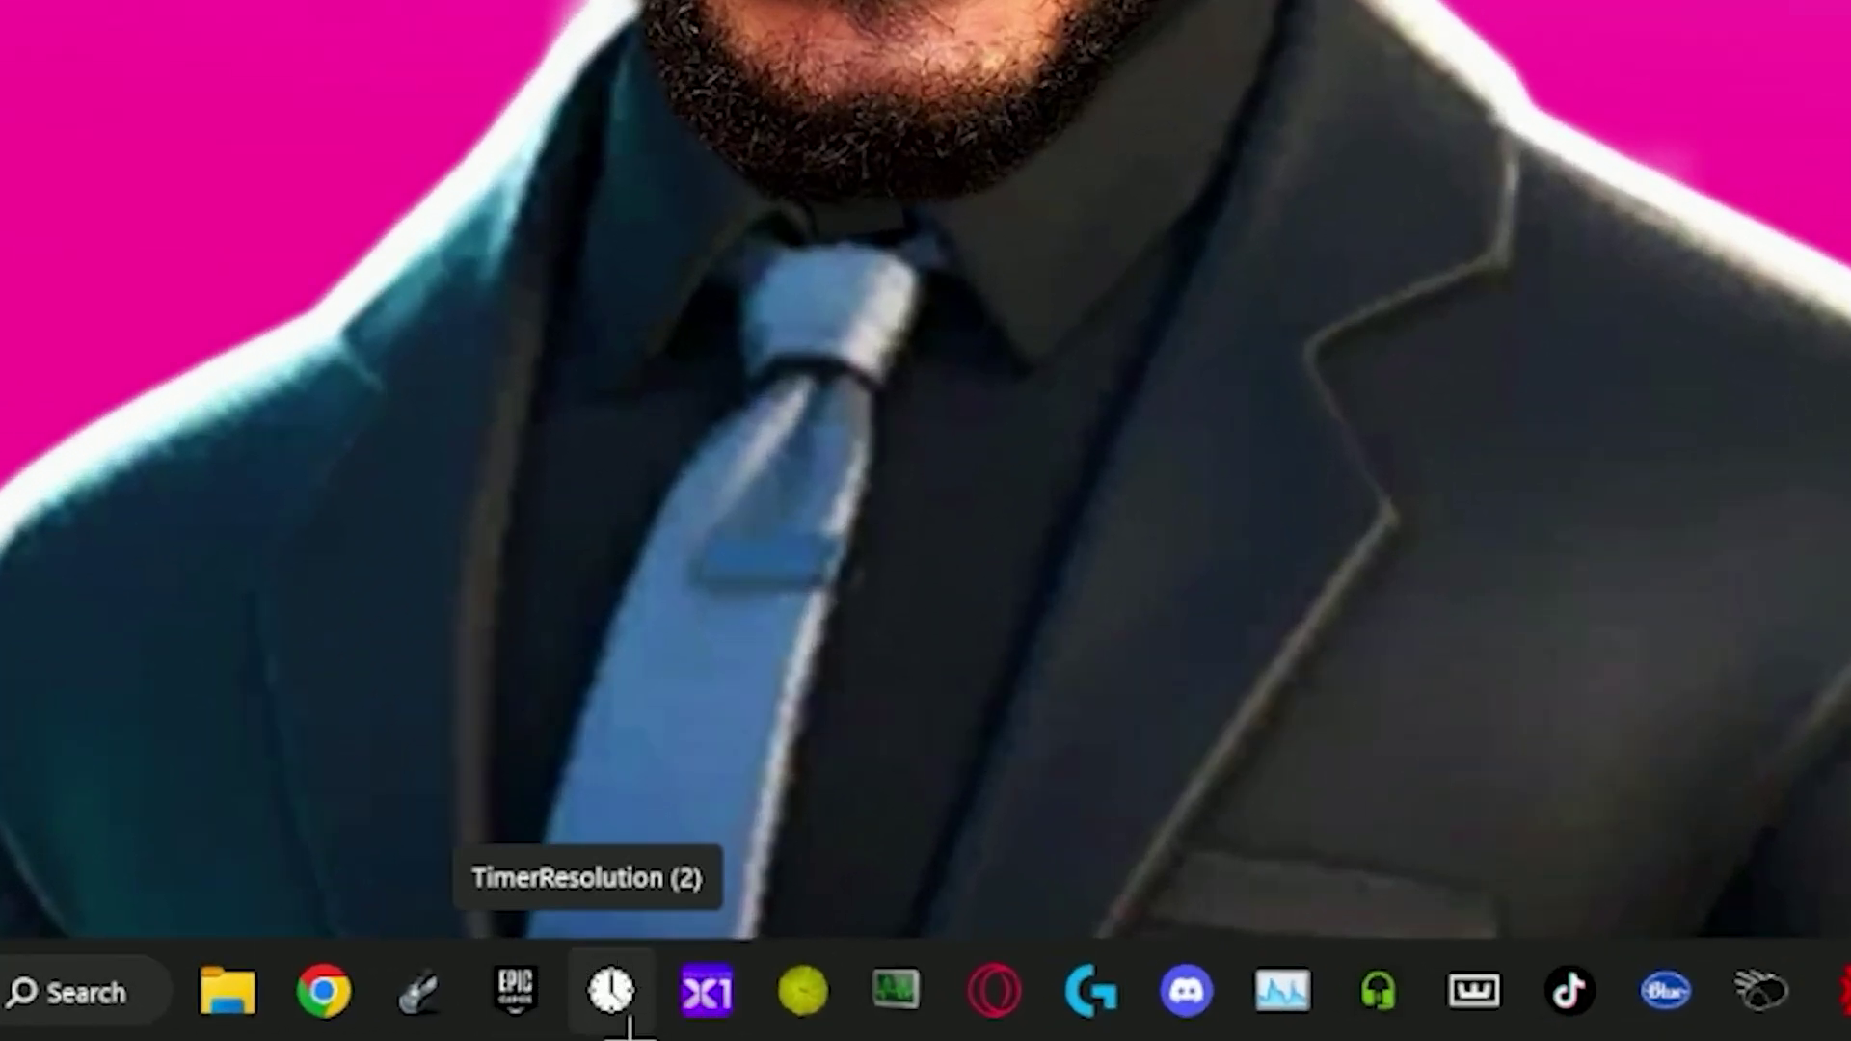
- Run TimerResolution as administrator and set the current resolution to the 0.500 ms maximum
left_click(610, 988)
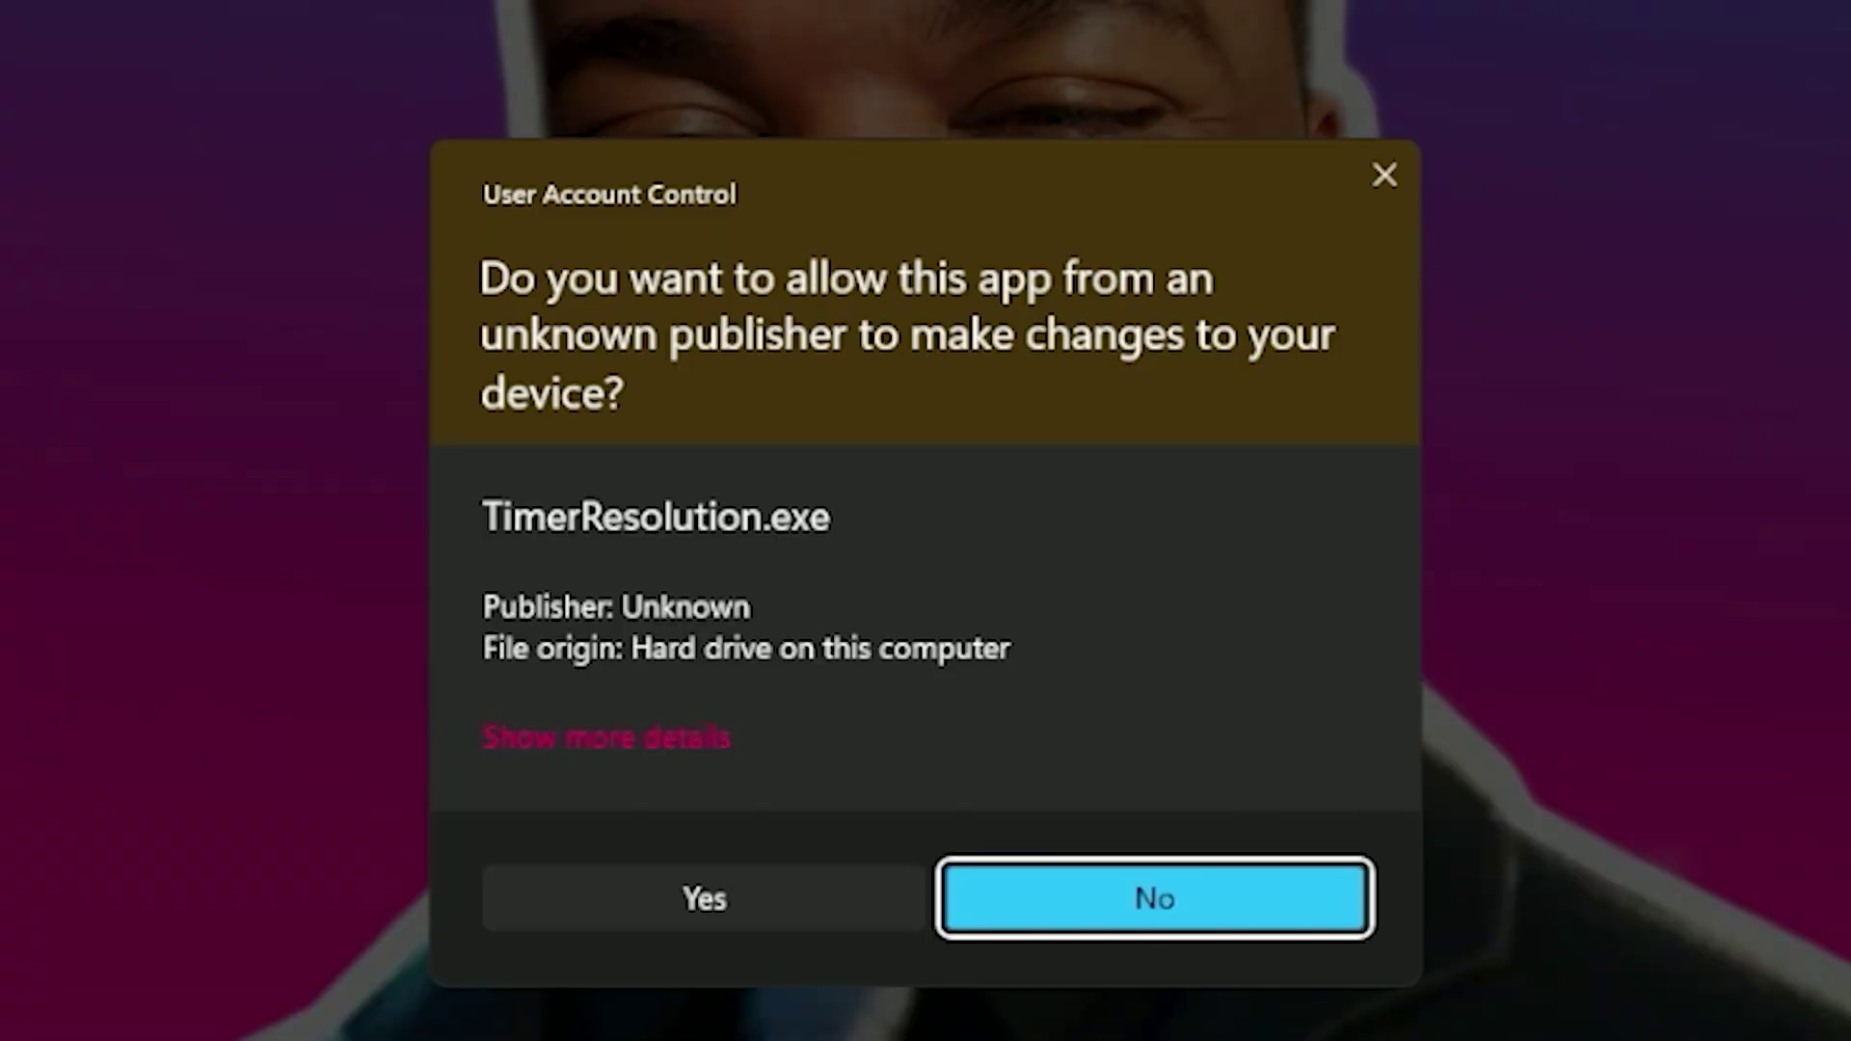
left_click(781, 873)
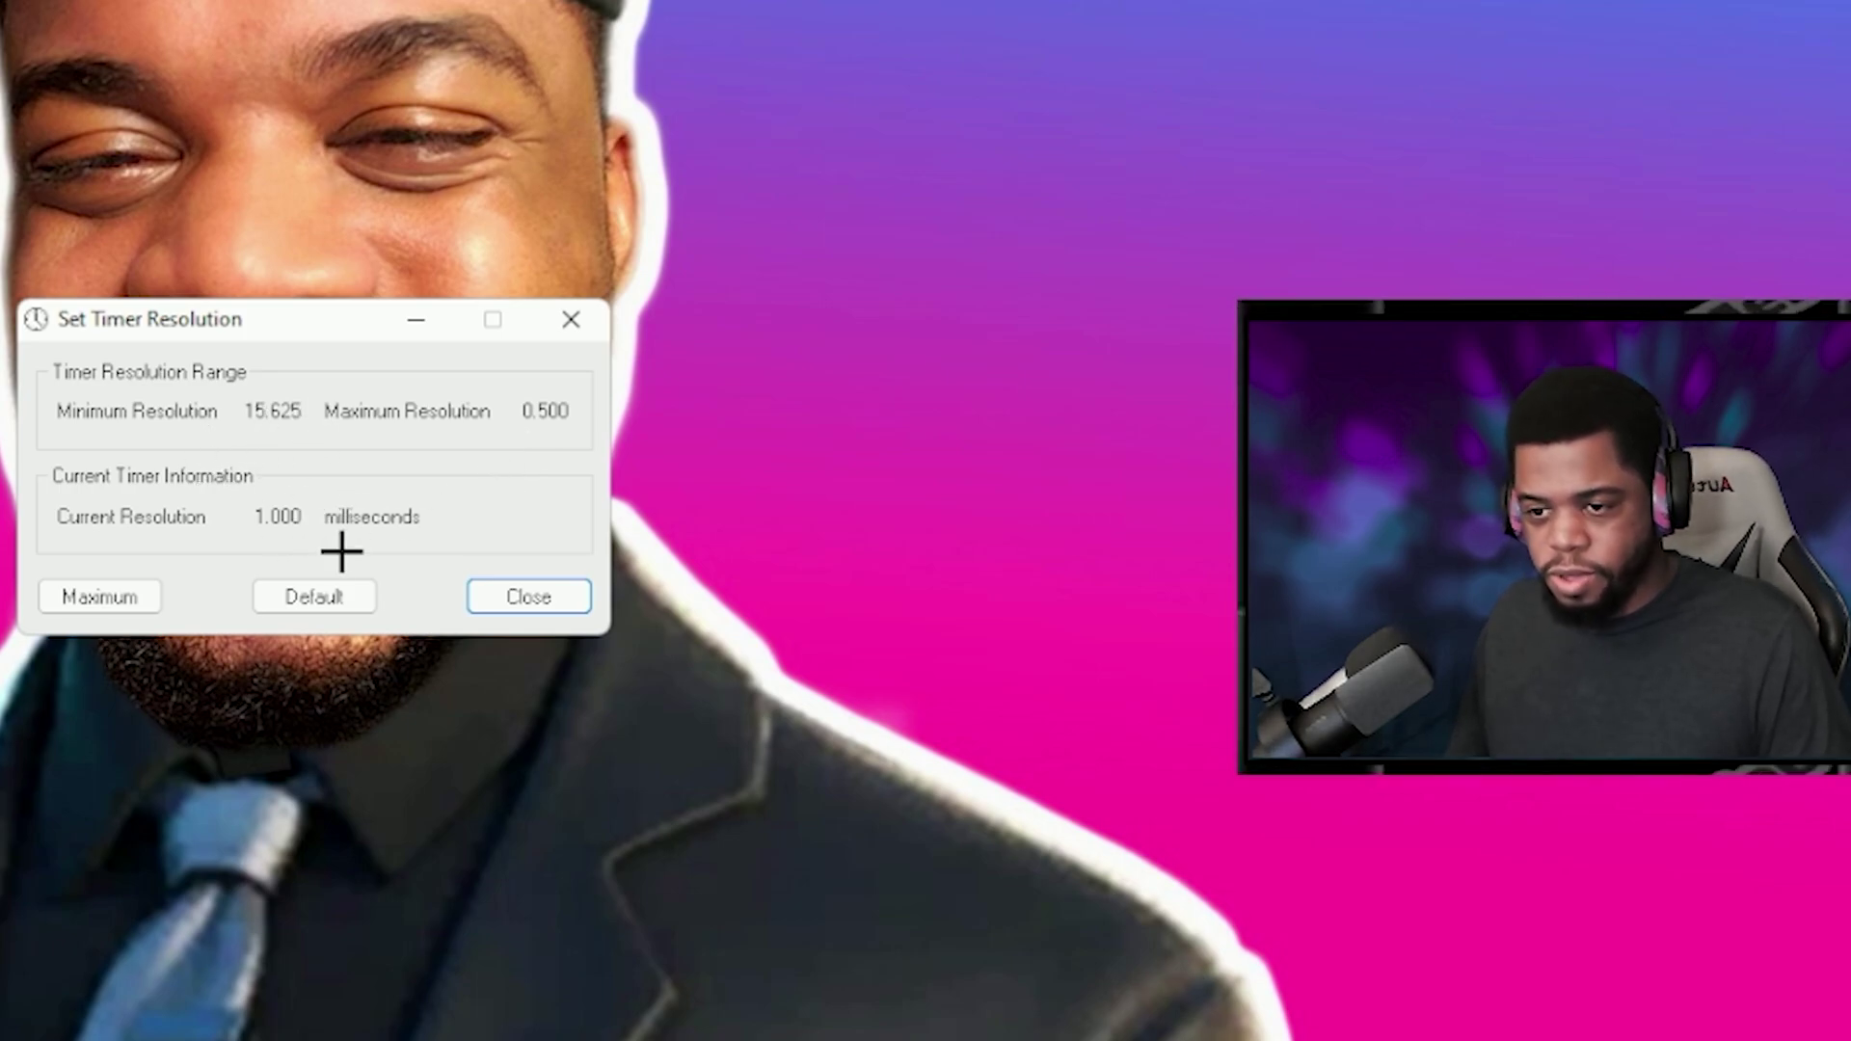
left_click(117, 592)
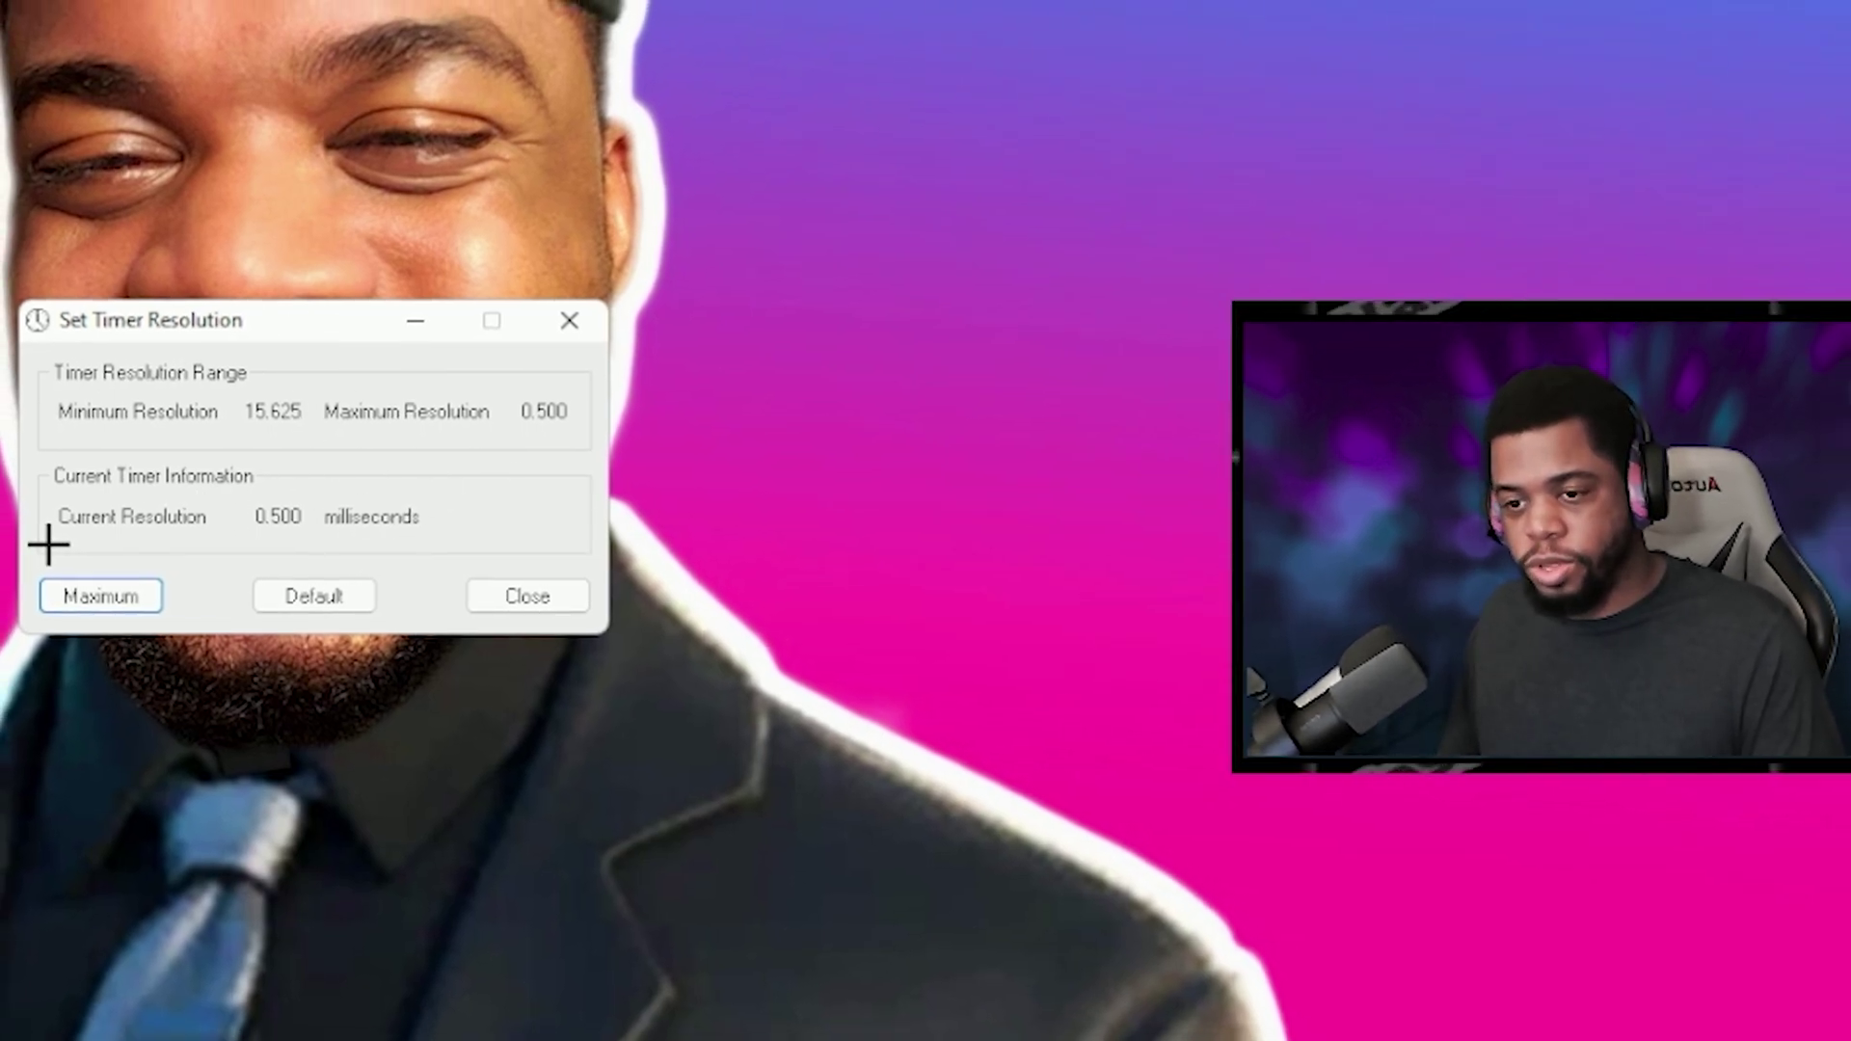
left_click(314, 596)
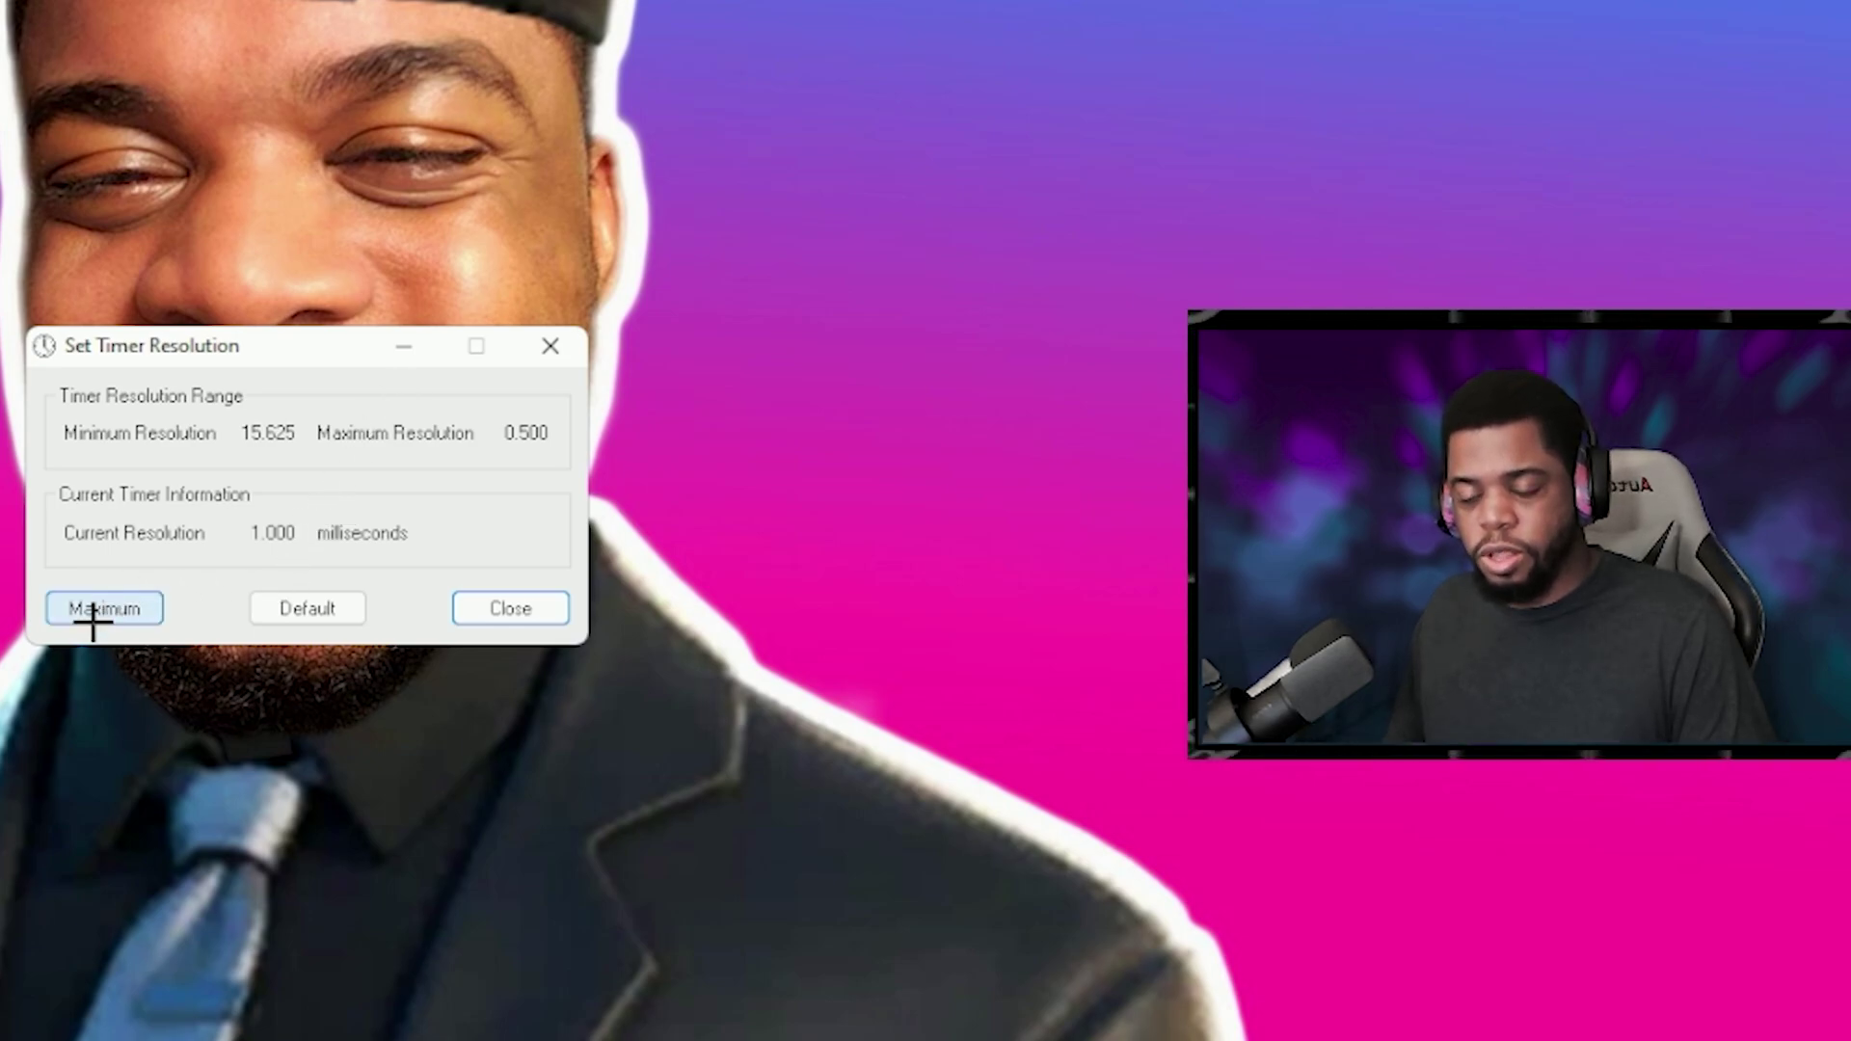
left_click(114, 606)
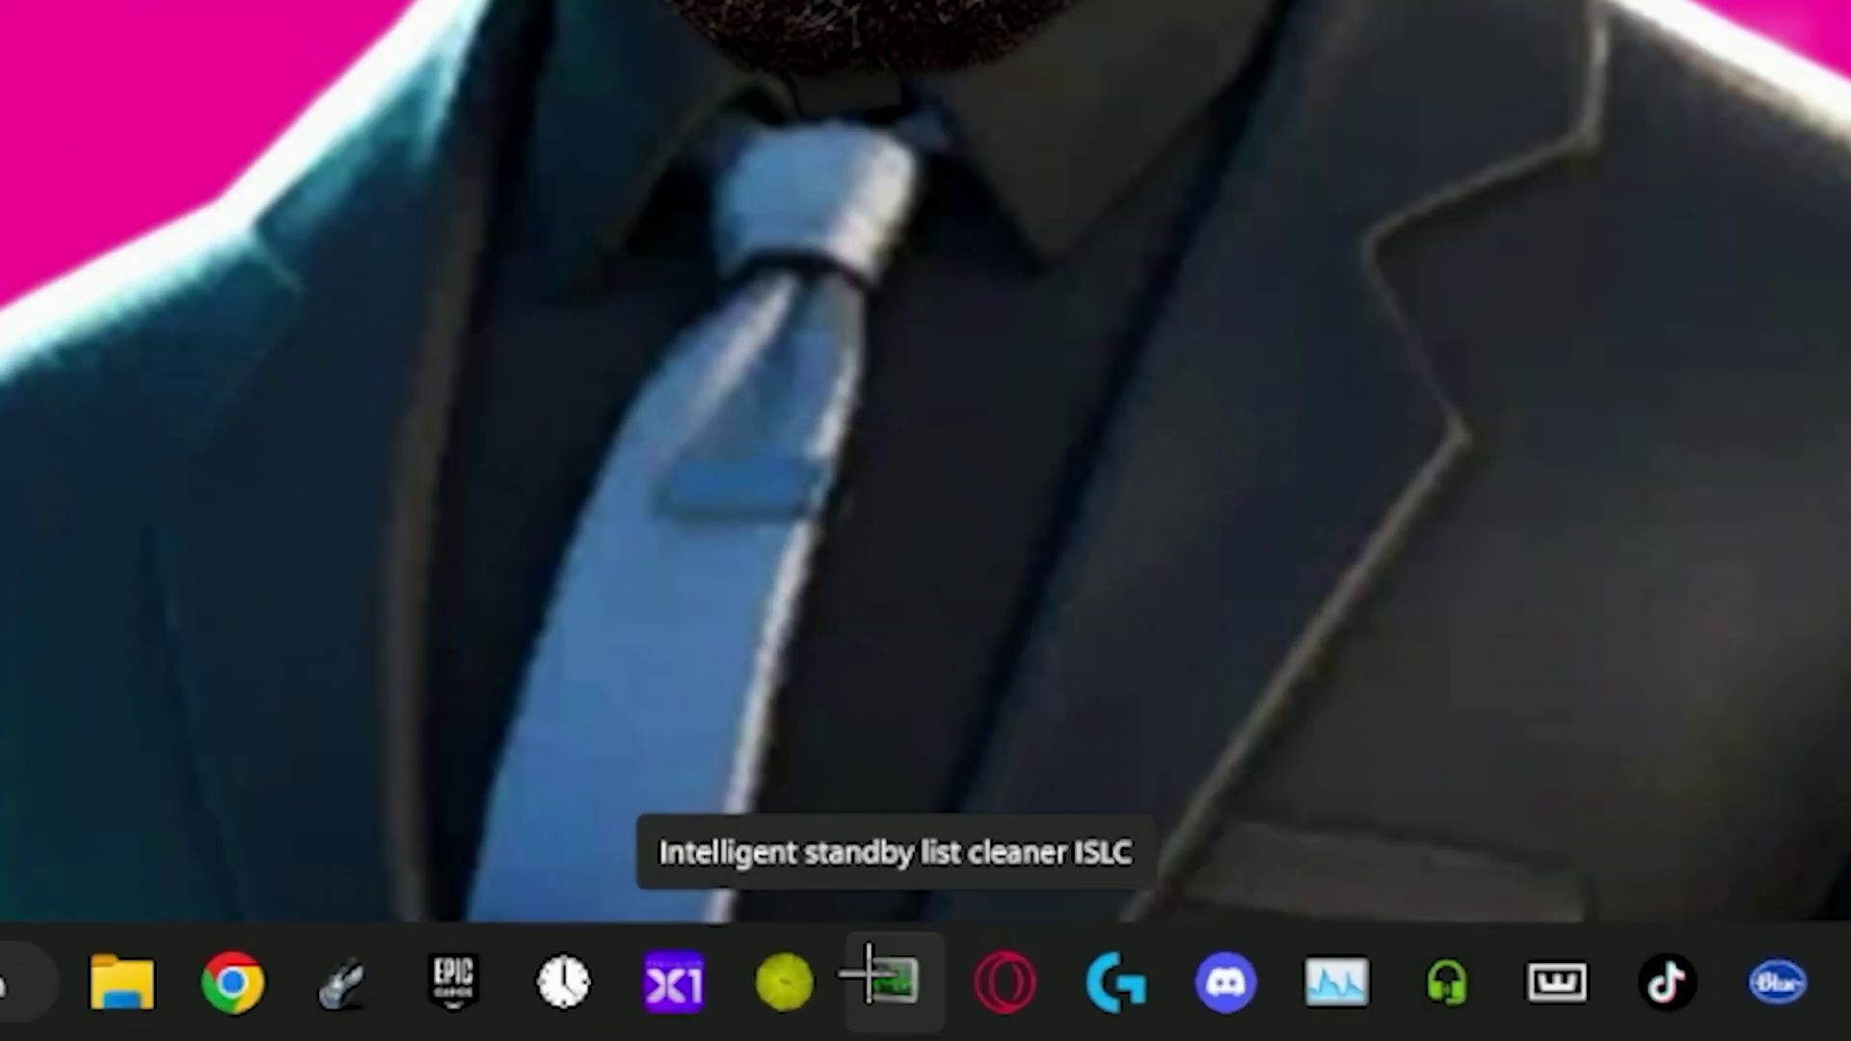
- Launch ISLC and purge the standby list, dropping it to 21 MB
left_click(892, 981)
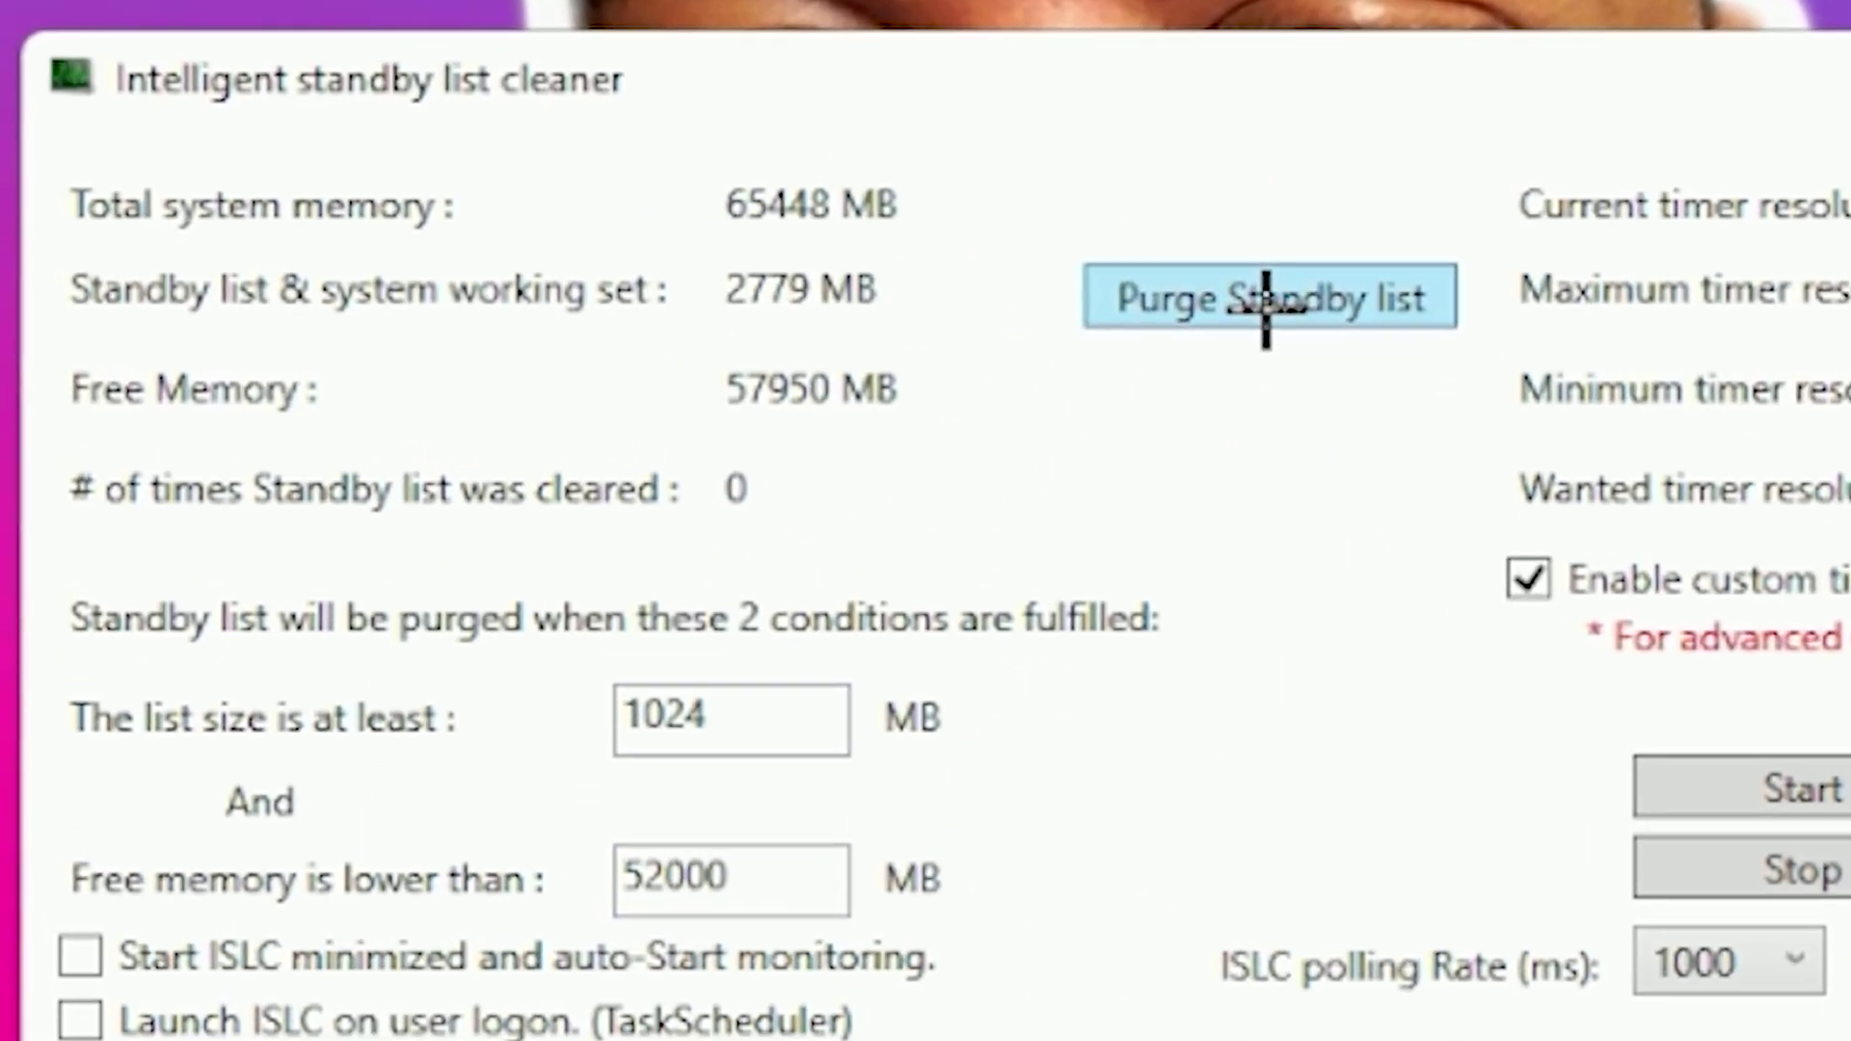
left_click(948, 311)
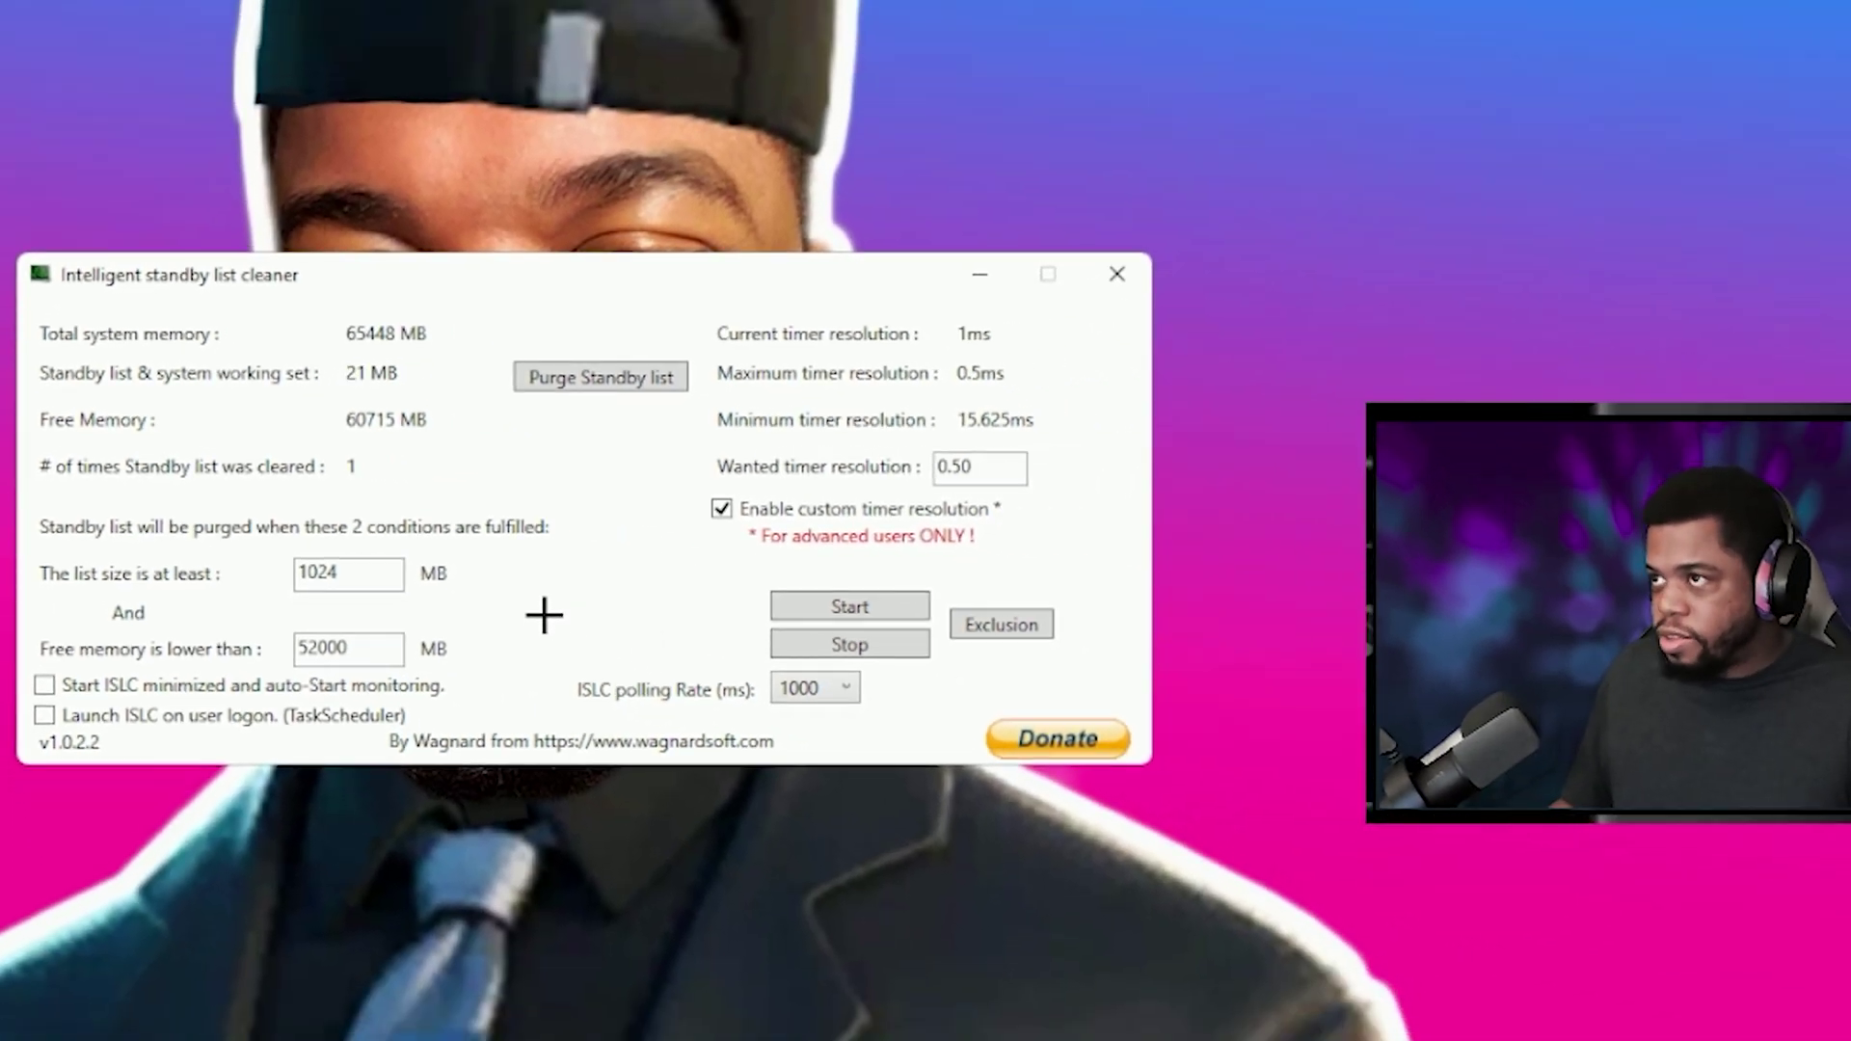
key("ctrl+shift+Escape")
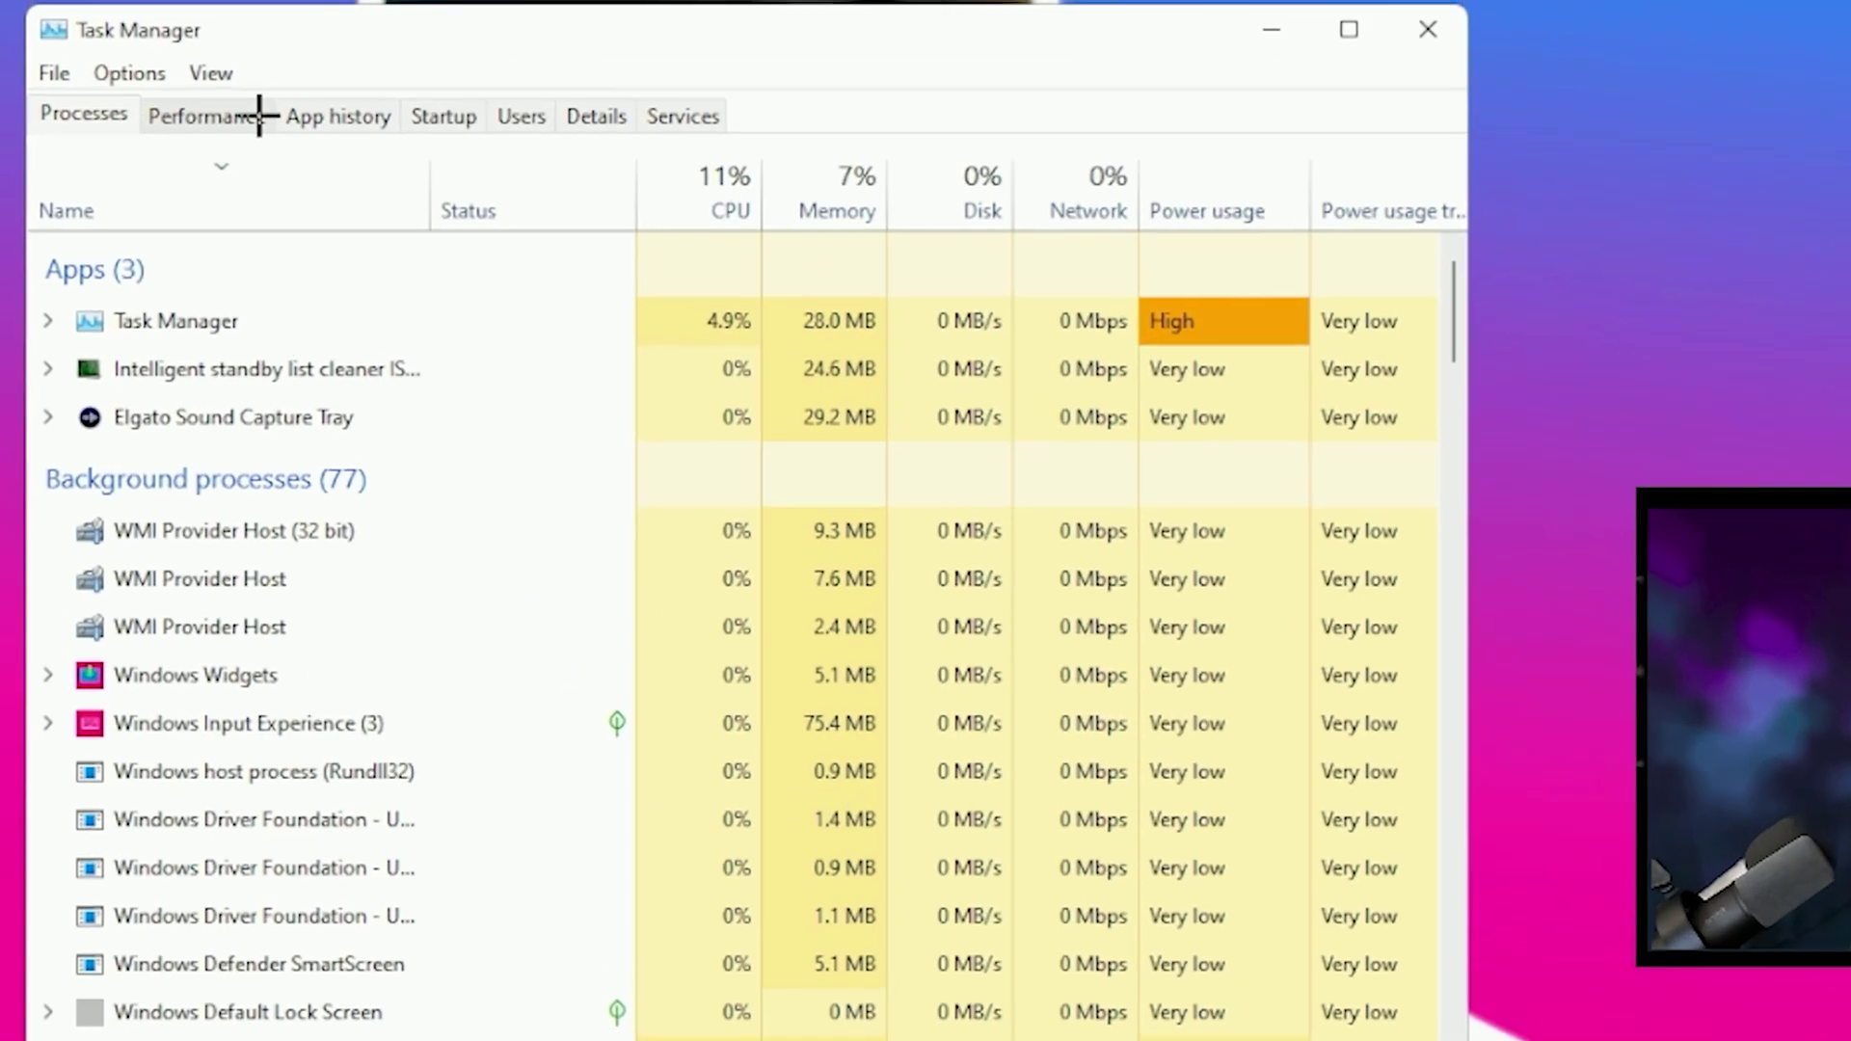
- Show the Performance tab's Memory page with 4.4 GB in use of 64 GB
left_click(160, 85)
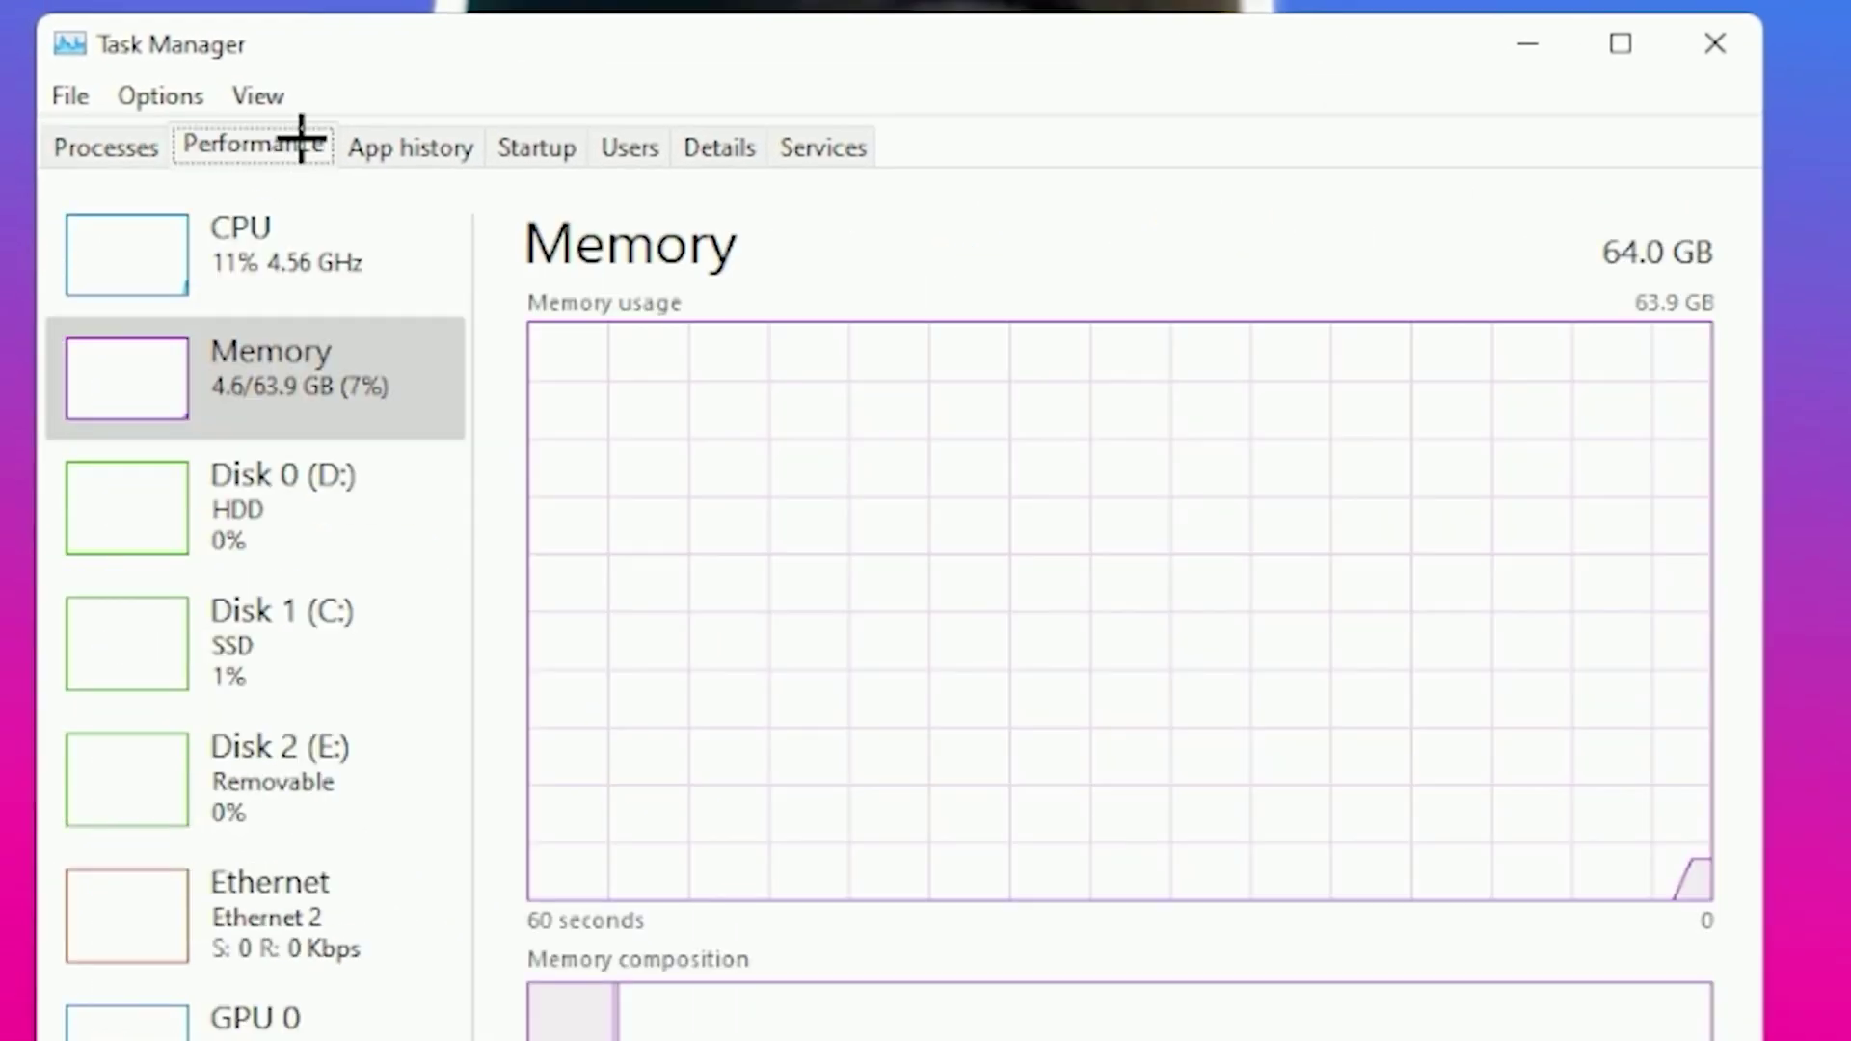
left_click(306, 372)
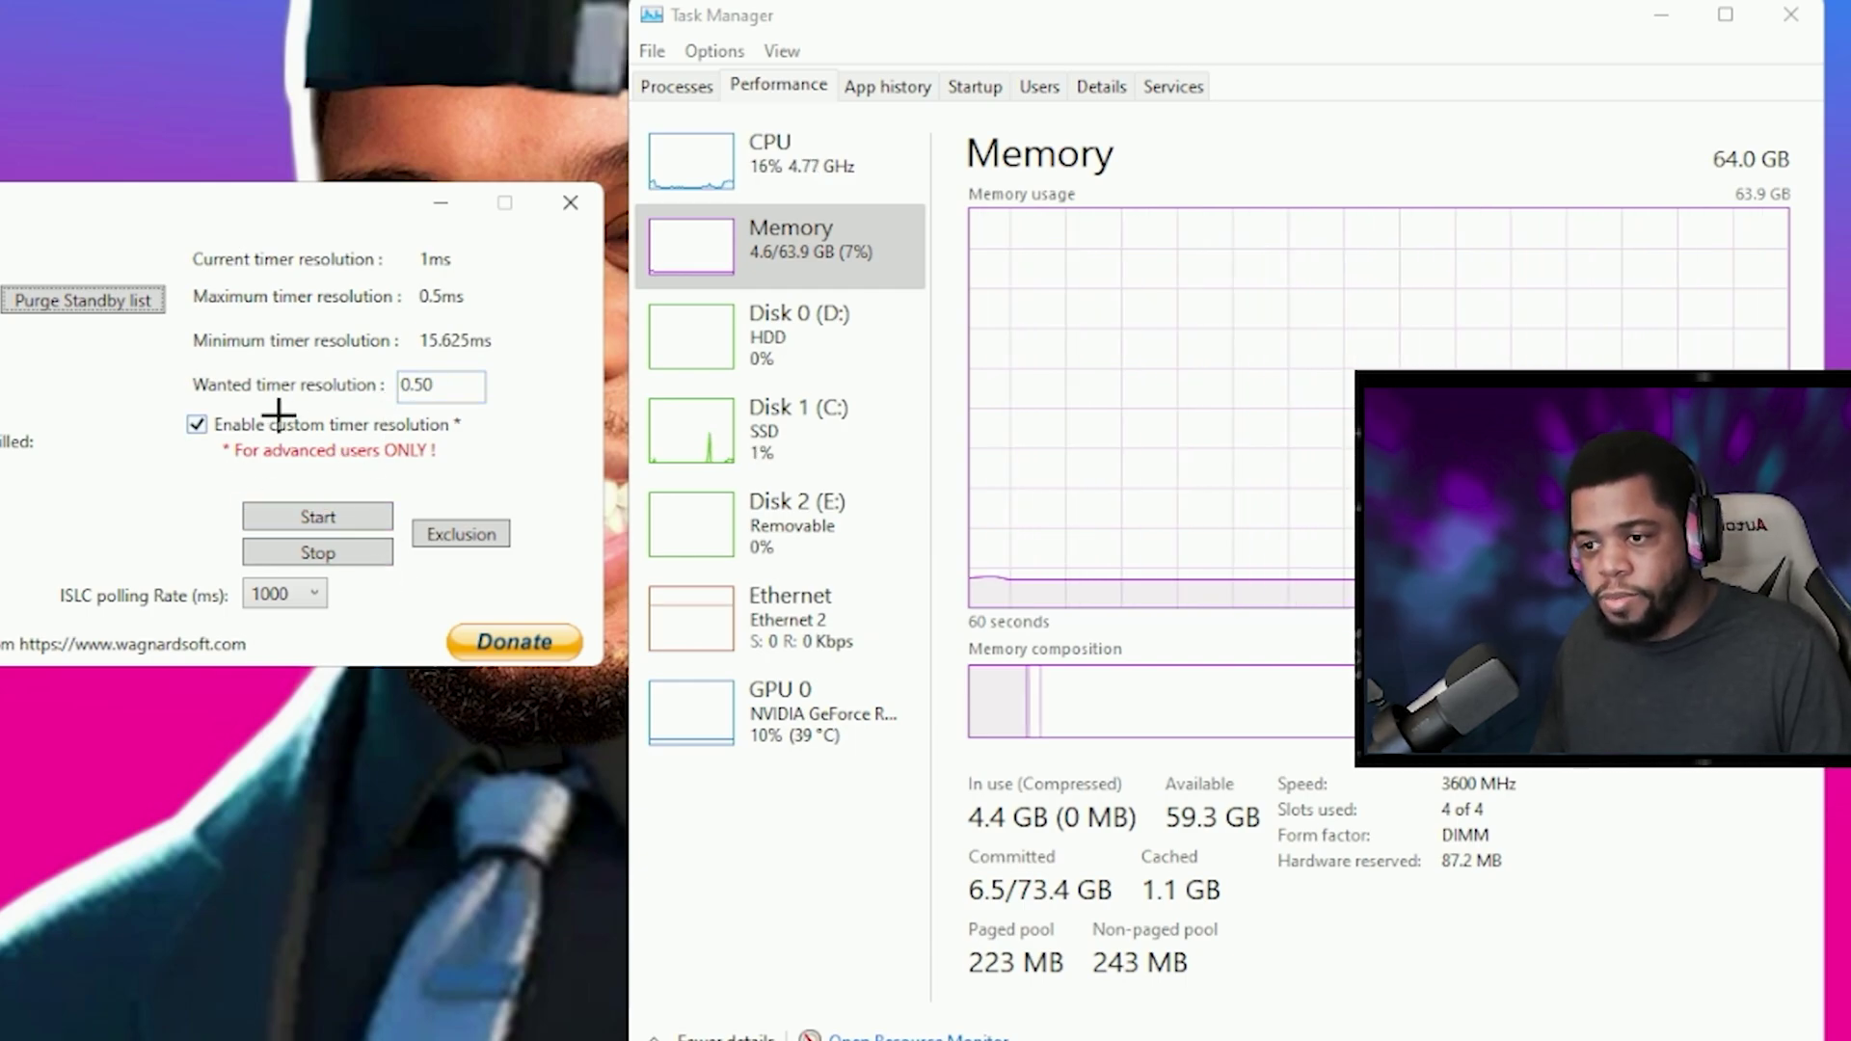
- Start ISLC with custom timer resolution enabled at 0.50 ms, then minimize its window
left_click(198, 424)
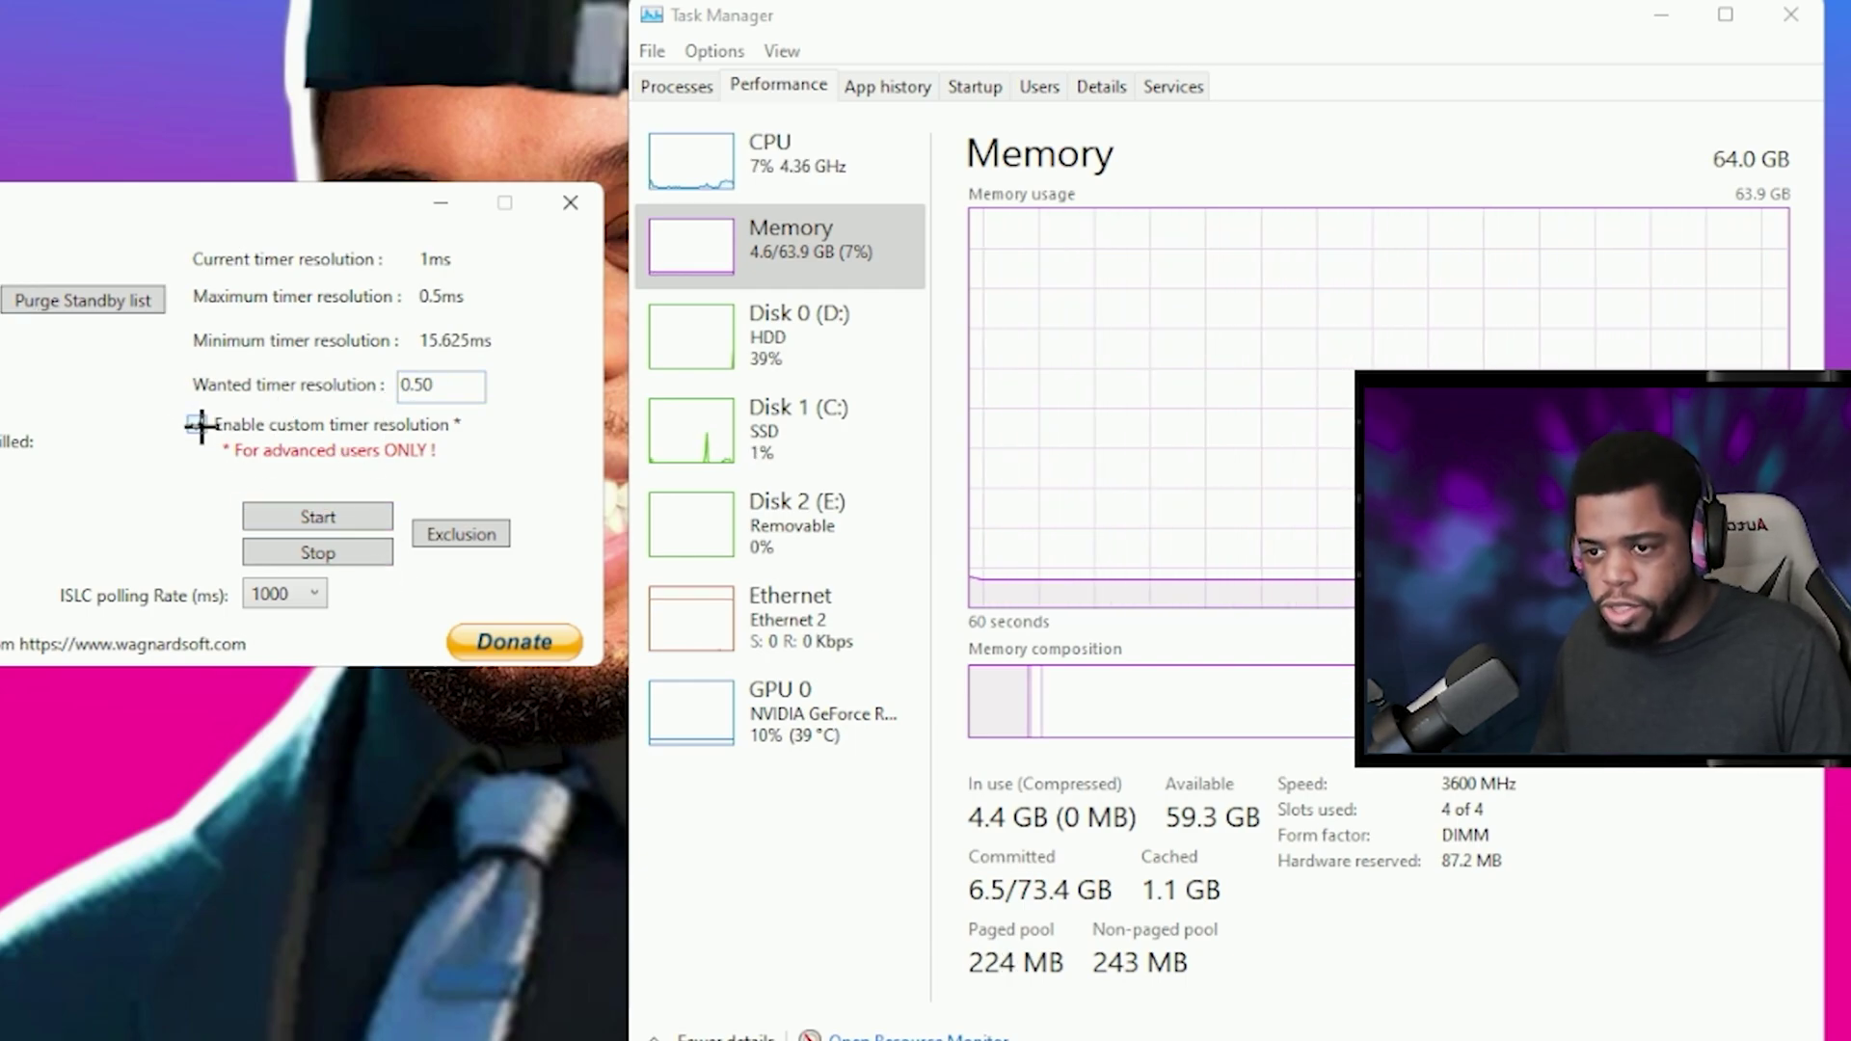
left_click(198, 424)
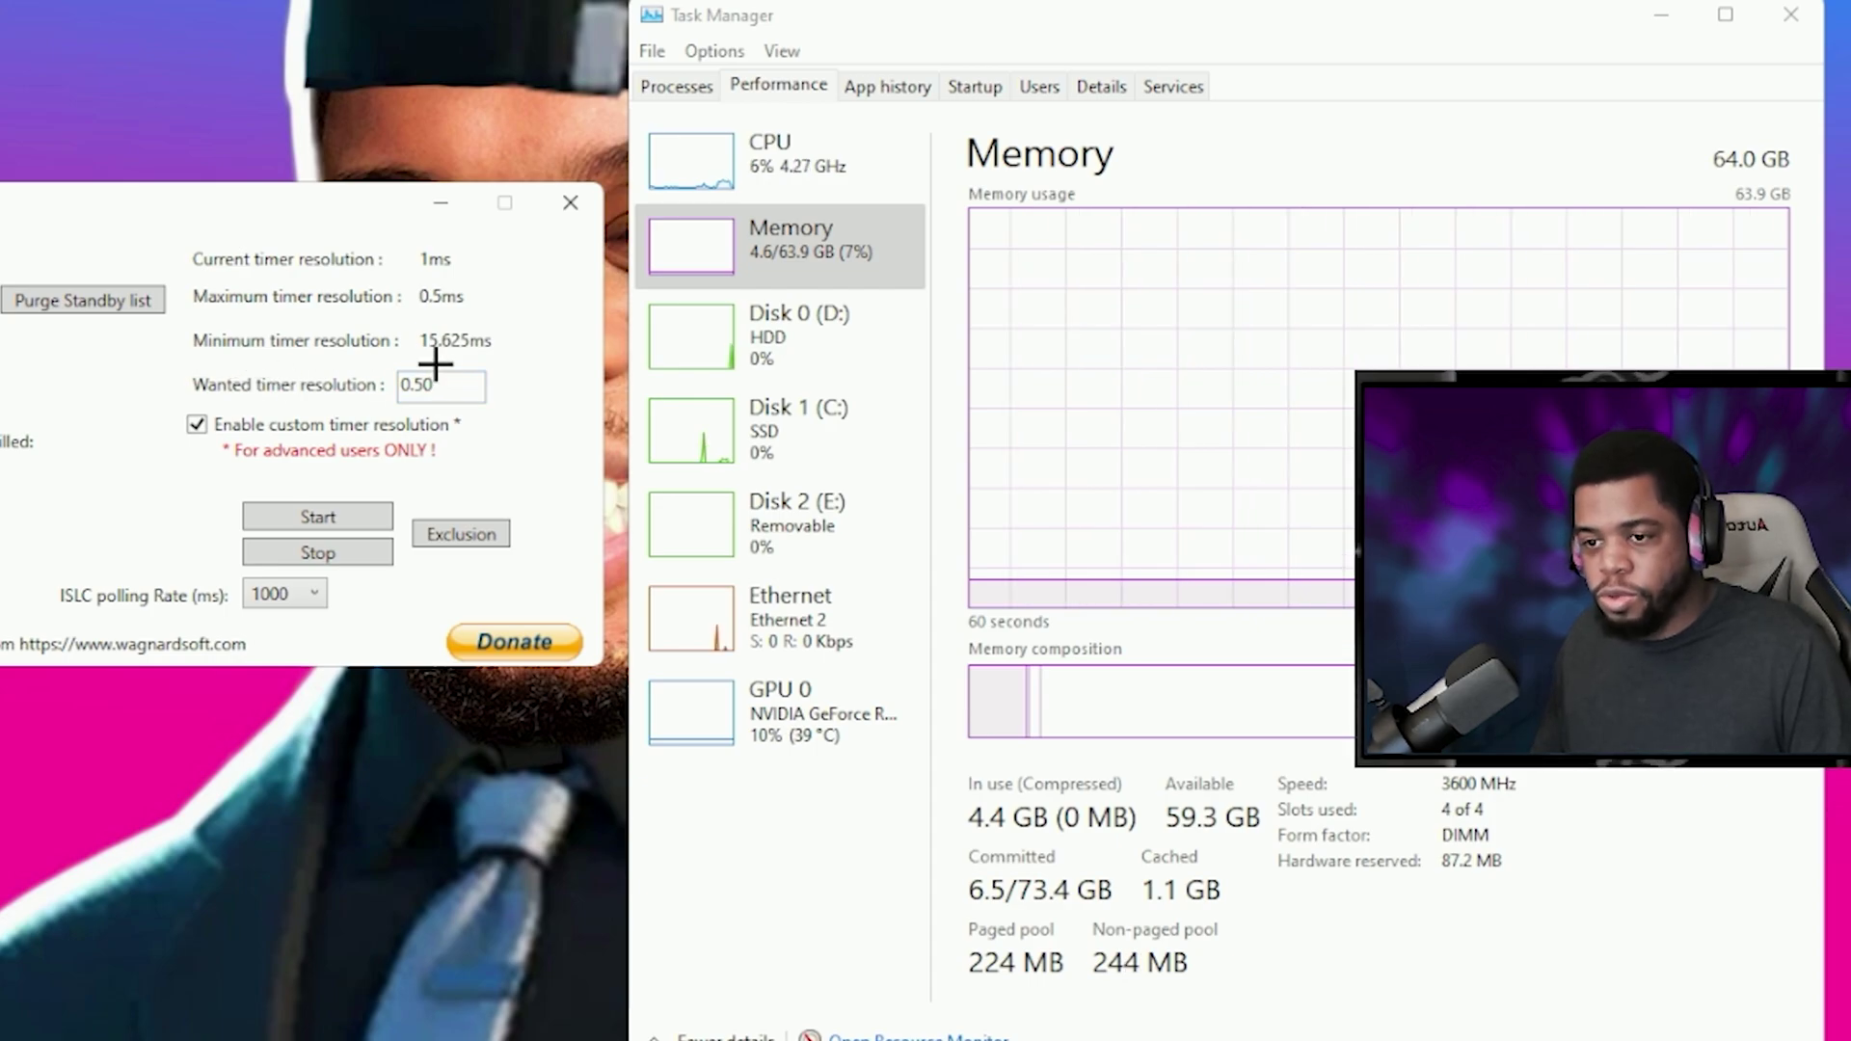
left_click(406, 384)
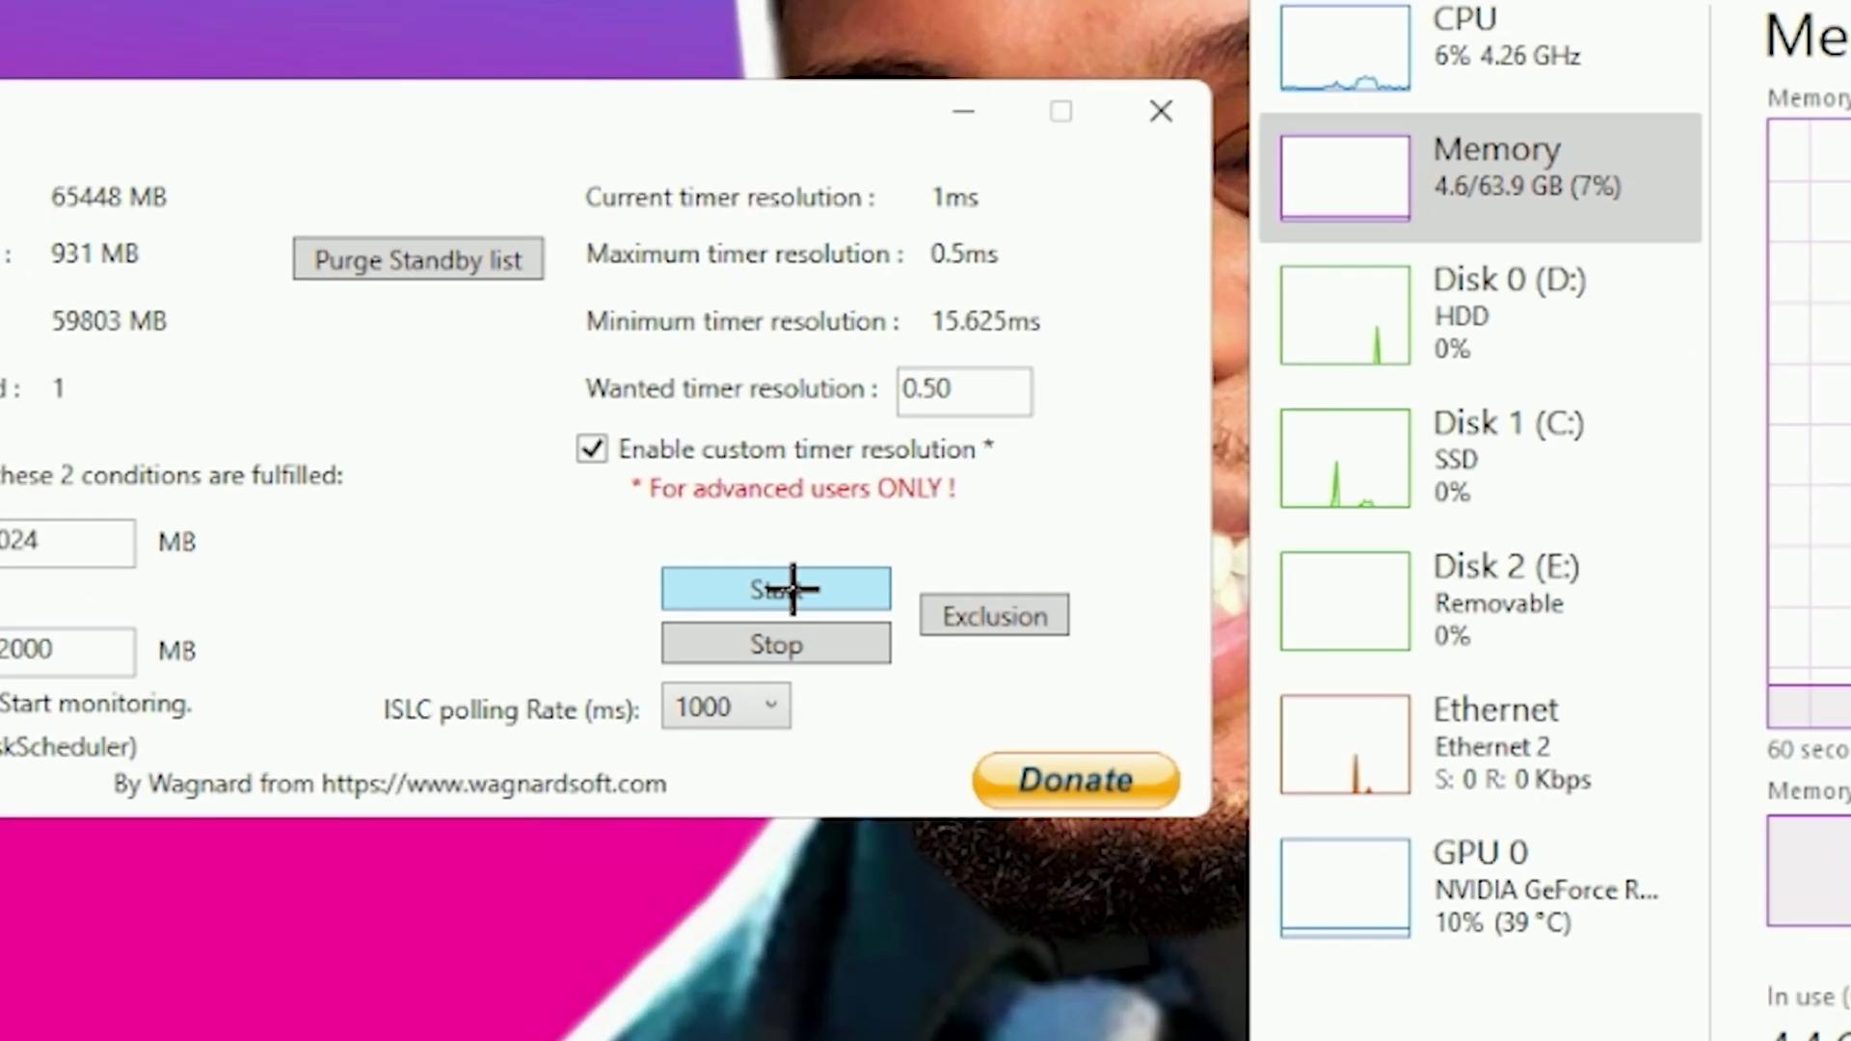
left_click(344, 516)
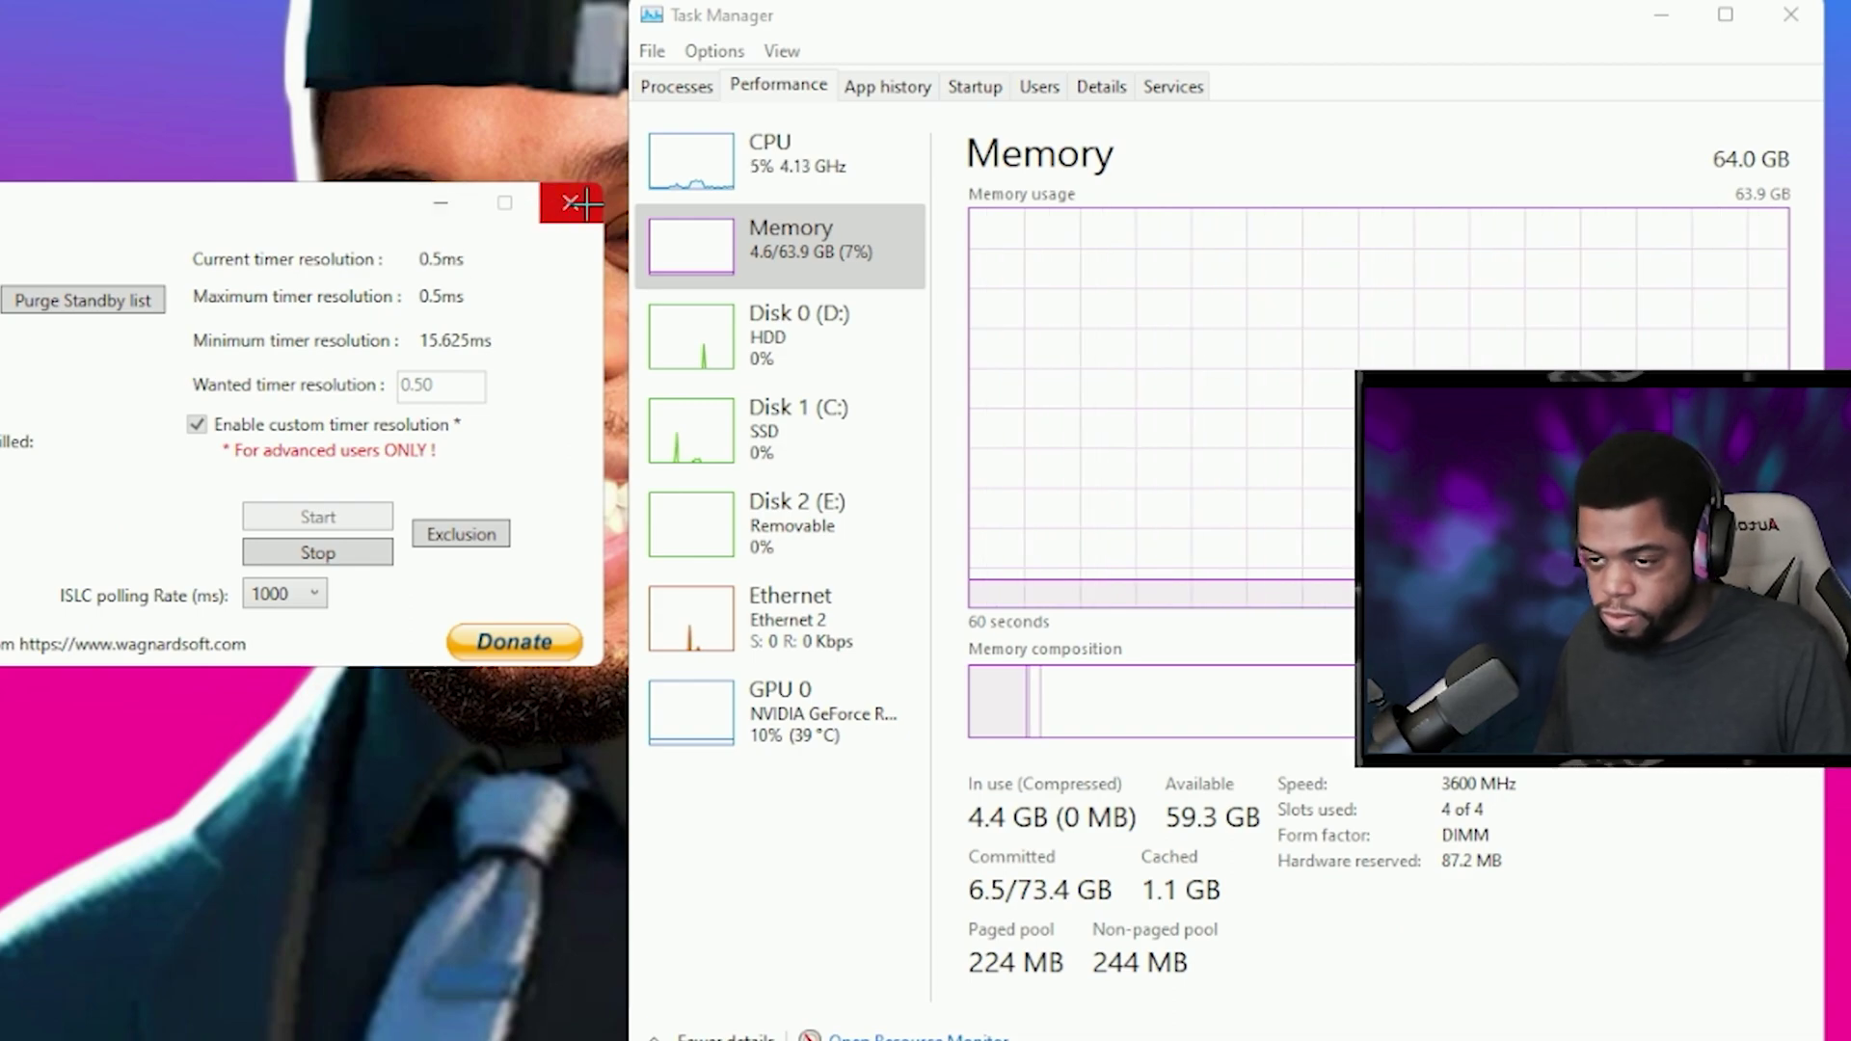
left_click(435, 204)
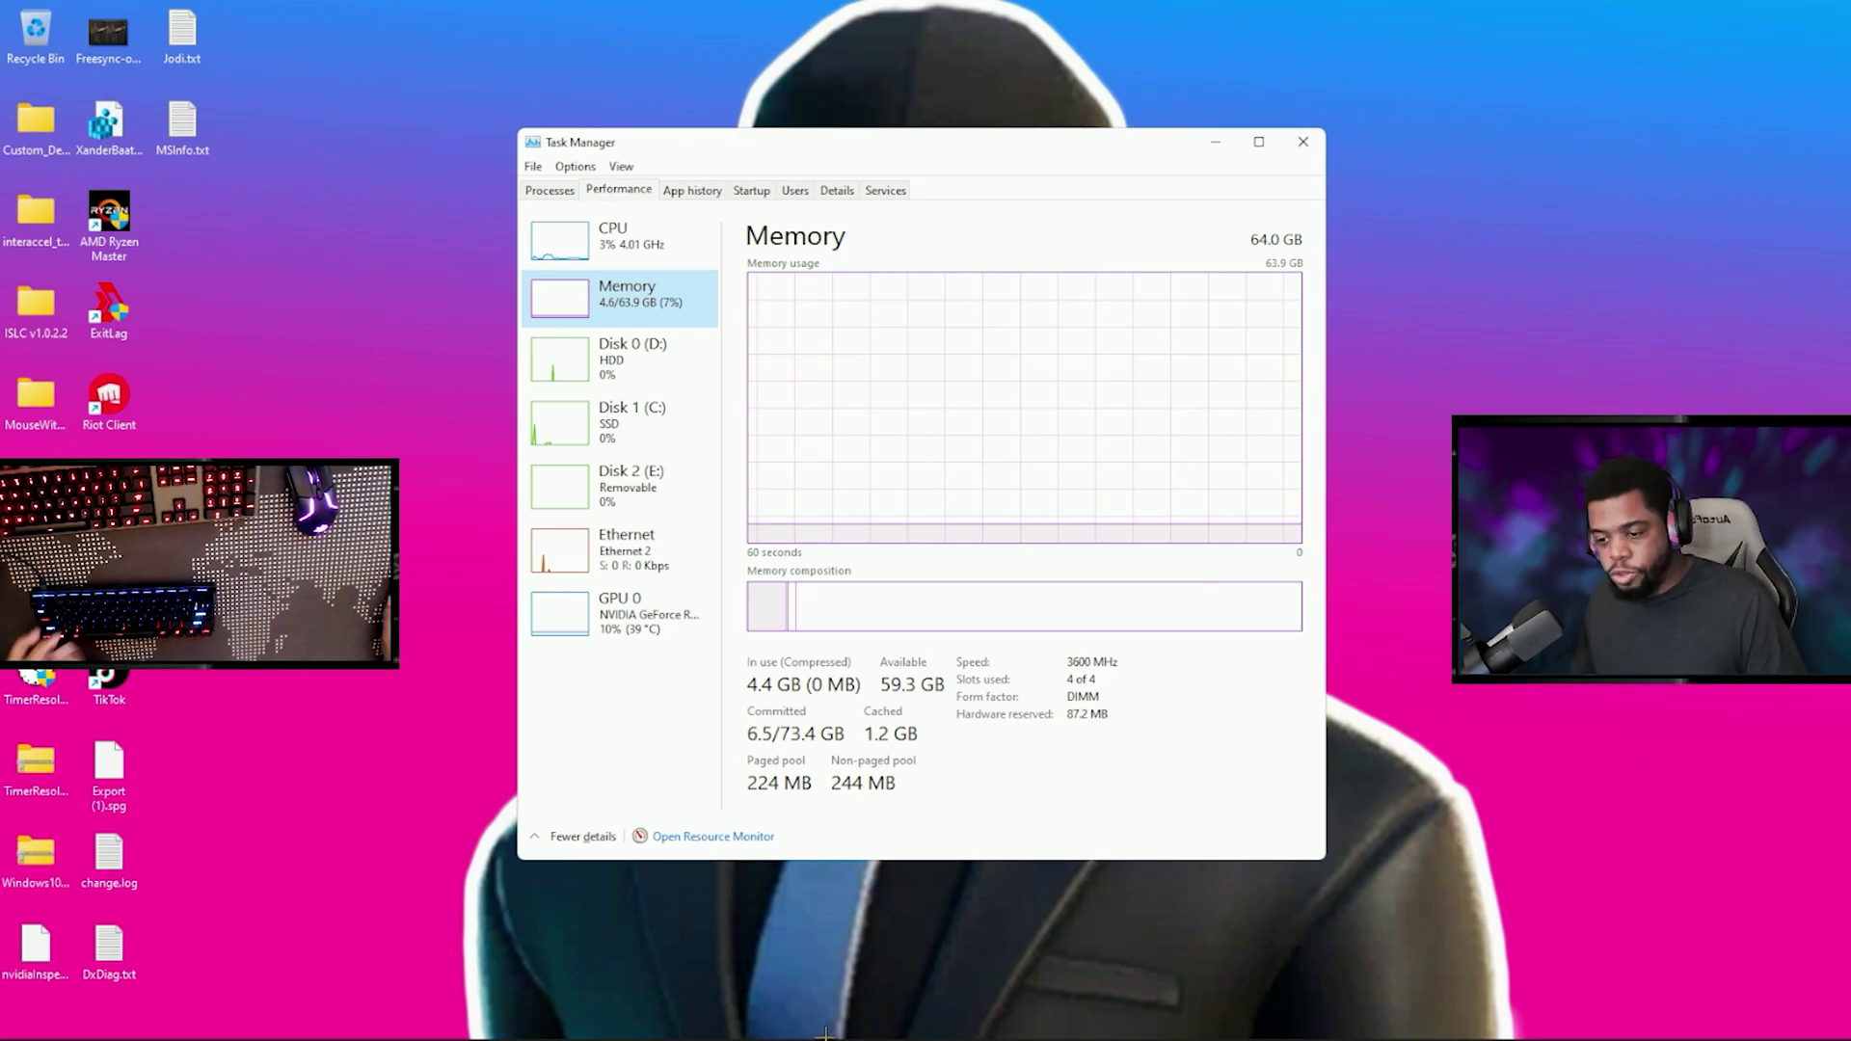
- Launch the Epic Games Launcher from the taskbar and approve its UAC prompt with Yes
mouse_move(651, 1034)
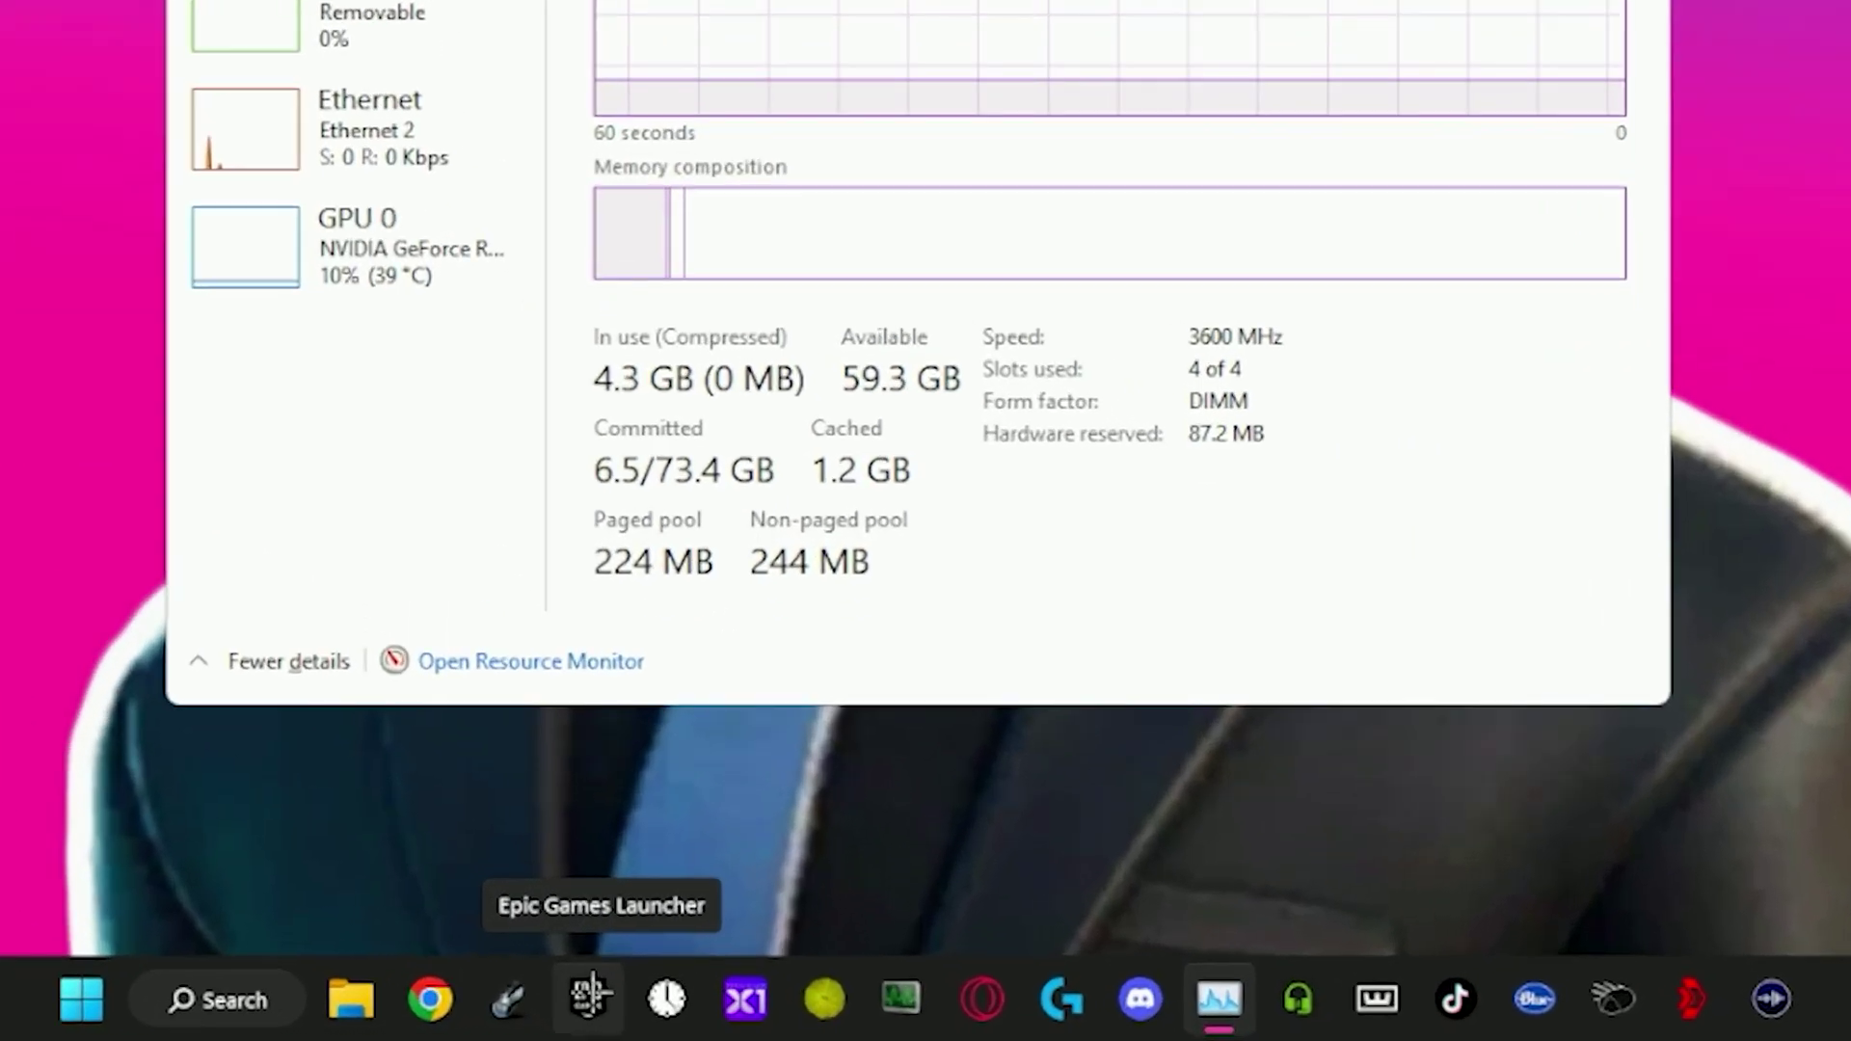
left_click(744, 1014)
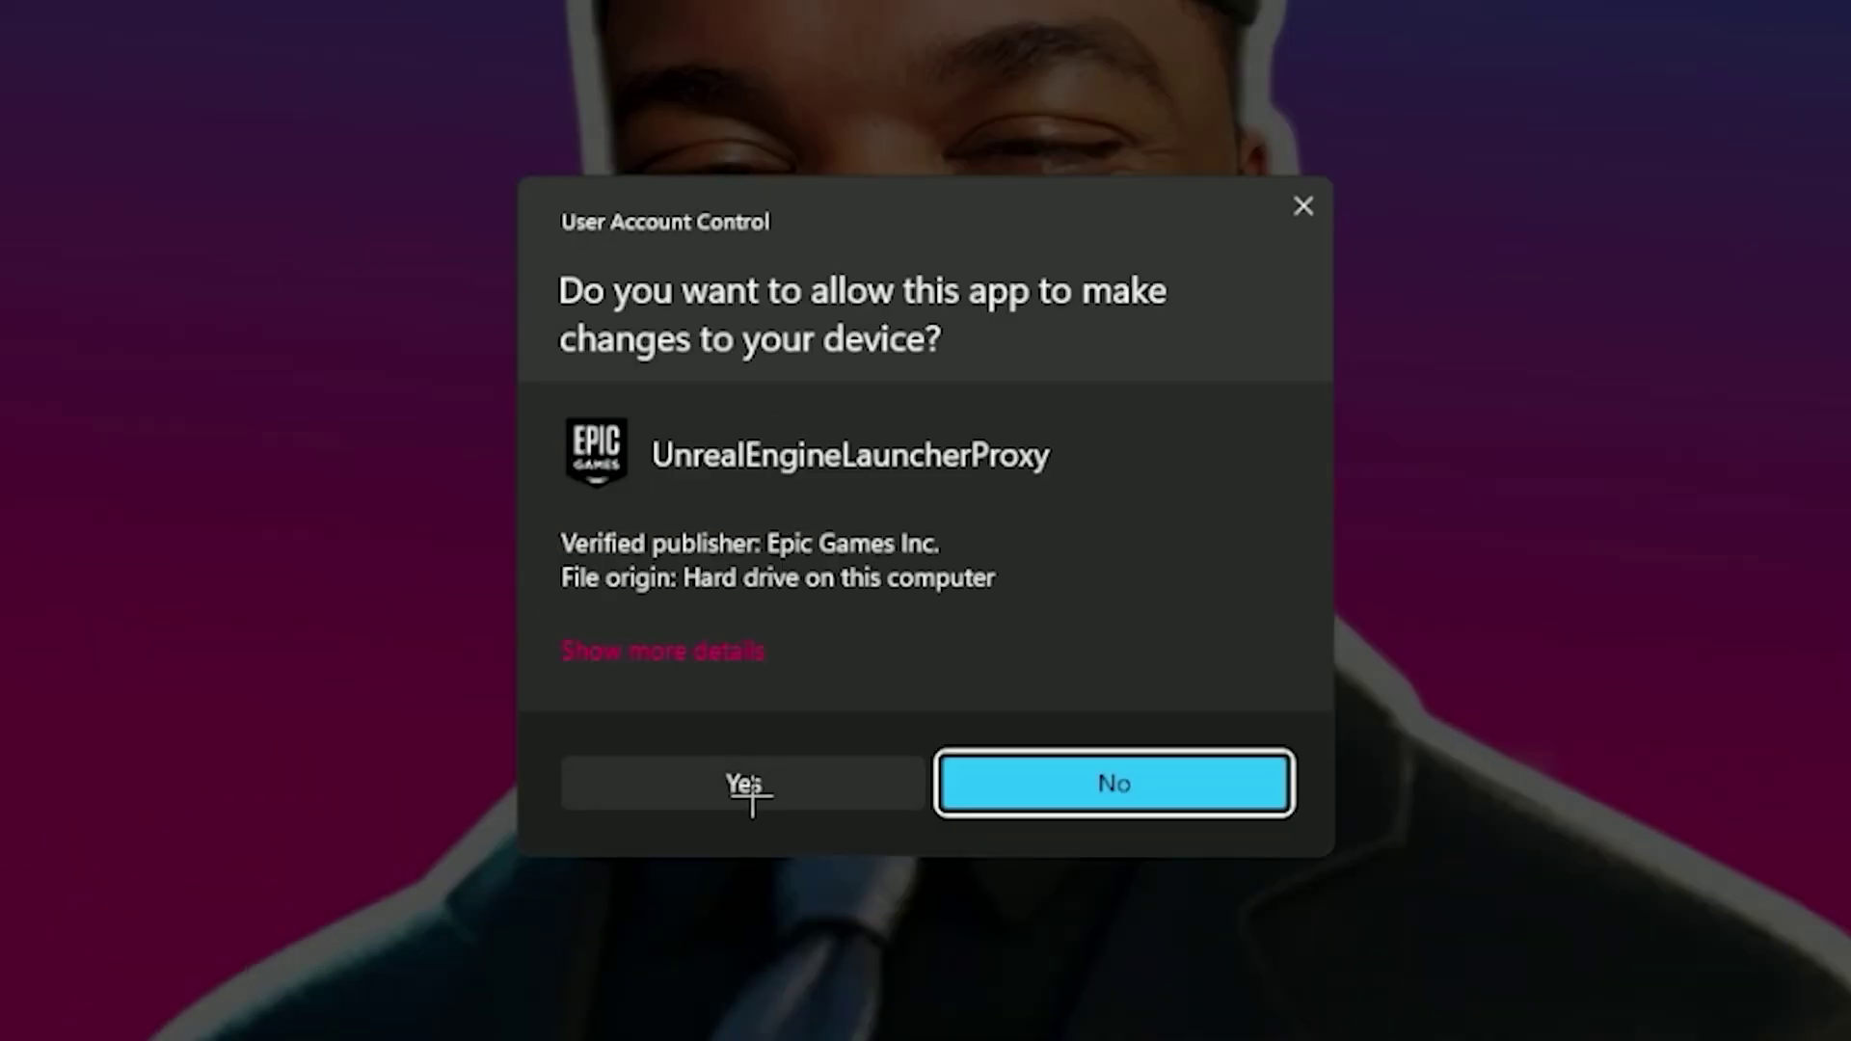
left_click(748, 785)
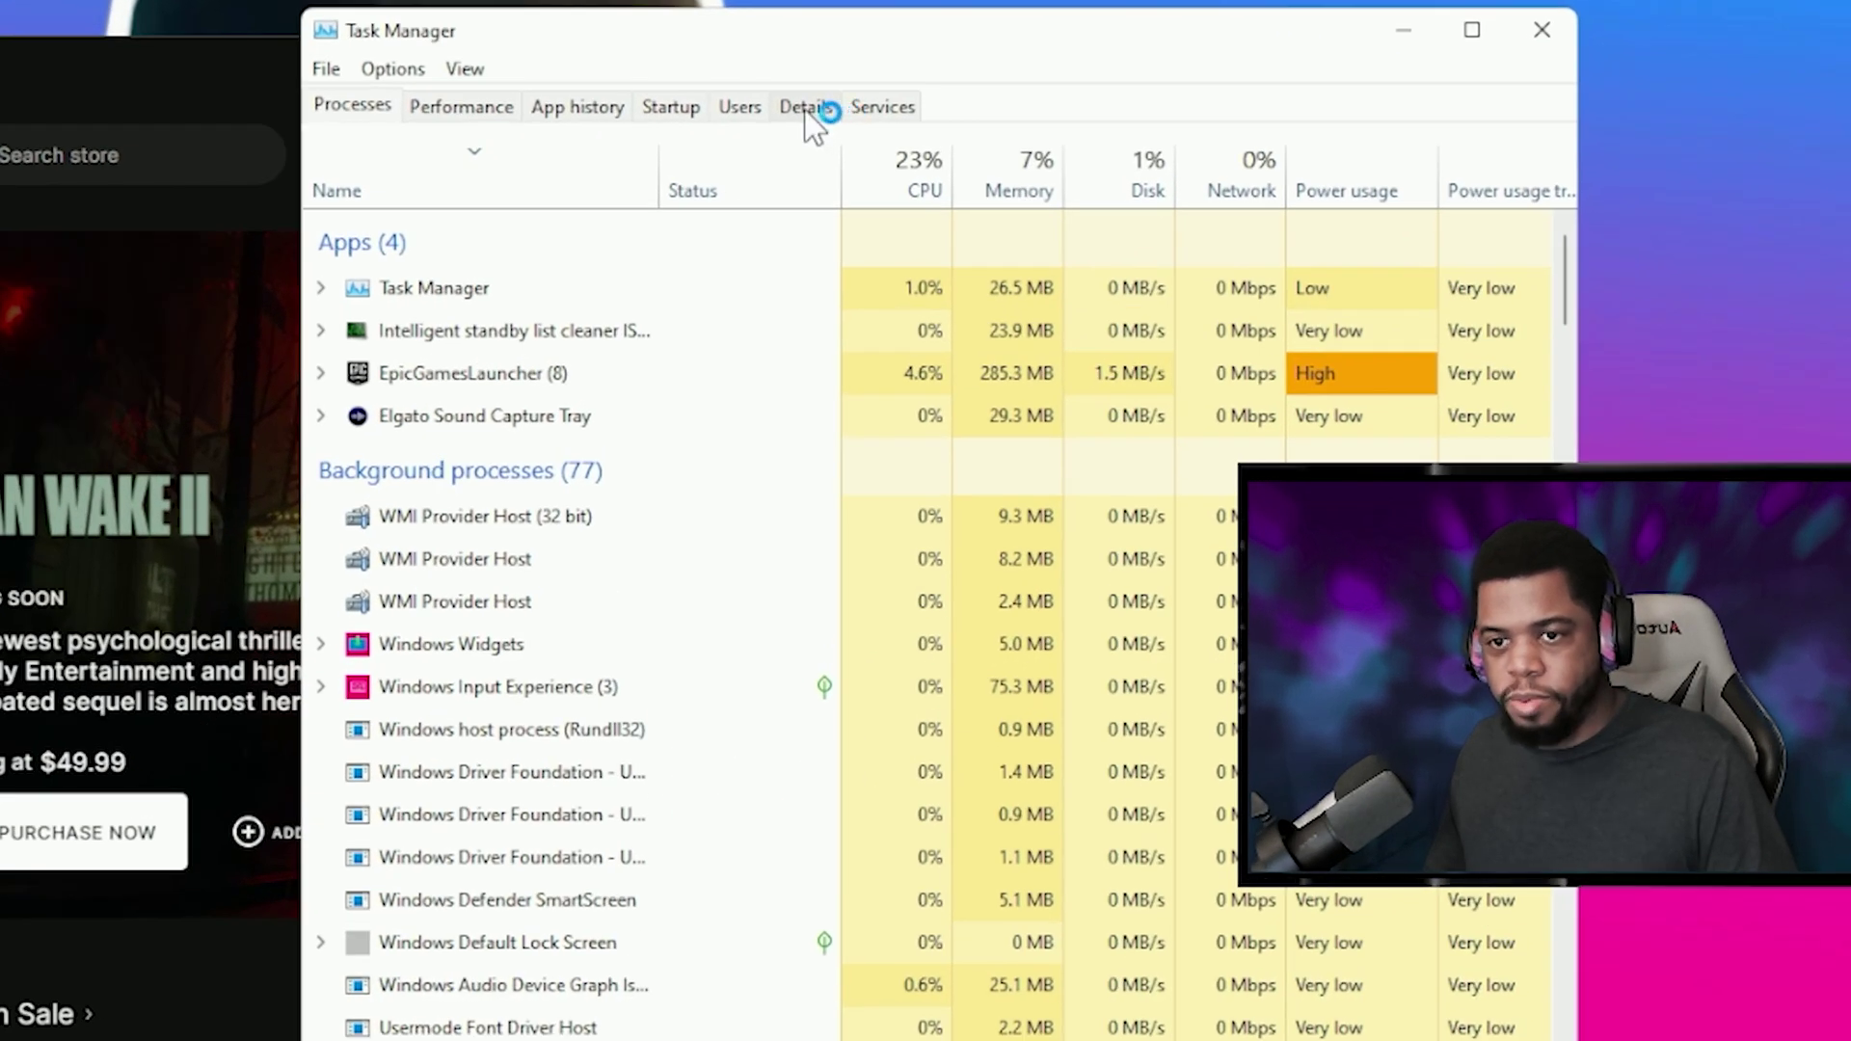
- Show Task Manager's Details list with the Fortnite processes and enable Always on top
left_click(804, 108)
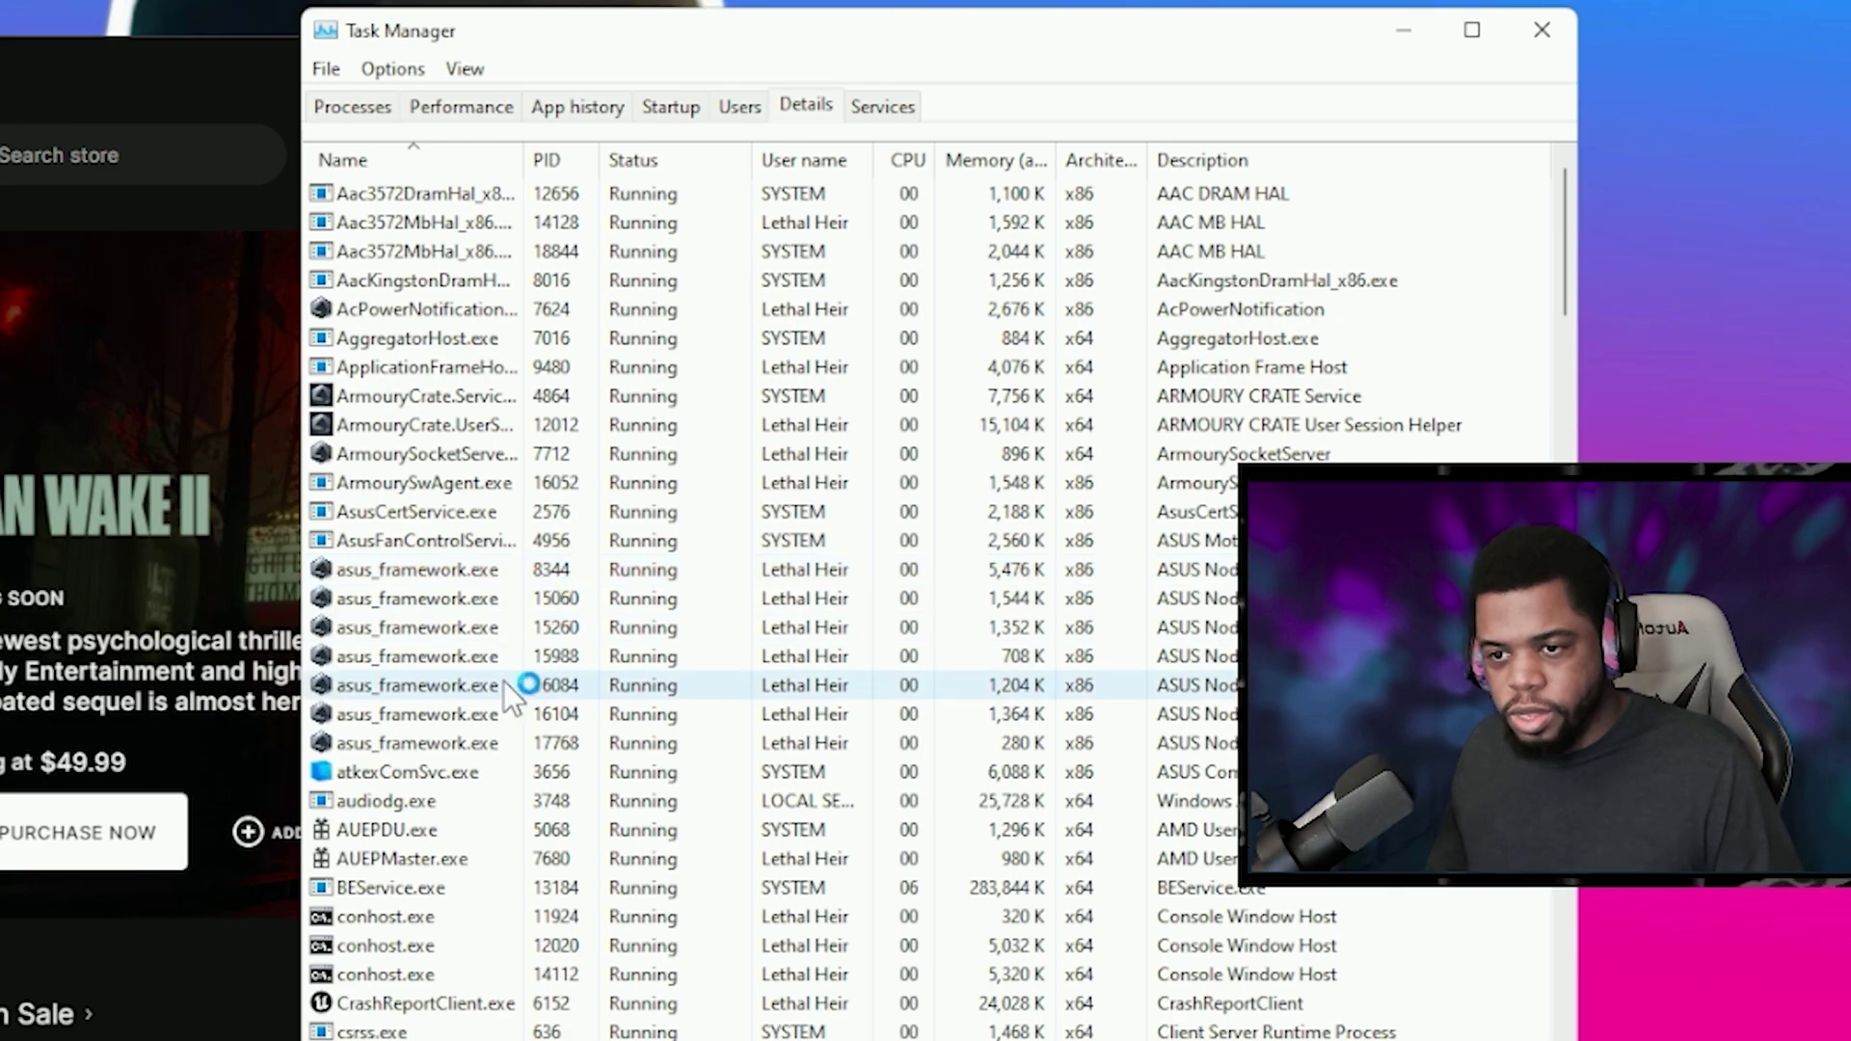
scroll(455, 506, "down", 14)
scroll(436, 523, "up", 2)
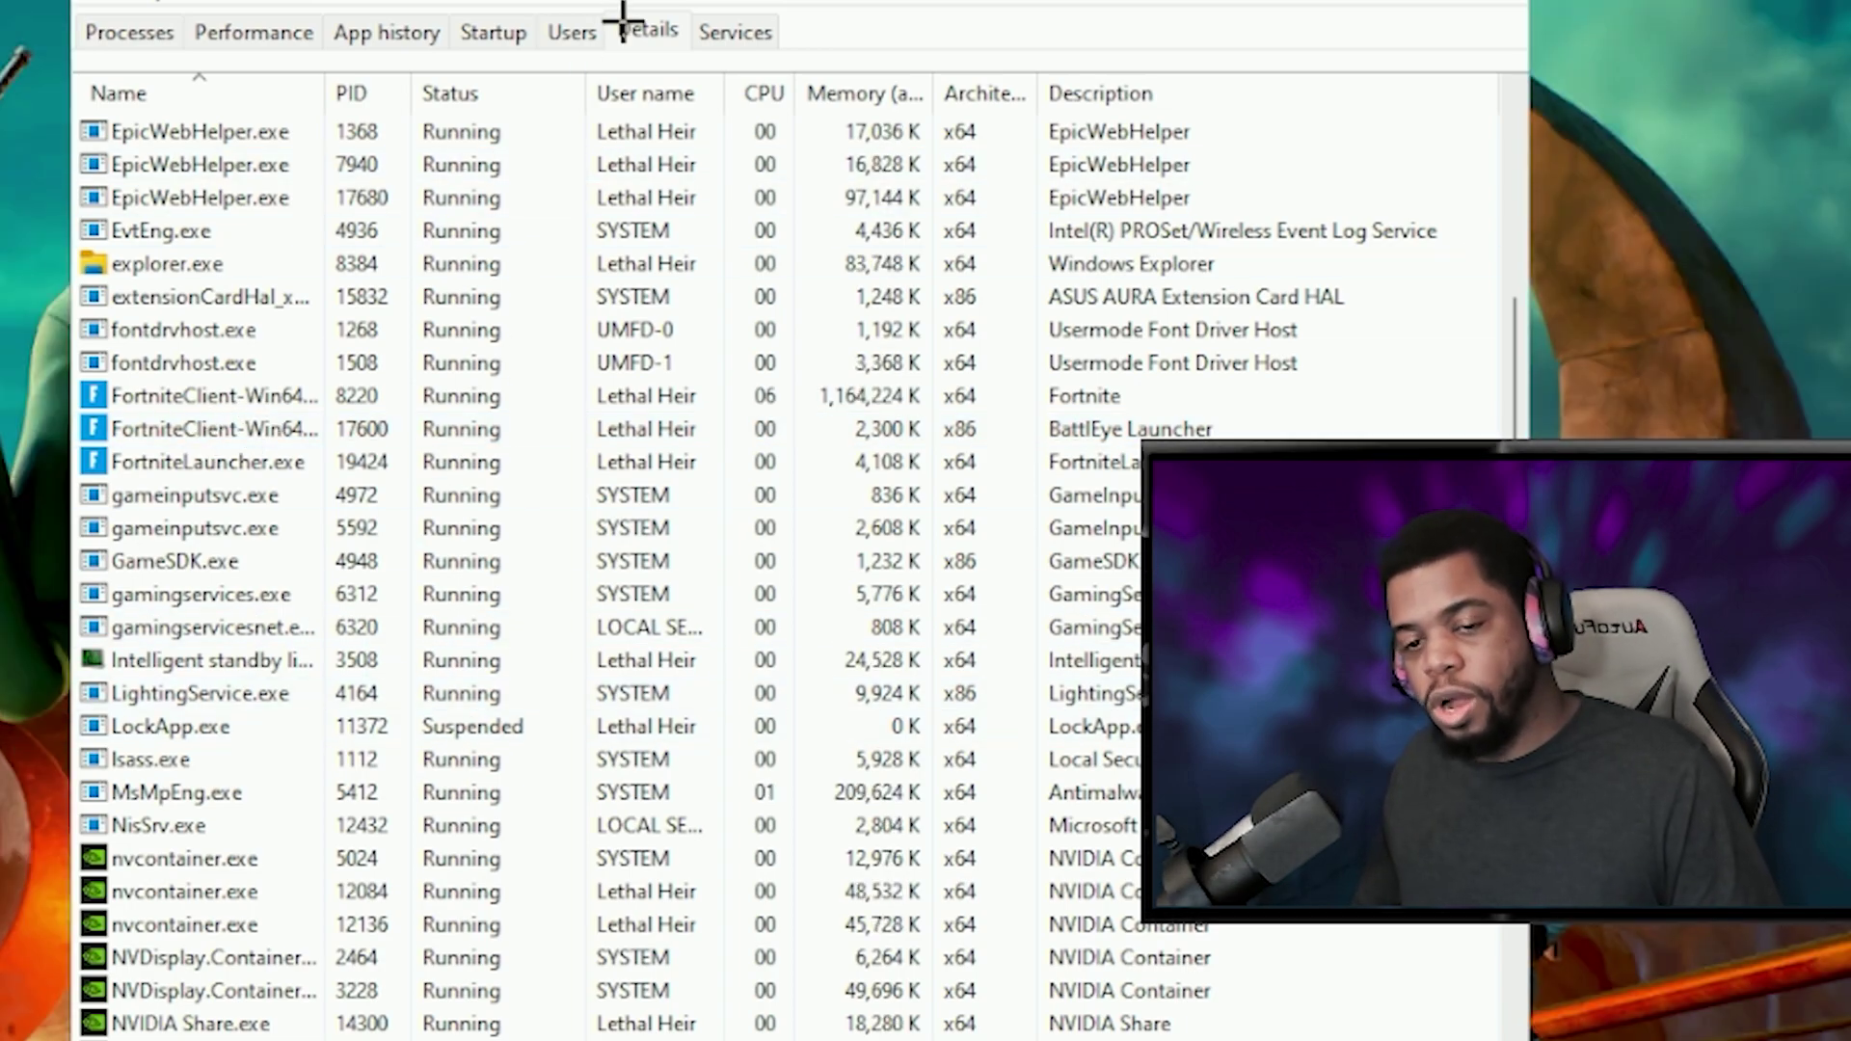
scroll(801, 338, "up", 1)
scroll(801, 338, "down", 1)
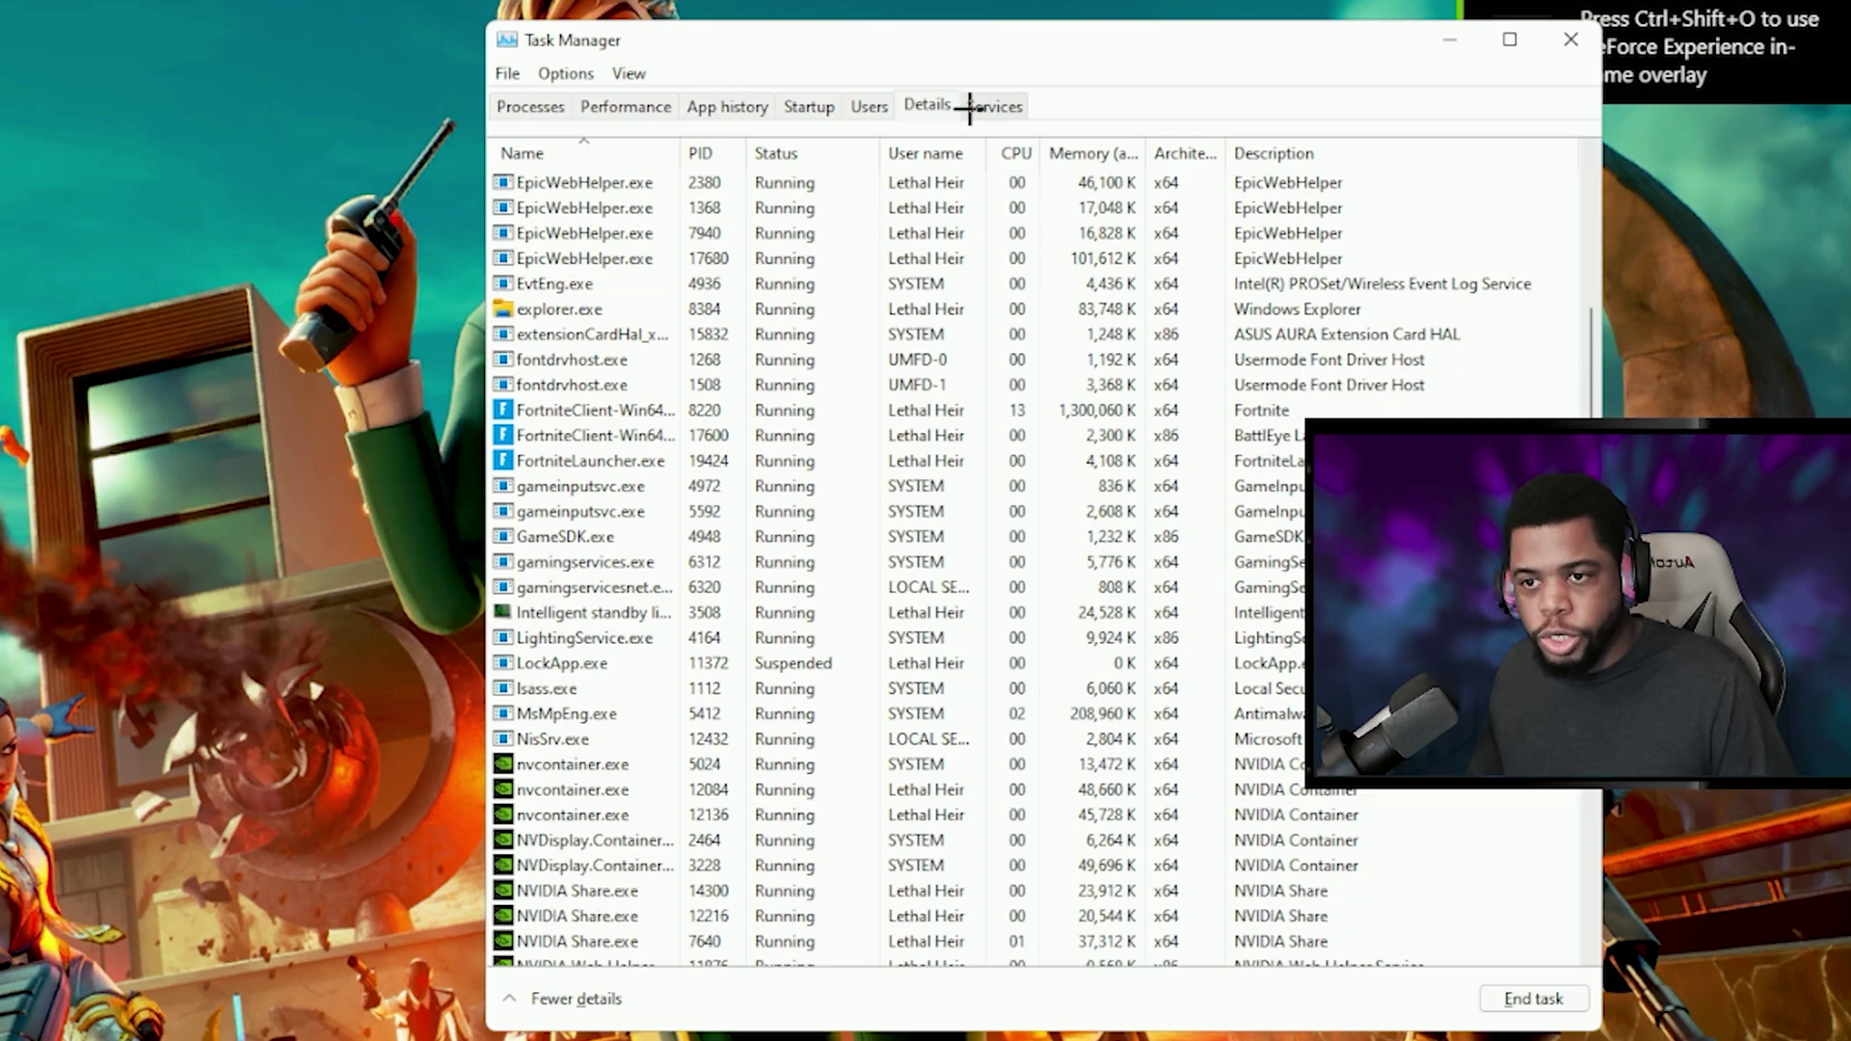
left_click(559, 73)
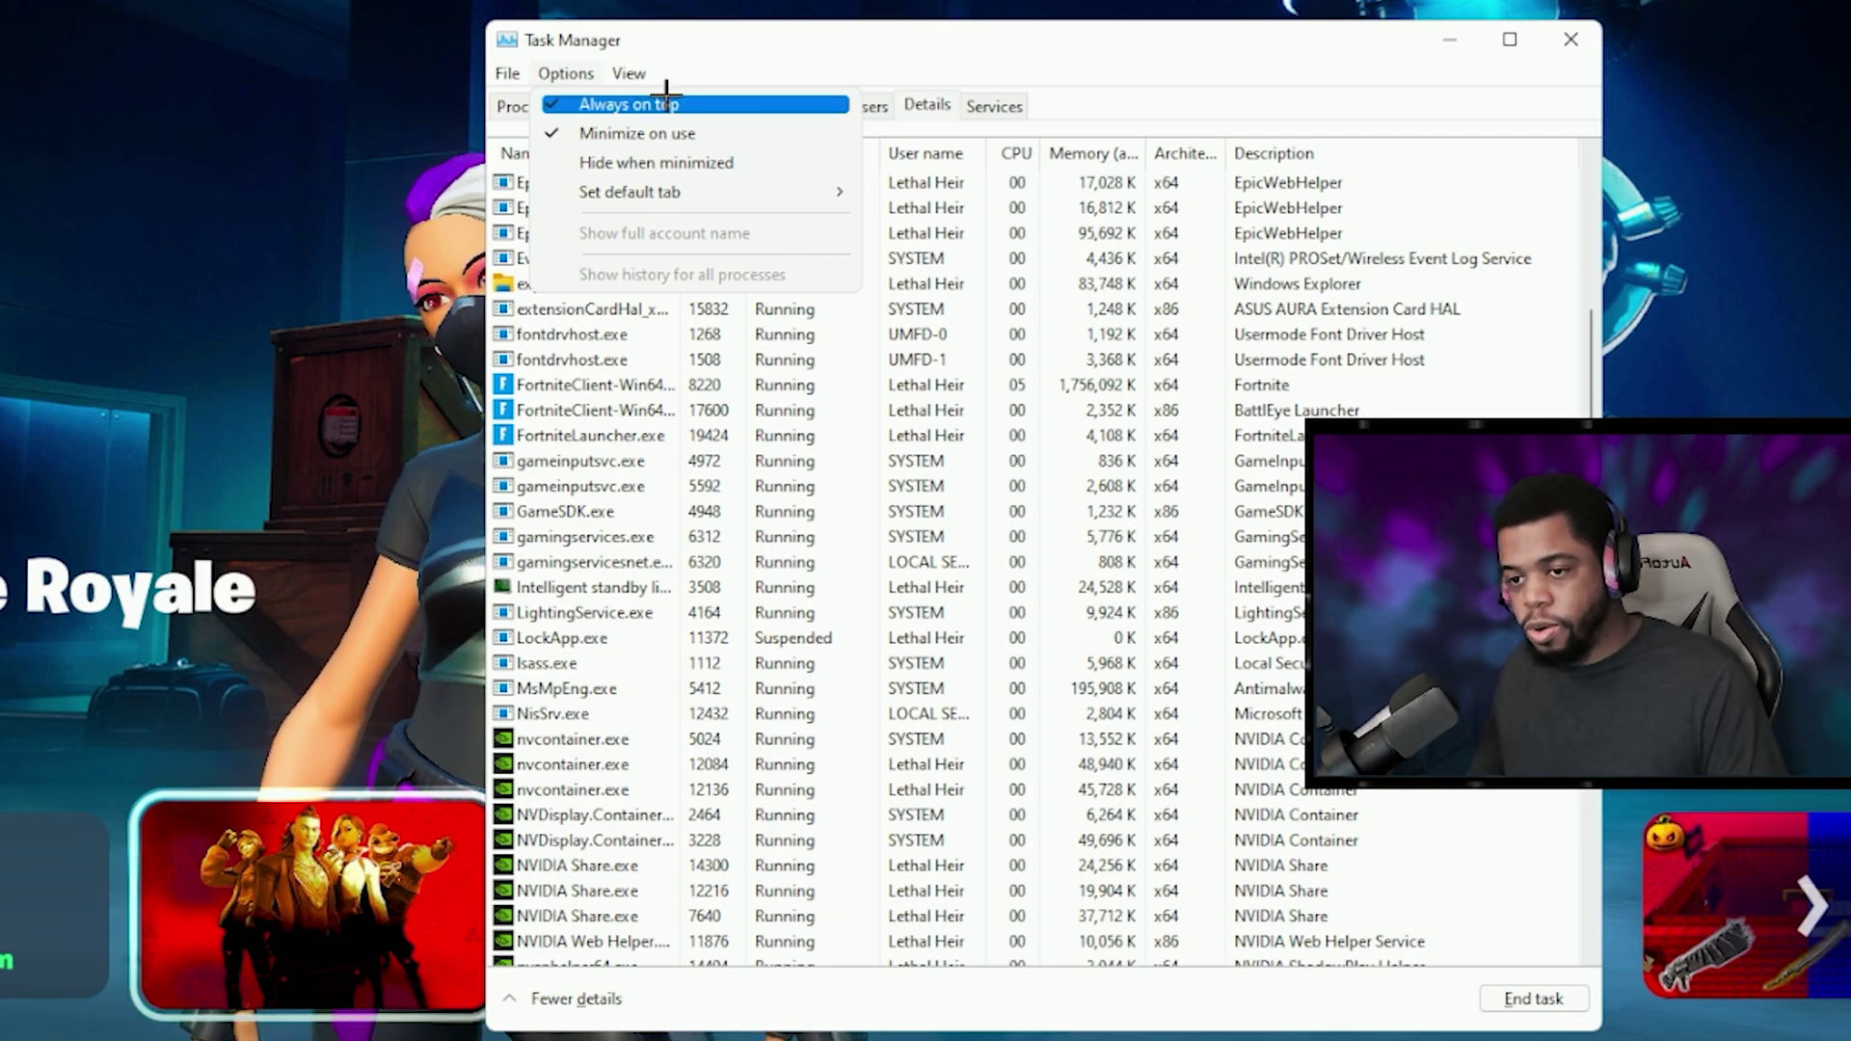
right_click(636, 385)
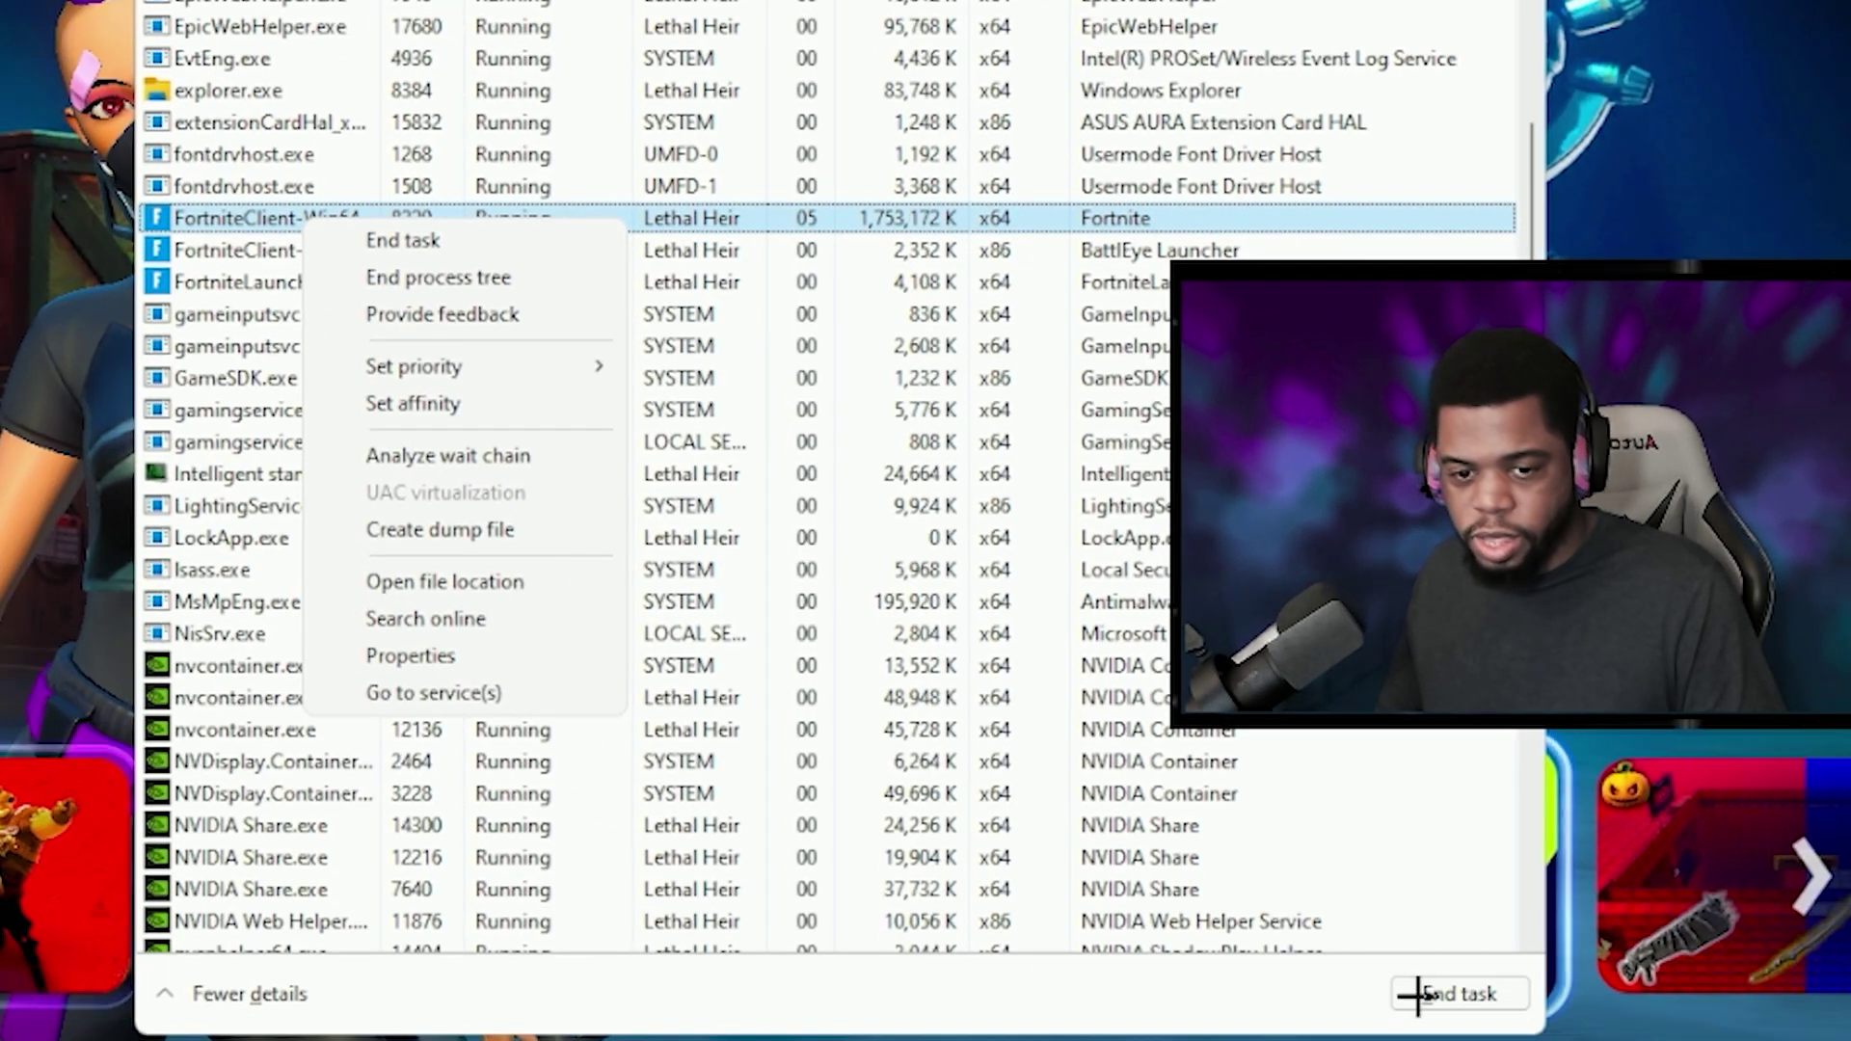
- Raise FortniteLauncher.exe to High priority in Task Manager
key("Escape")
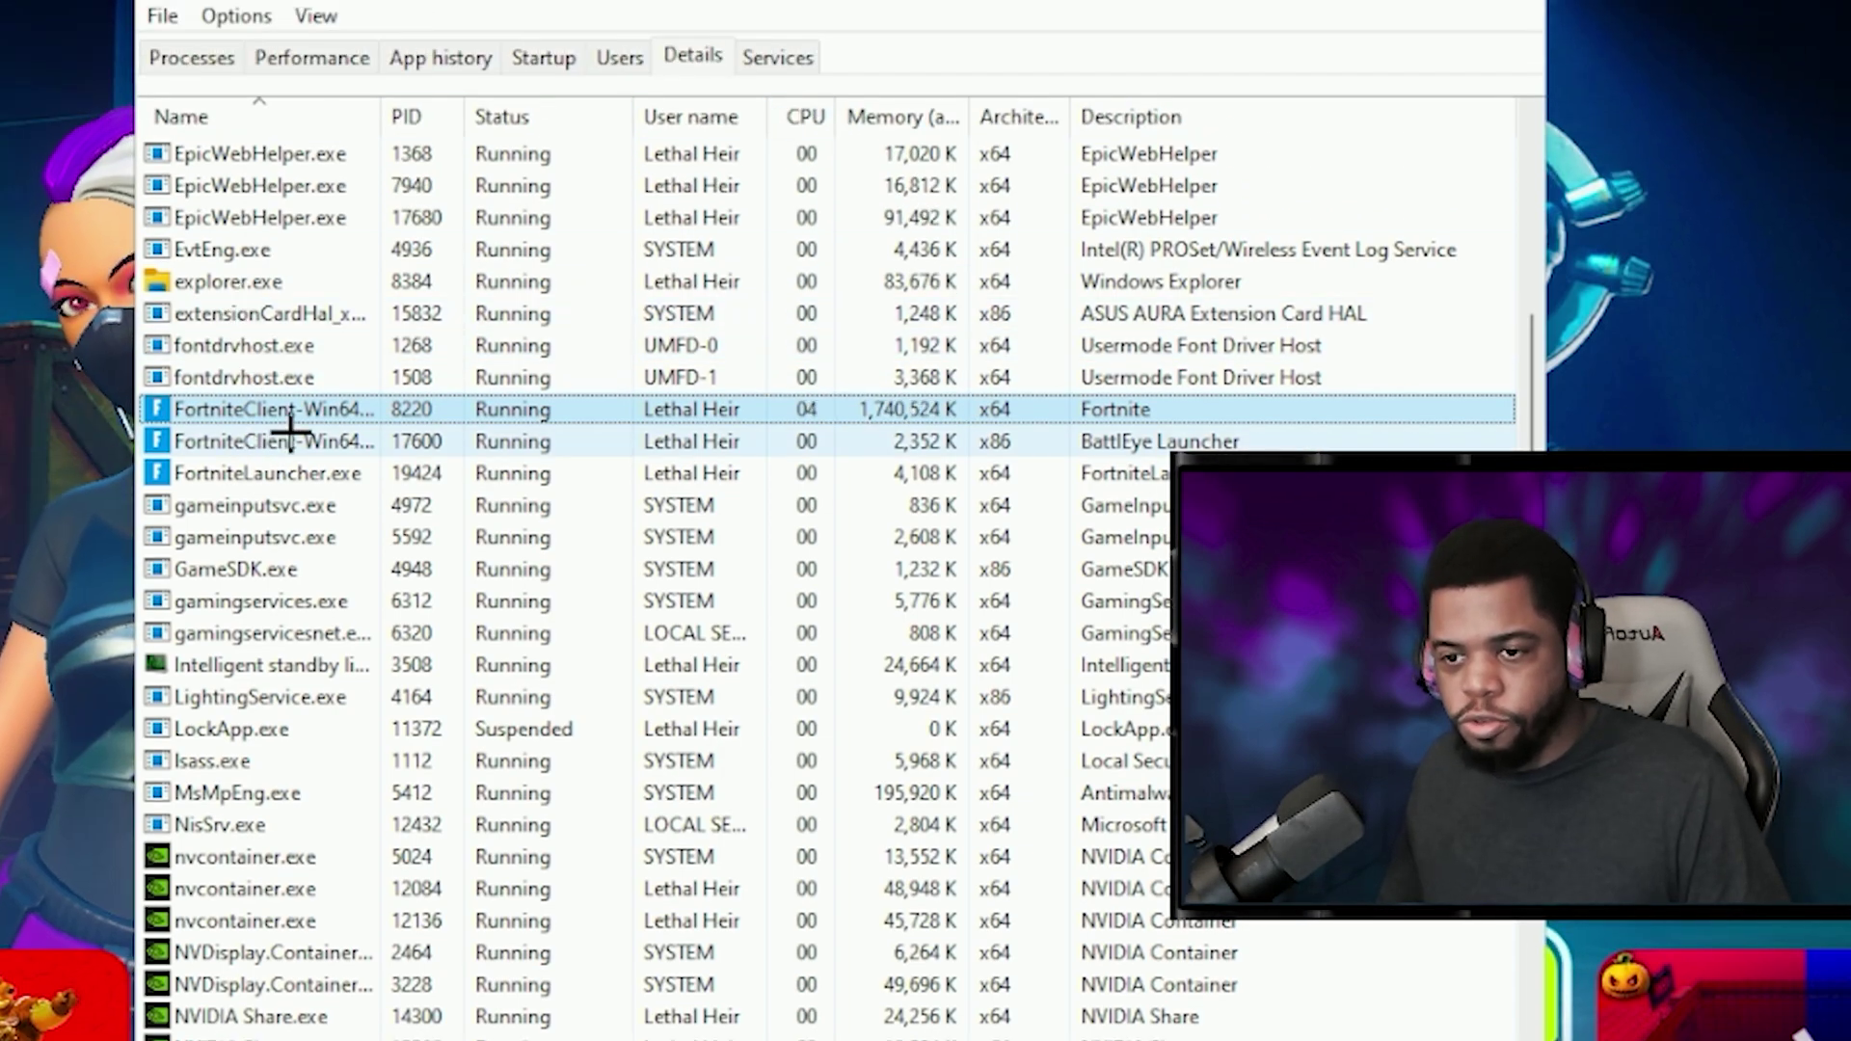
right_click(270, 482)
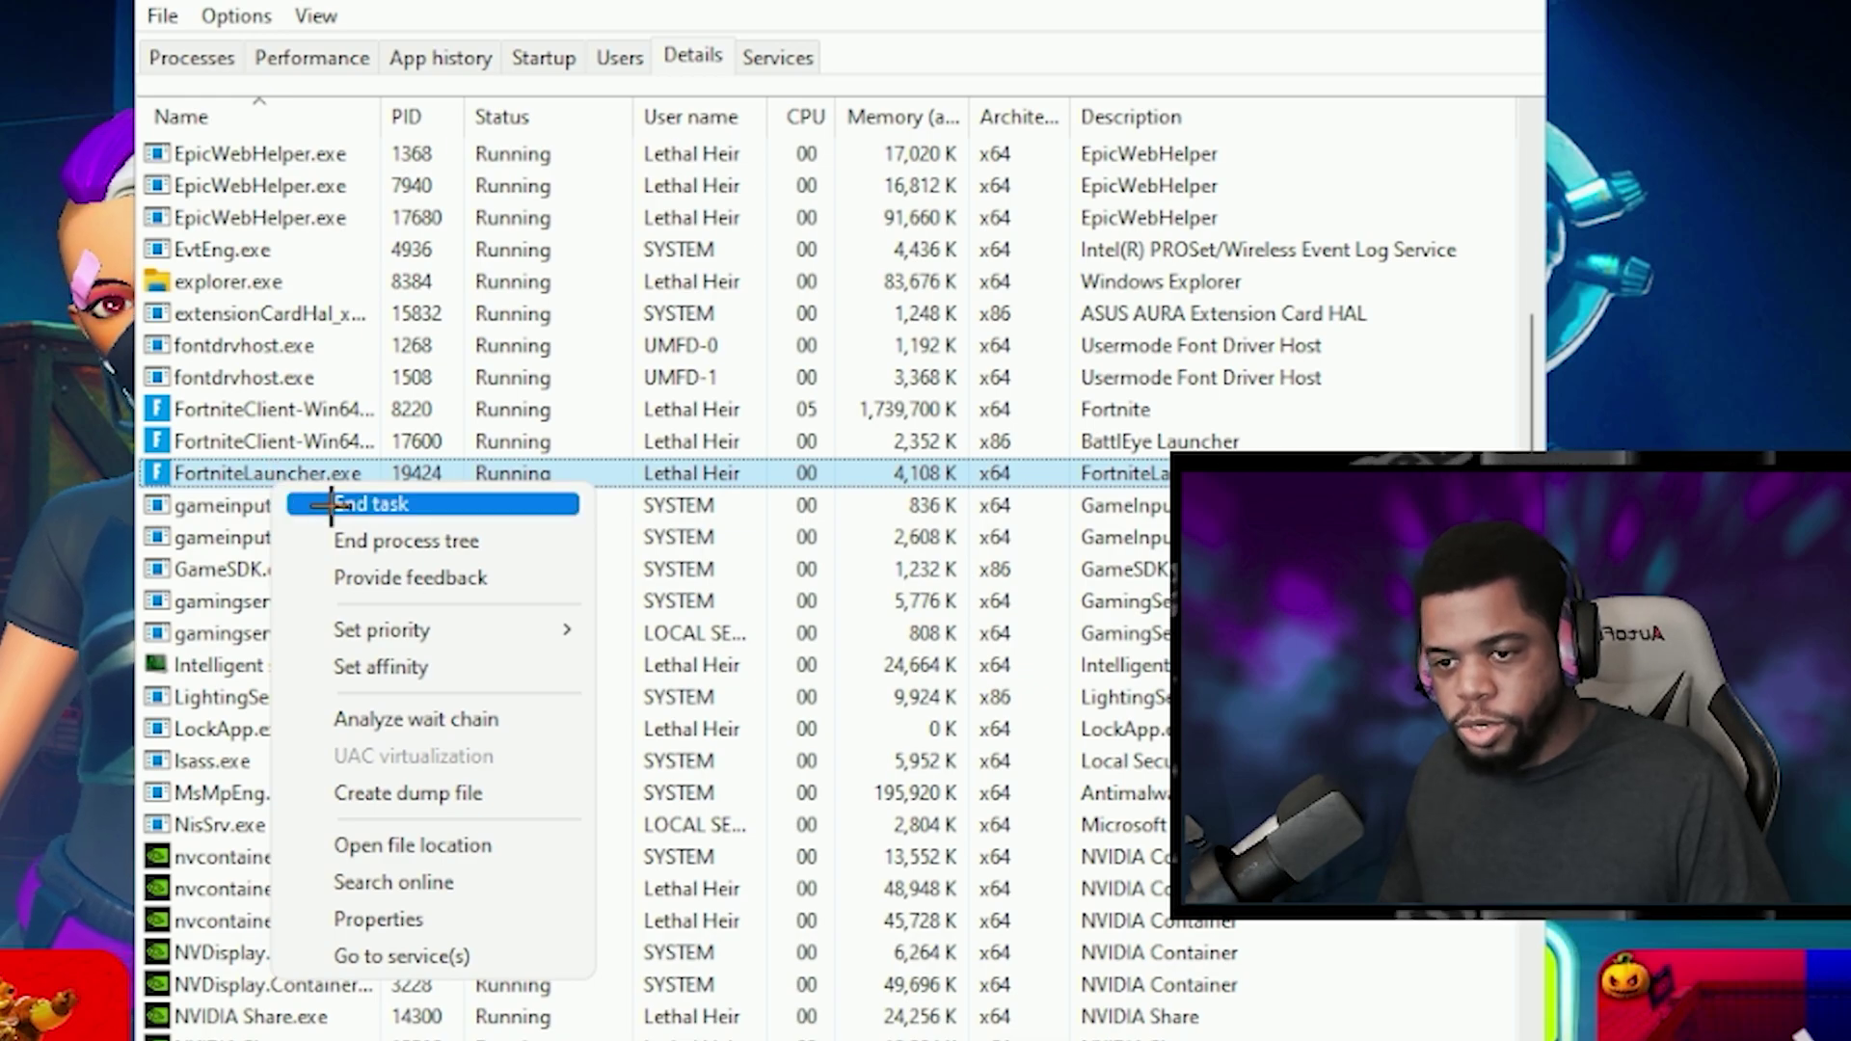
mouse_move(434, 638)
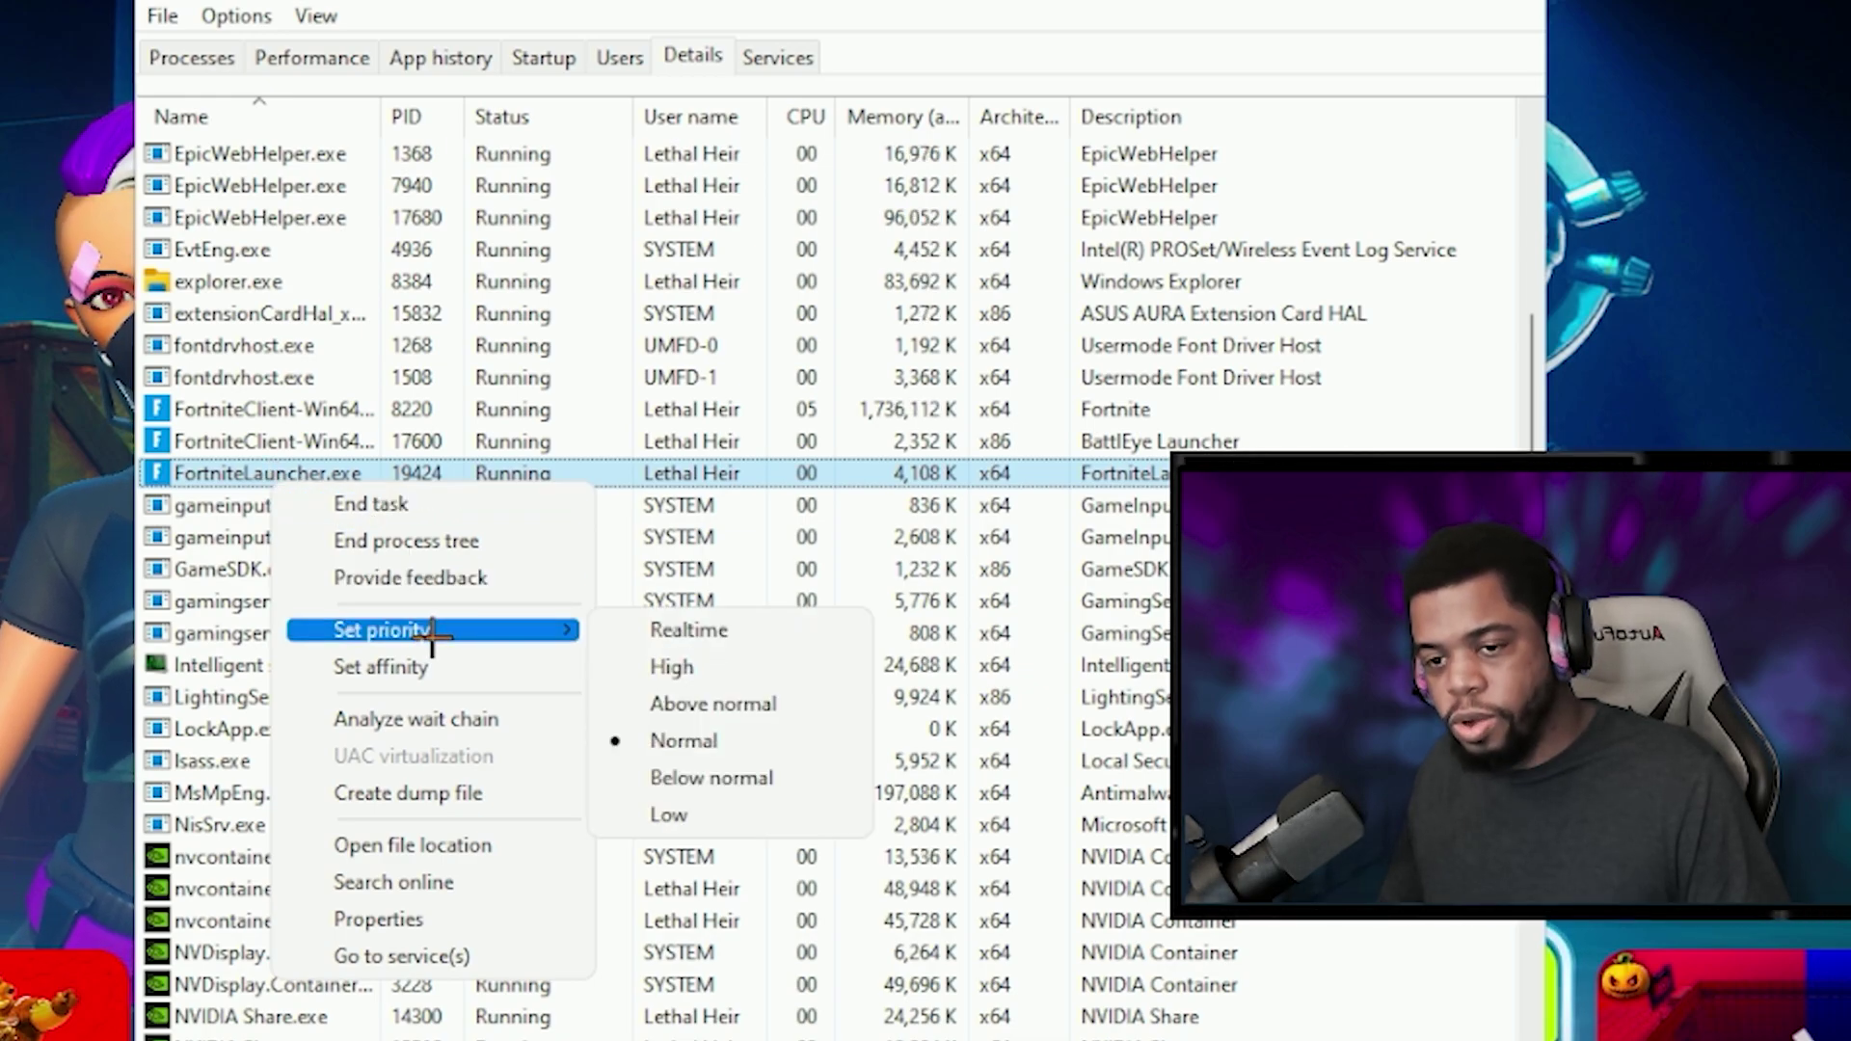
left_click(696, 665)
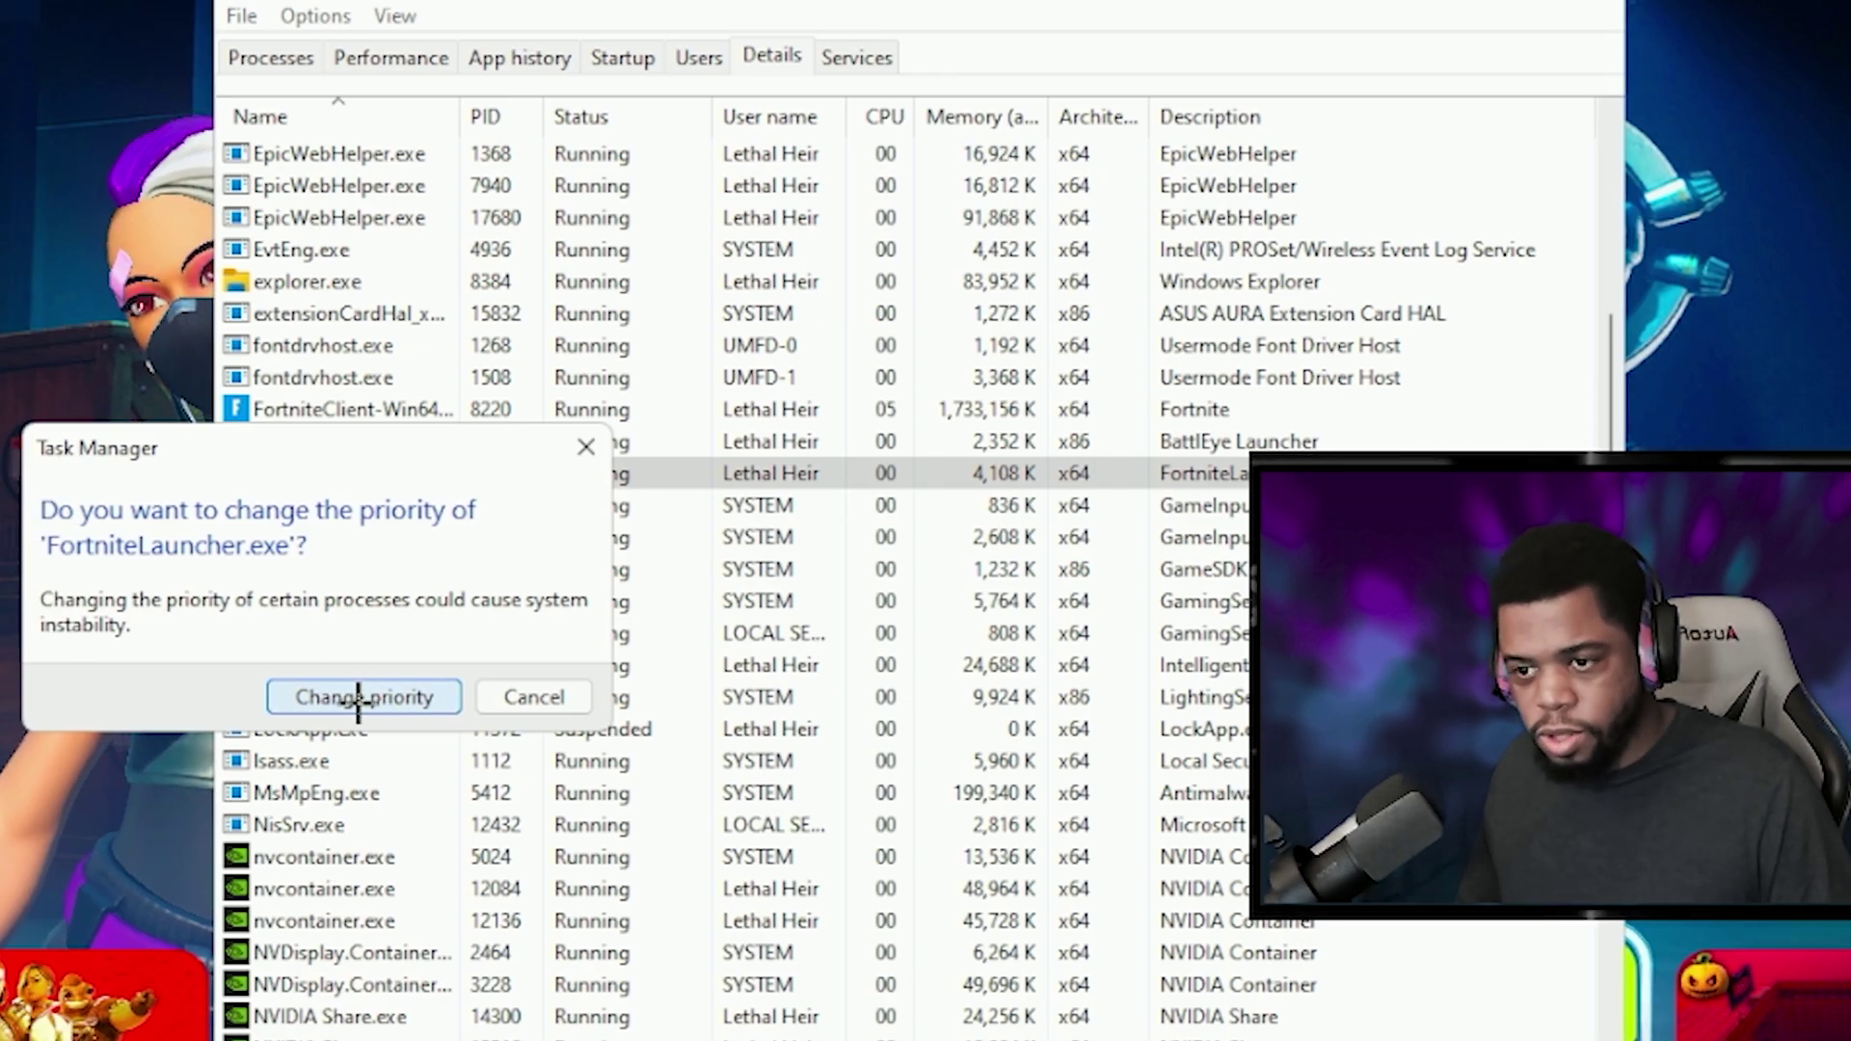
left_click(380, 696)
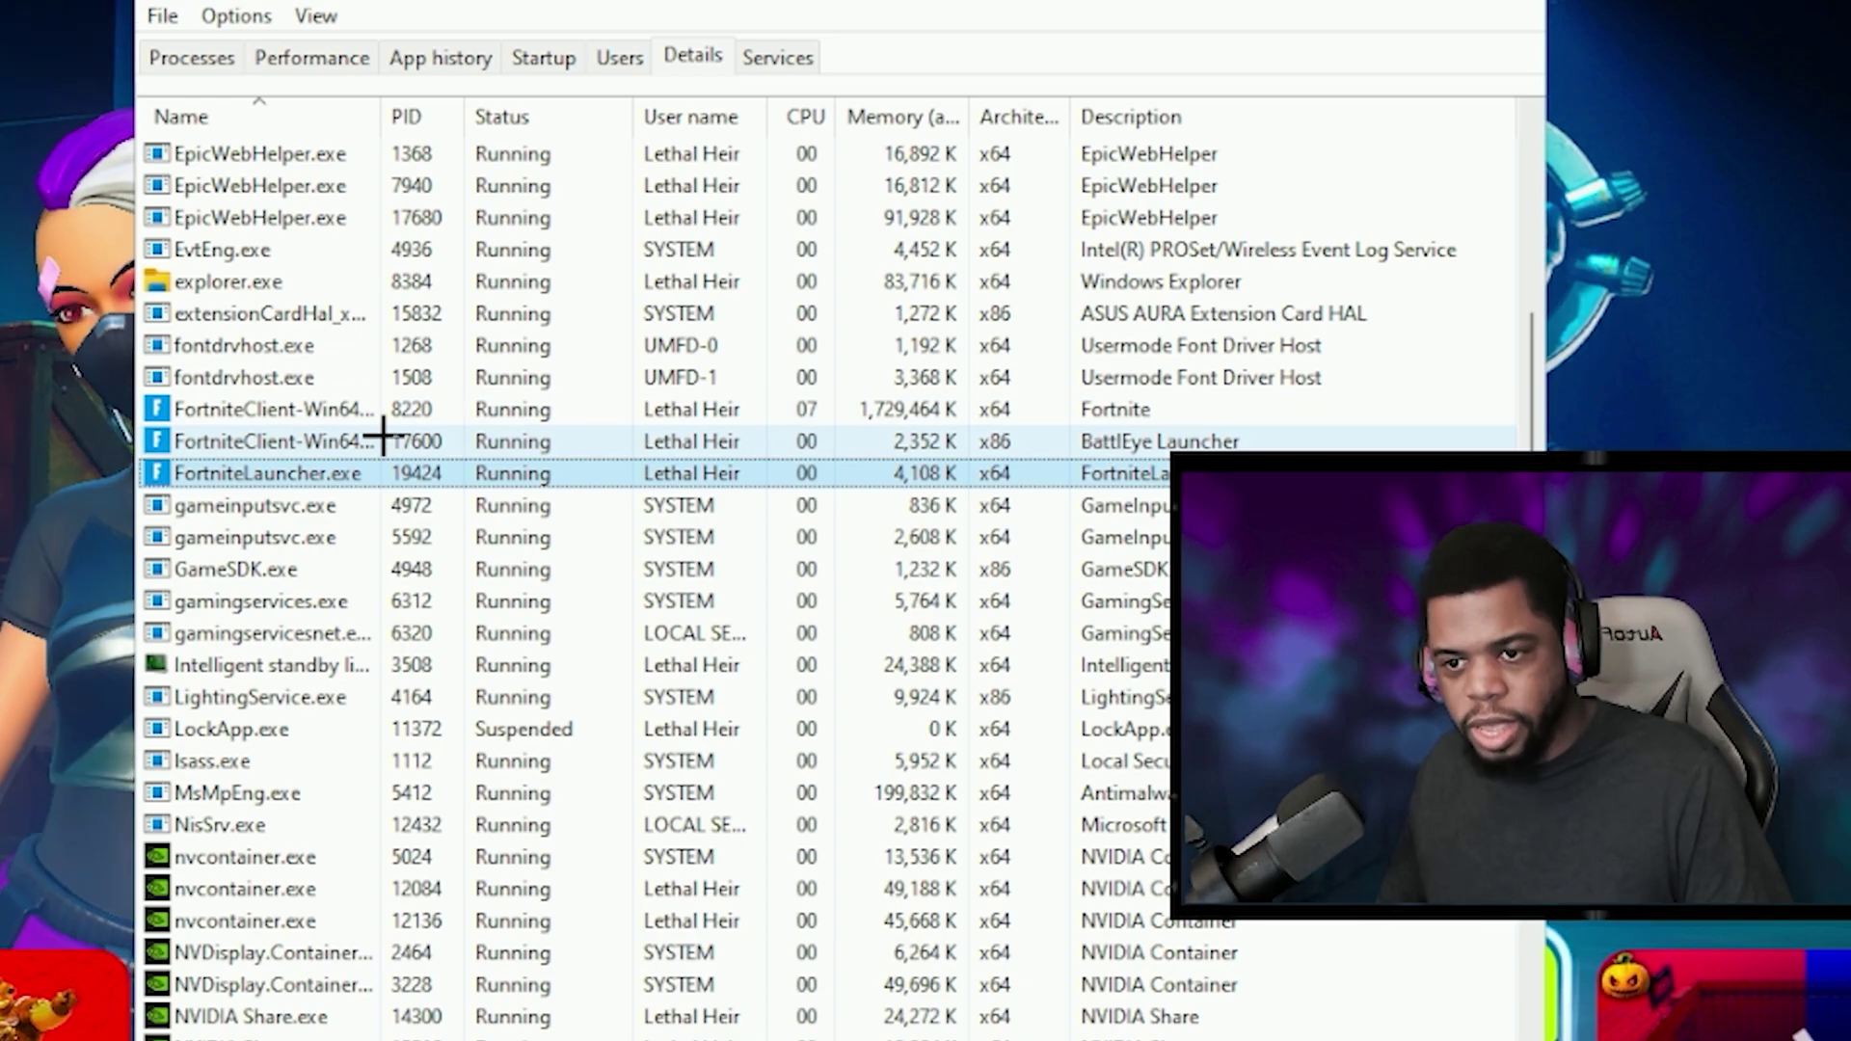
- Remove CPU 0 from the BattlEye FortniteClient process's processor affinity
right_click(263, 443)
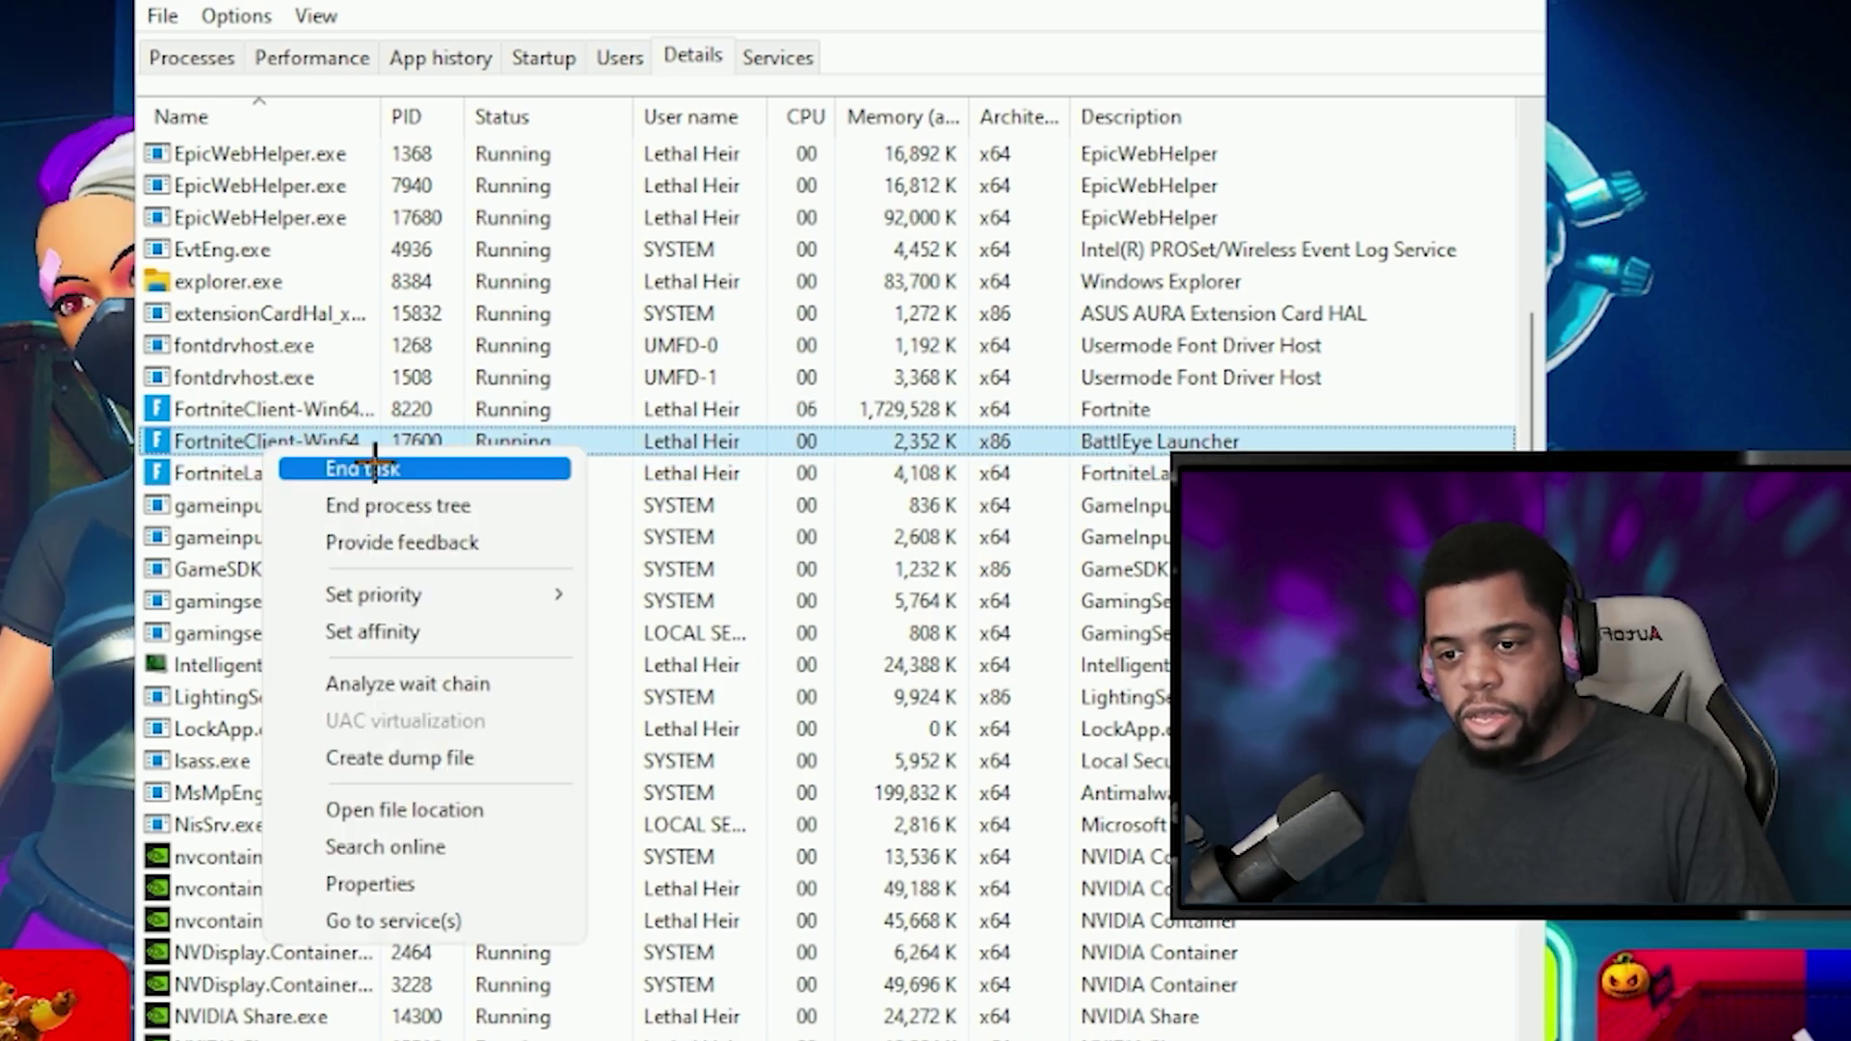
left_click(403, 629)
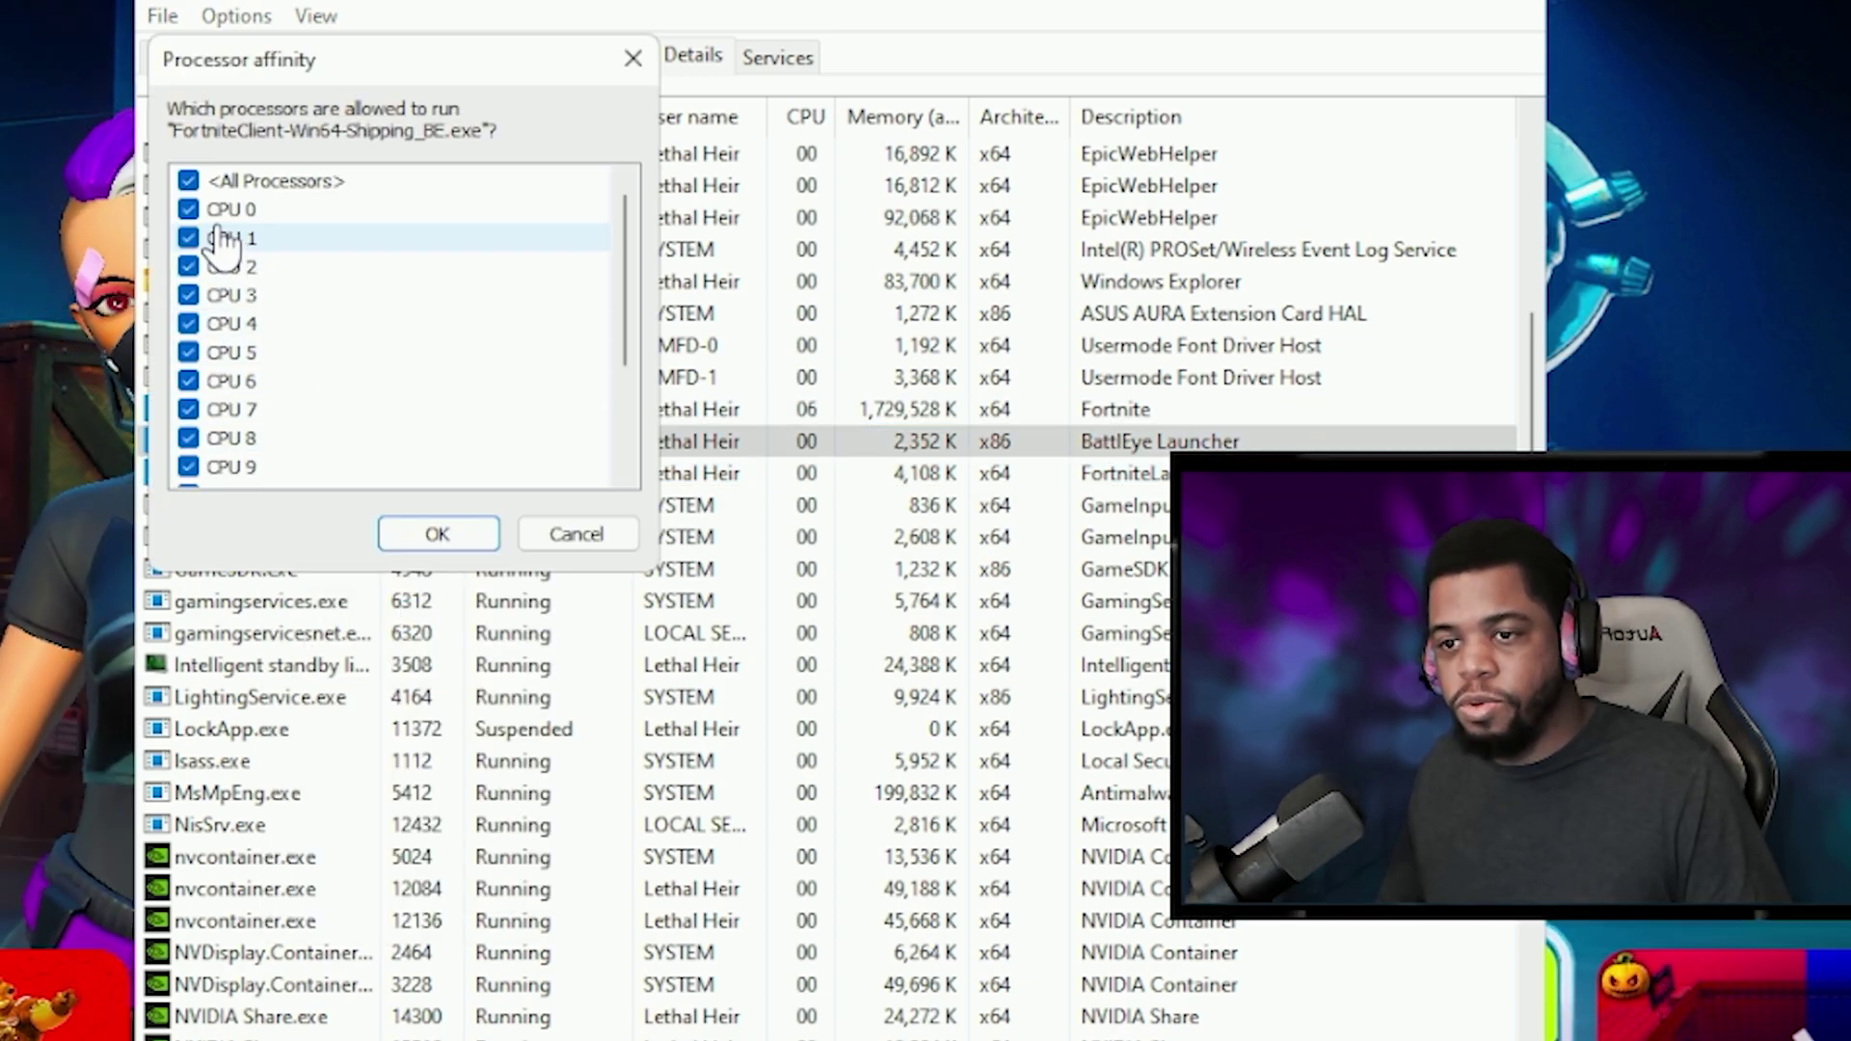
left_click(188, 209)
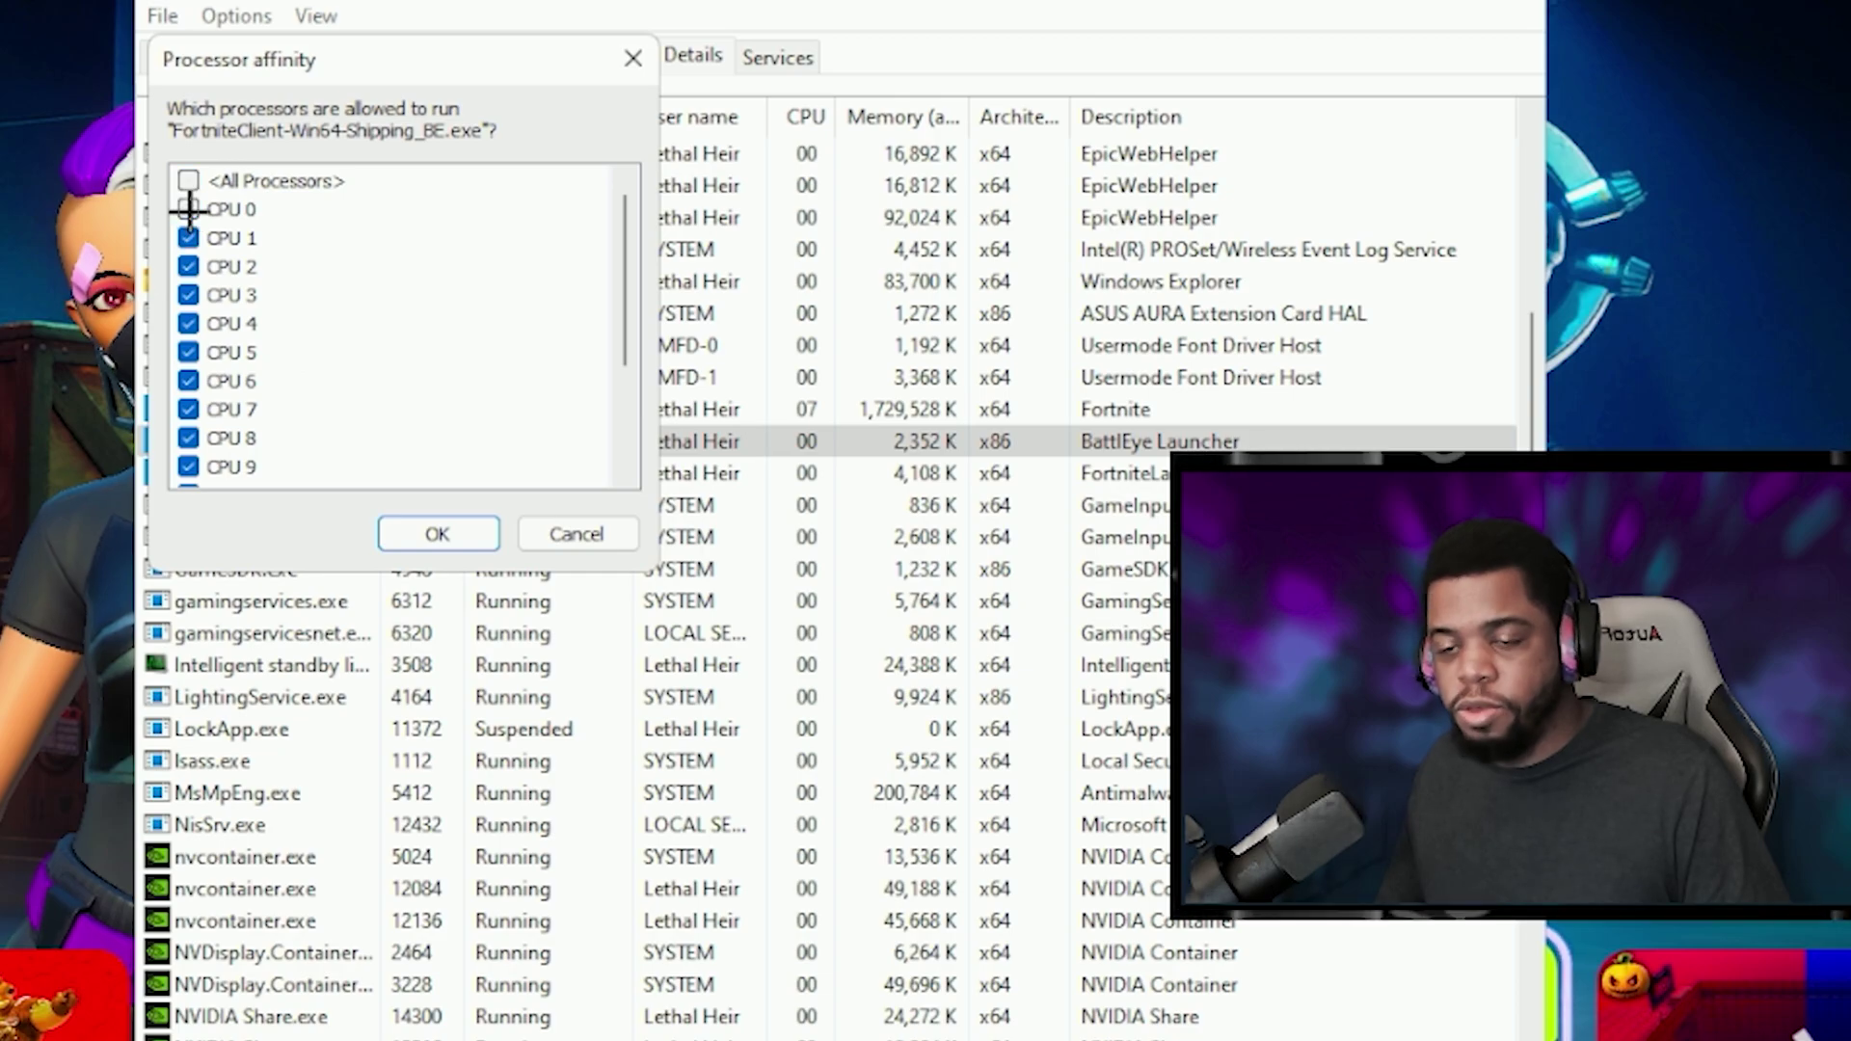
left_click(416, 532)
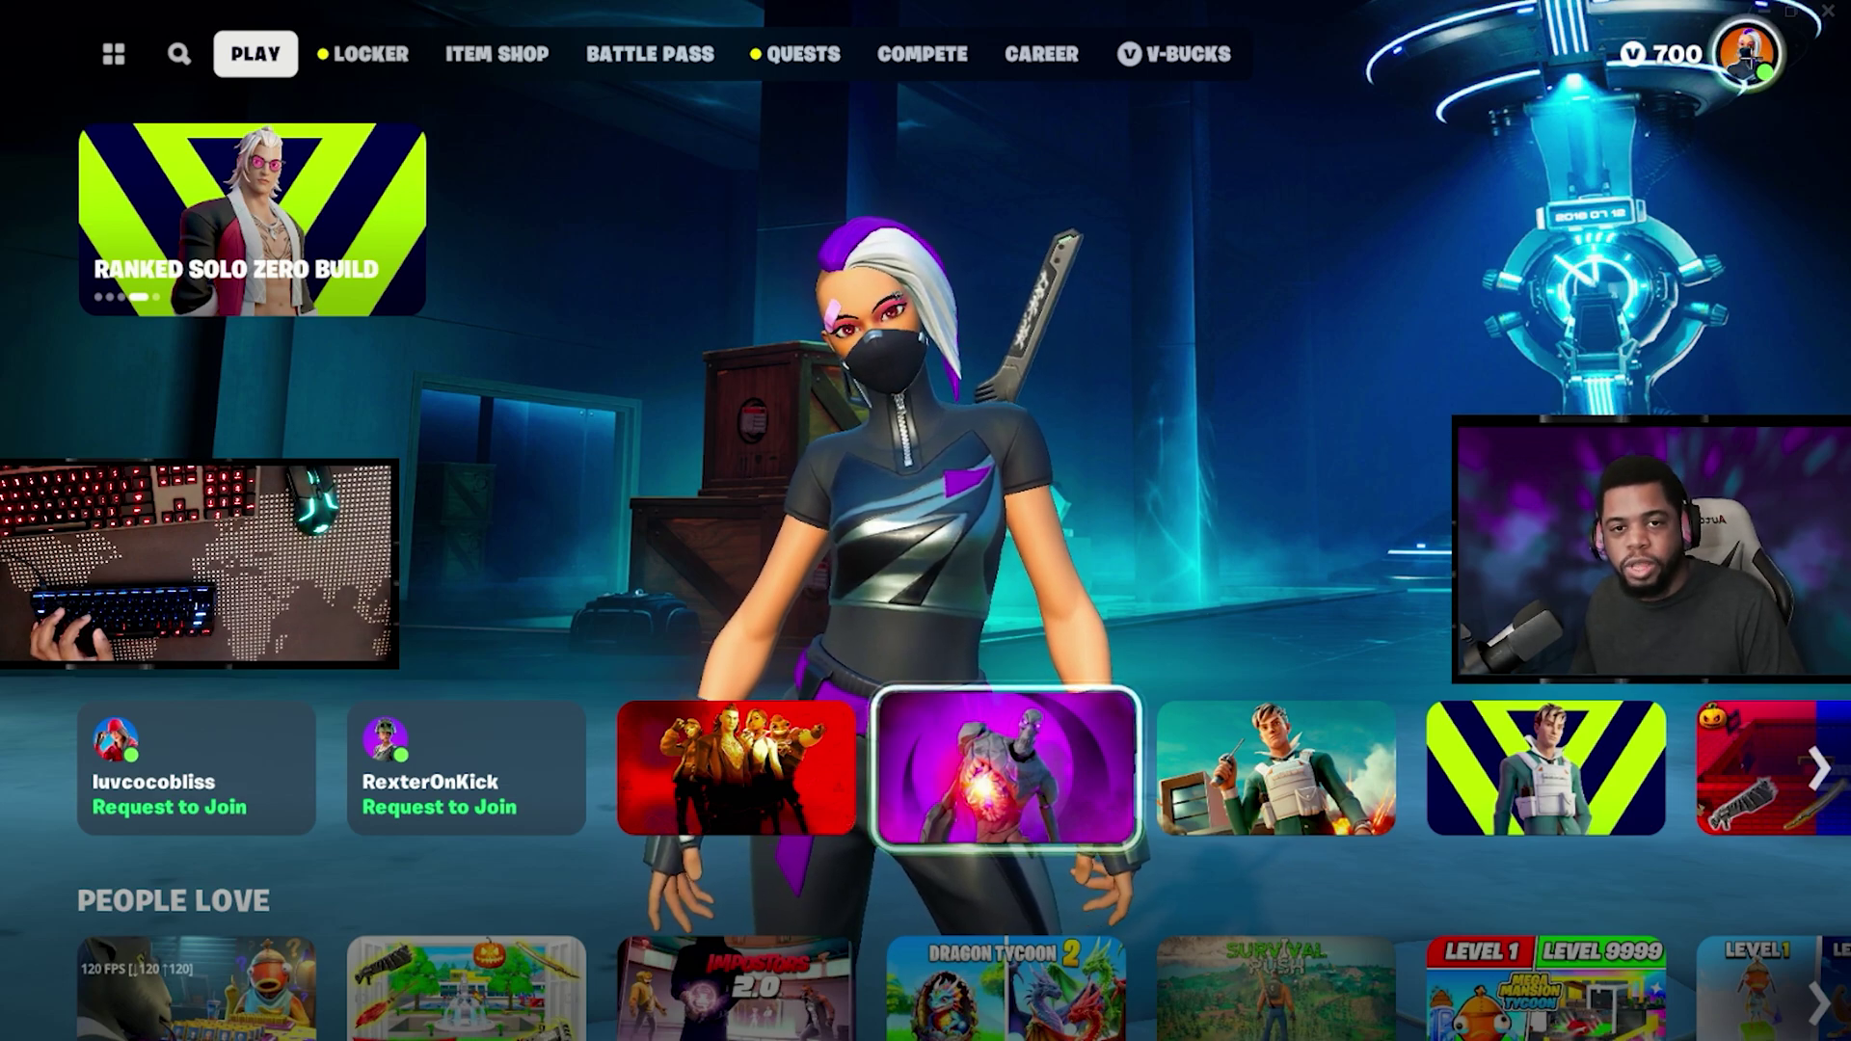
- Reach Fortnite's Video settings via the Social panel and Settings, reviewing the graphics options
left_click(1730, 58)
left_click(1271, 878)
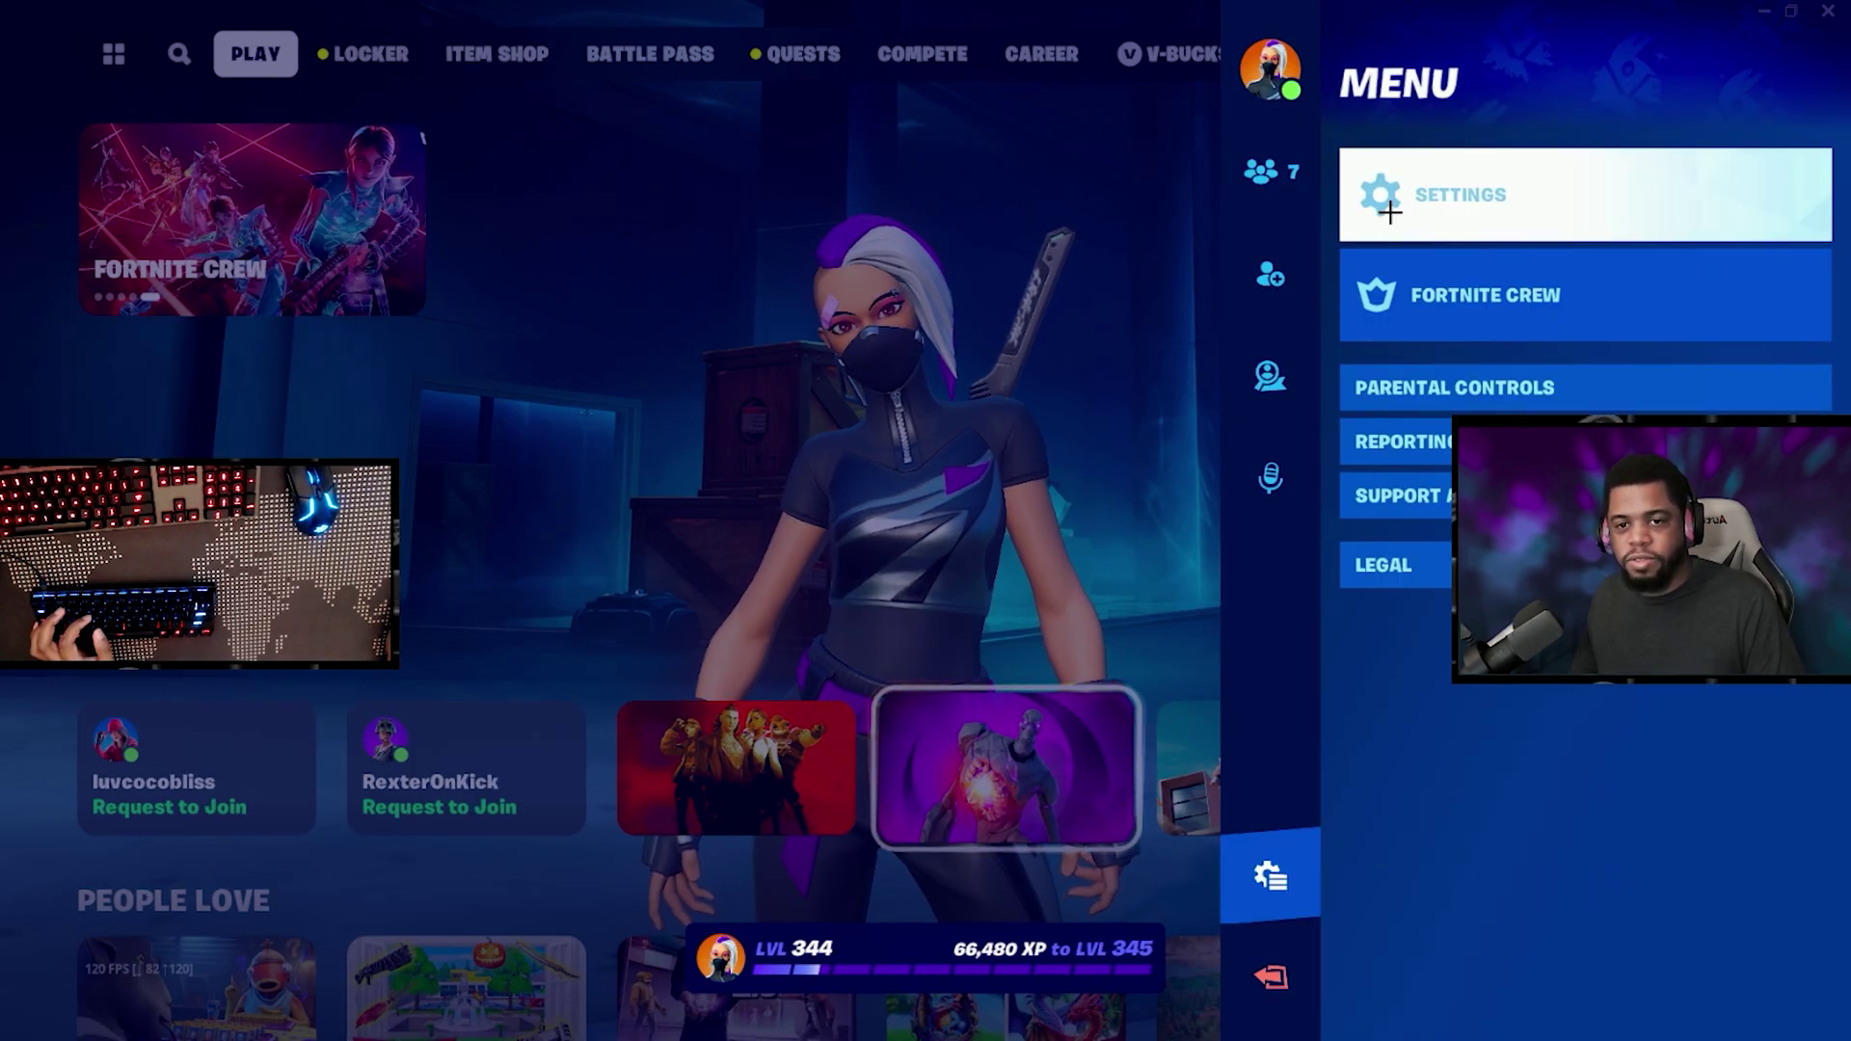
left_click(1388, 207)
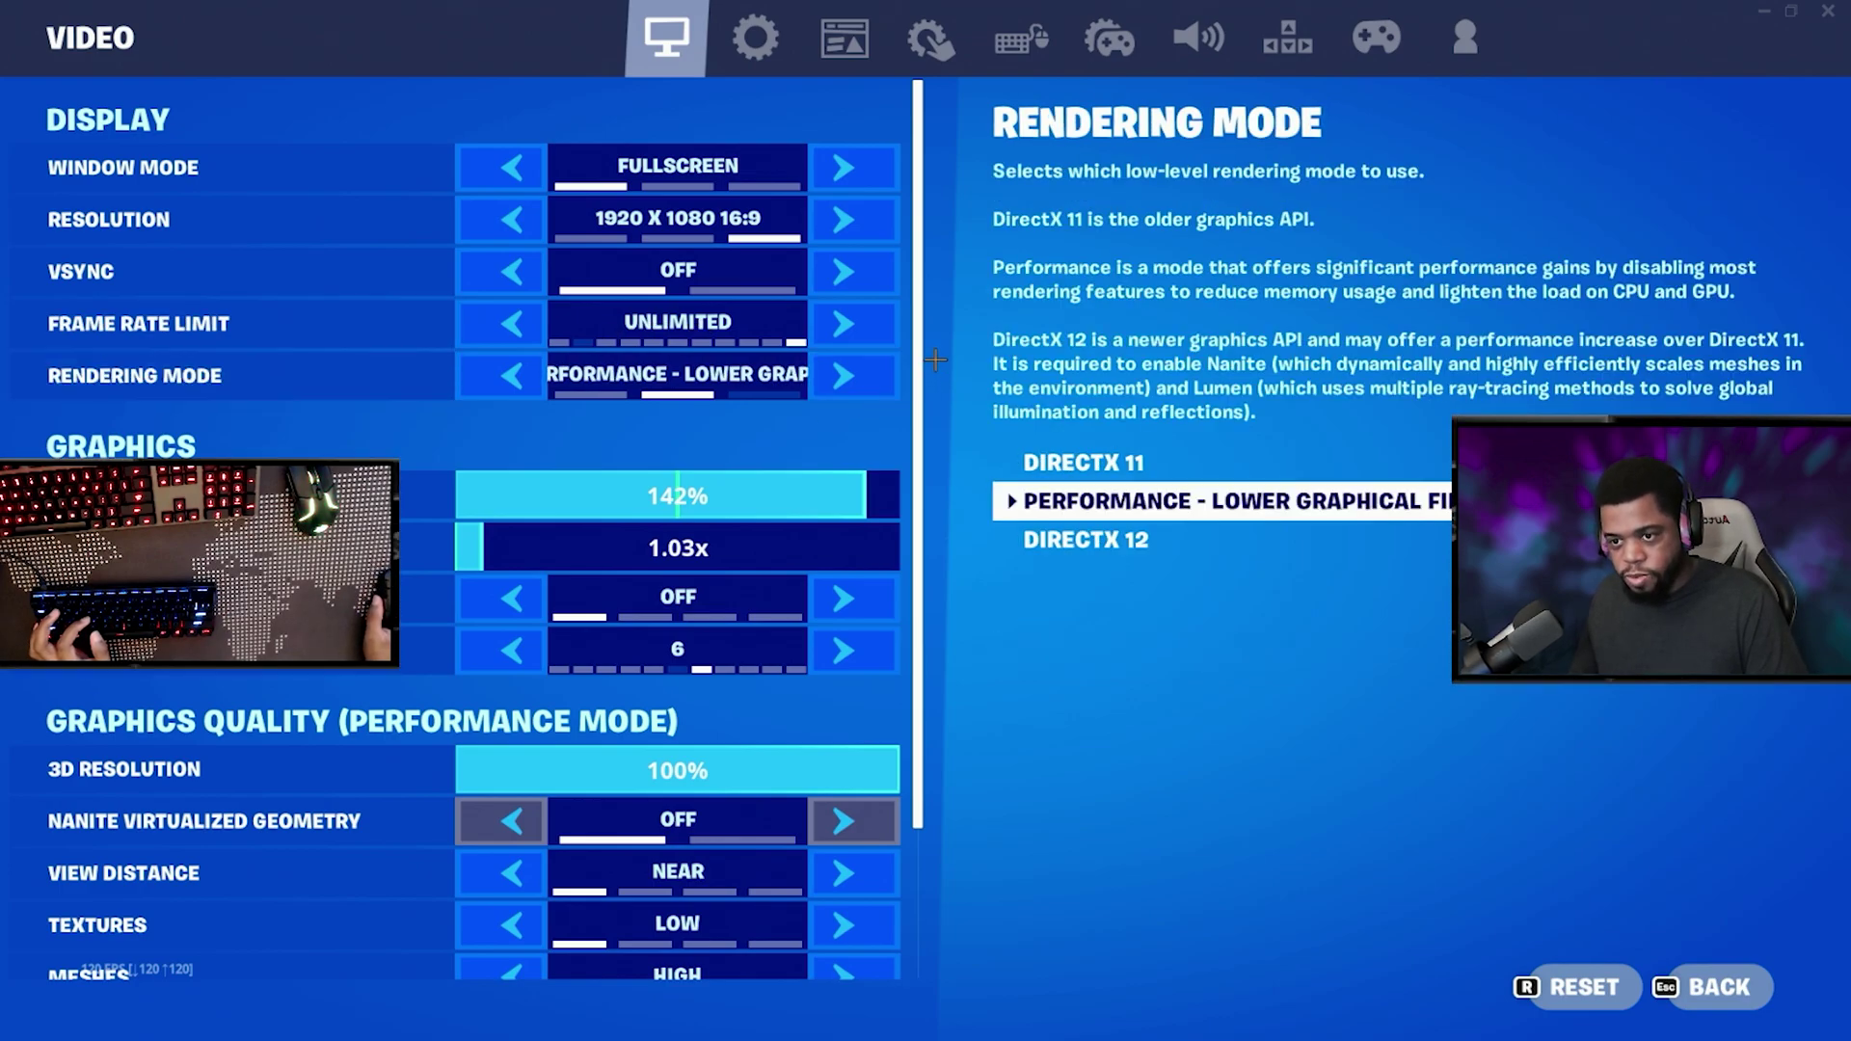
scroll(921, 339, "down", 2)
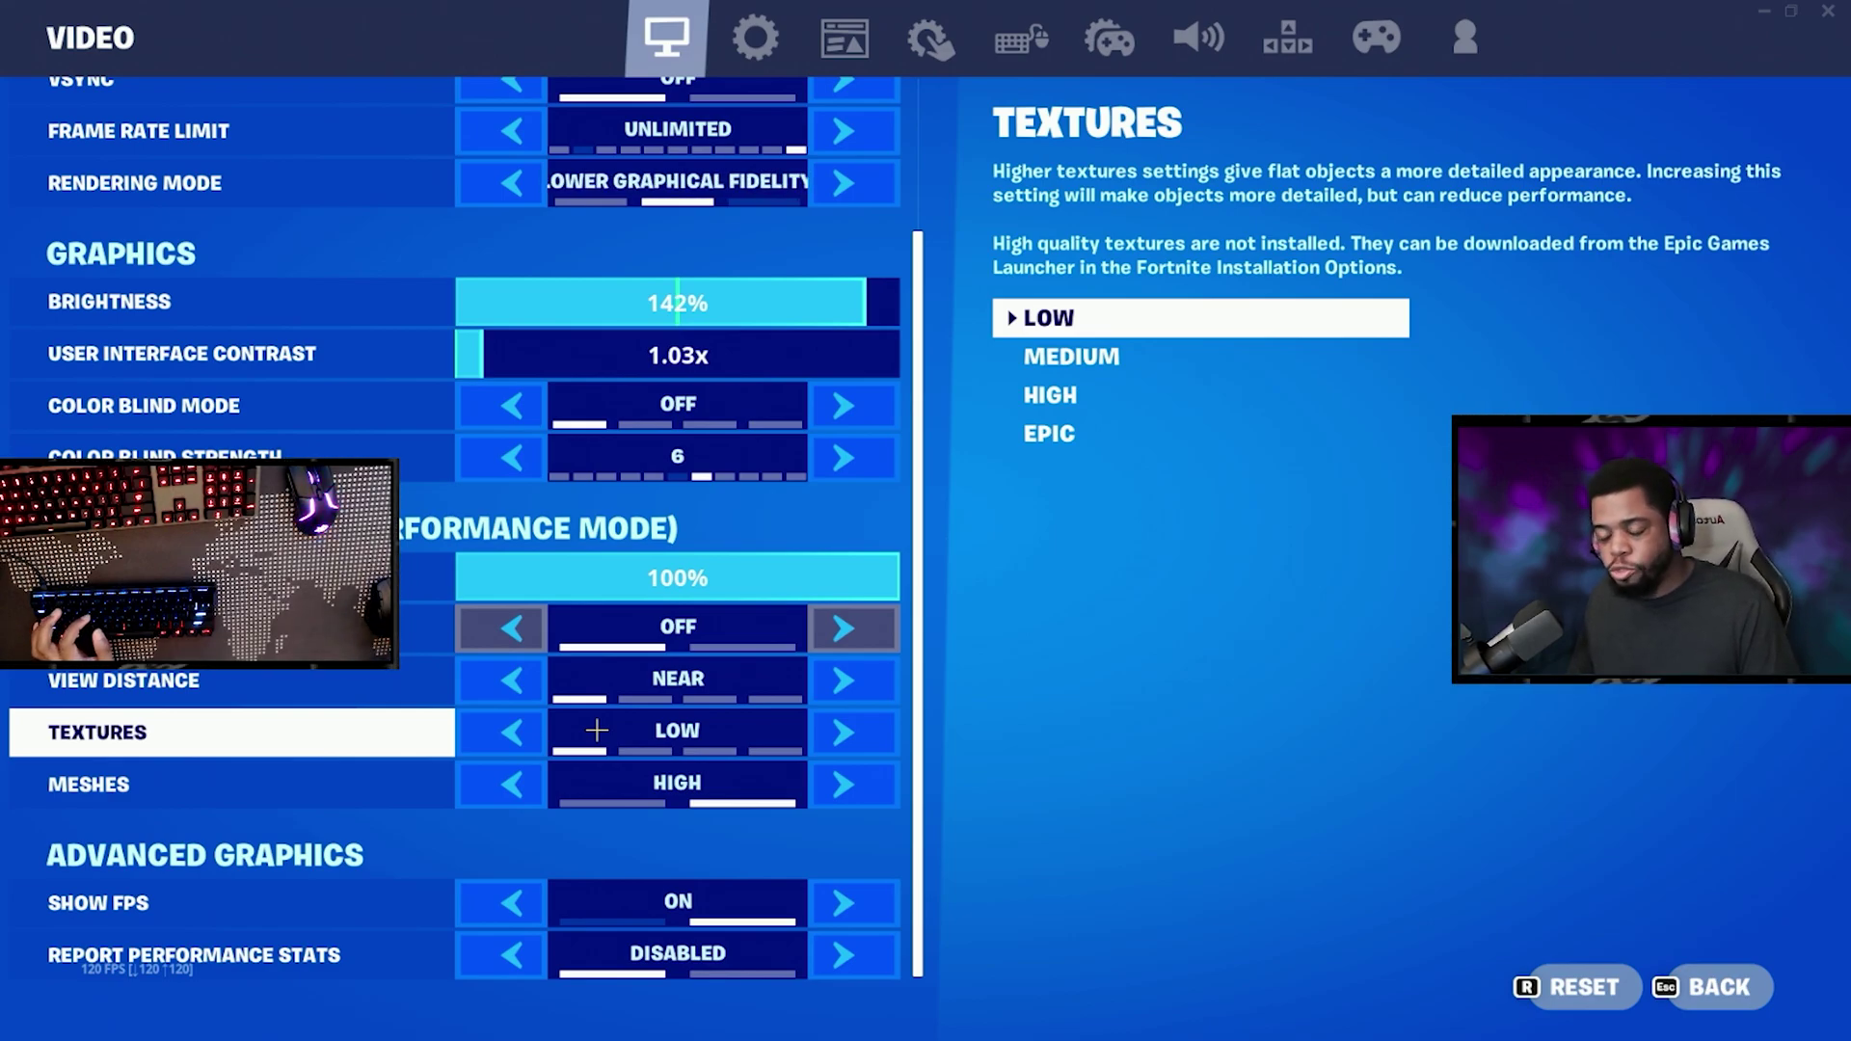
- Keep Meshes at High and resolution at 1920 x 1080, then apply the video settings
left_click(508, 789)
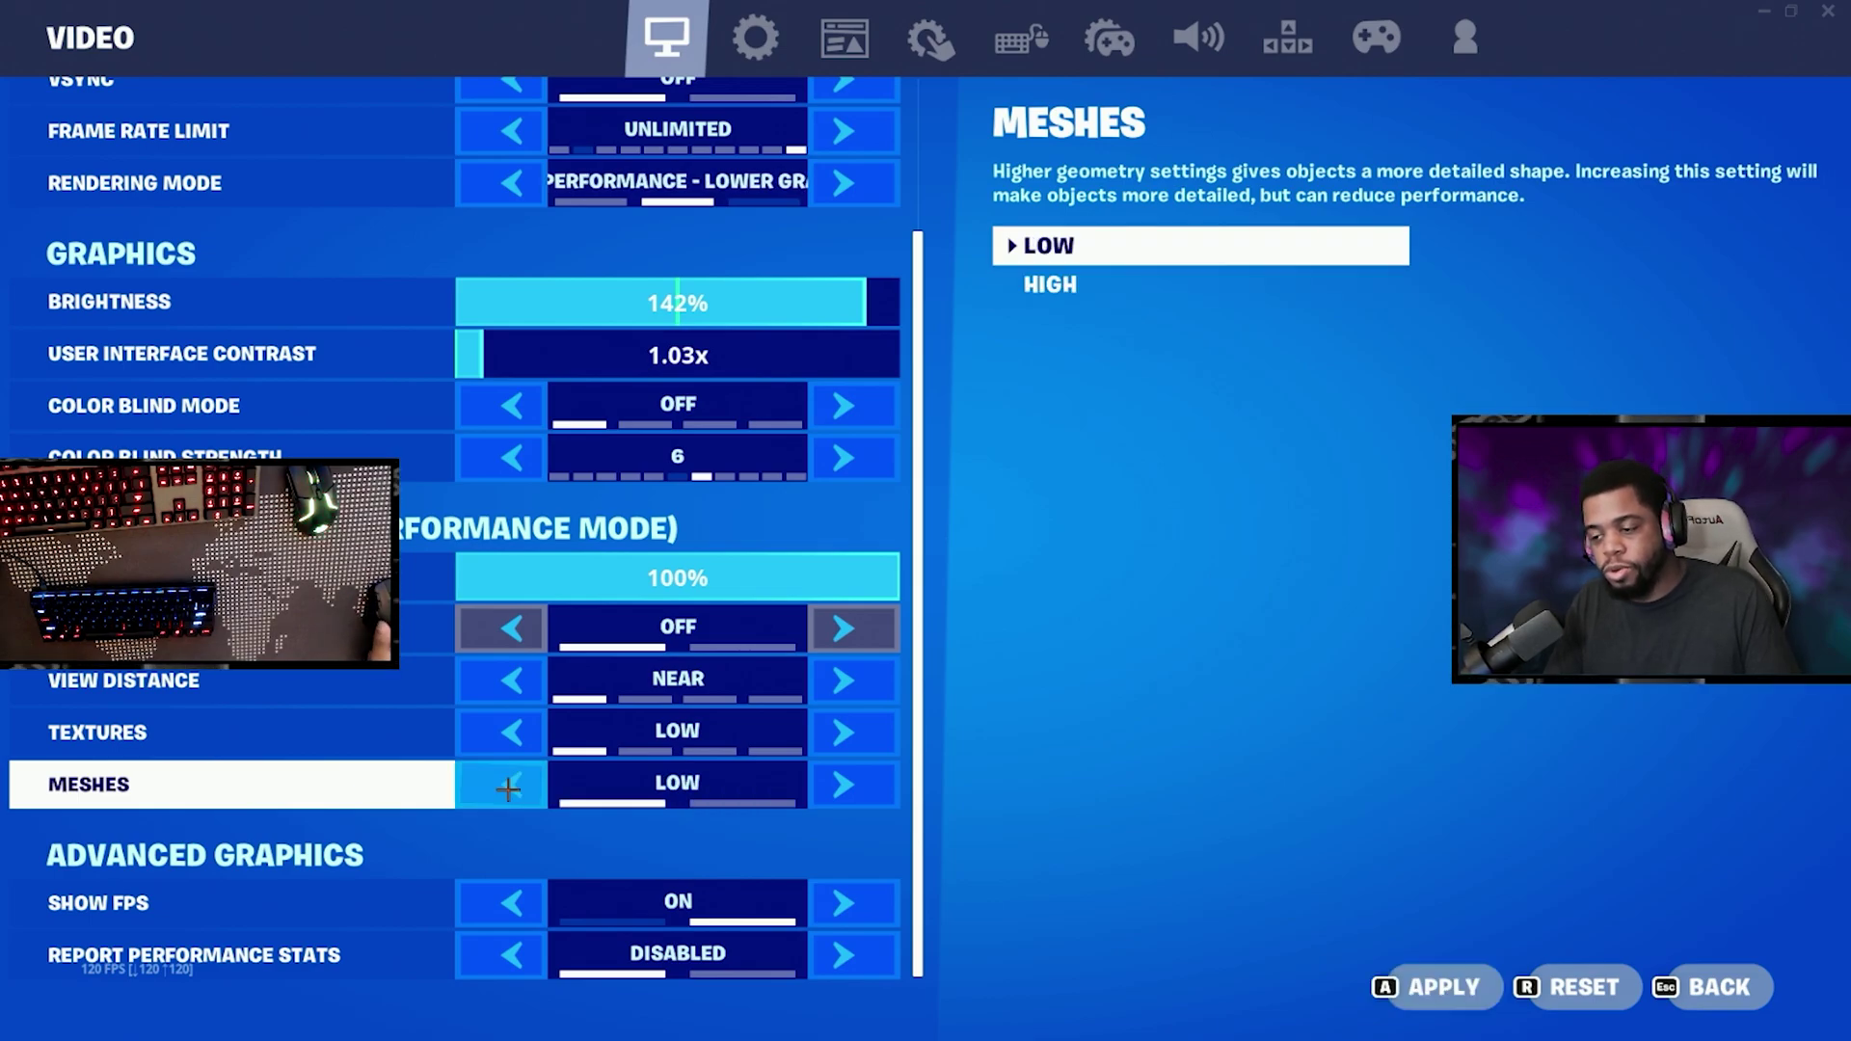
left_click(508, 789)
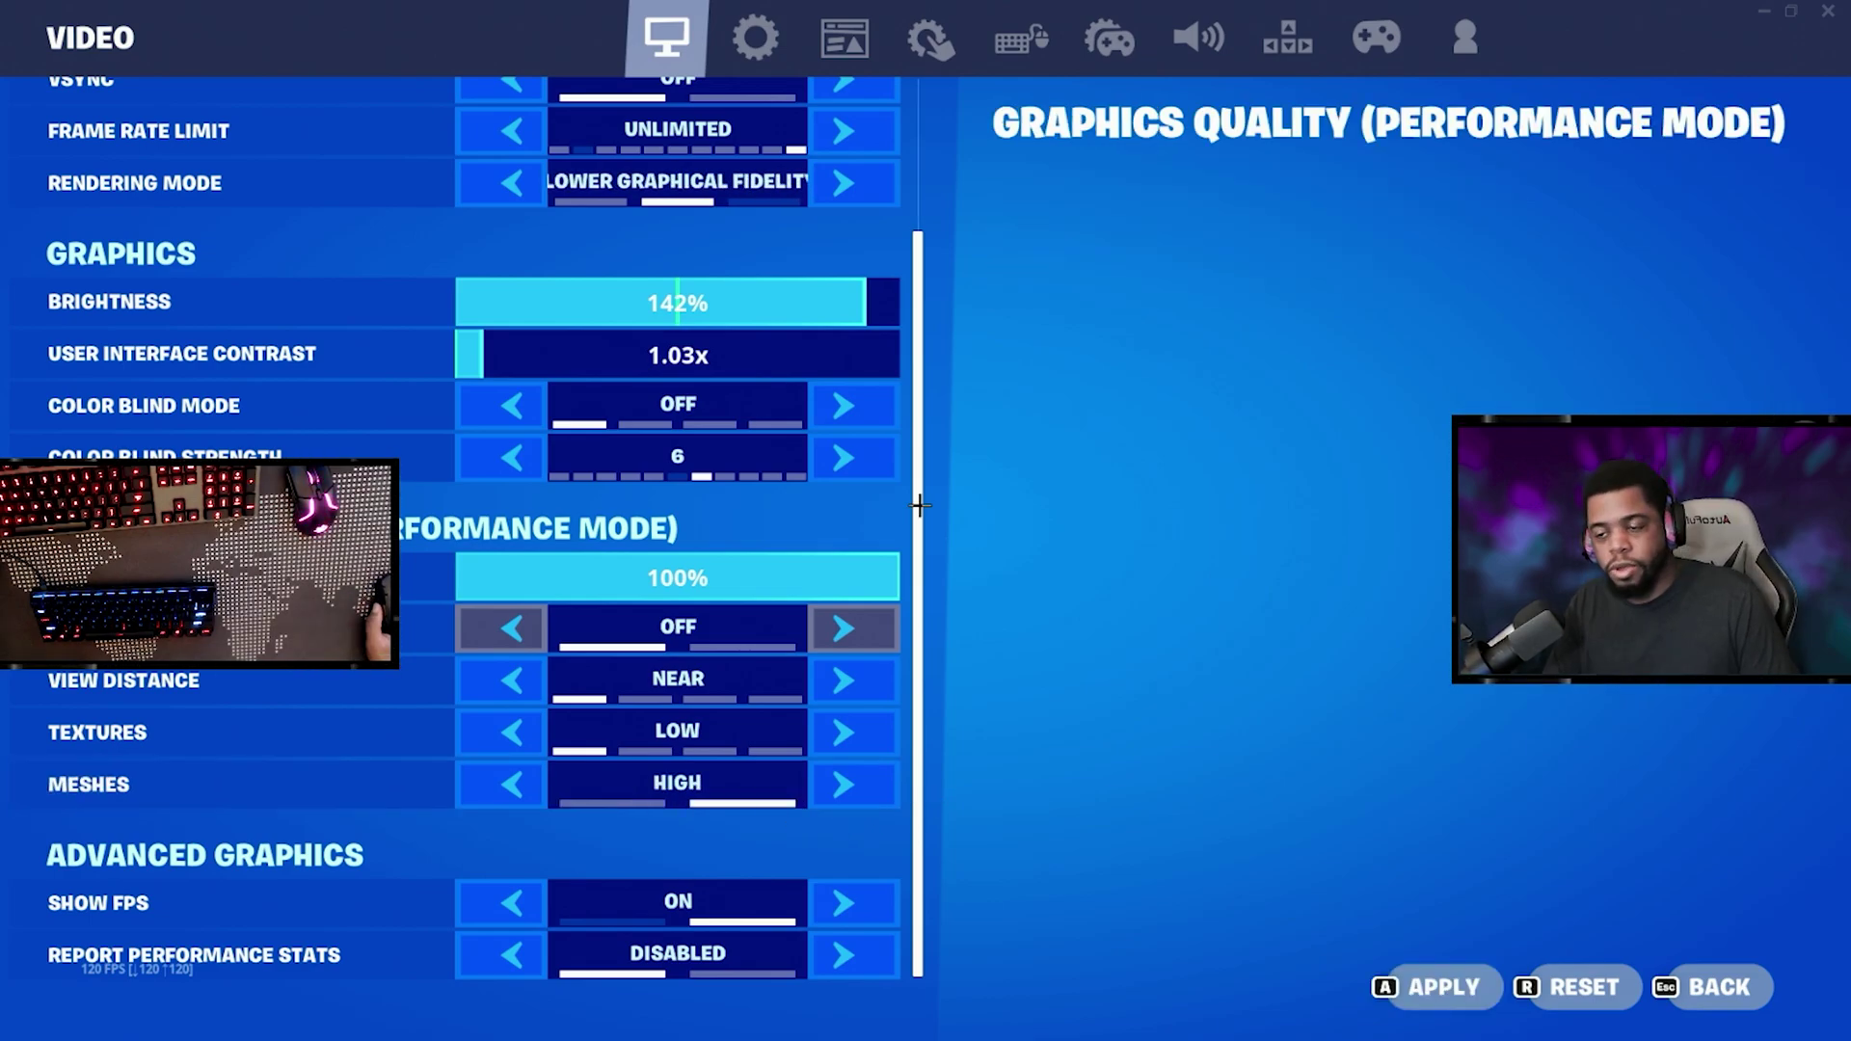
scroll(917, 504, "up", 2)
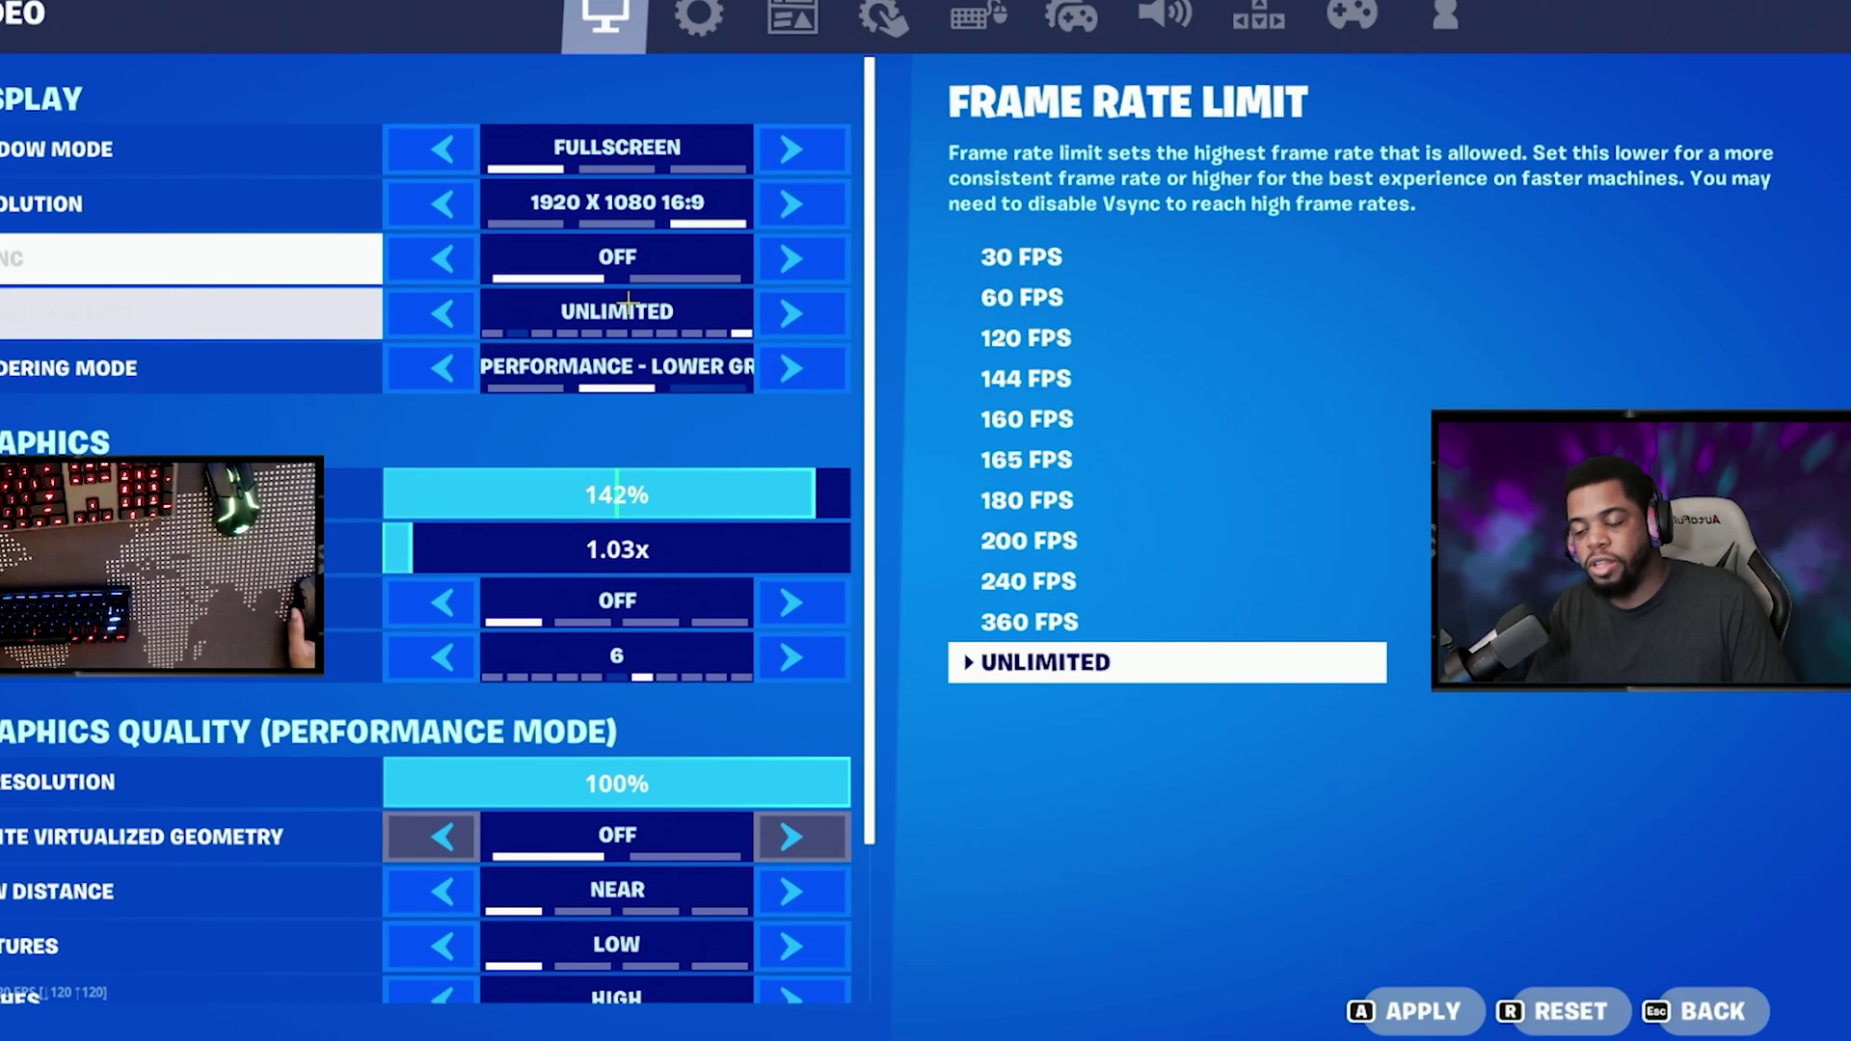
mouse_move(837, 366)
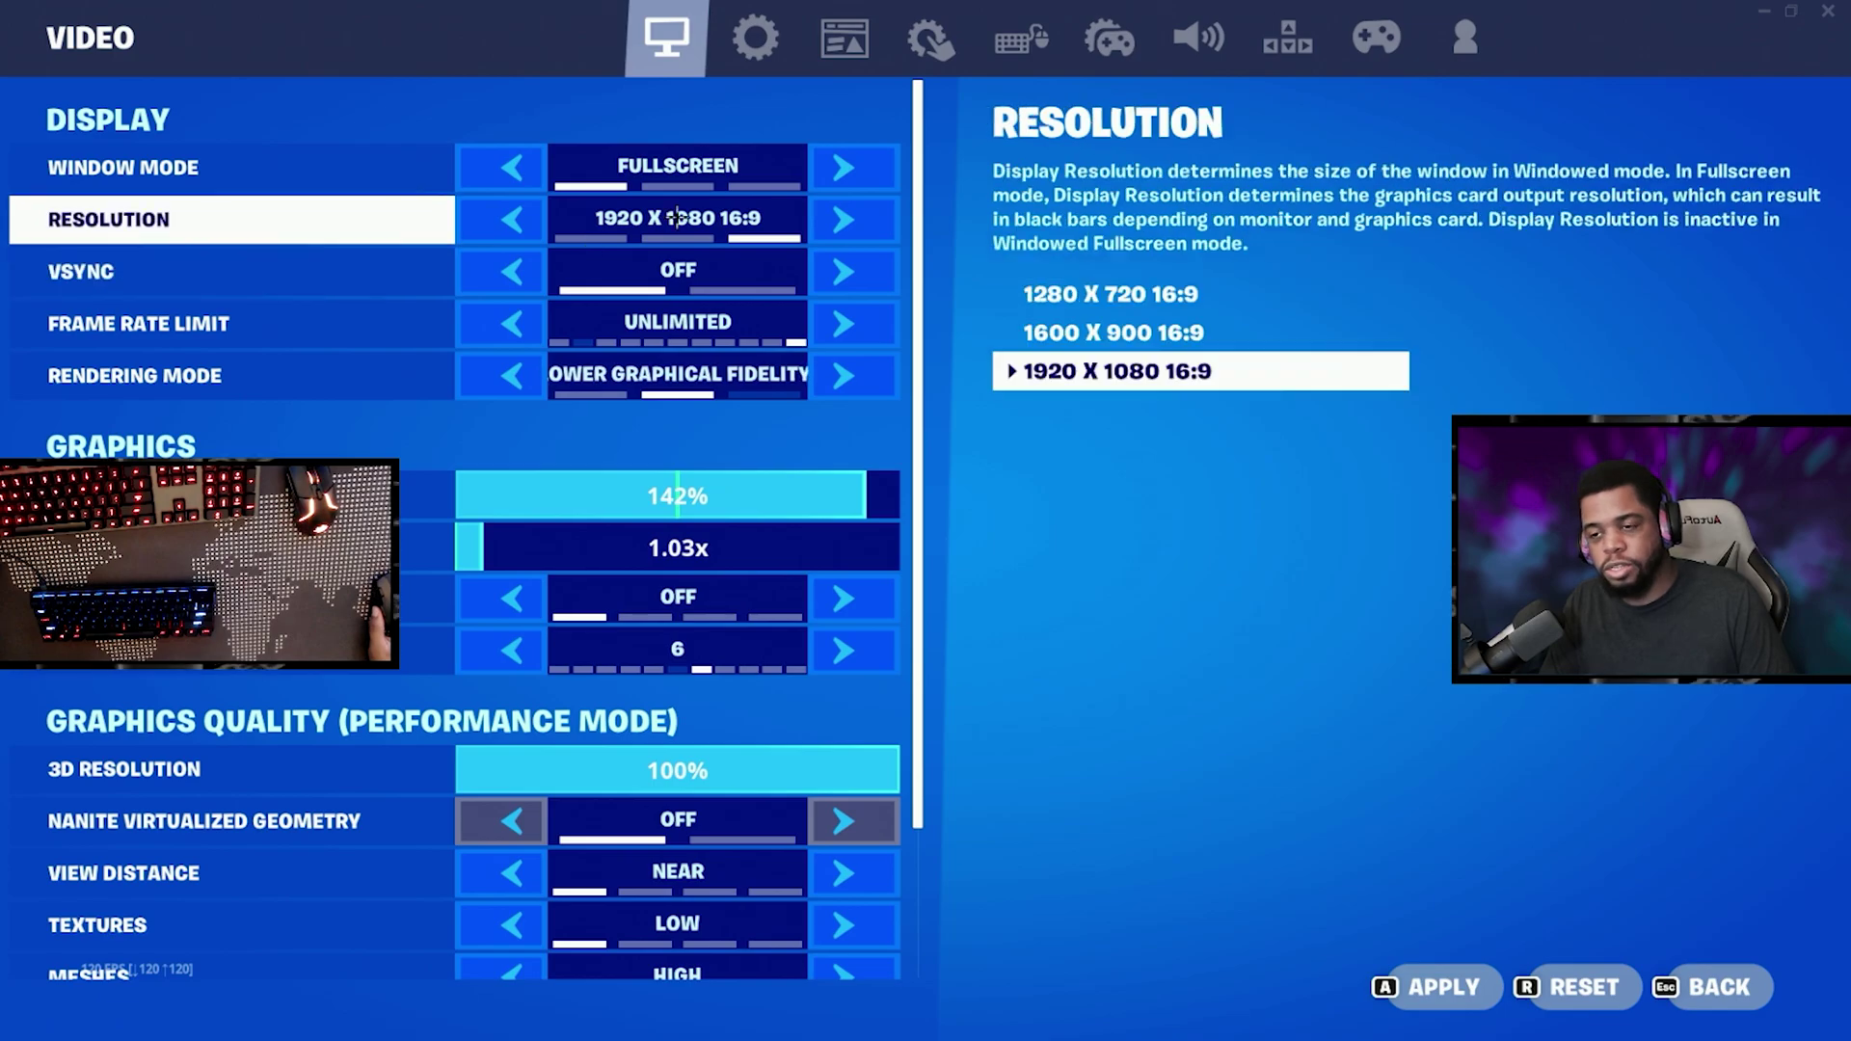
left_click(512, 225)
left_click(512, 224)
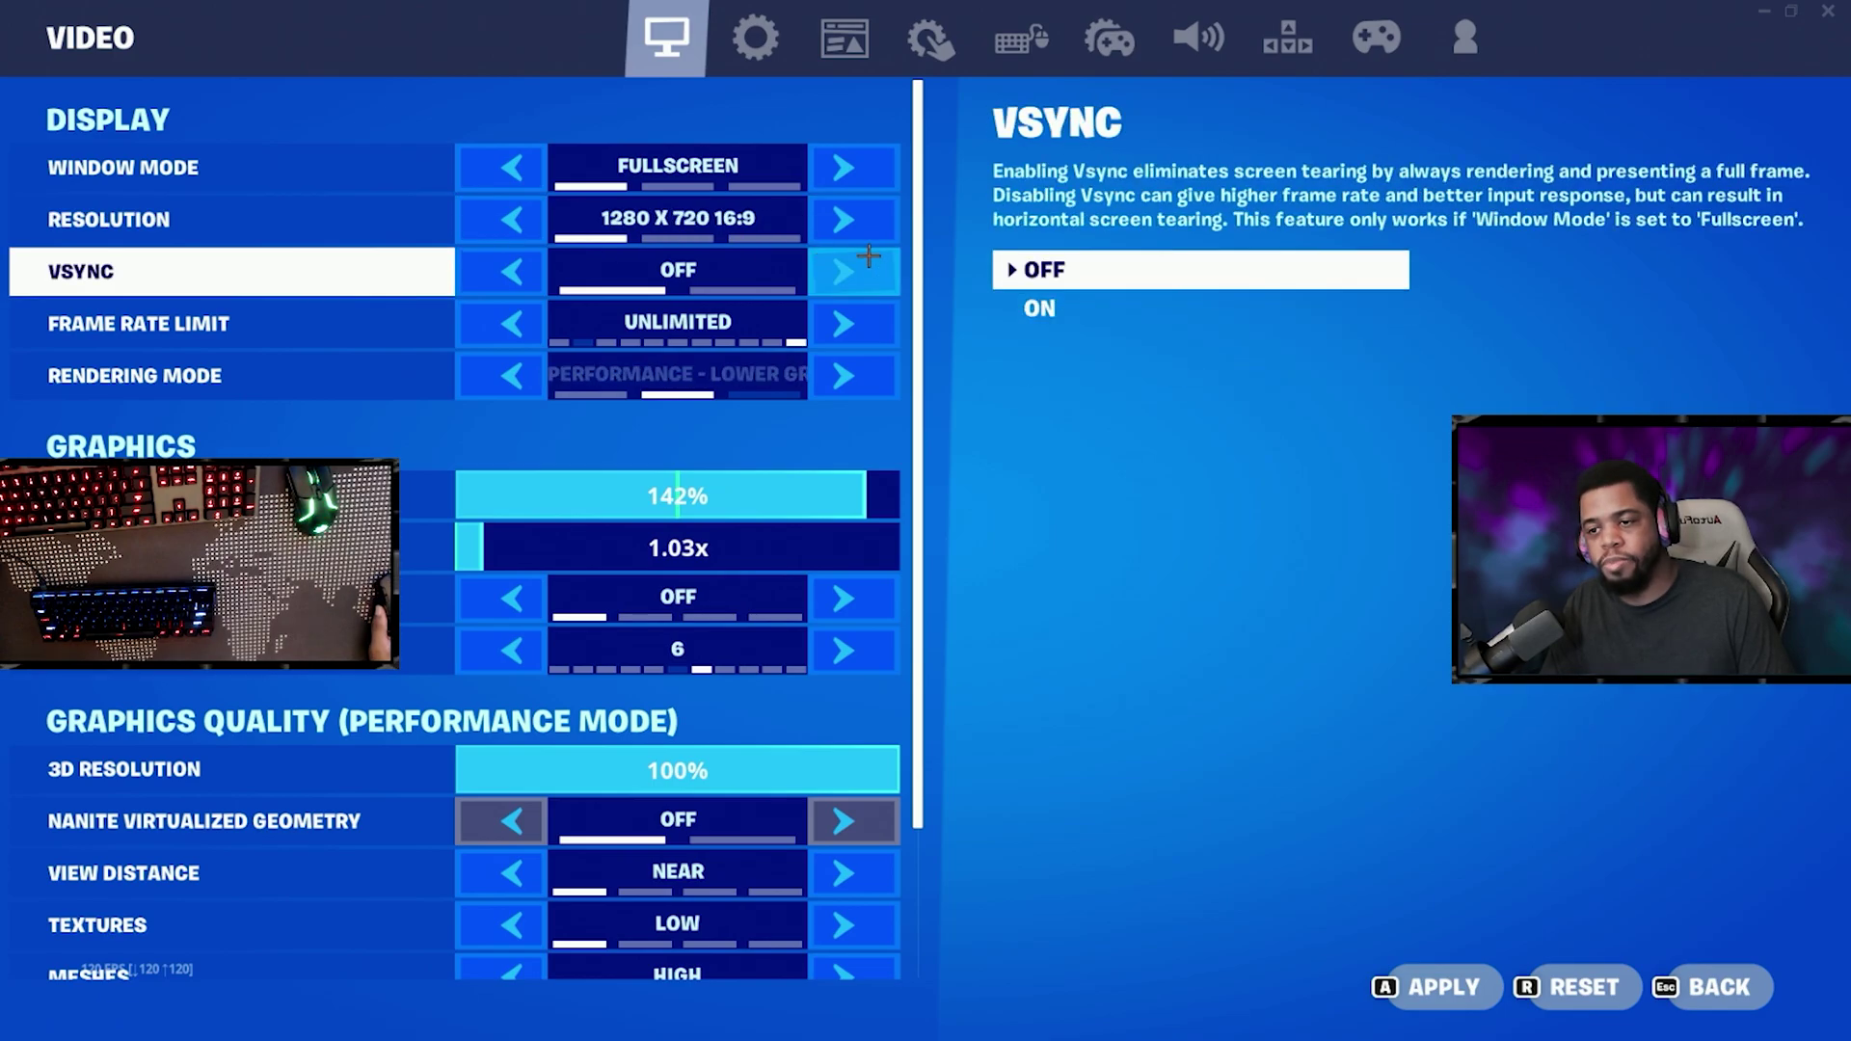
key("Right")
key("Right")
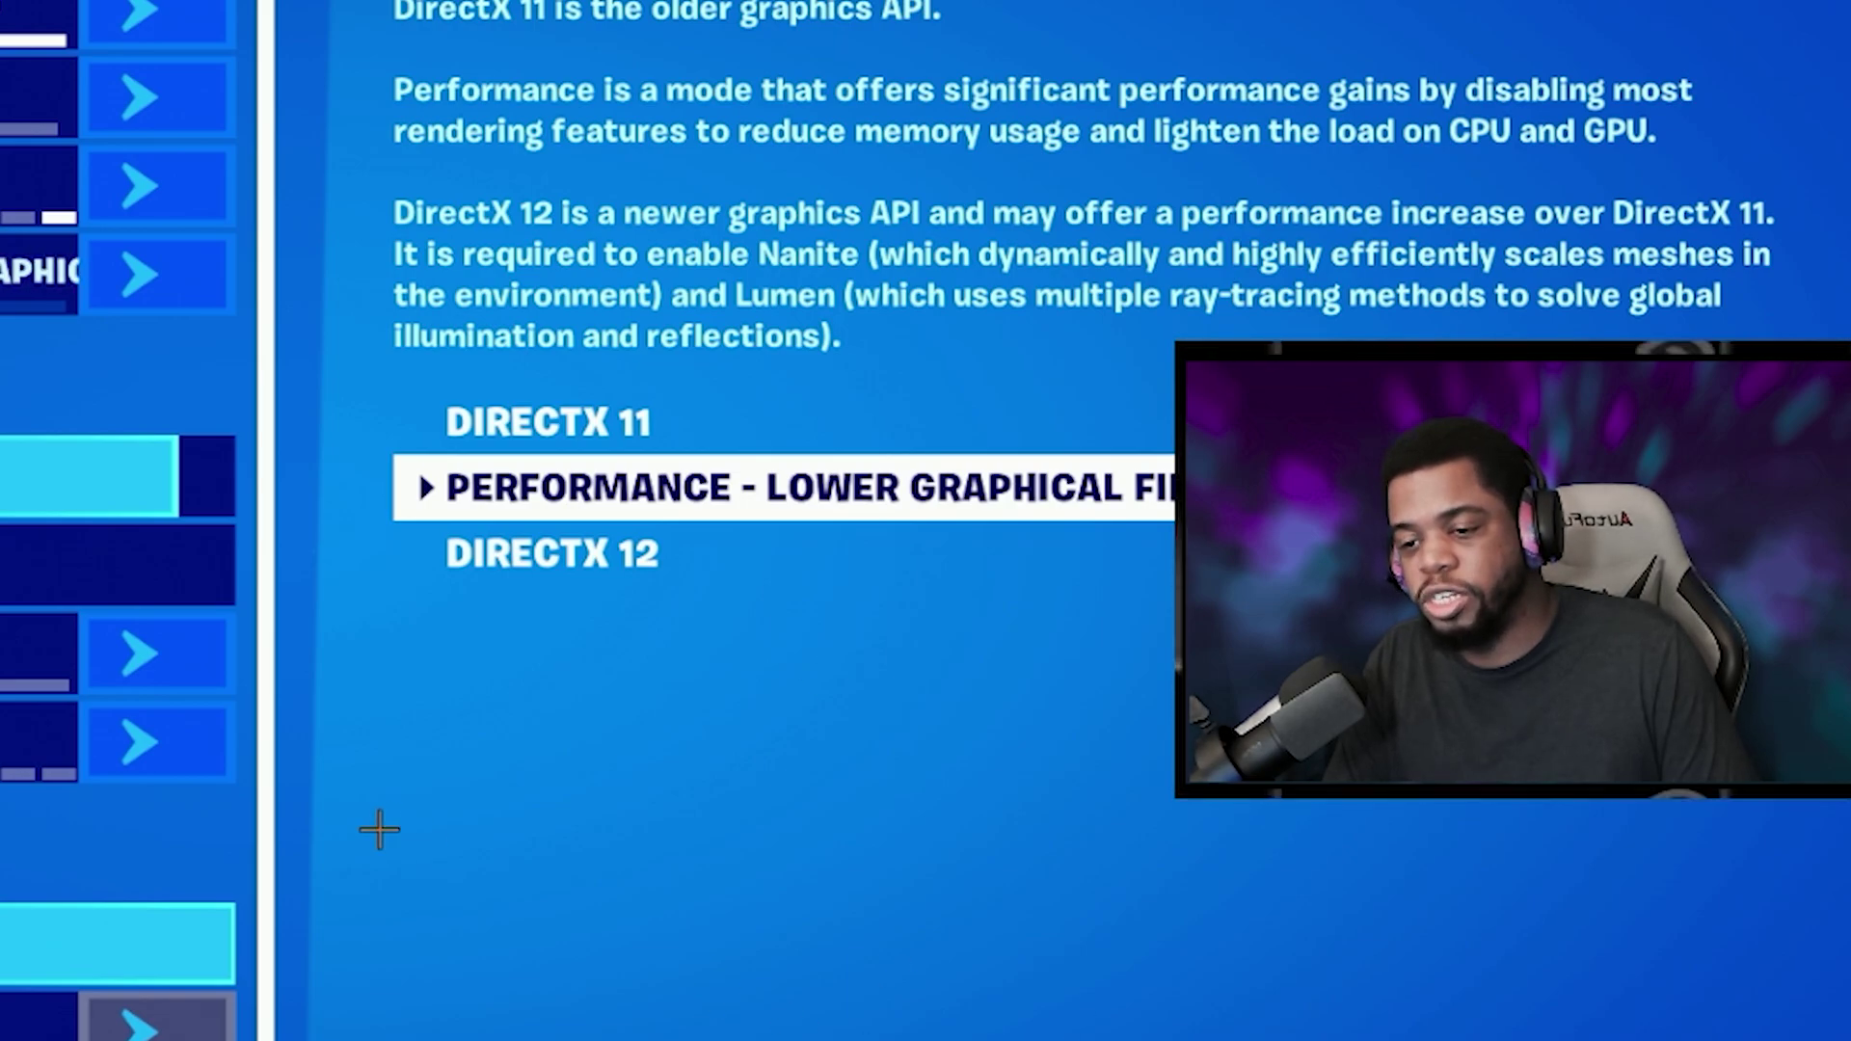
scroll(256, 742, "down", 3)
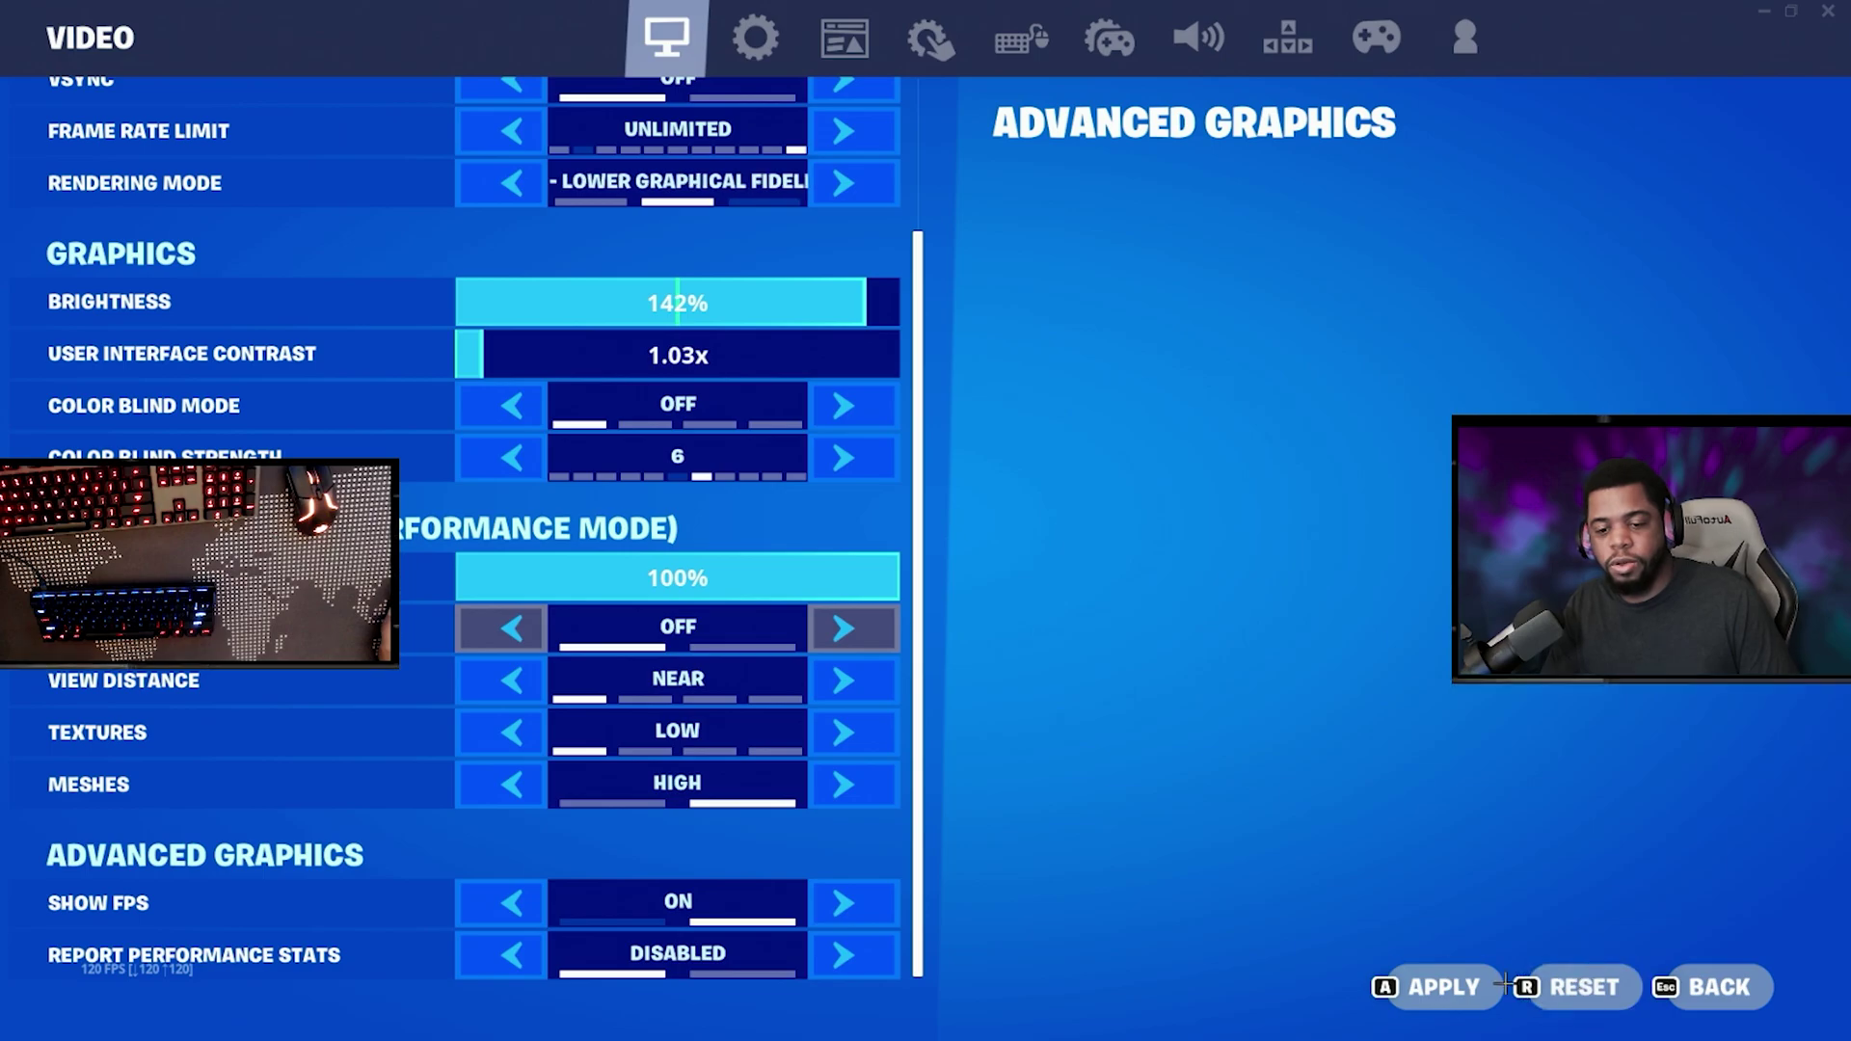
left_click(1475, 986)
- Quit Fortnite and confirm exiting to the Epic Games Launcher
scroll(463, 482, "up", 2)
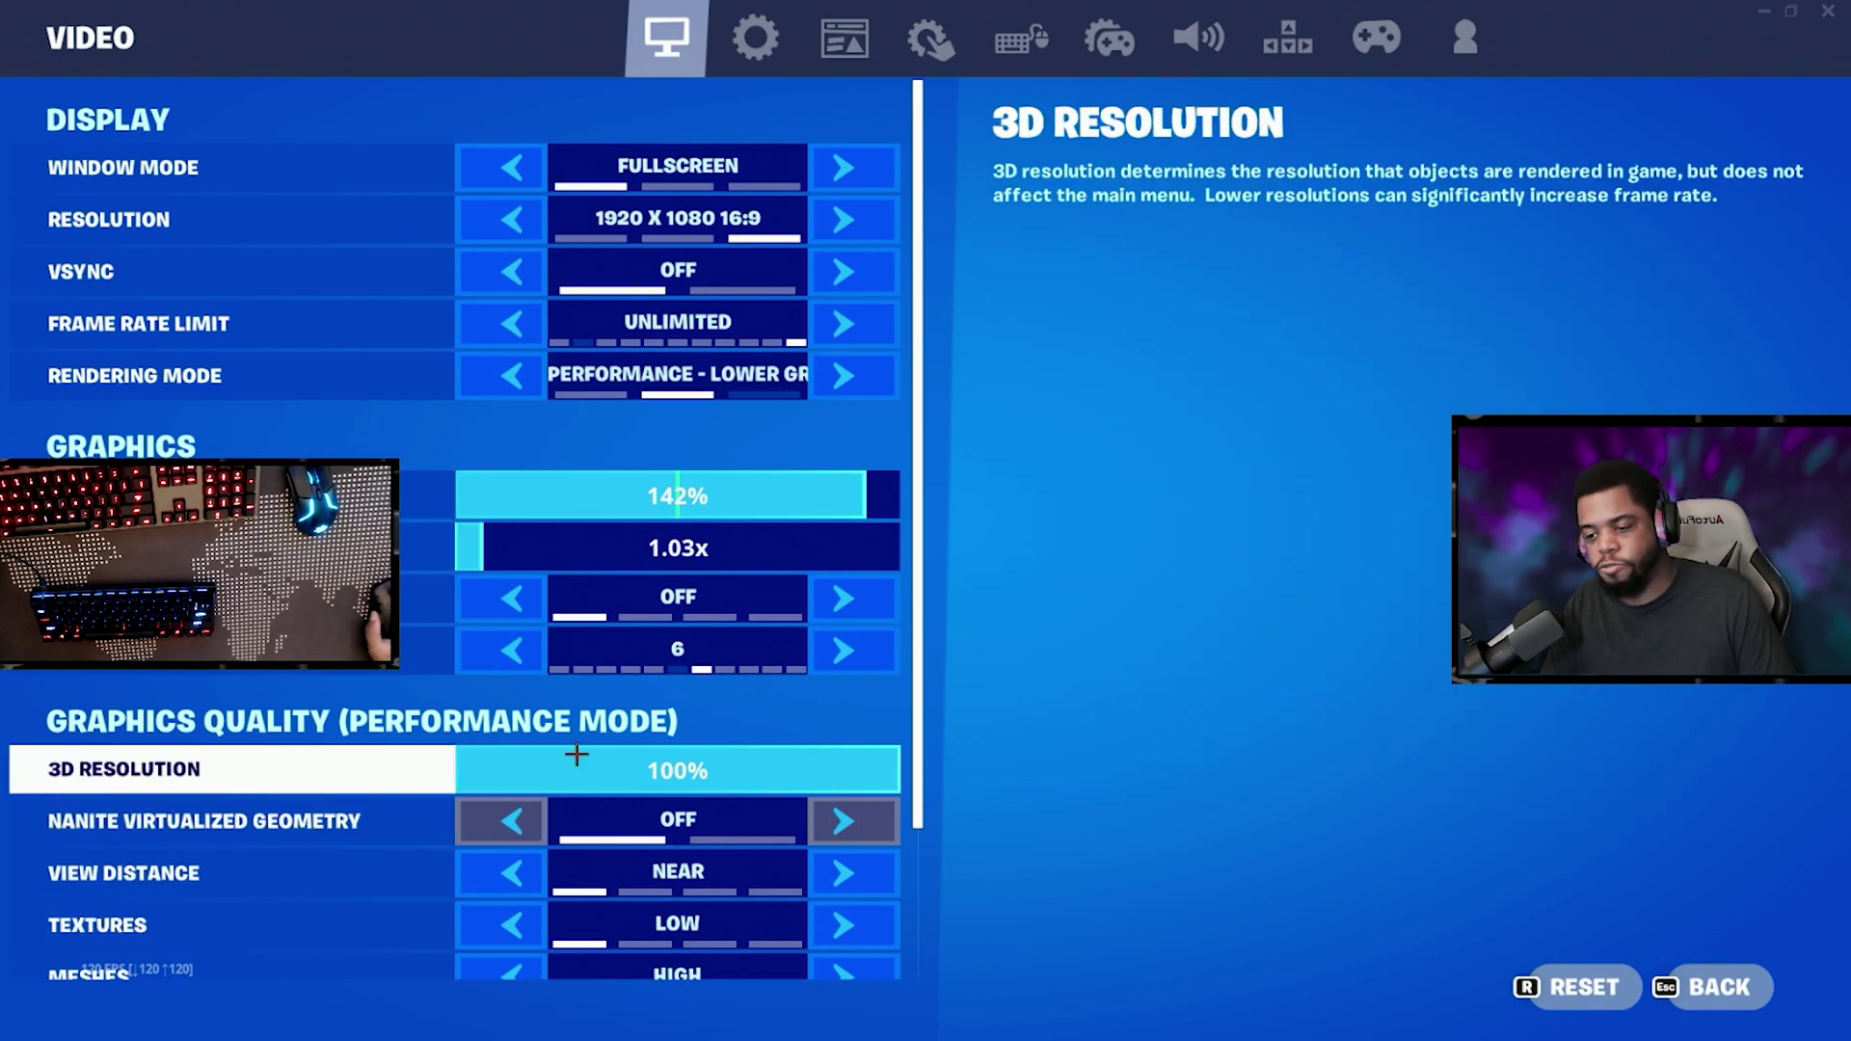
scroll(245, 771, "down", 2)
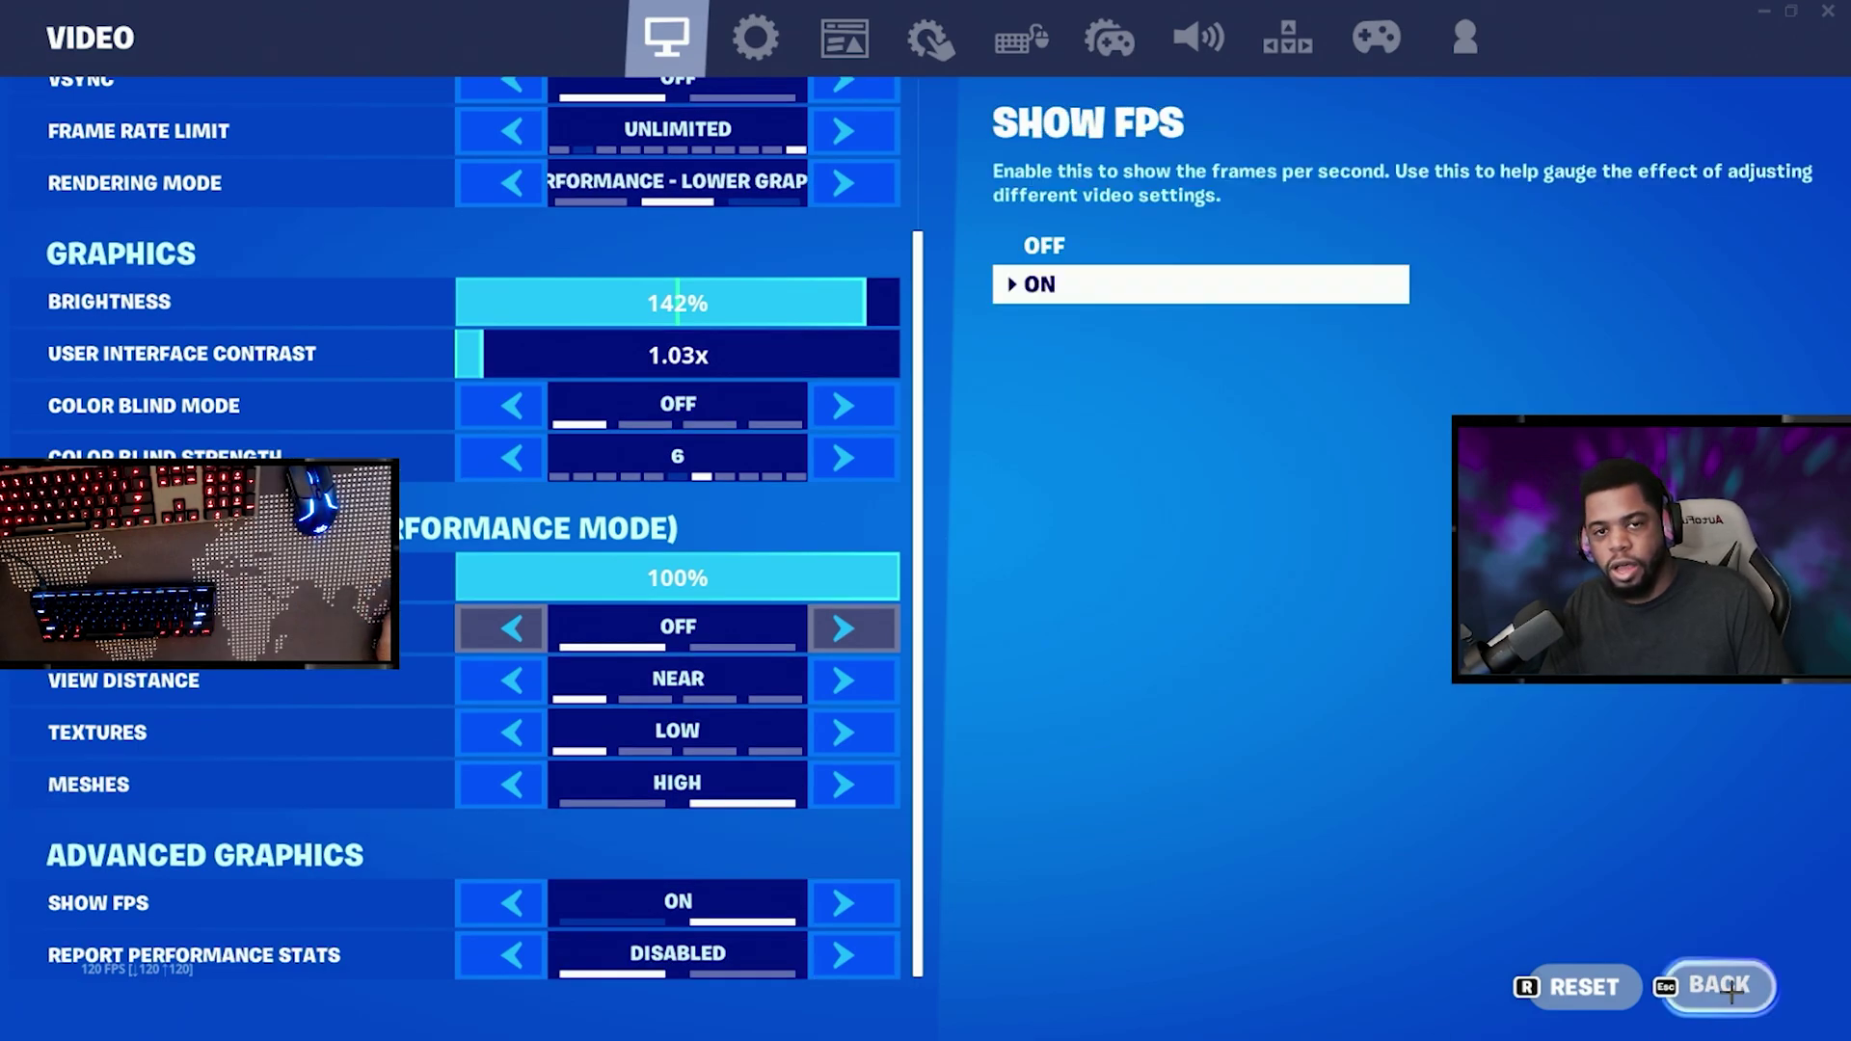
left_click(1827, 11)
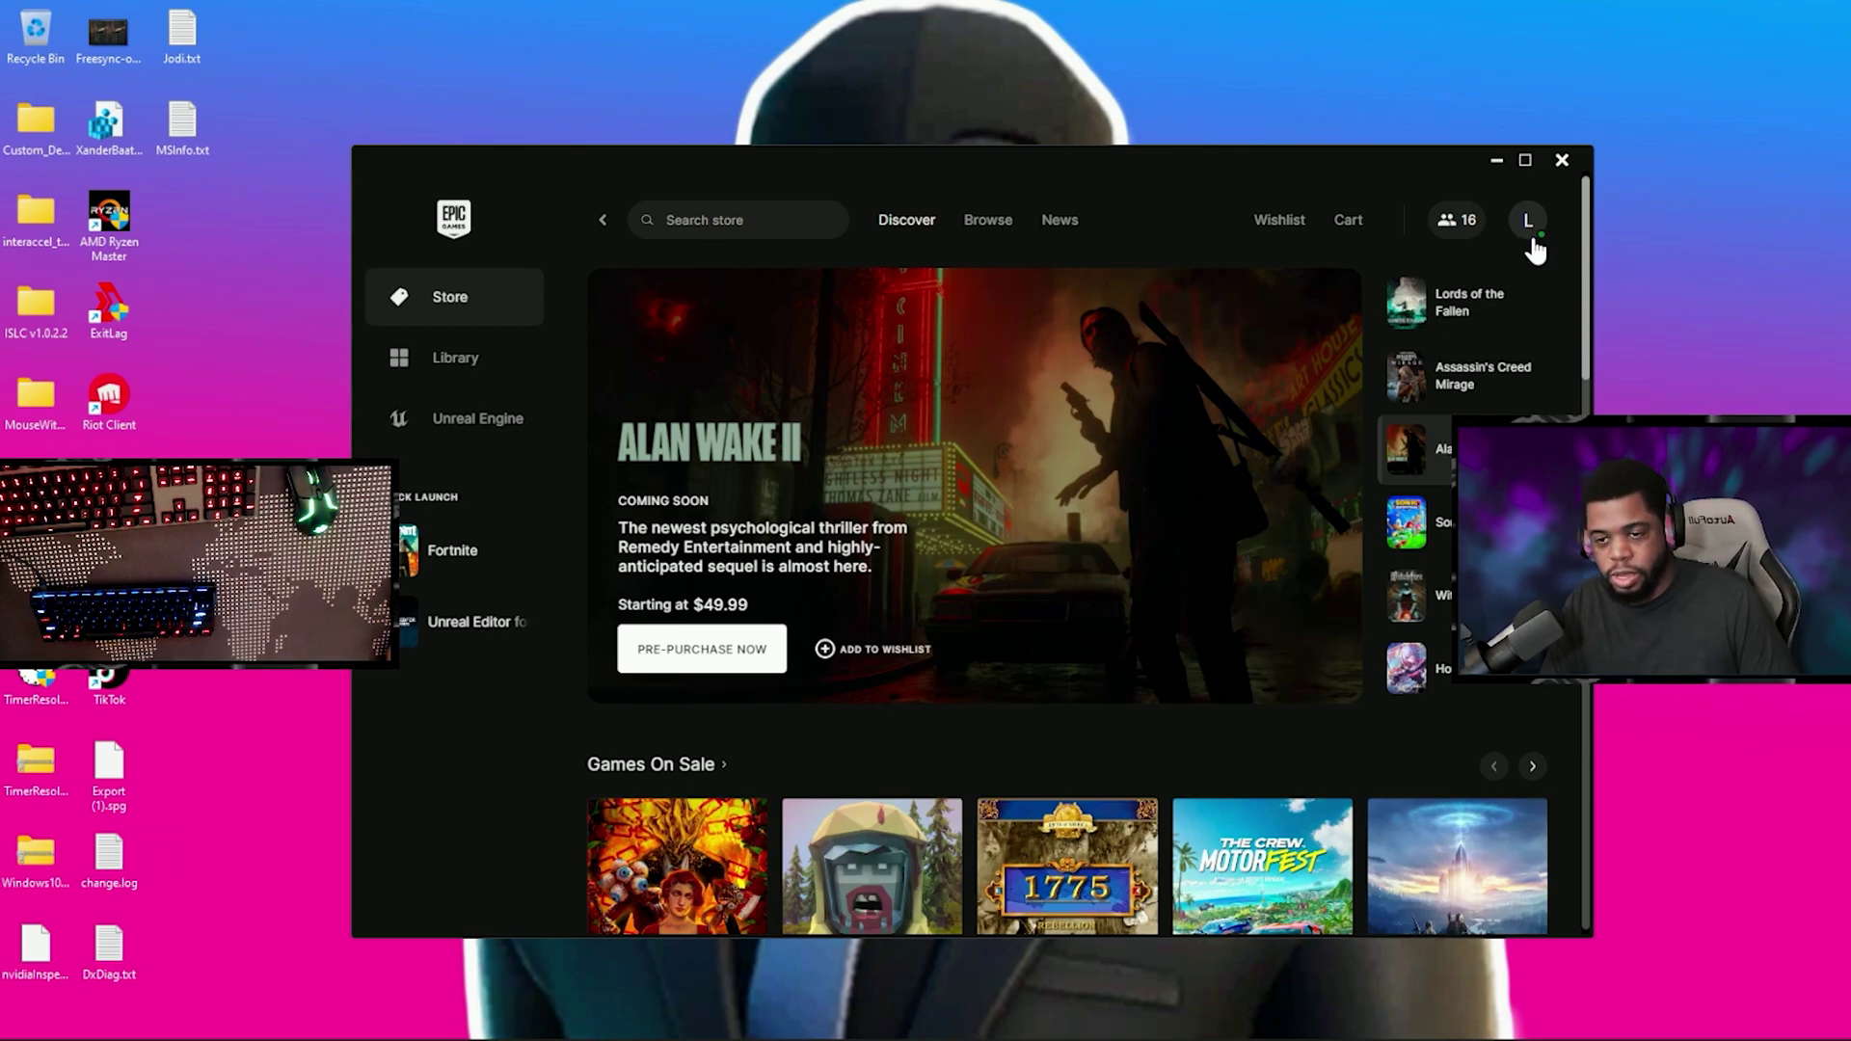
- Bring up EpicGamesLauncher's Properties from its taskbar jump list
mouse_move(1077, 1024)
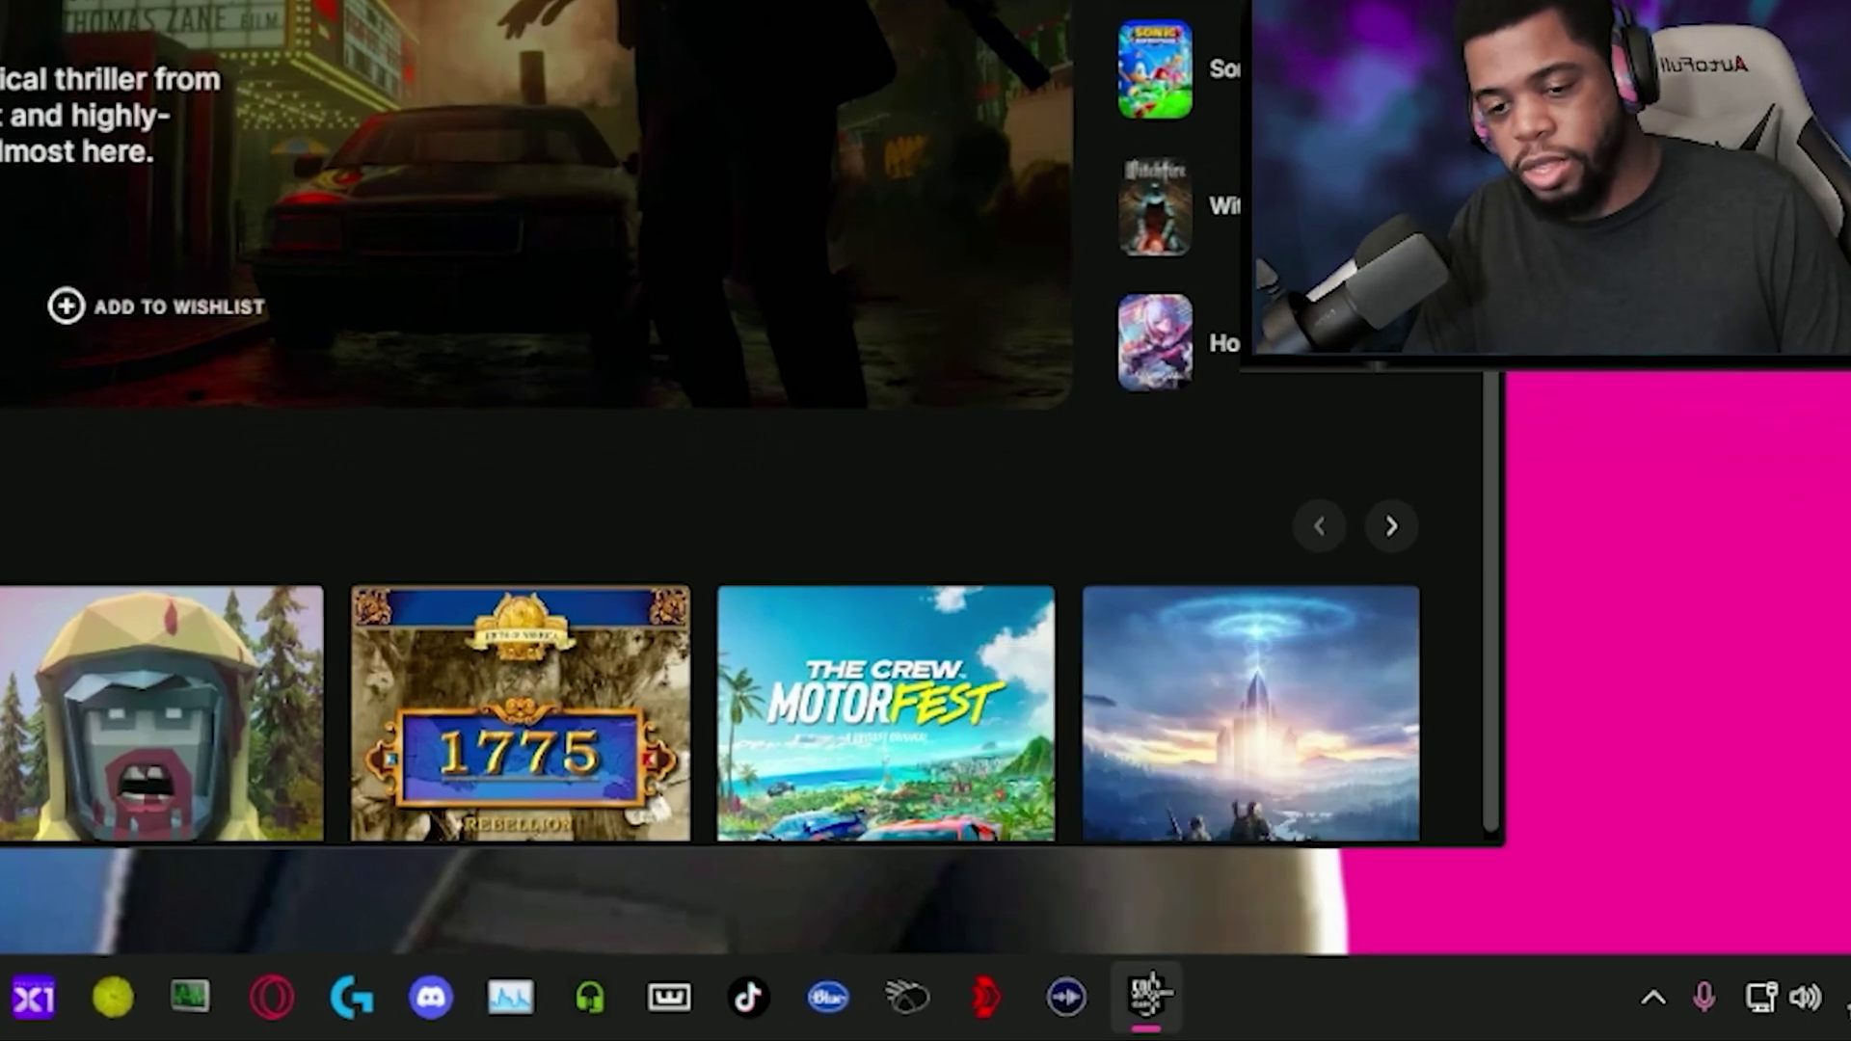
right_click(1148, 995)
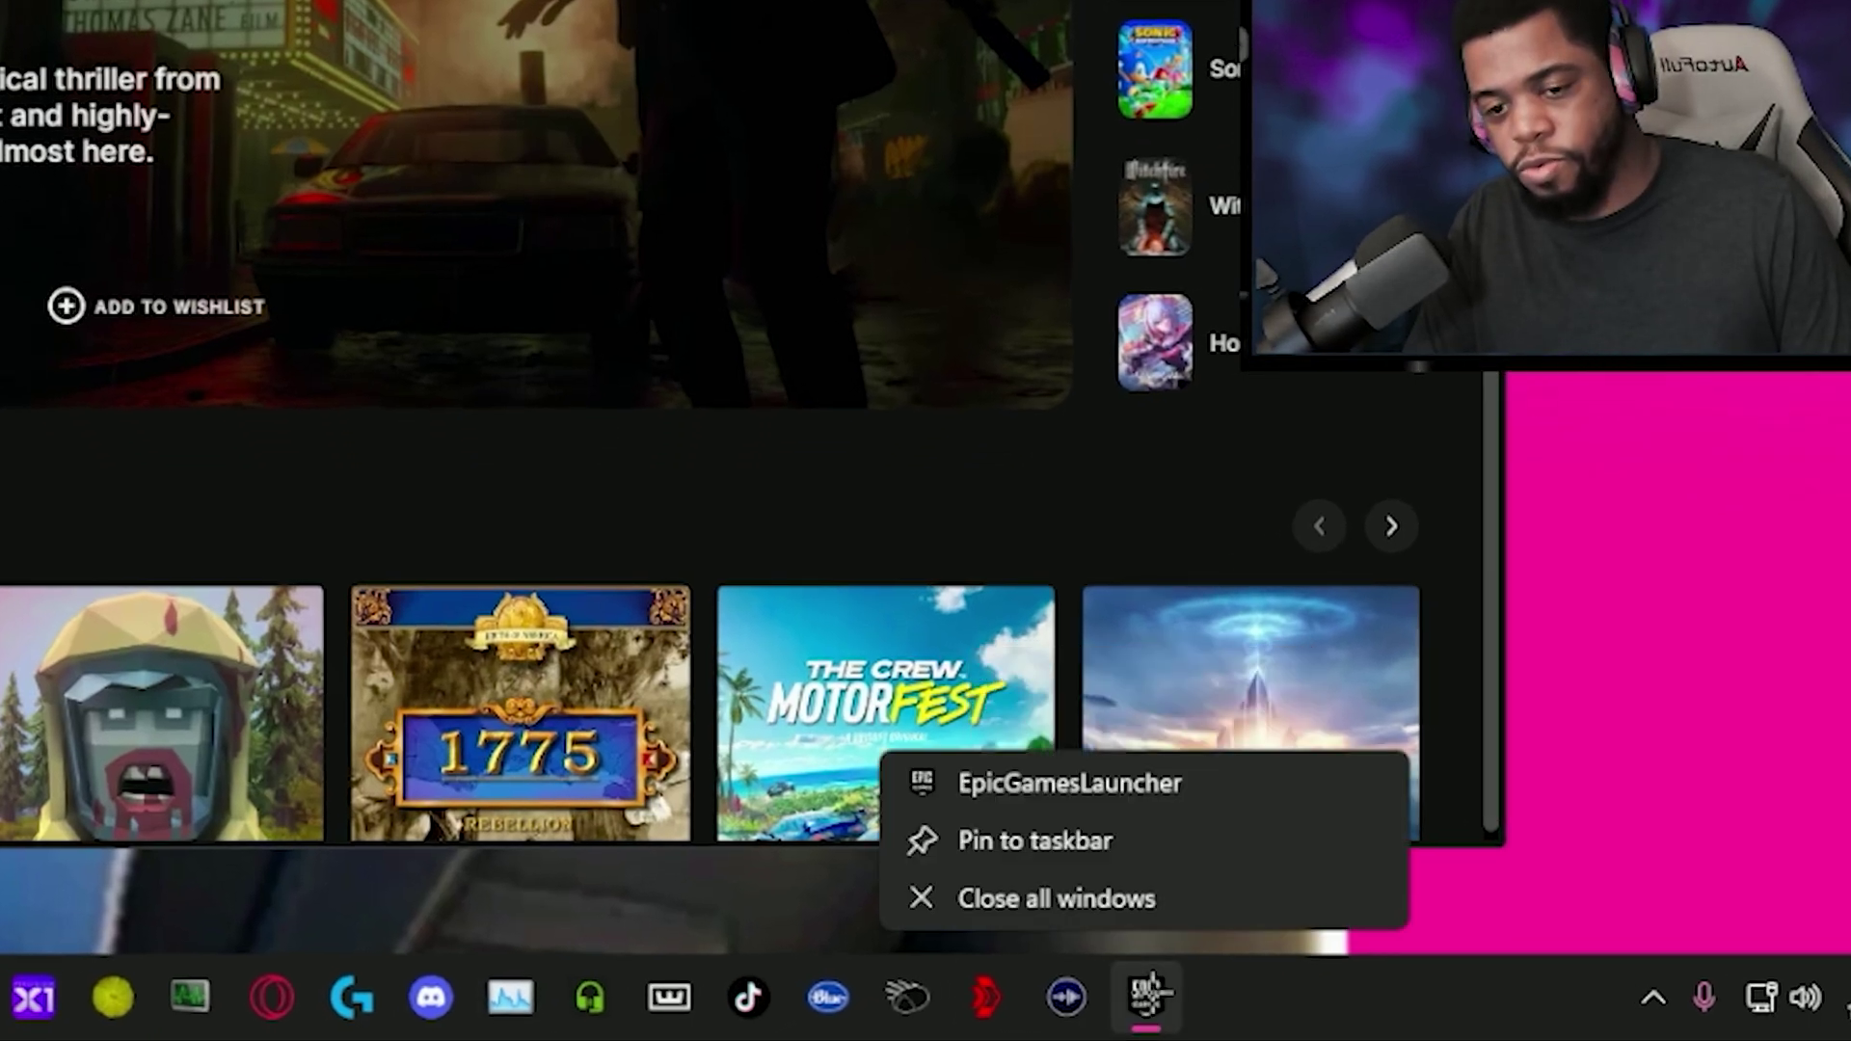
right_click(1034, 778)
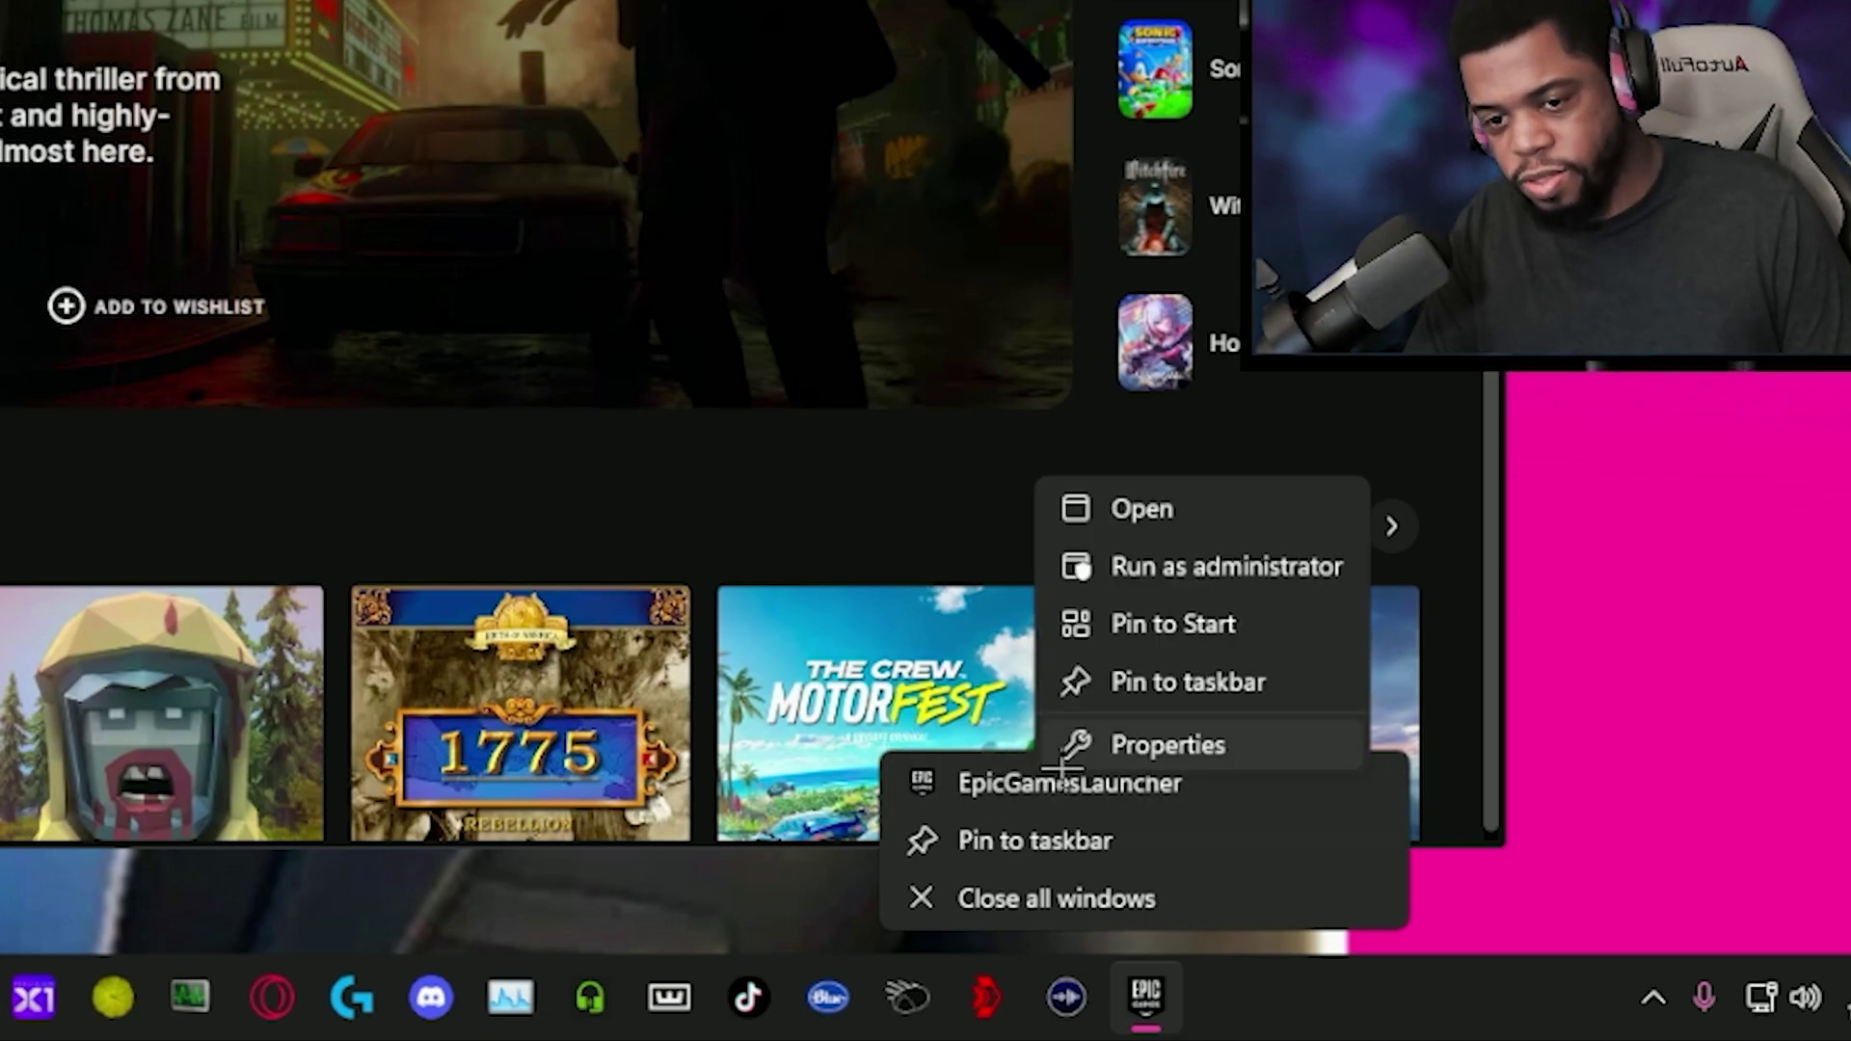
left_click(1169, 743)
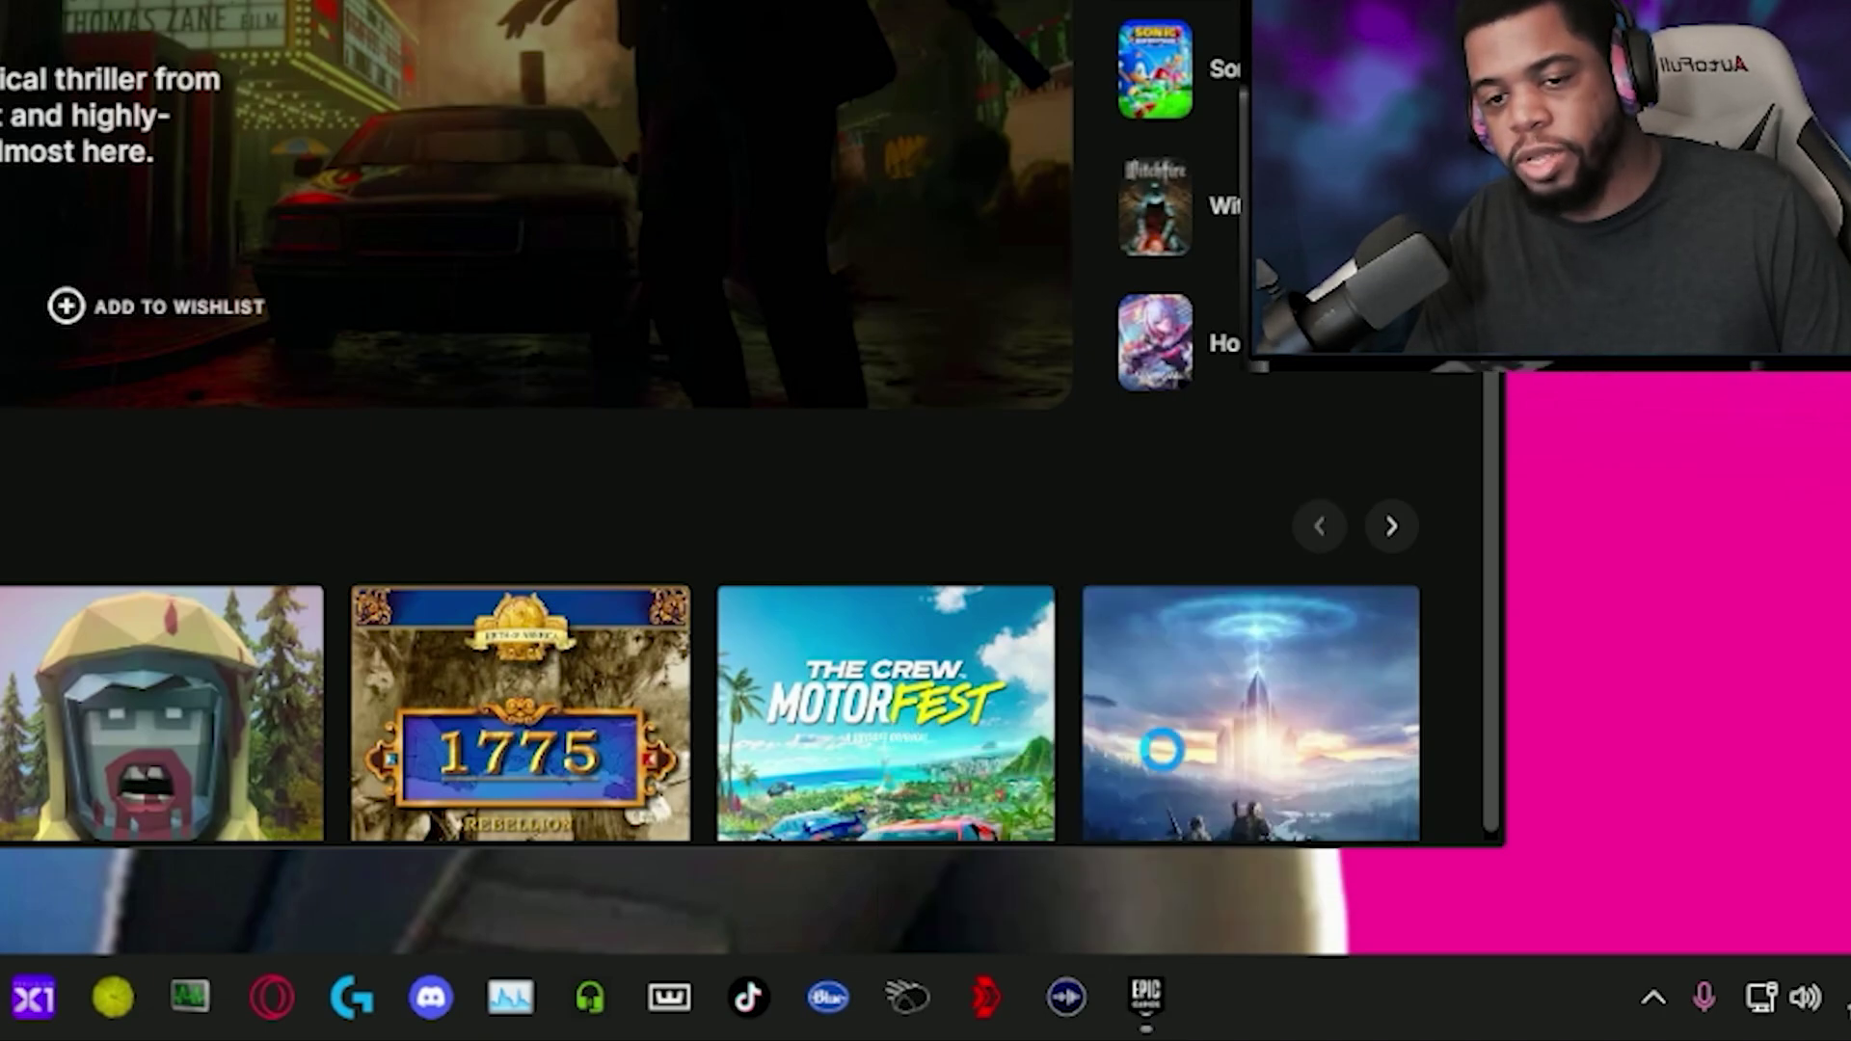
- Enable Run as administrator on the Compatibility tab and apply it
key("ctrl+Tab")
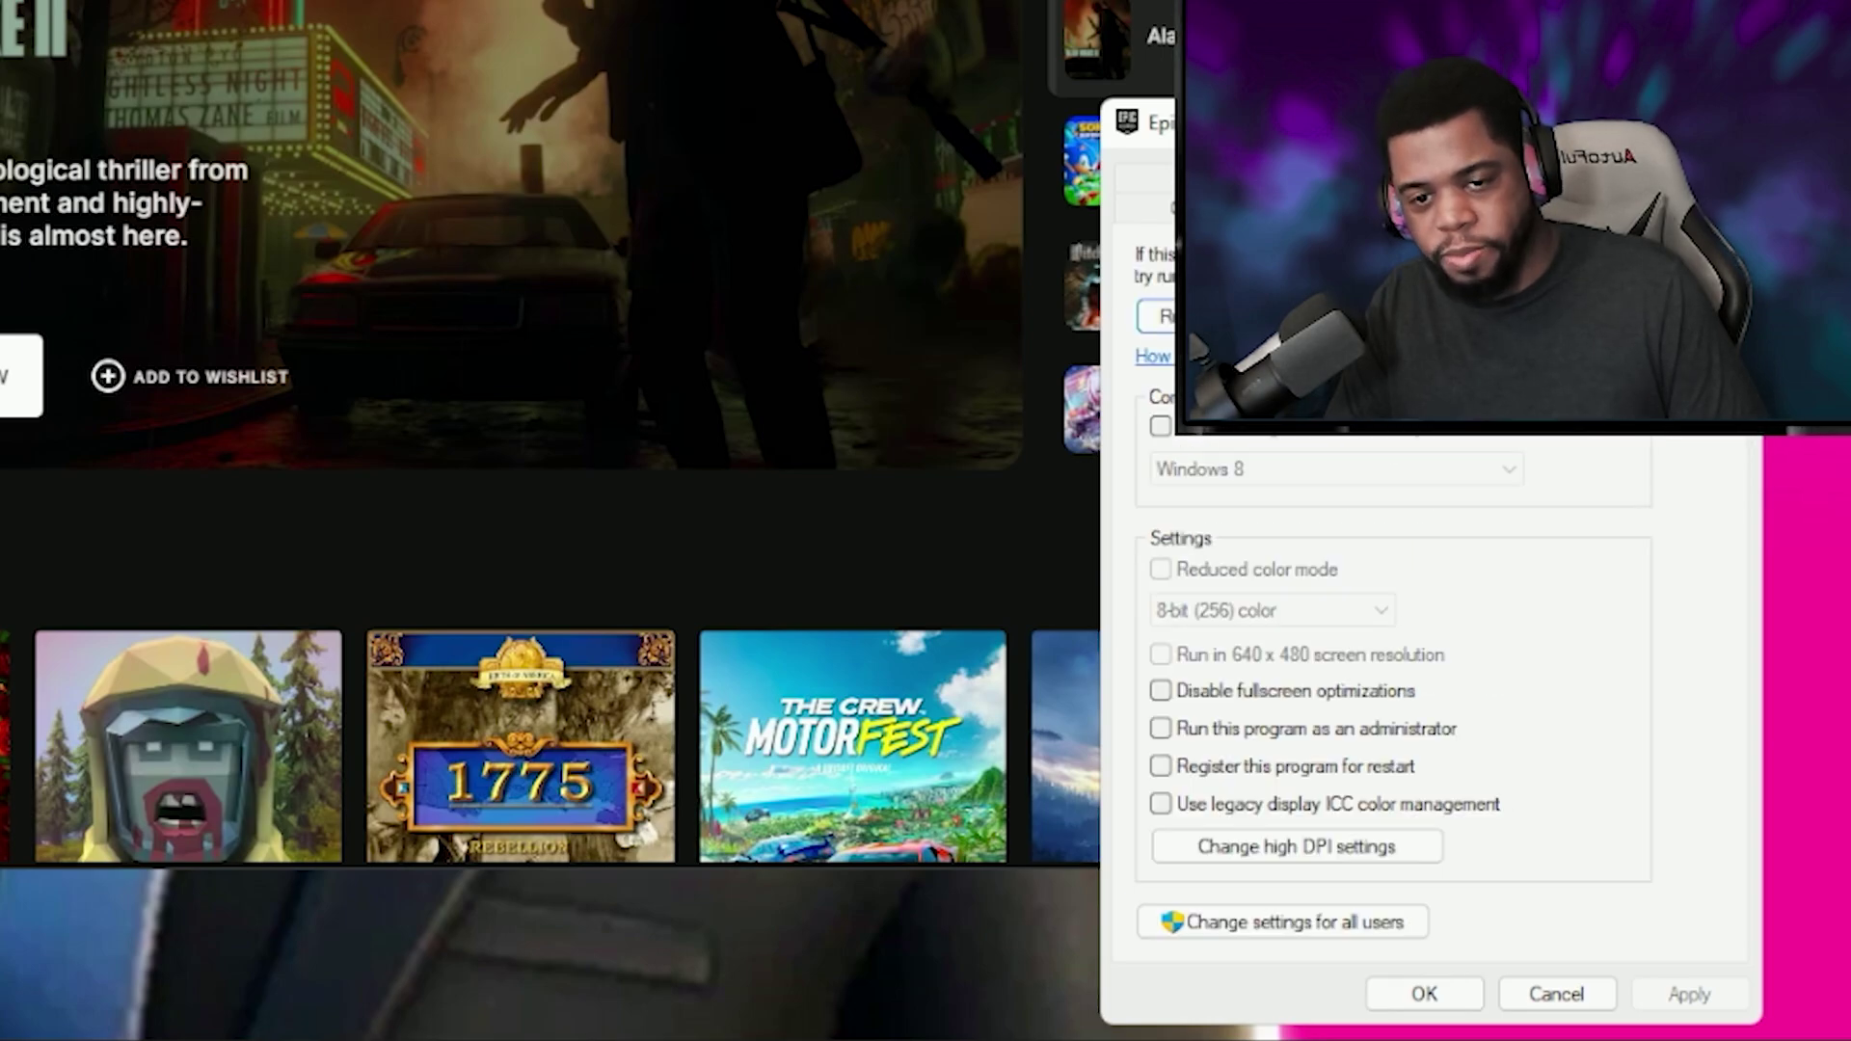
left_click(1161, 729)
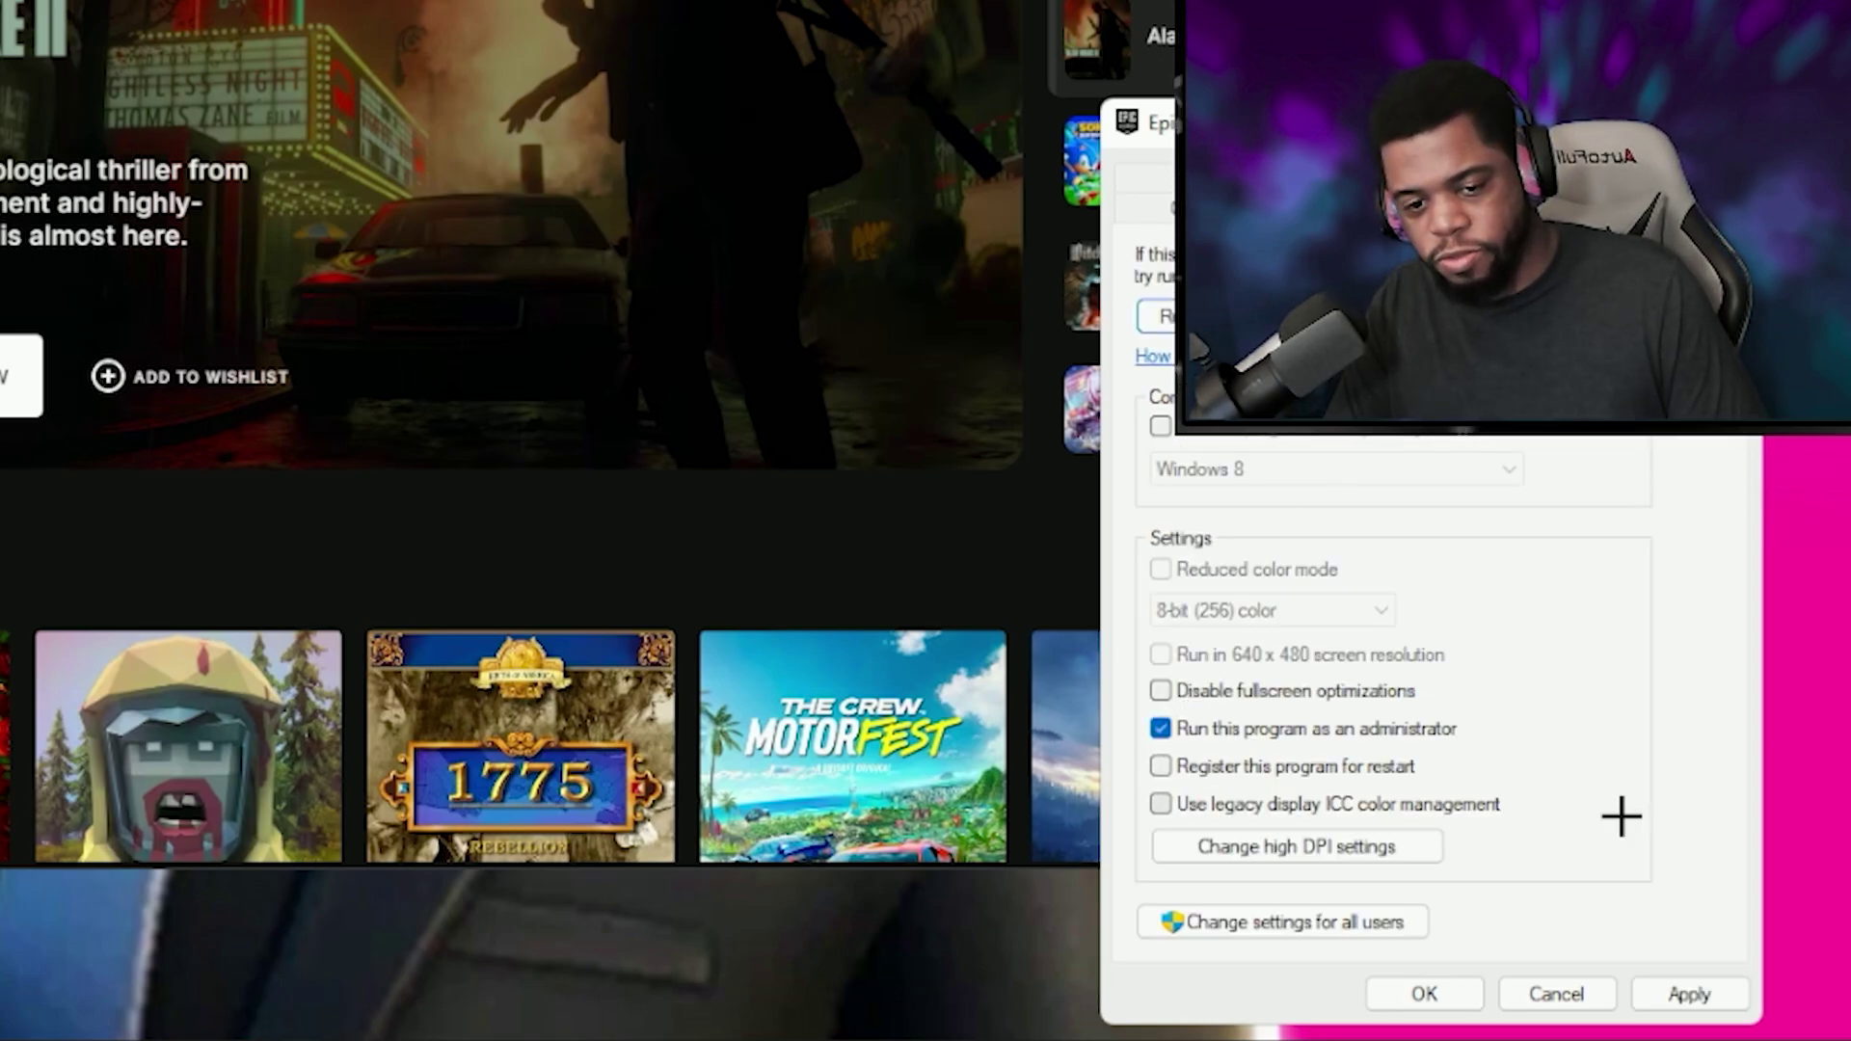
left_click(1735, 994)
left_click(1419, 996)
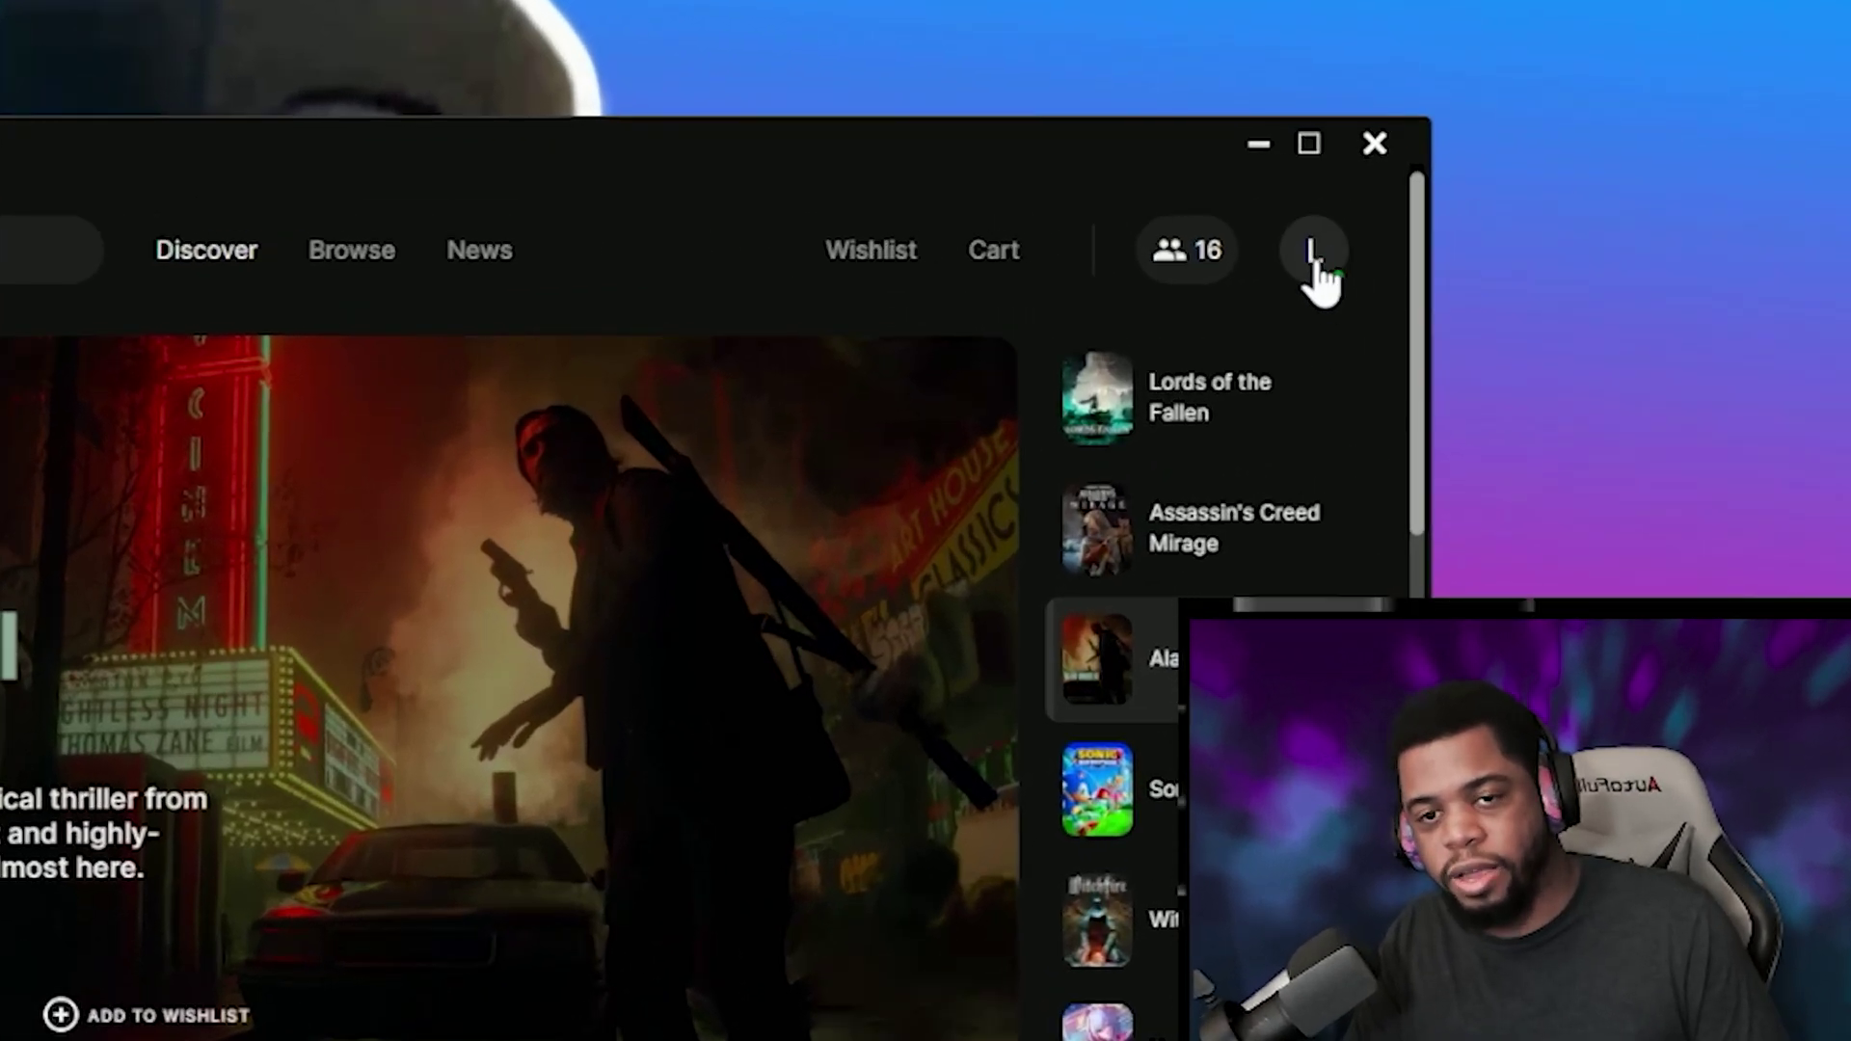
left_click(1316, 265)
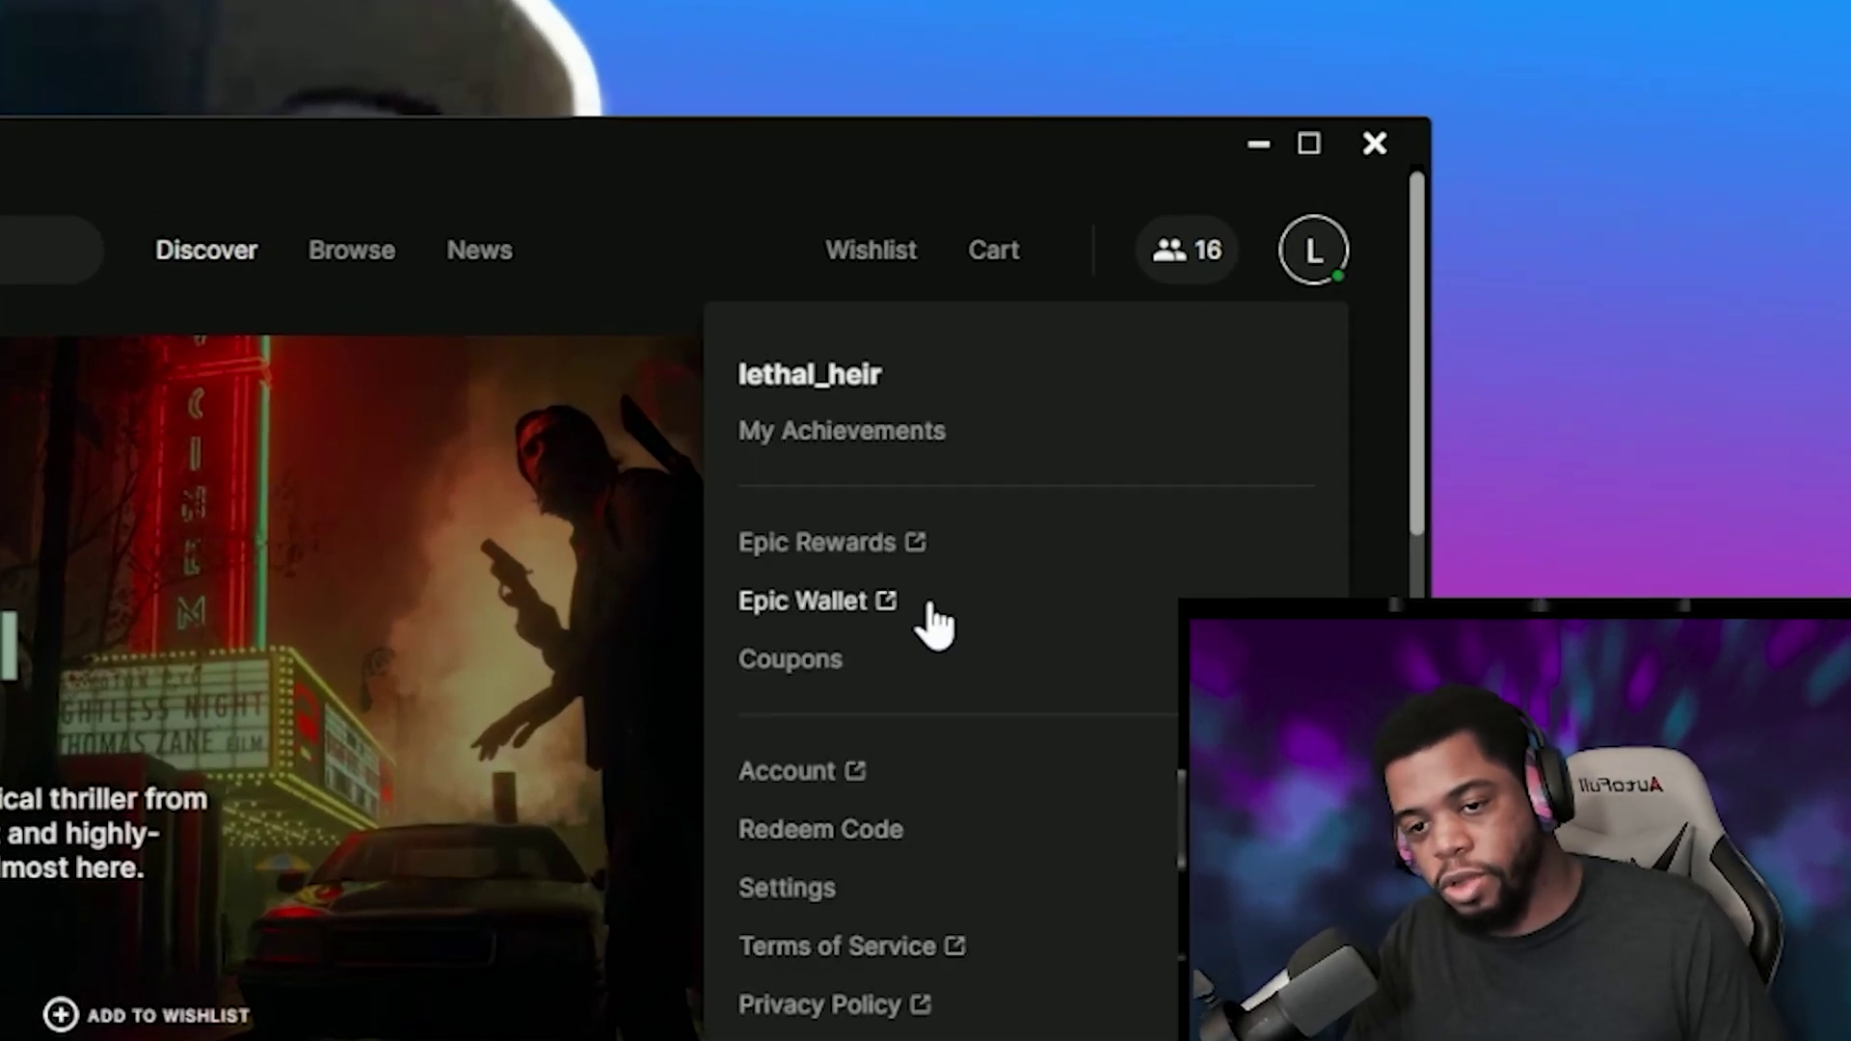
- Turn on Additional Command Line Arguments for Fortnite under the launcher's Manage Games settings
left_click(848, 888)
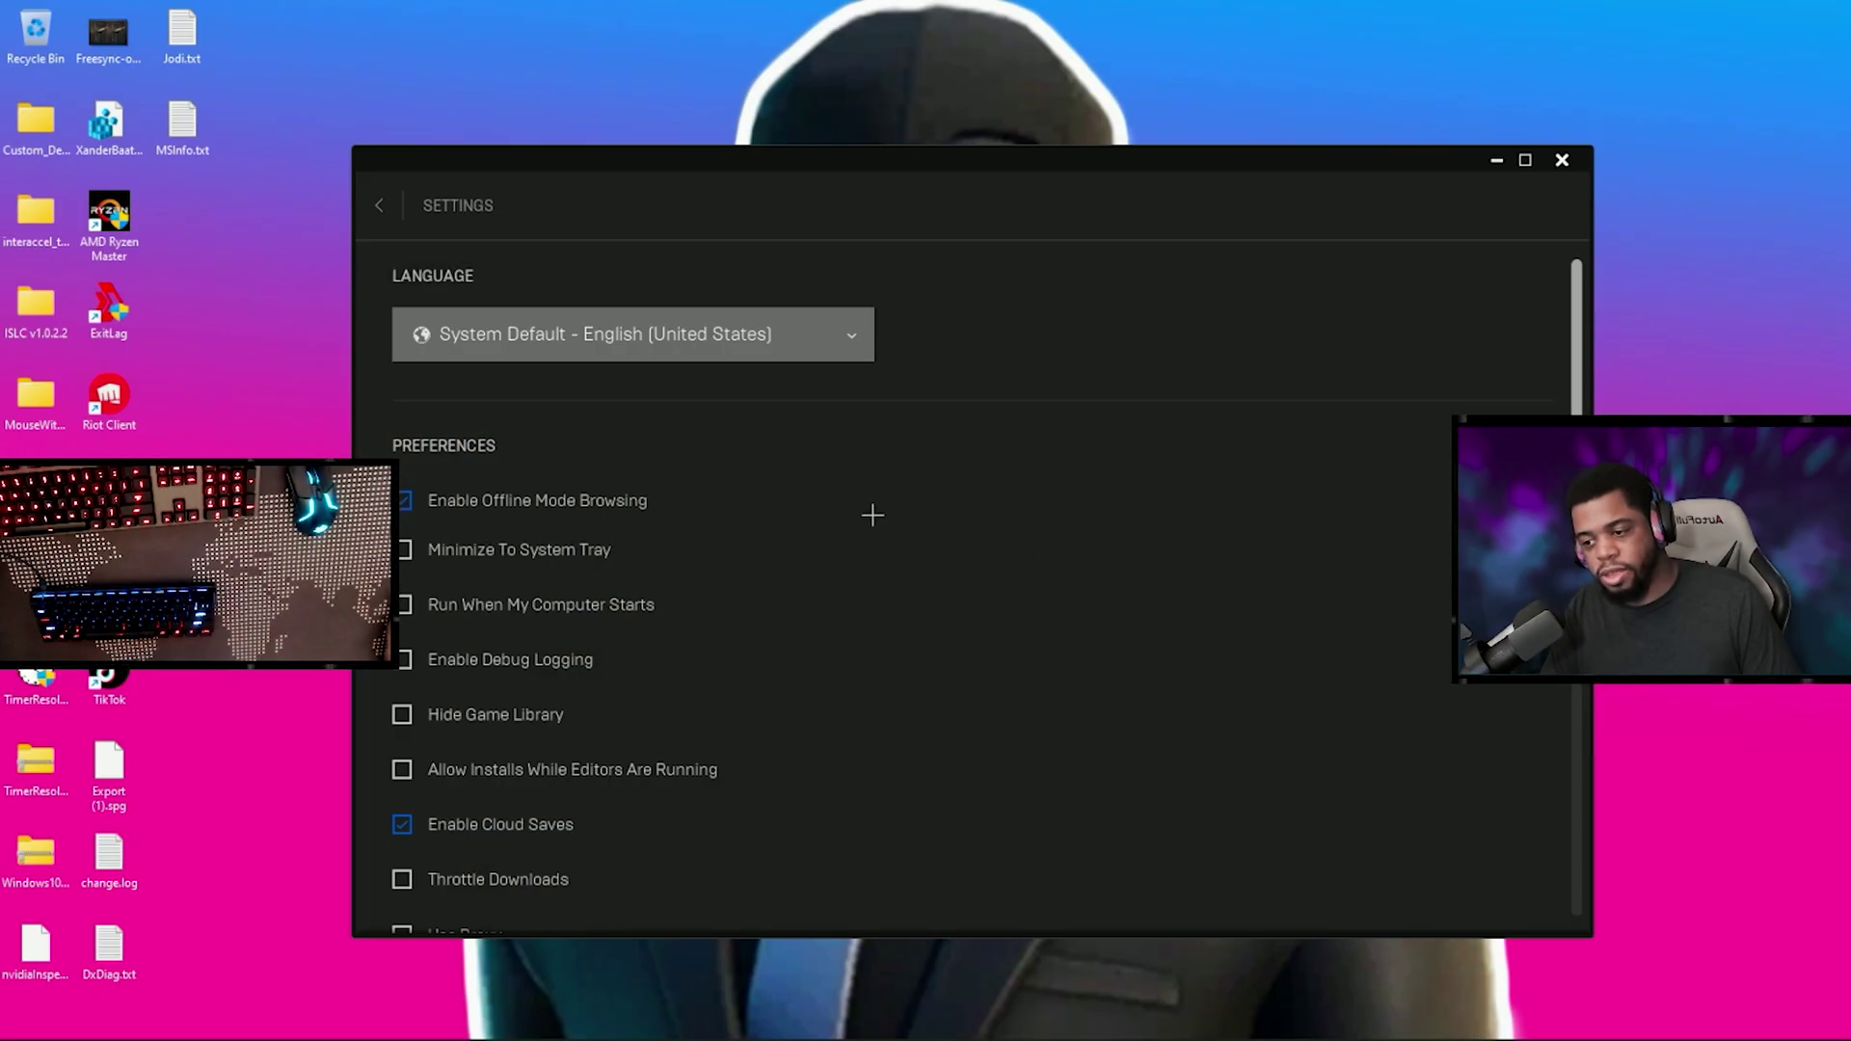
scroll(748, 640, "down", 4)
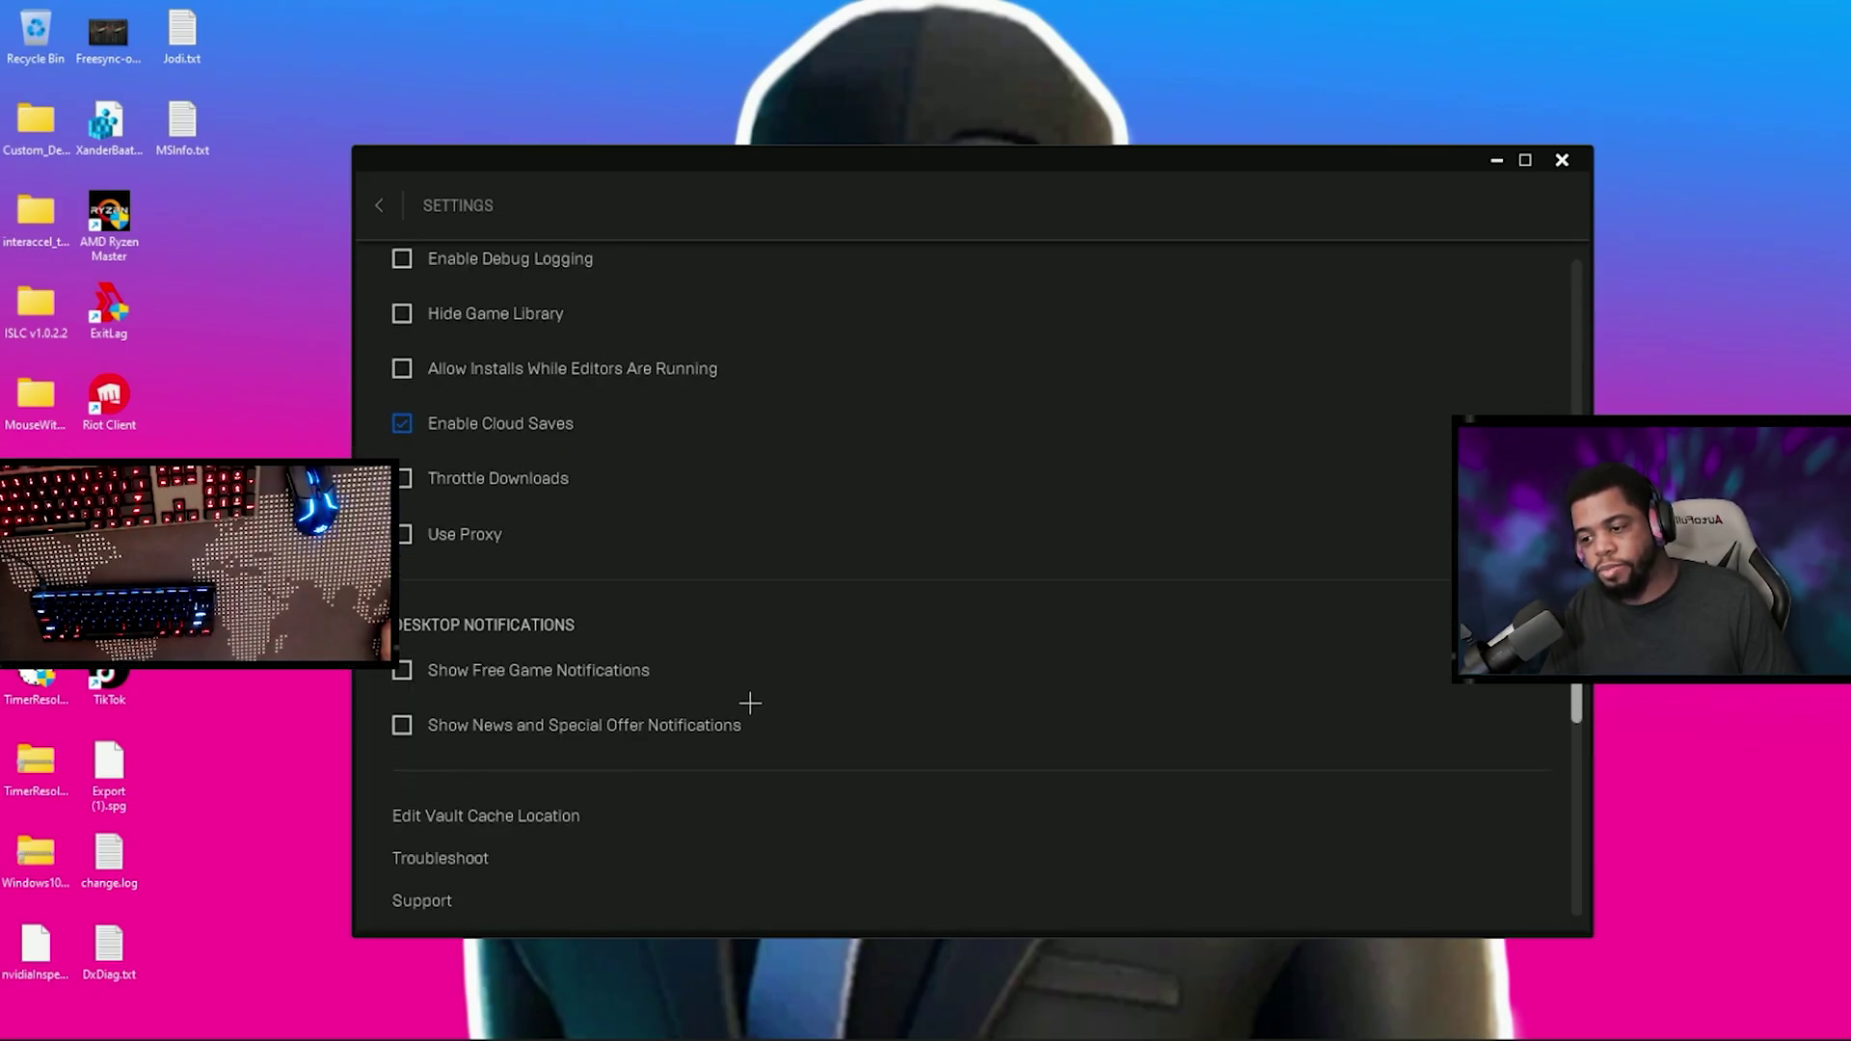
scroll(742, 714, "down", 5)
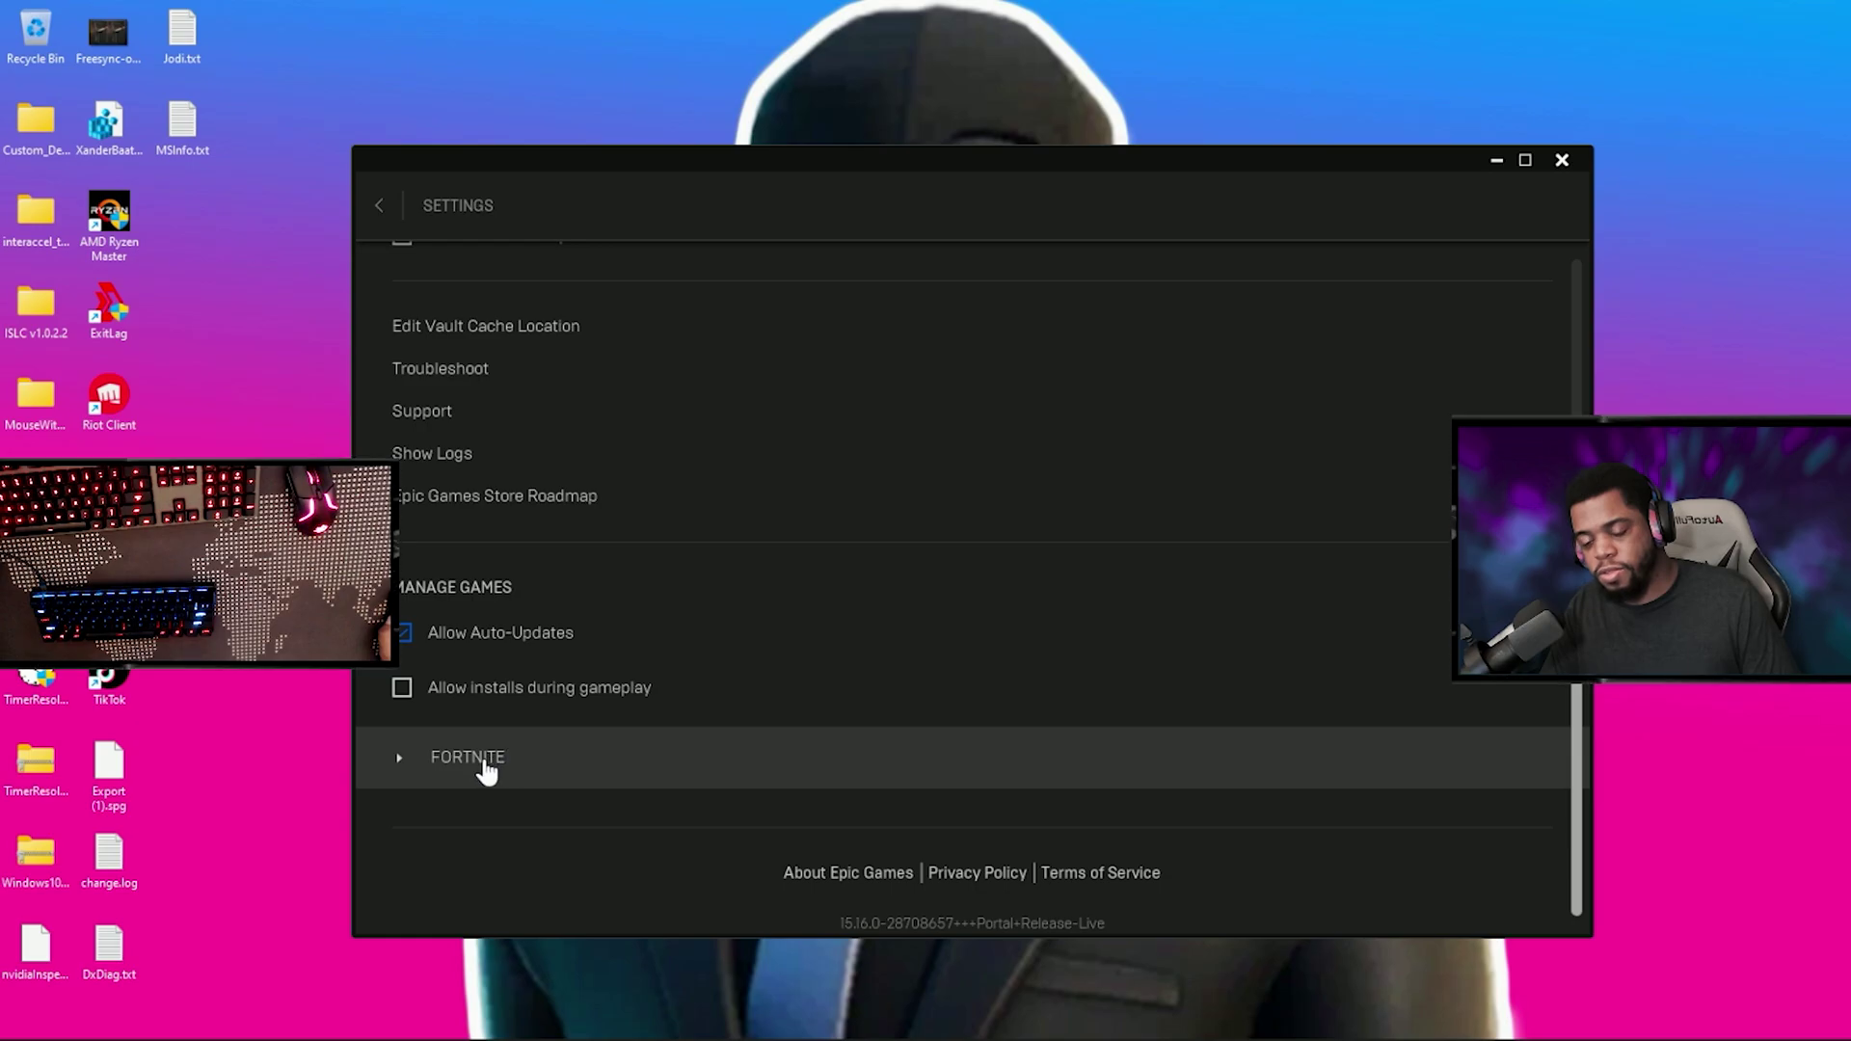
left_click(463, 758)
scroll(482, 810, "down", 1)
left_click(440, 811)
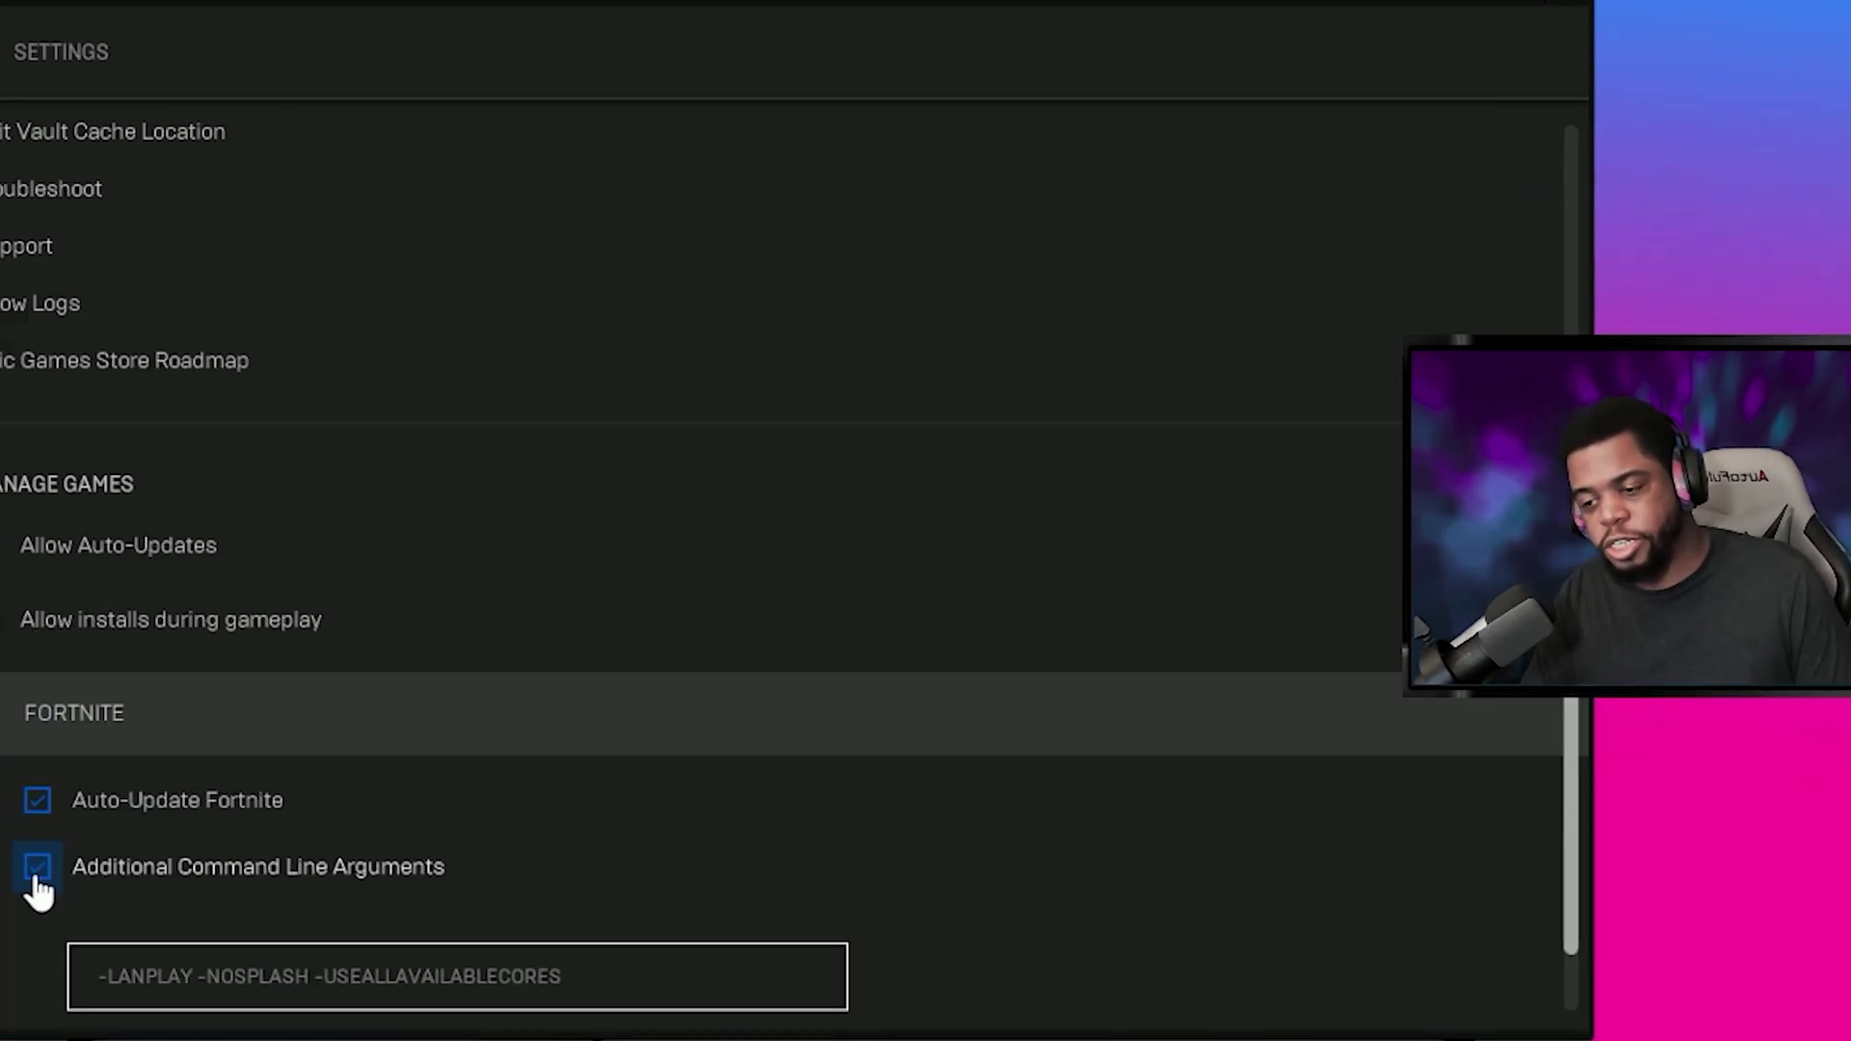
- Verify the argument field reads -LANPLAY -NOSPLASH -USEALLAVAILABLECORES
left_click_drag(611, 979, 152, 979)
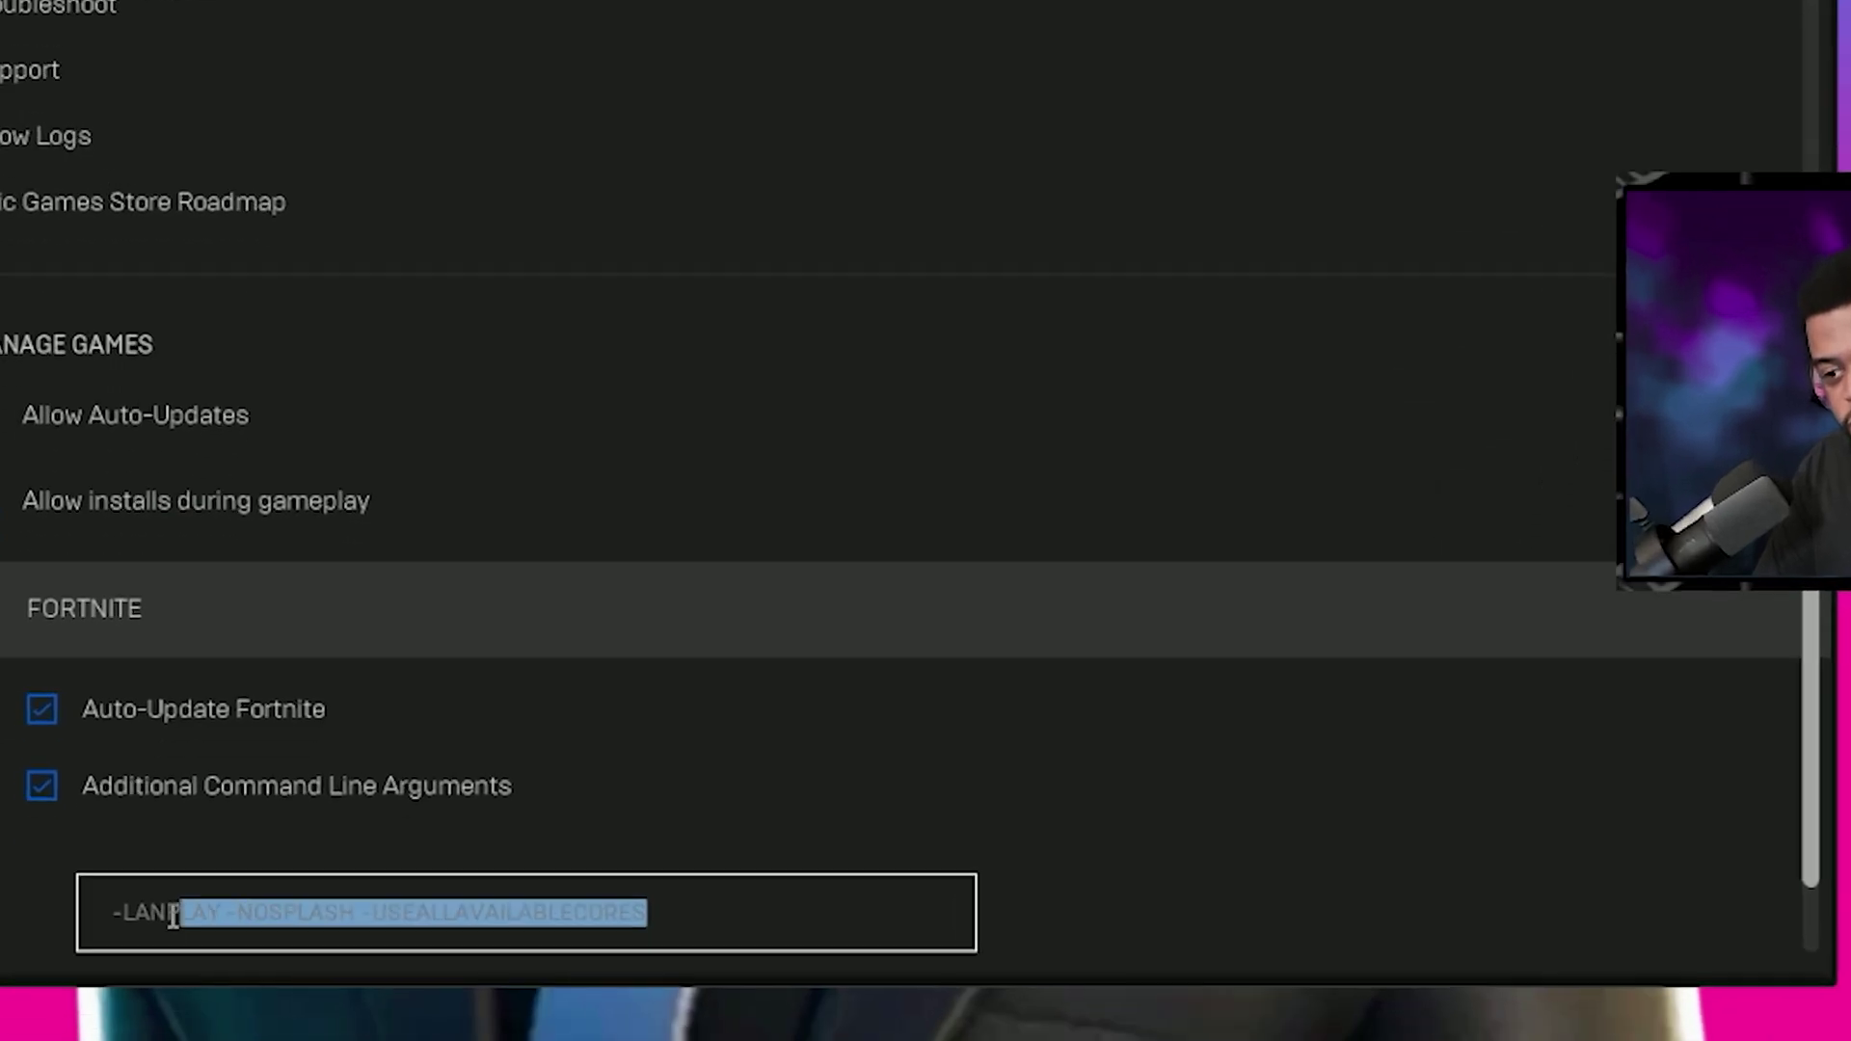
left_click_drag(174, 916, 69, 914)
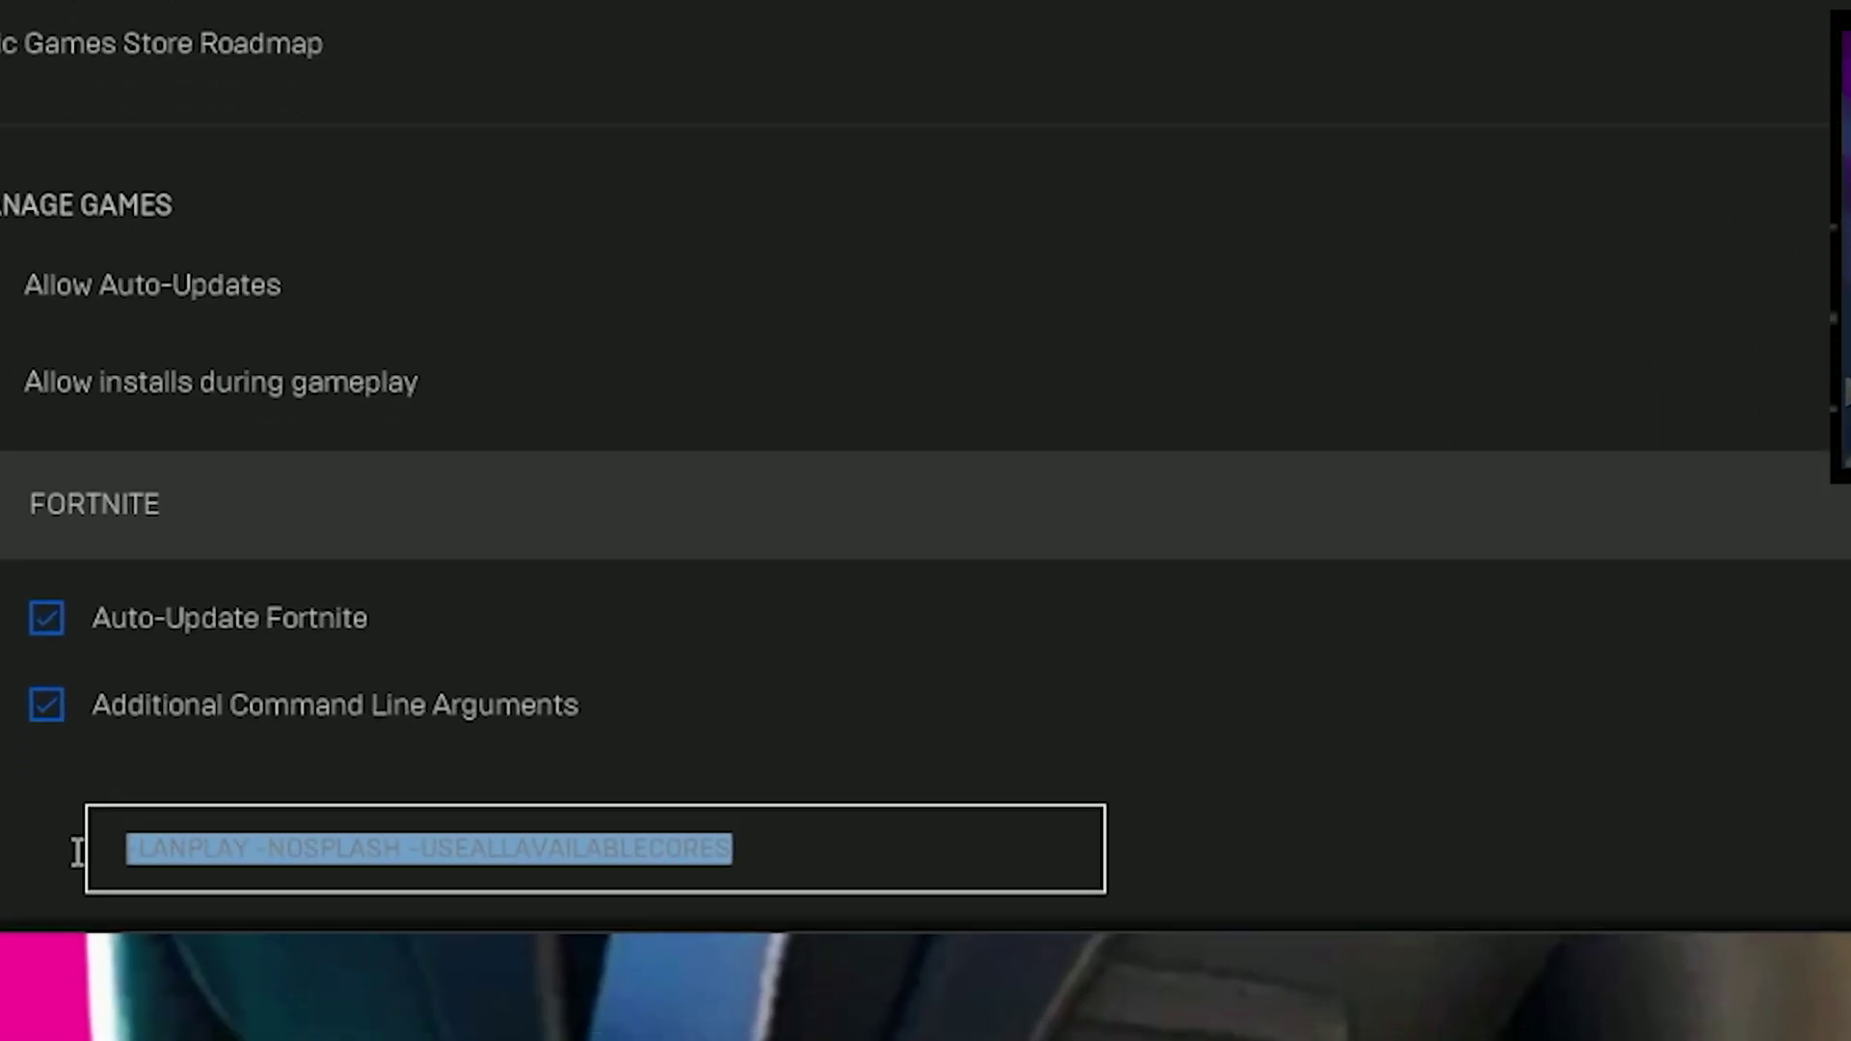
left_click_drag(78, 852, 827, 875)
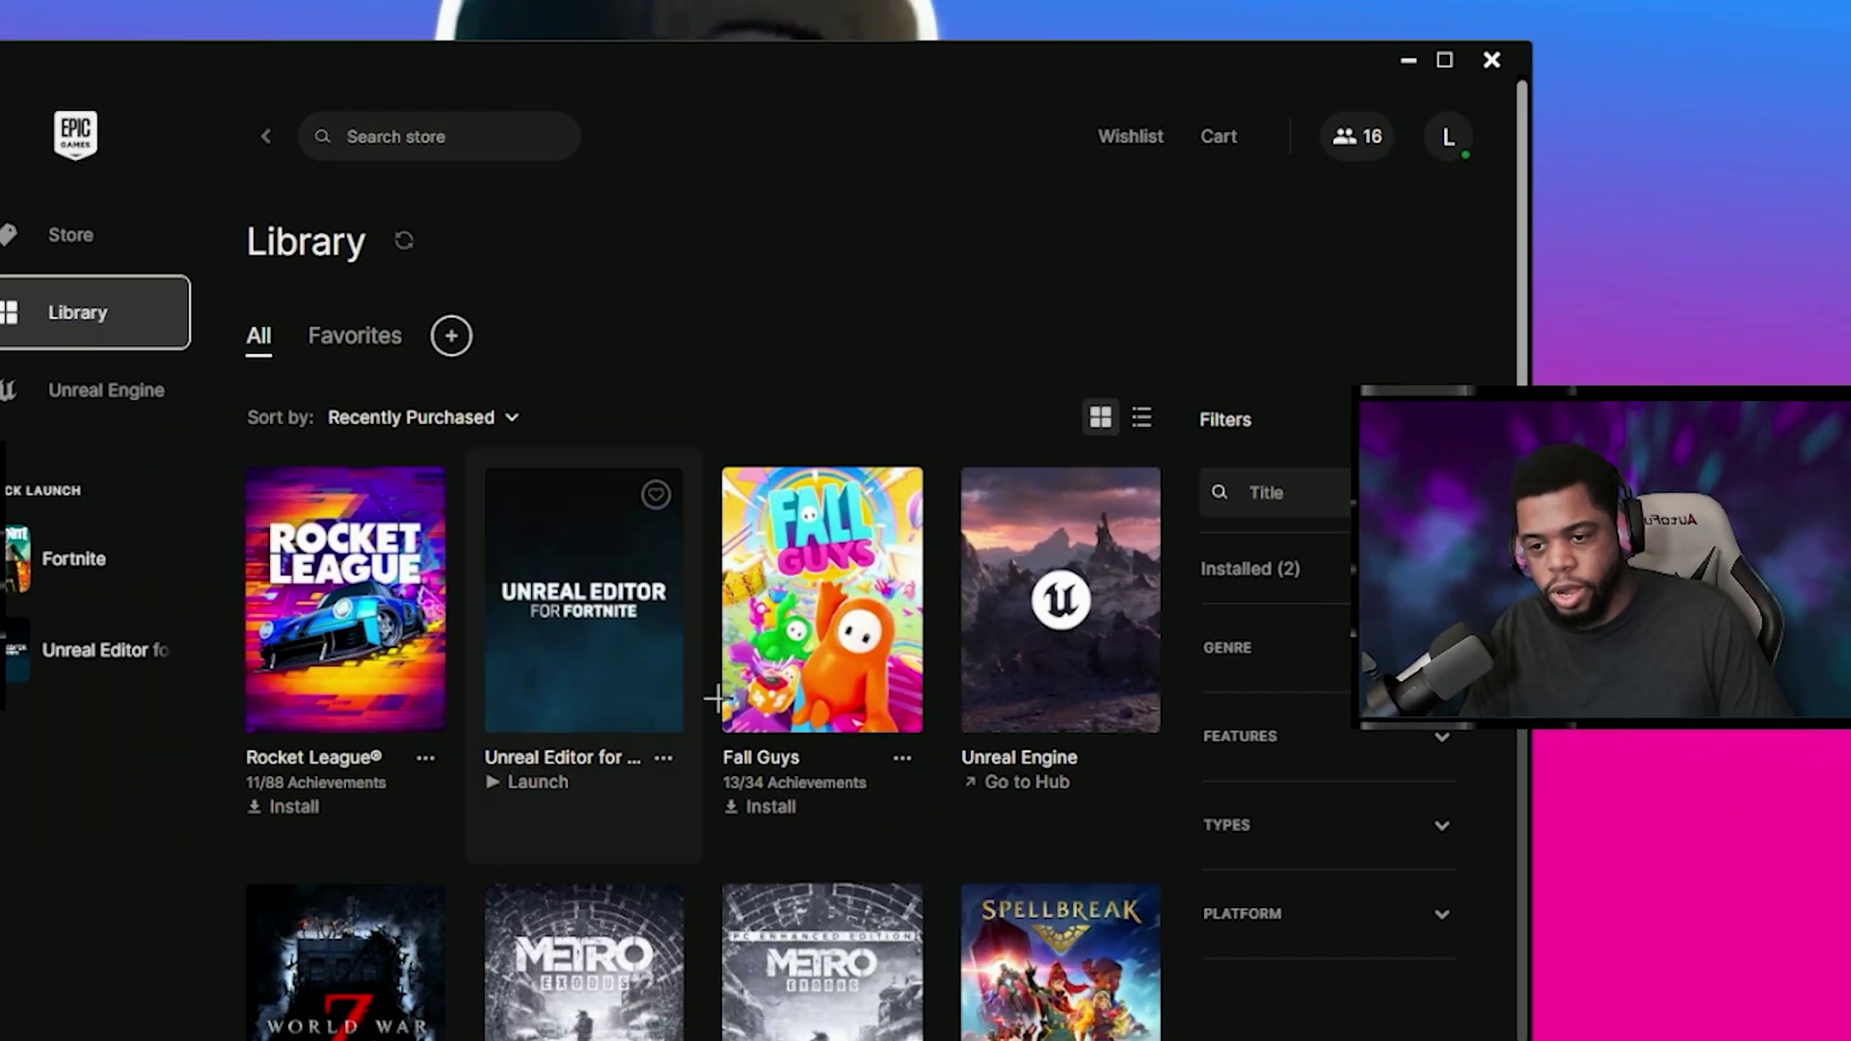
- Bring up Fortnite's Installation Options from its ... menu in the Library
scroll(737, 756, "down", 3)
scroll(737, 756, "down", 10)
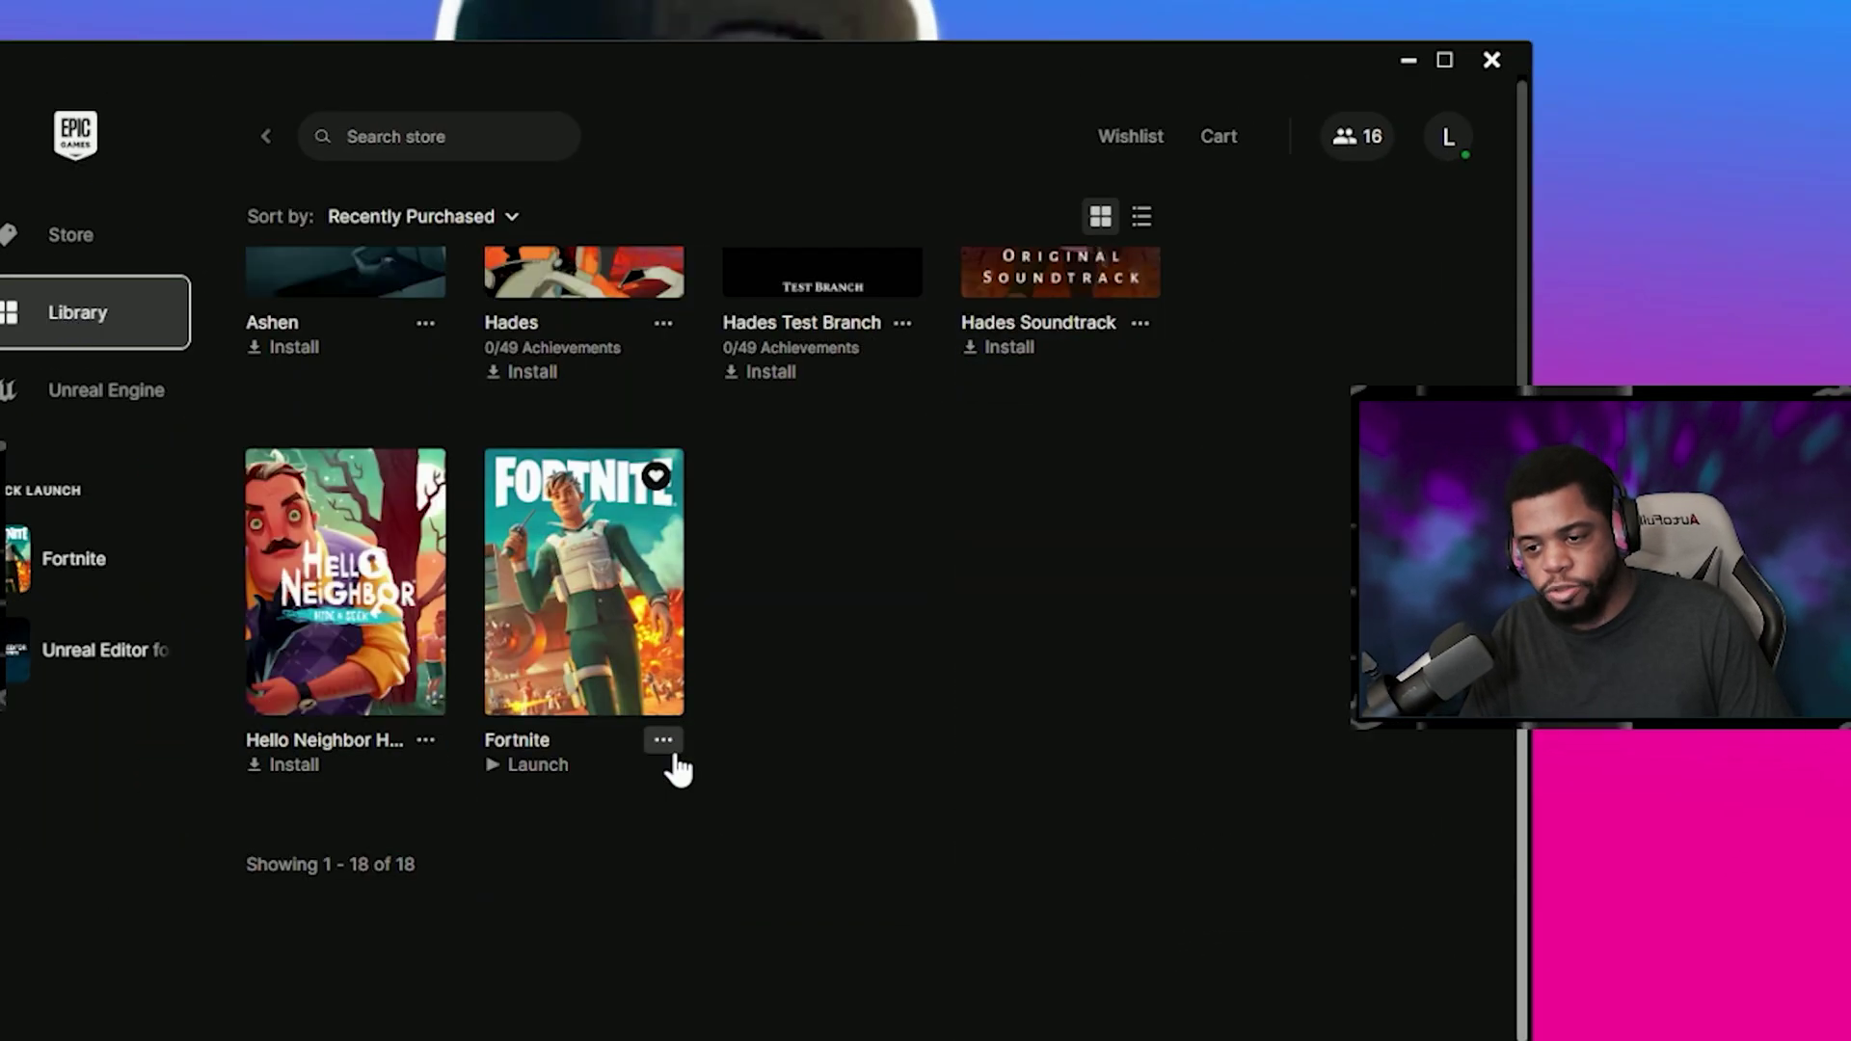
left_click(665, 744)
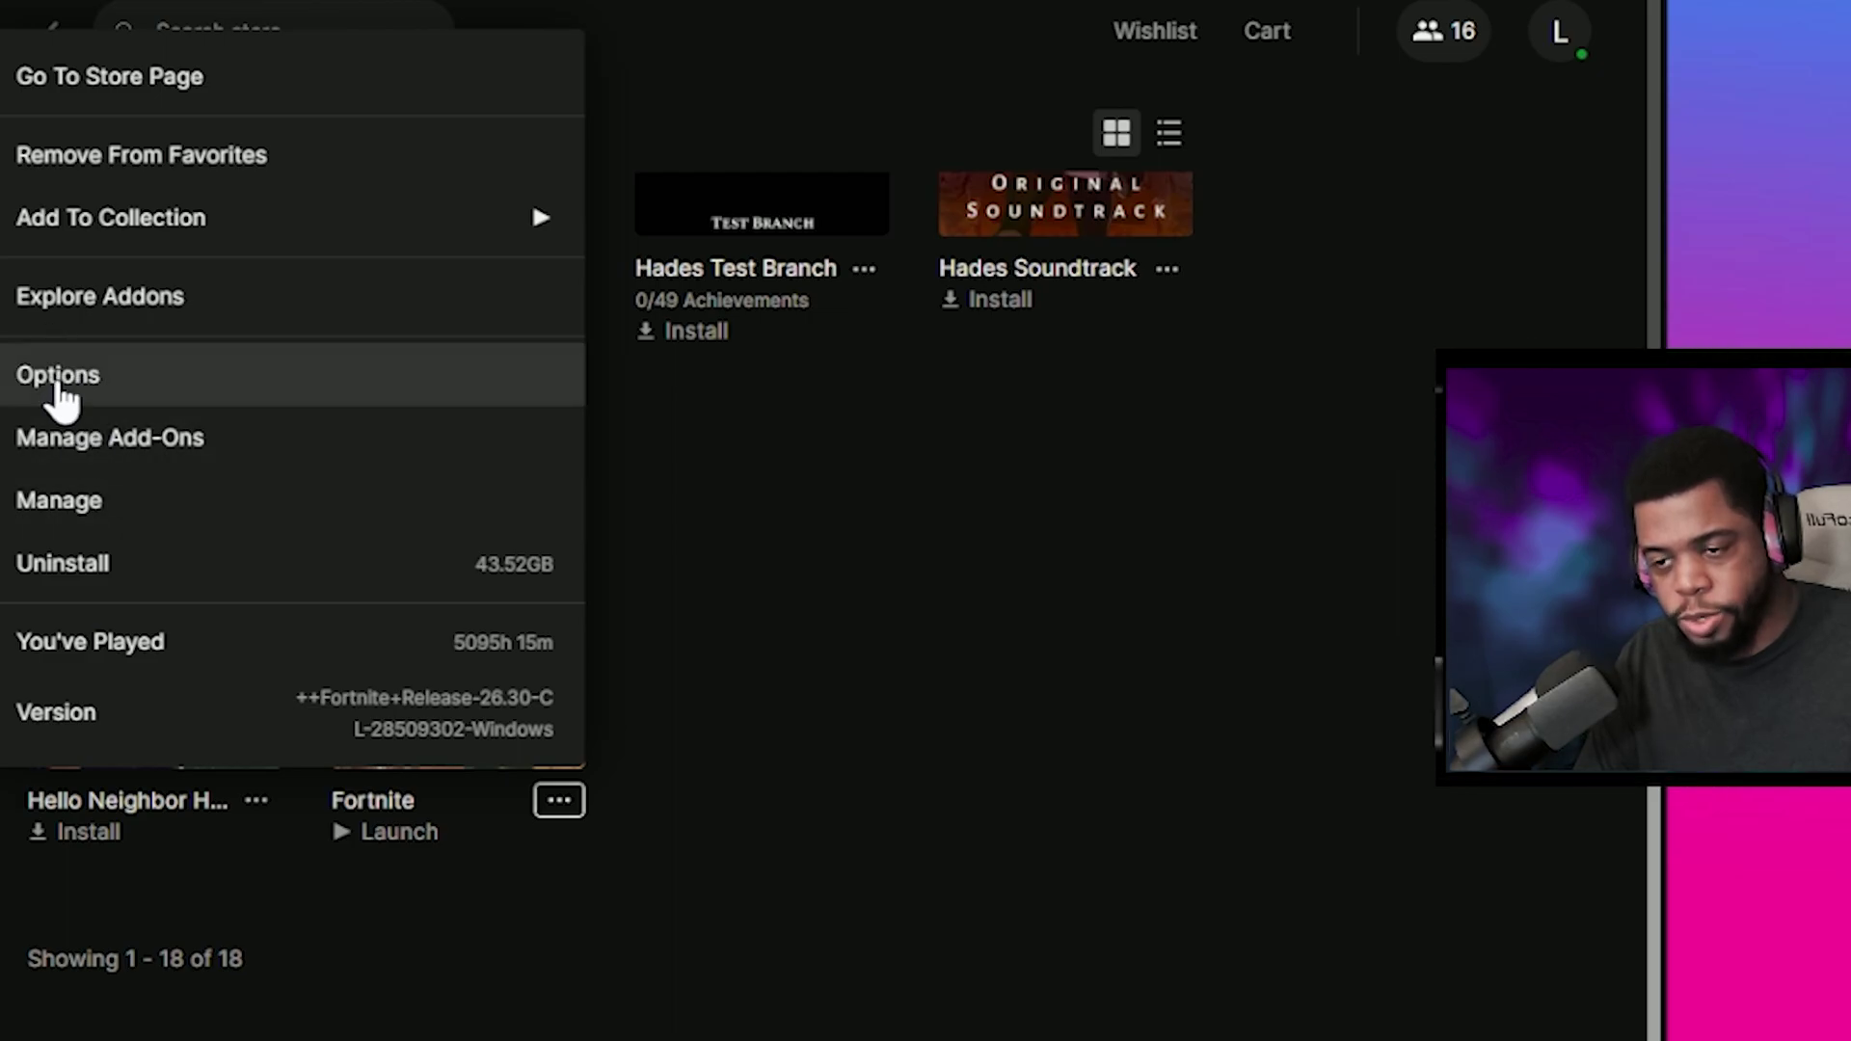
left_click(19, 385)
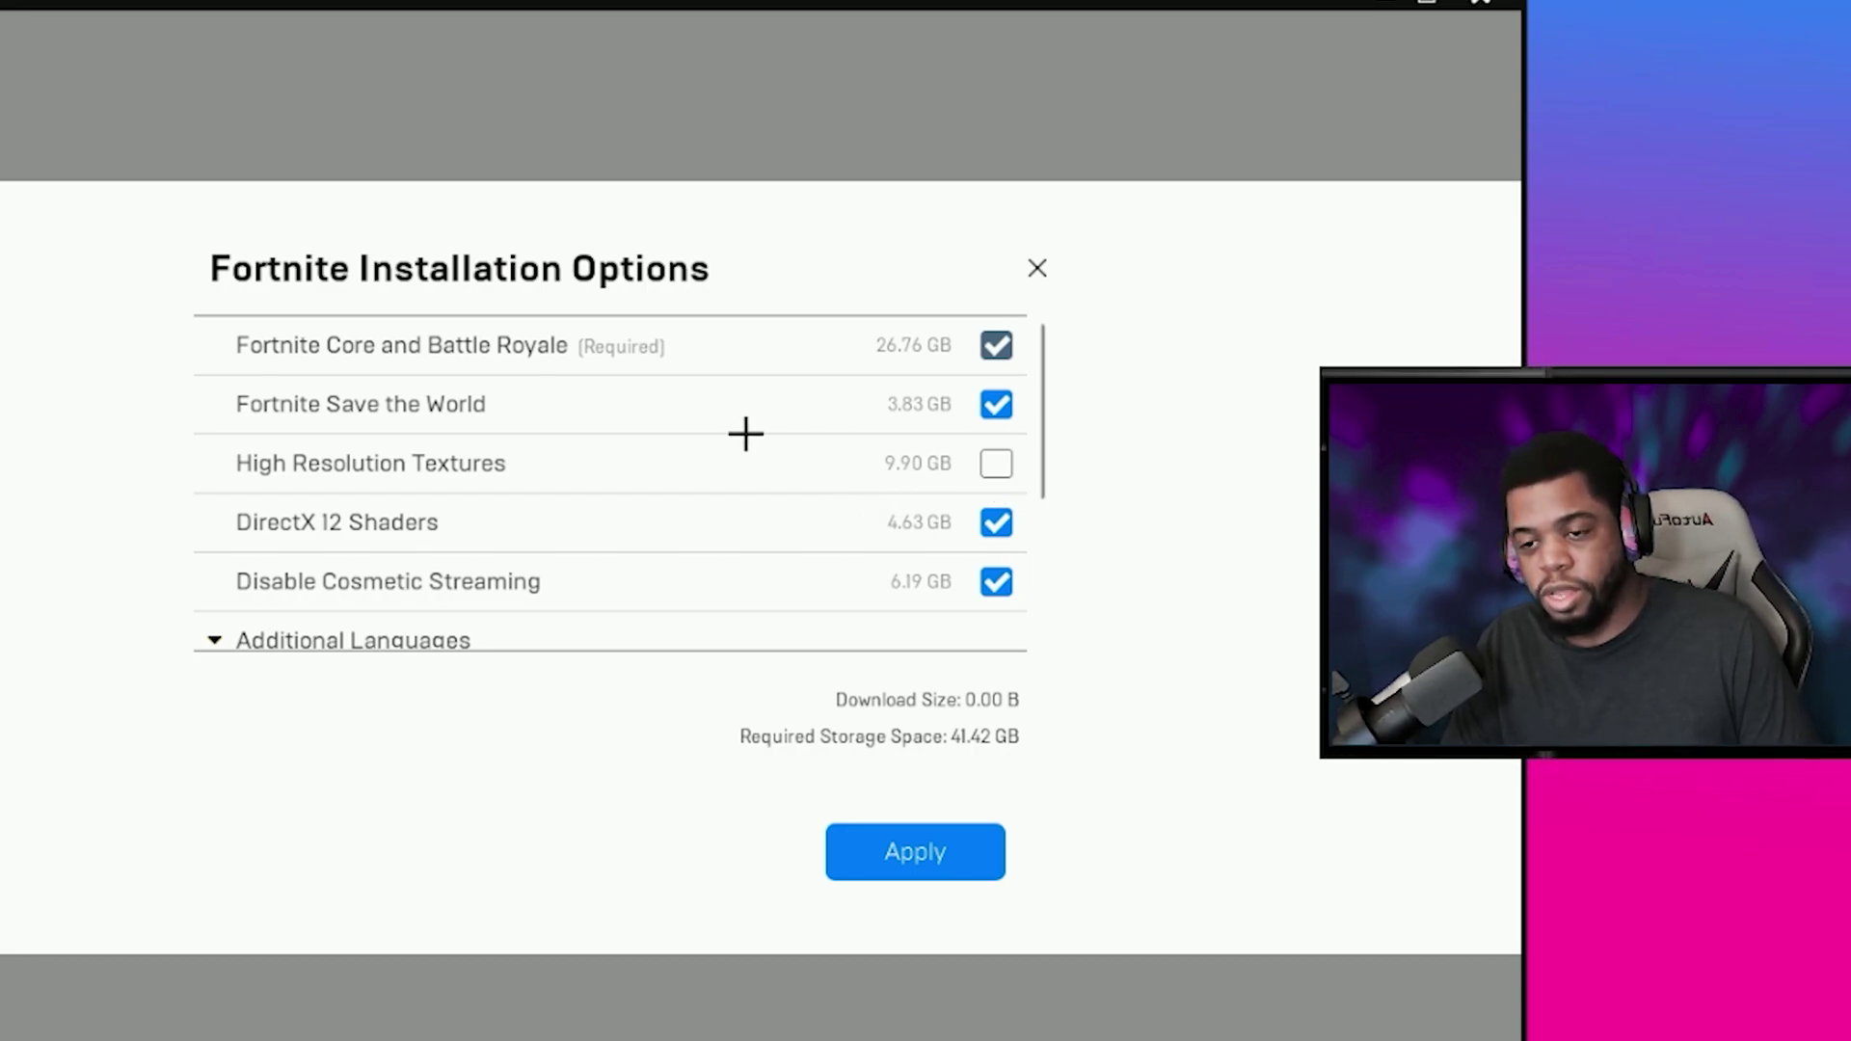
- Review Fortnite's install options, leaving High Resolution Textures and extra languages unticked
scroll(644, 472, "down", 1)
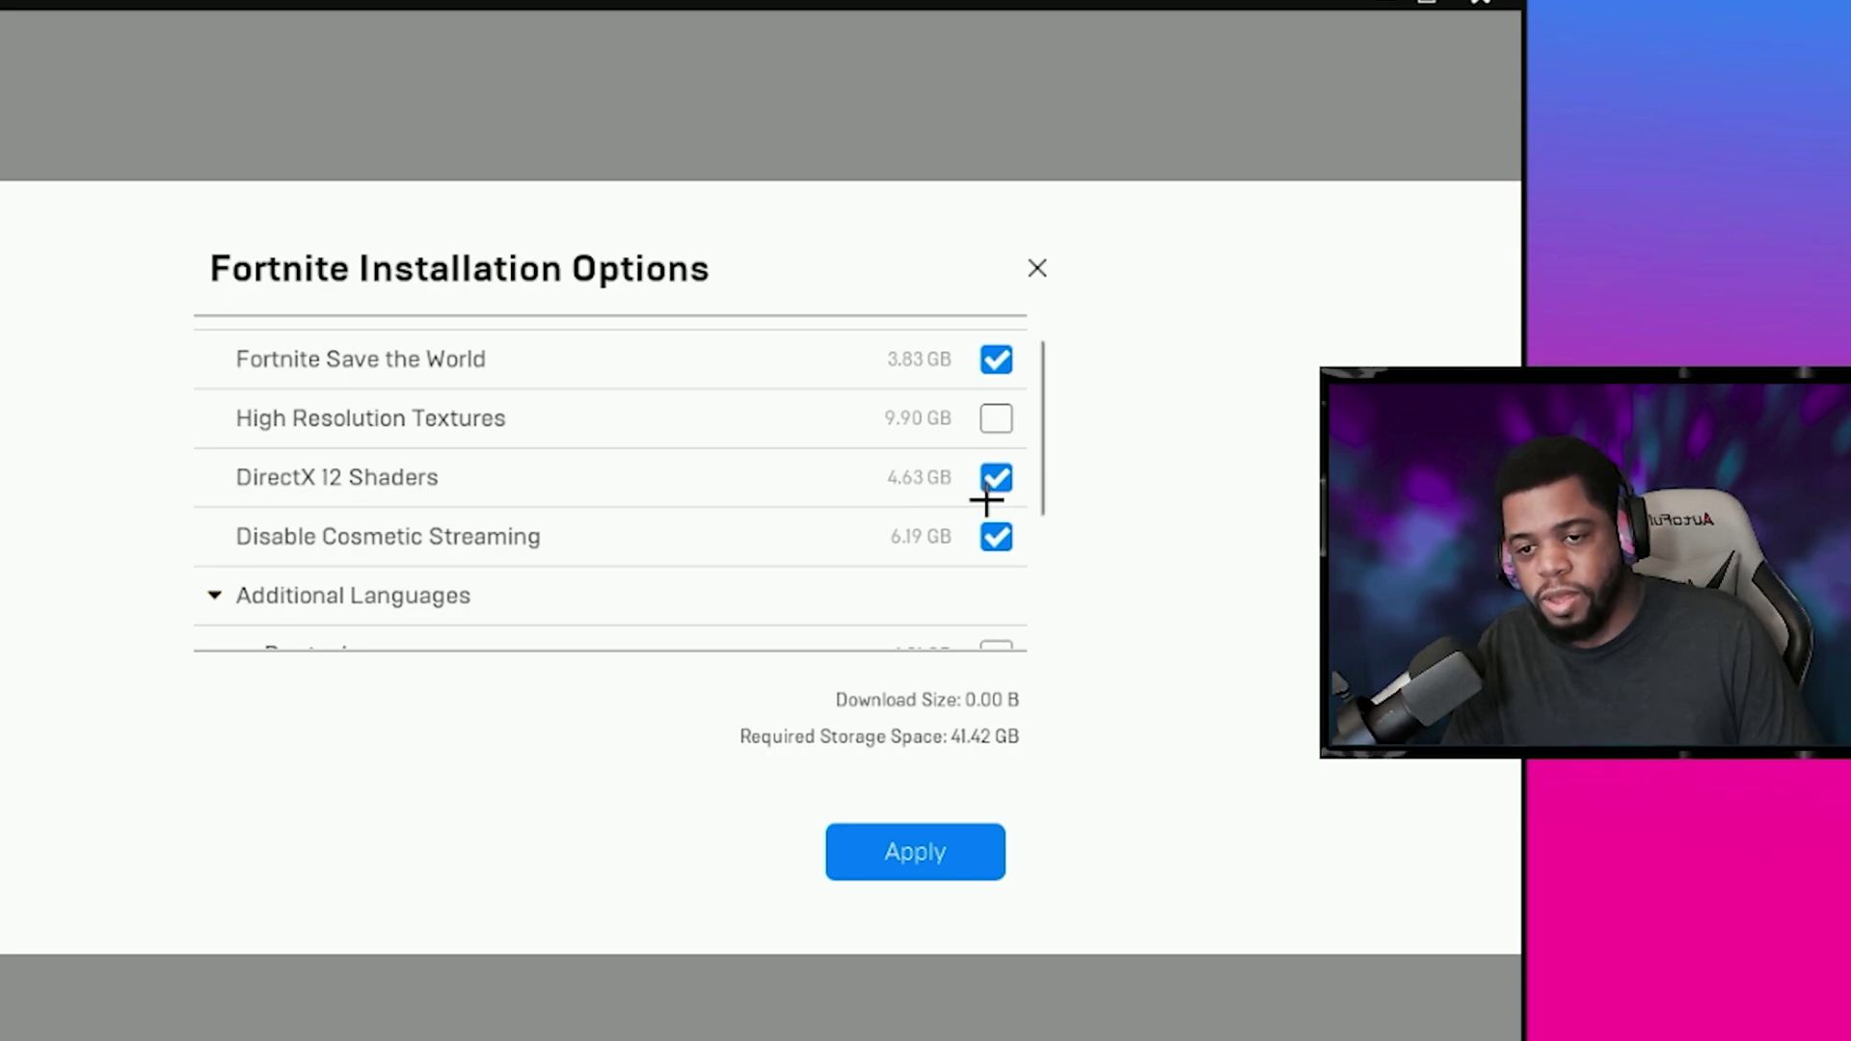
scroll(797, 426, "up", 1)
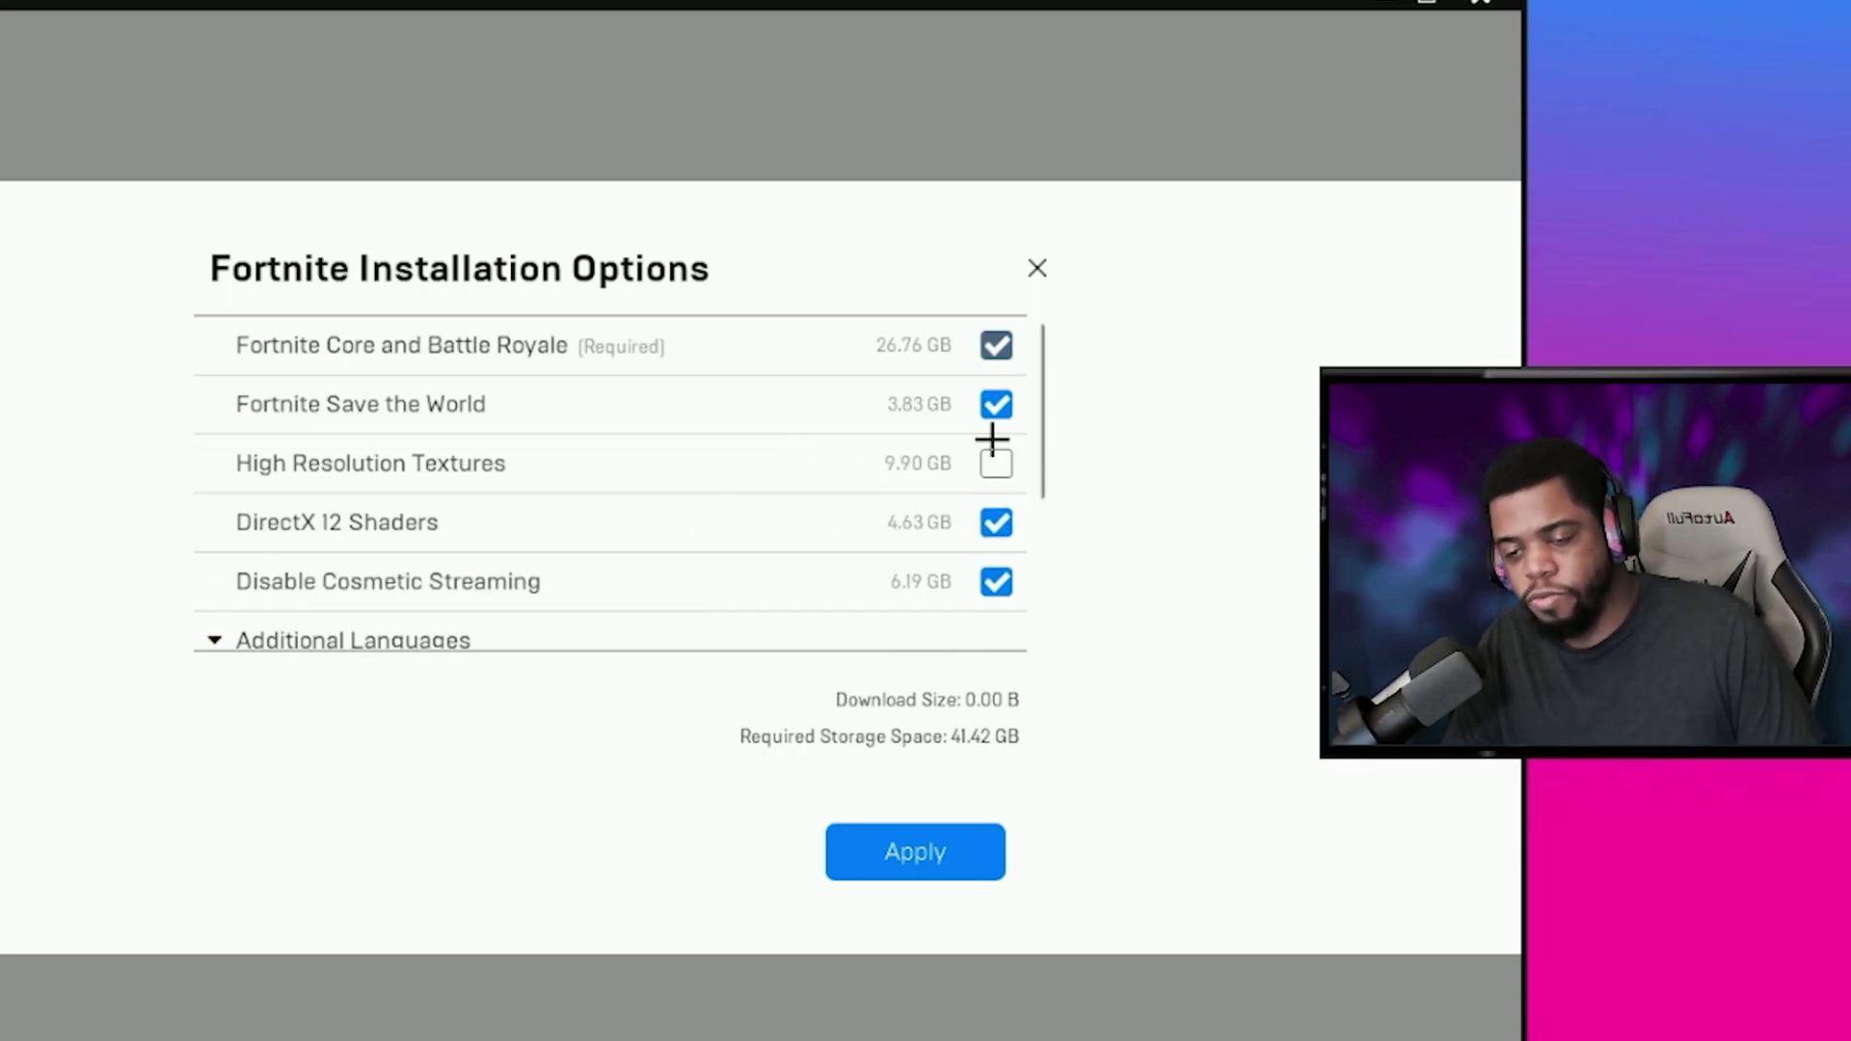
scroll(762, 450, "down", 1)
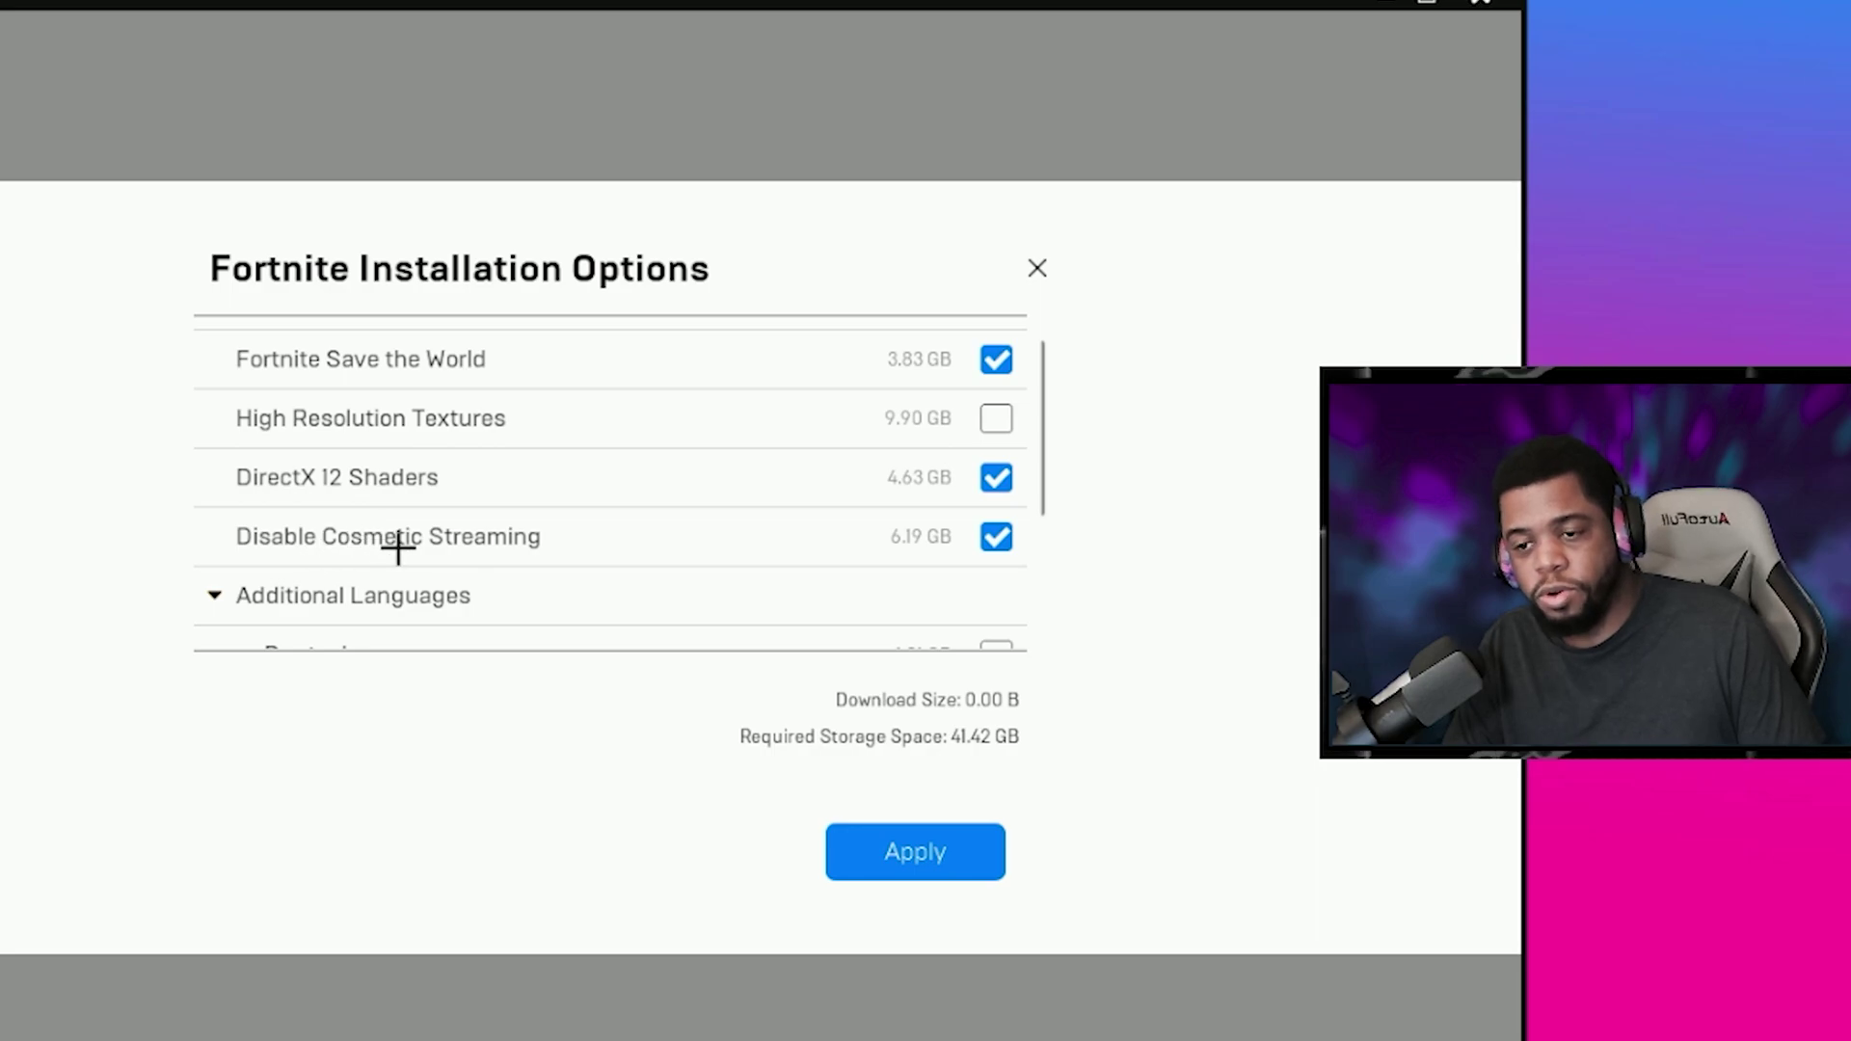
scroll(785, 493, "down", 1)
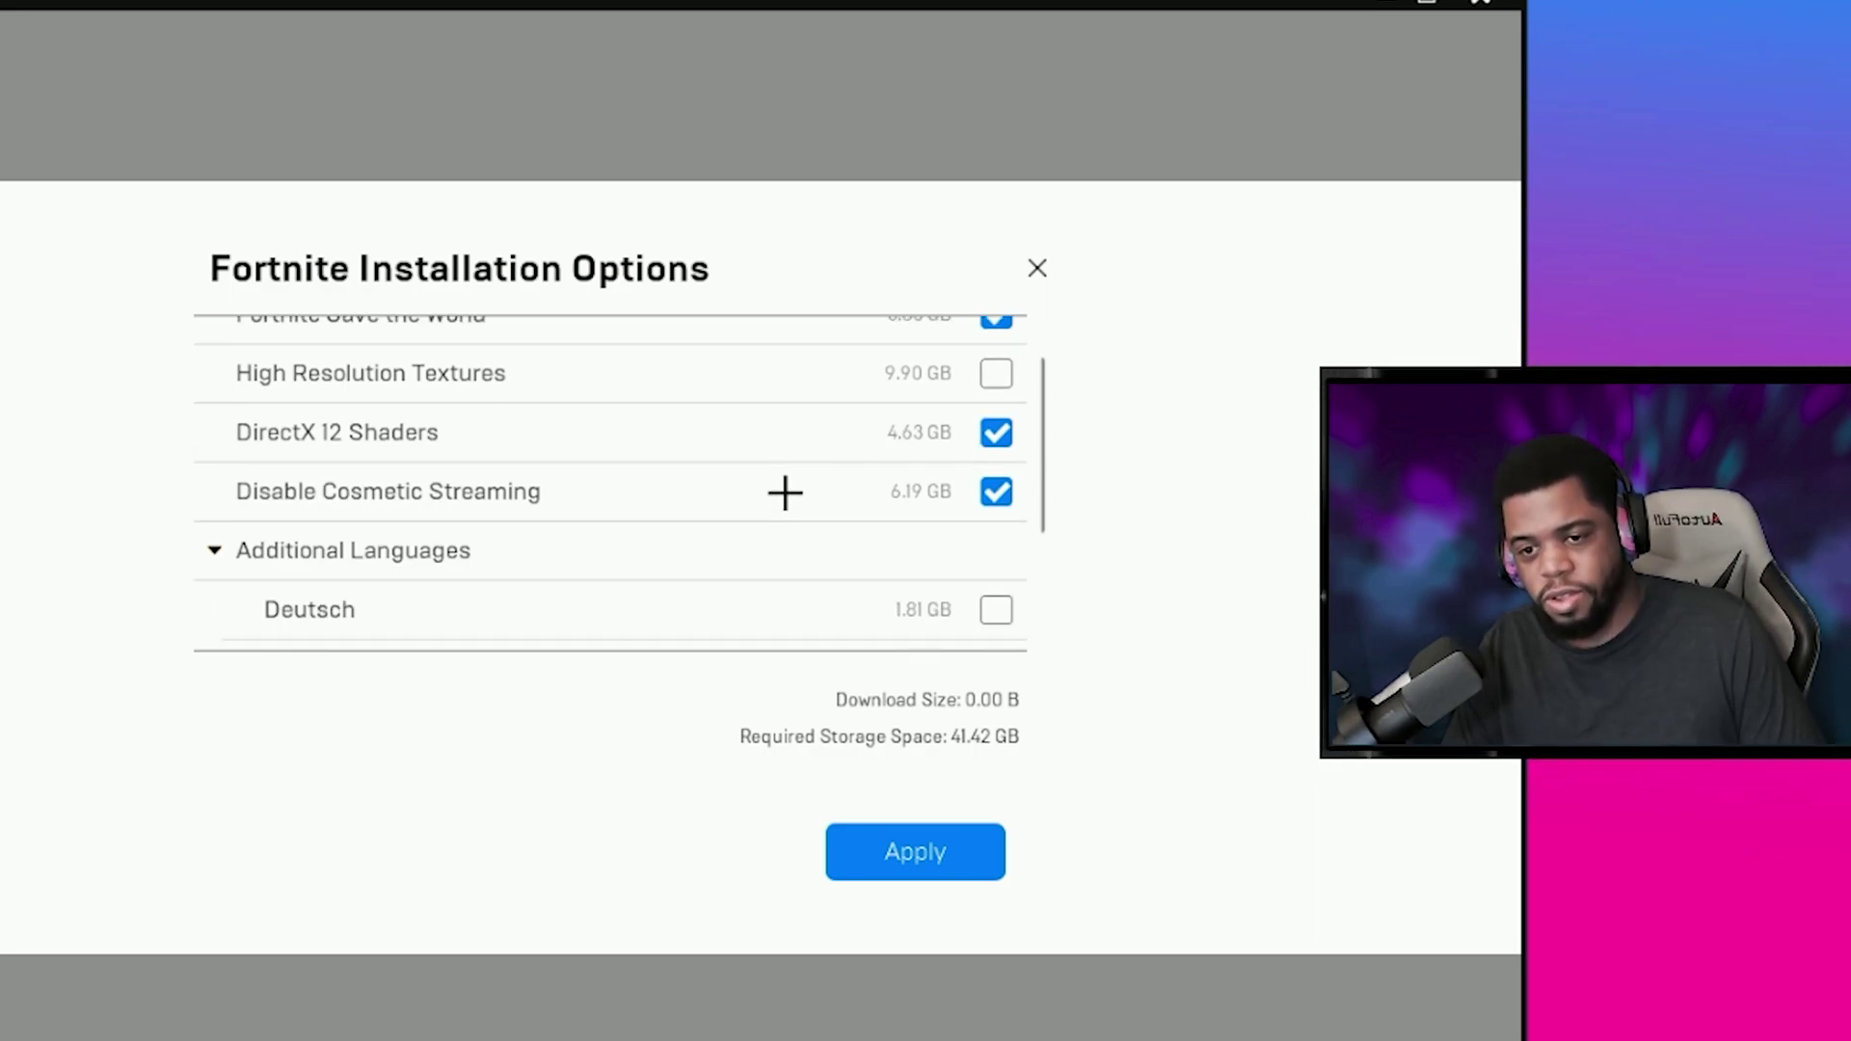
scroll(786, 490, "down", 6)
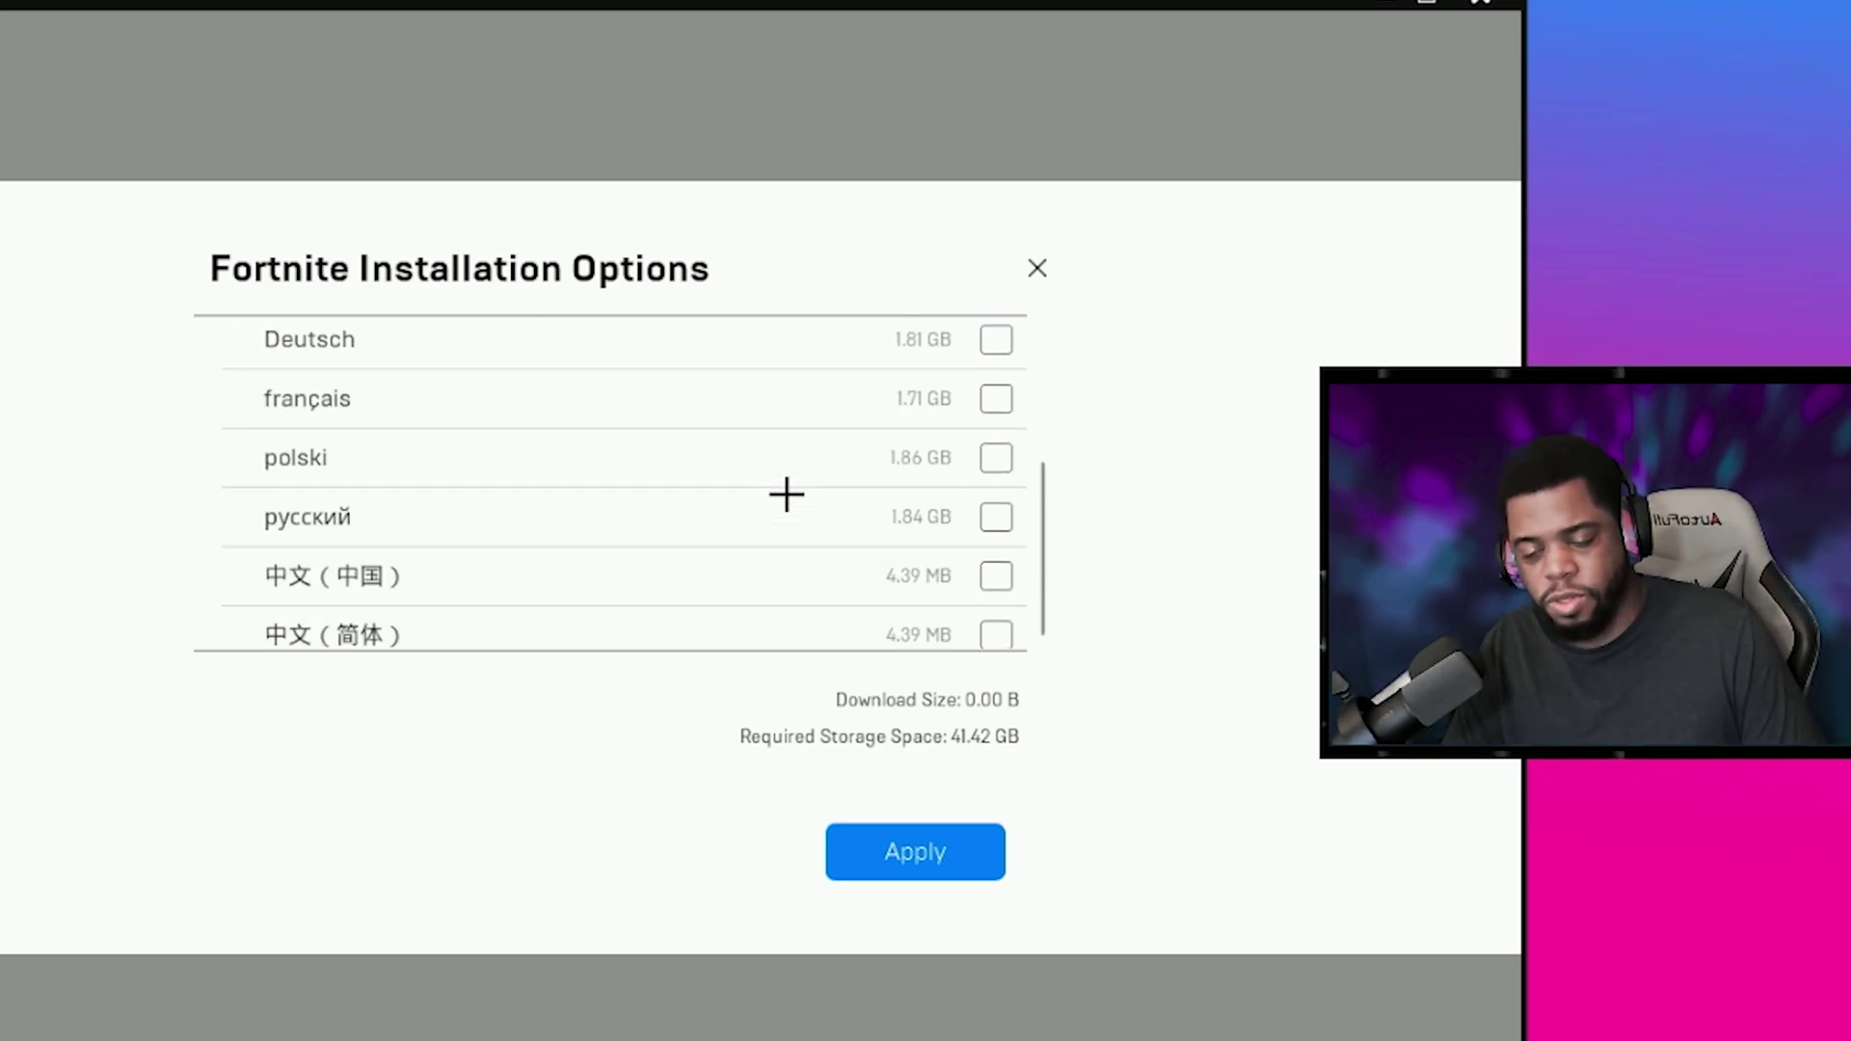
scroll(795, 491, "up", 5)
scroll(794, 491, "up", 3)
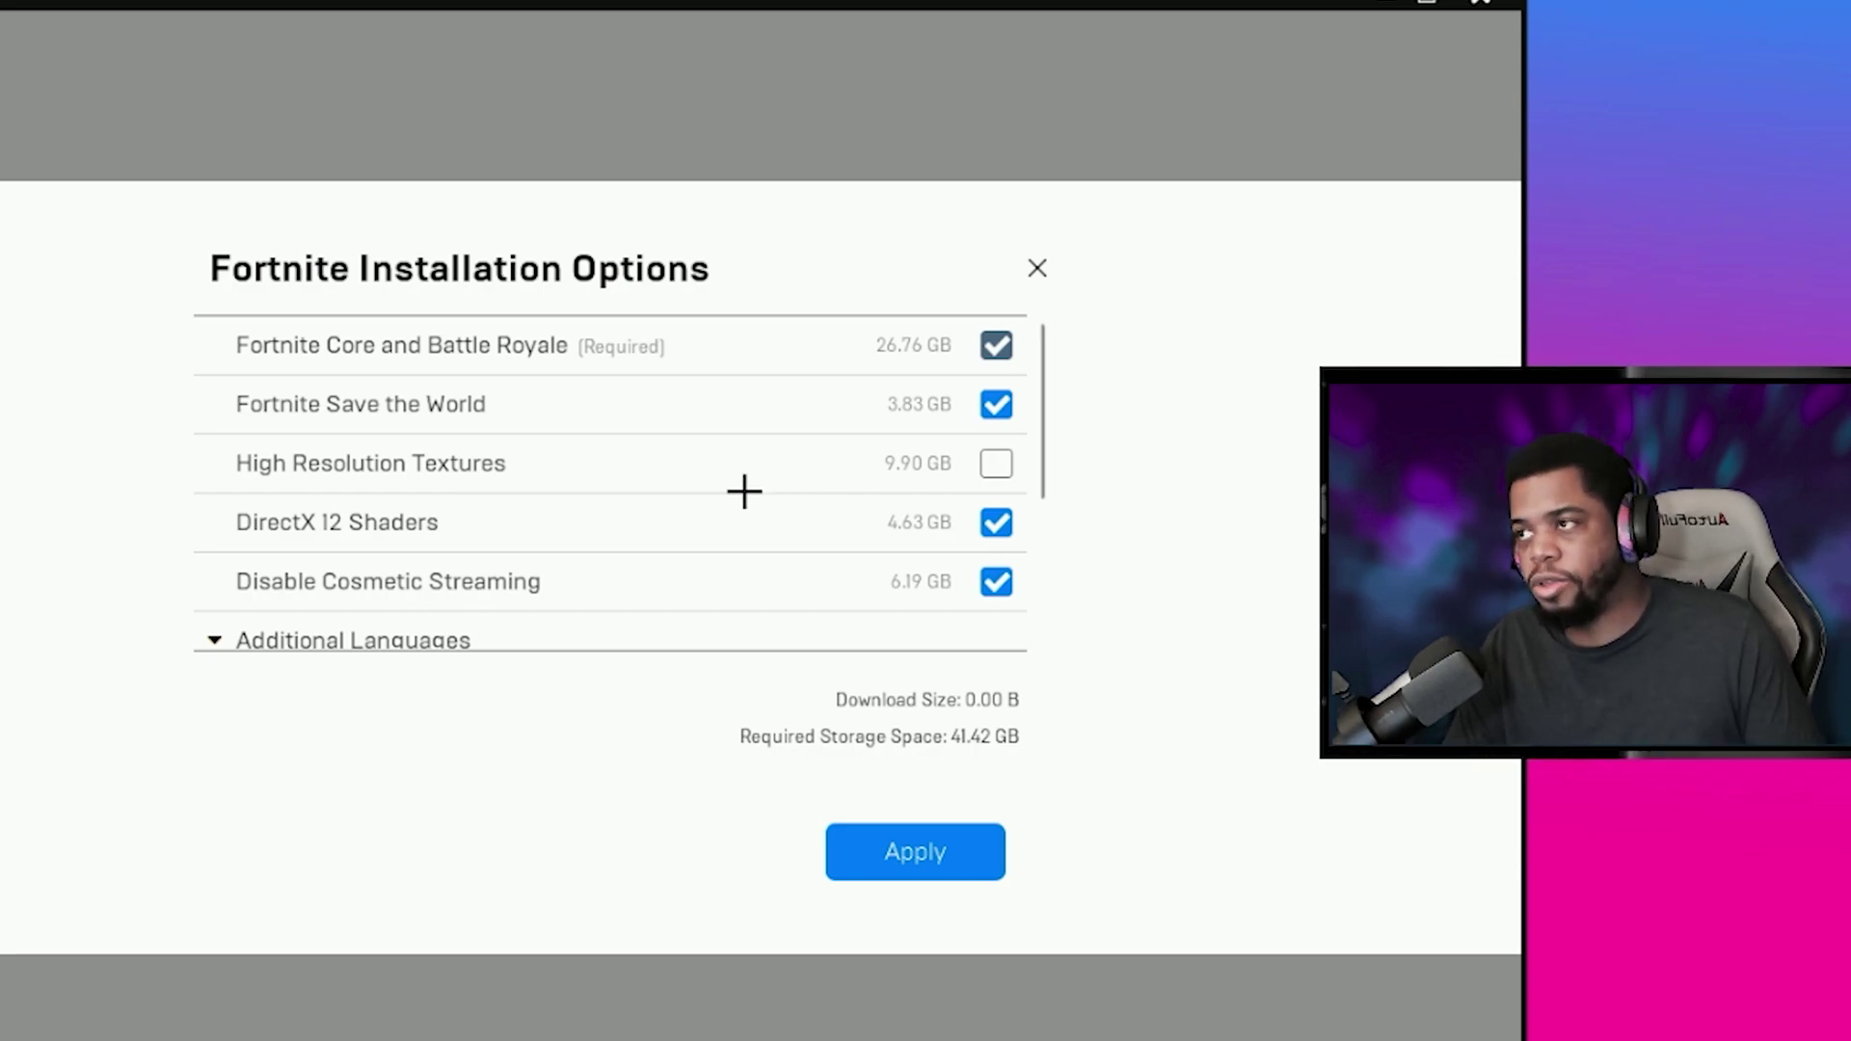